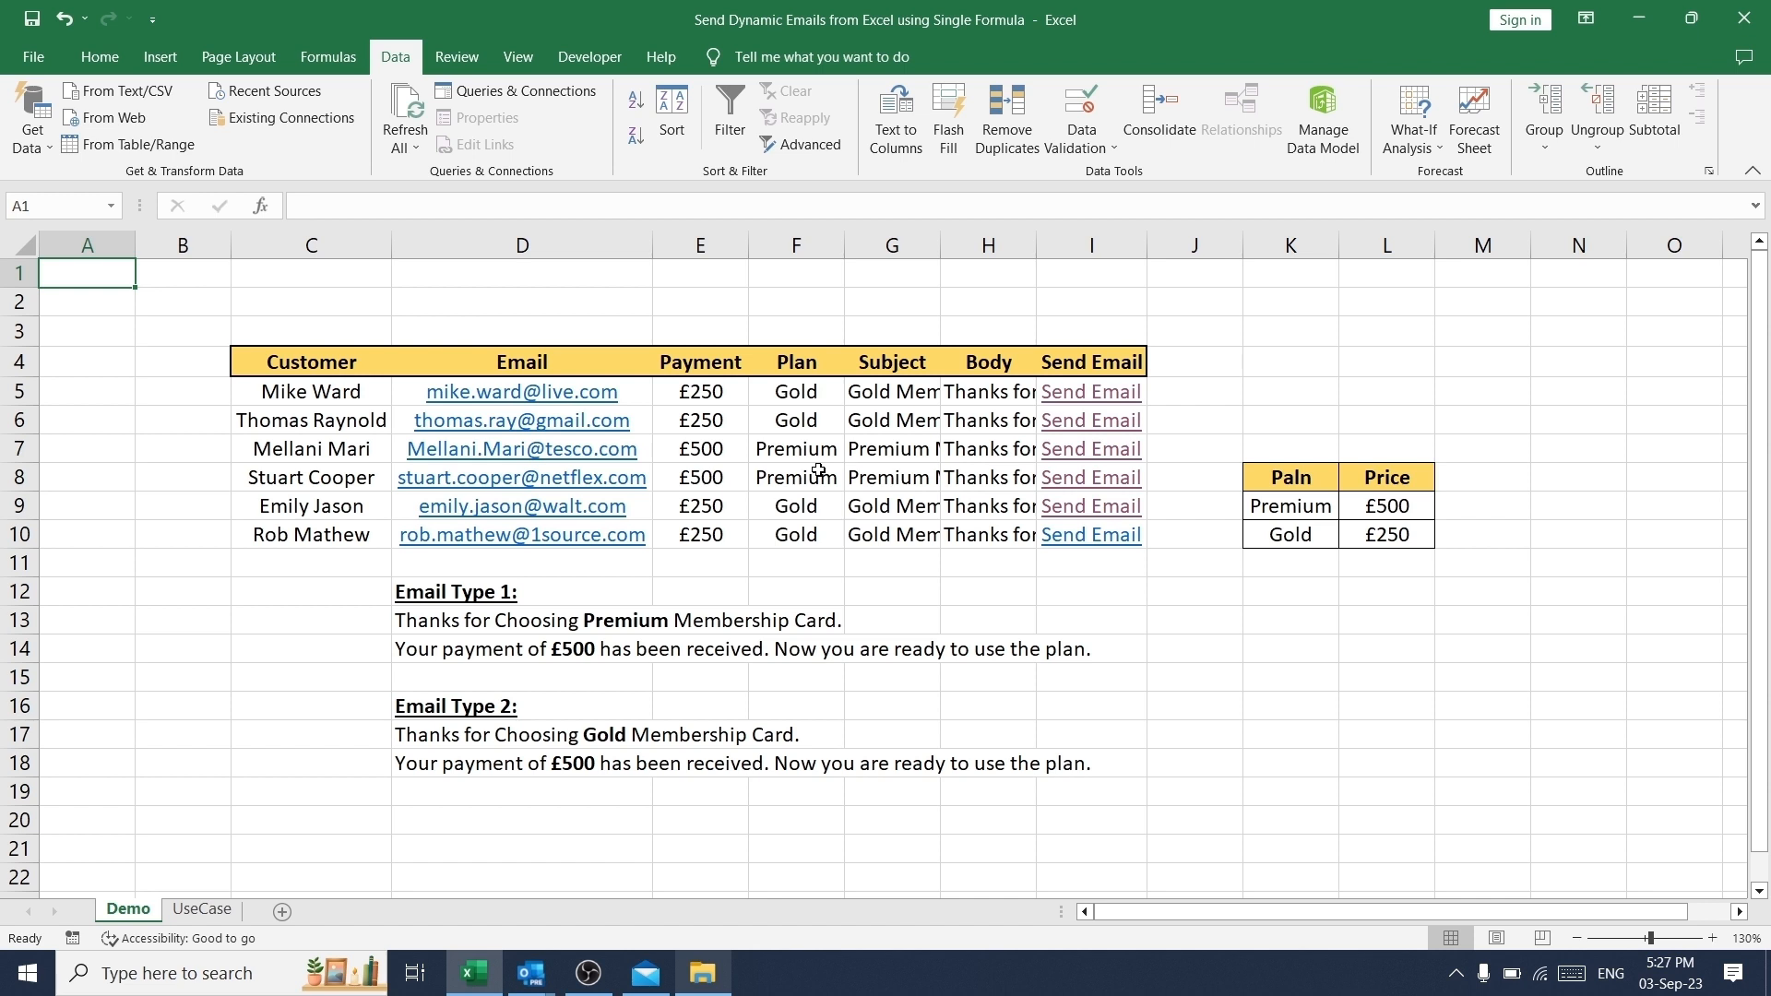
- Review the Demo table's Customer, Email, Payment, Plan, Subject and Body columns
click(319, 361)
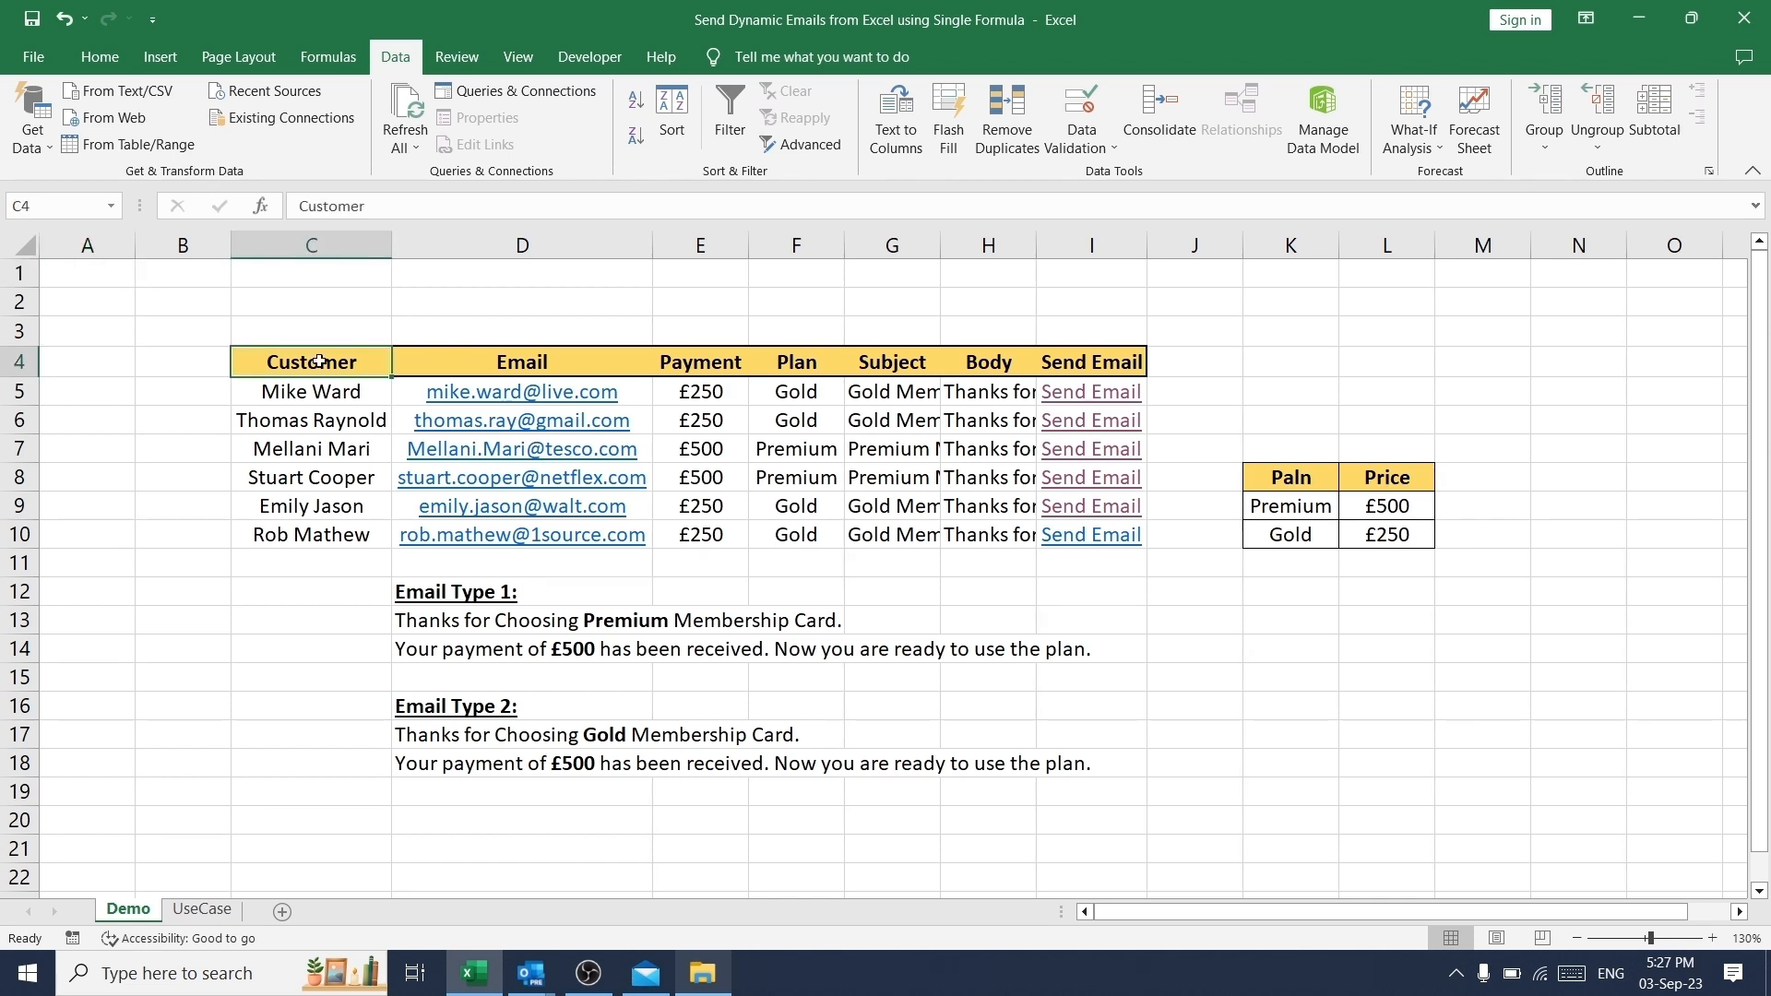
click(468, 365)
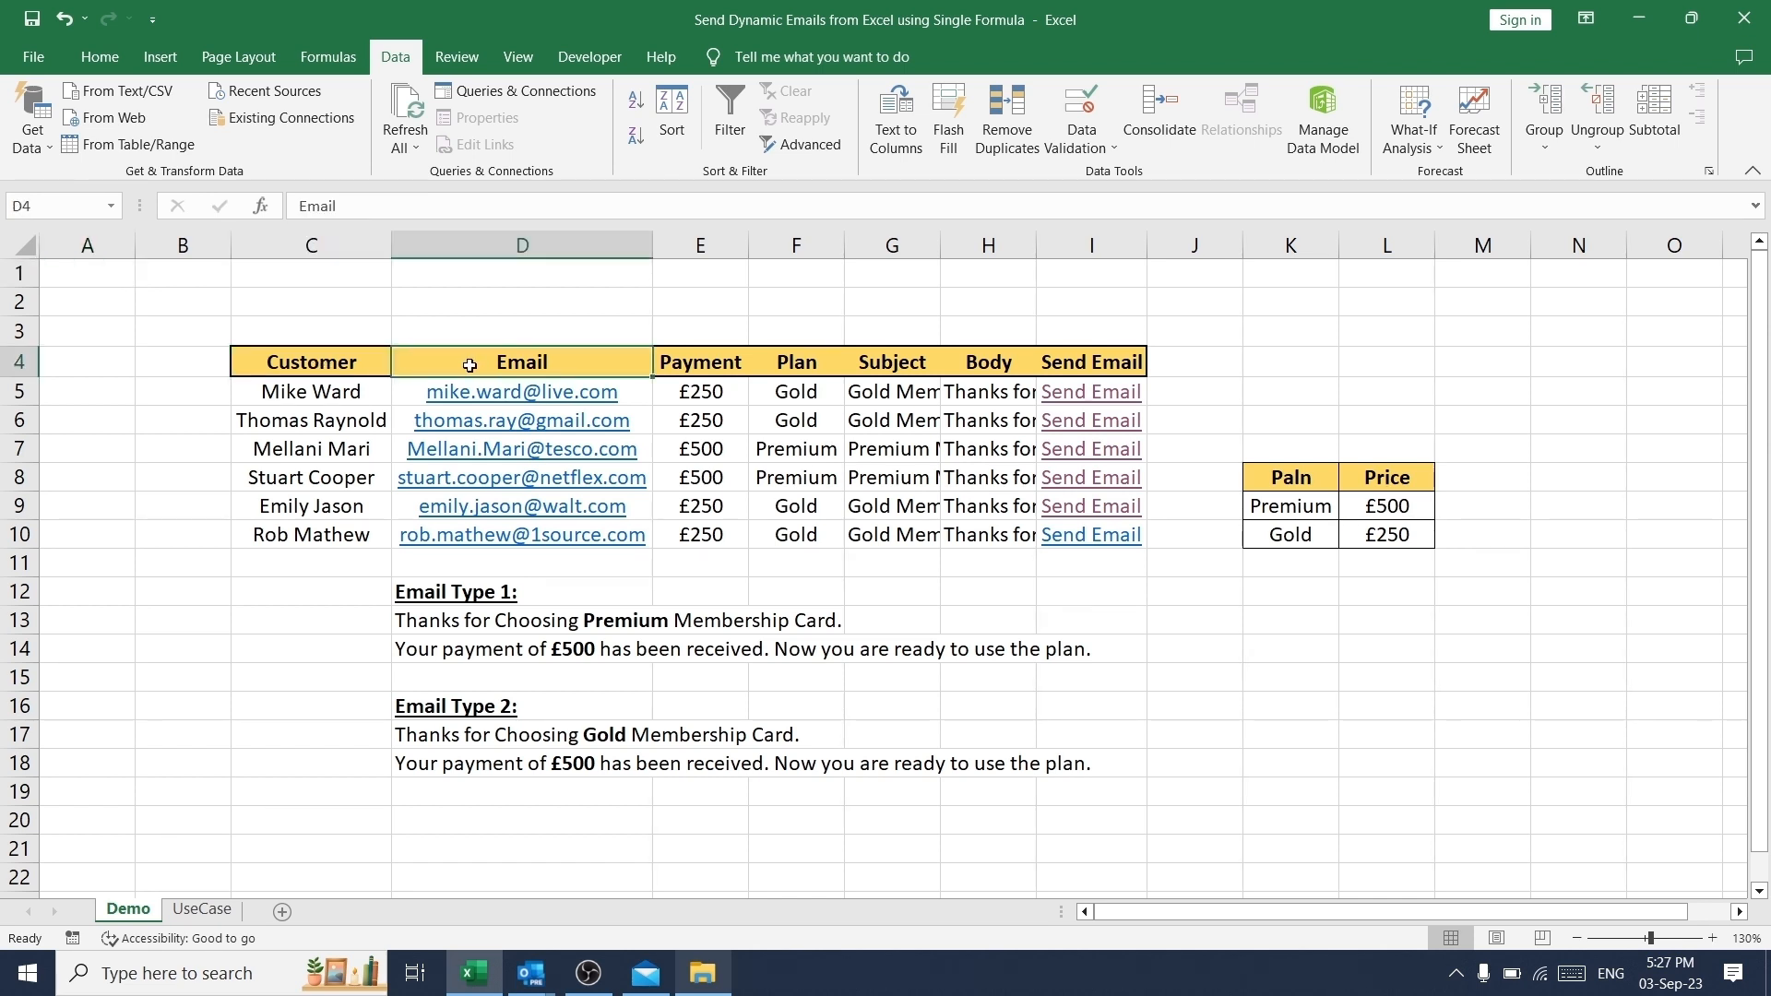
click(727, 364)
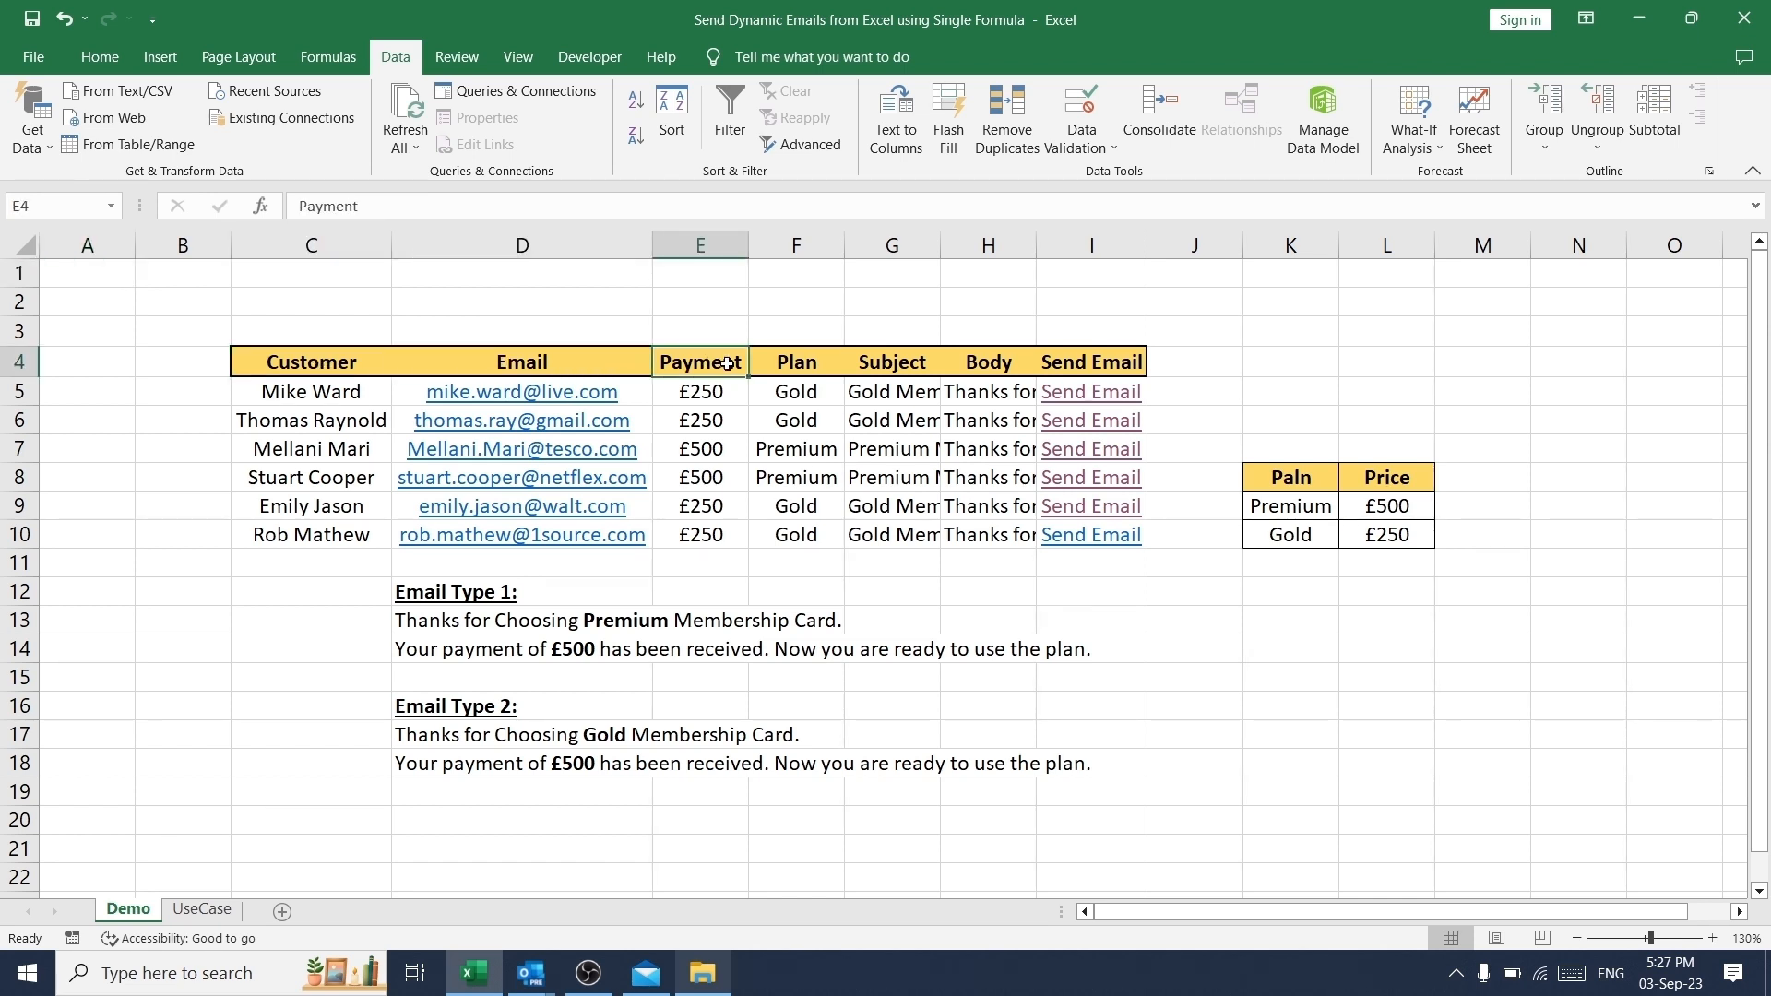
click(820, 367)
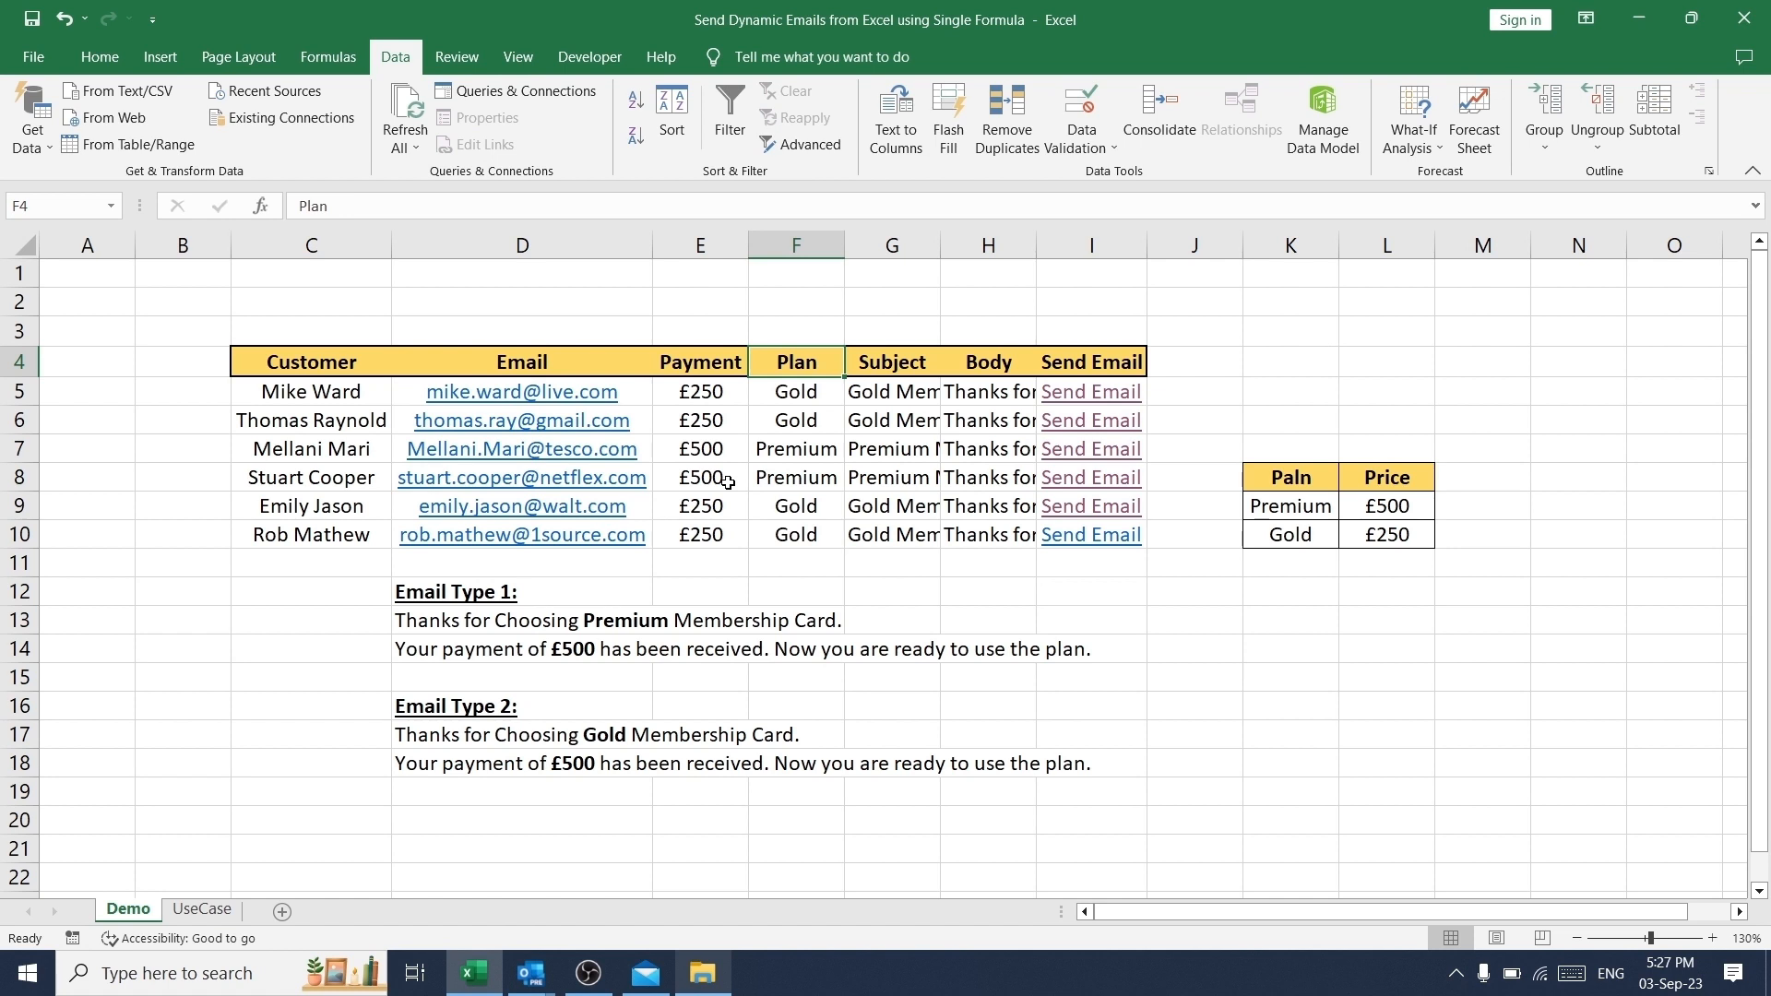
drag(905, 362, 988, 361)
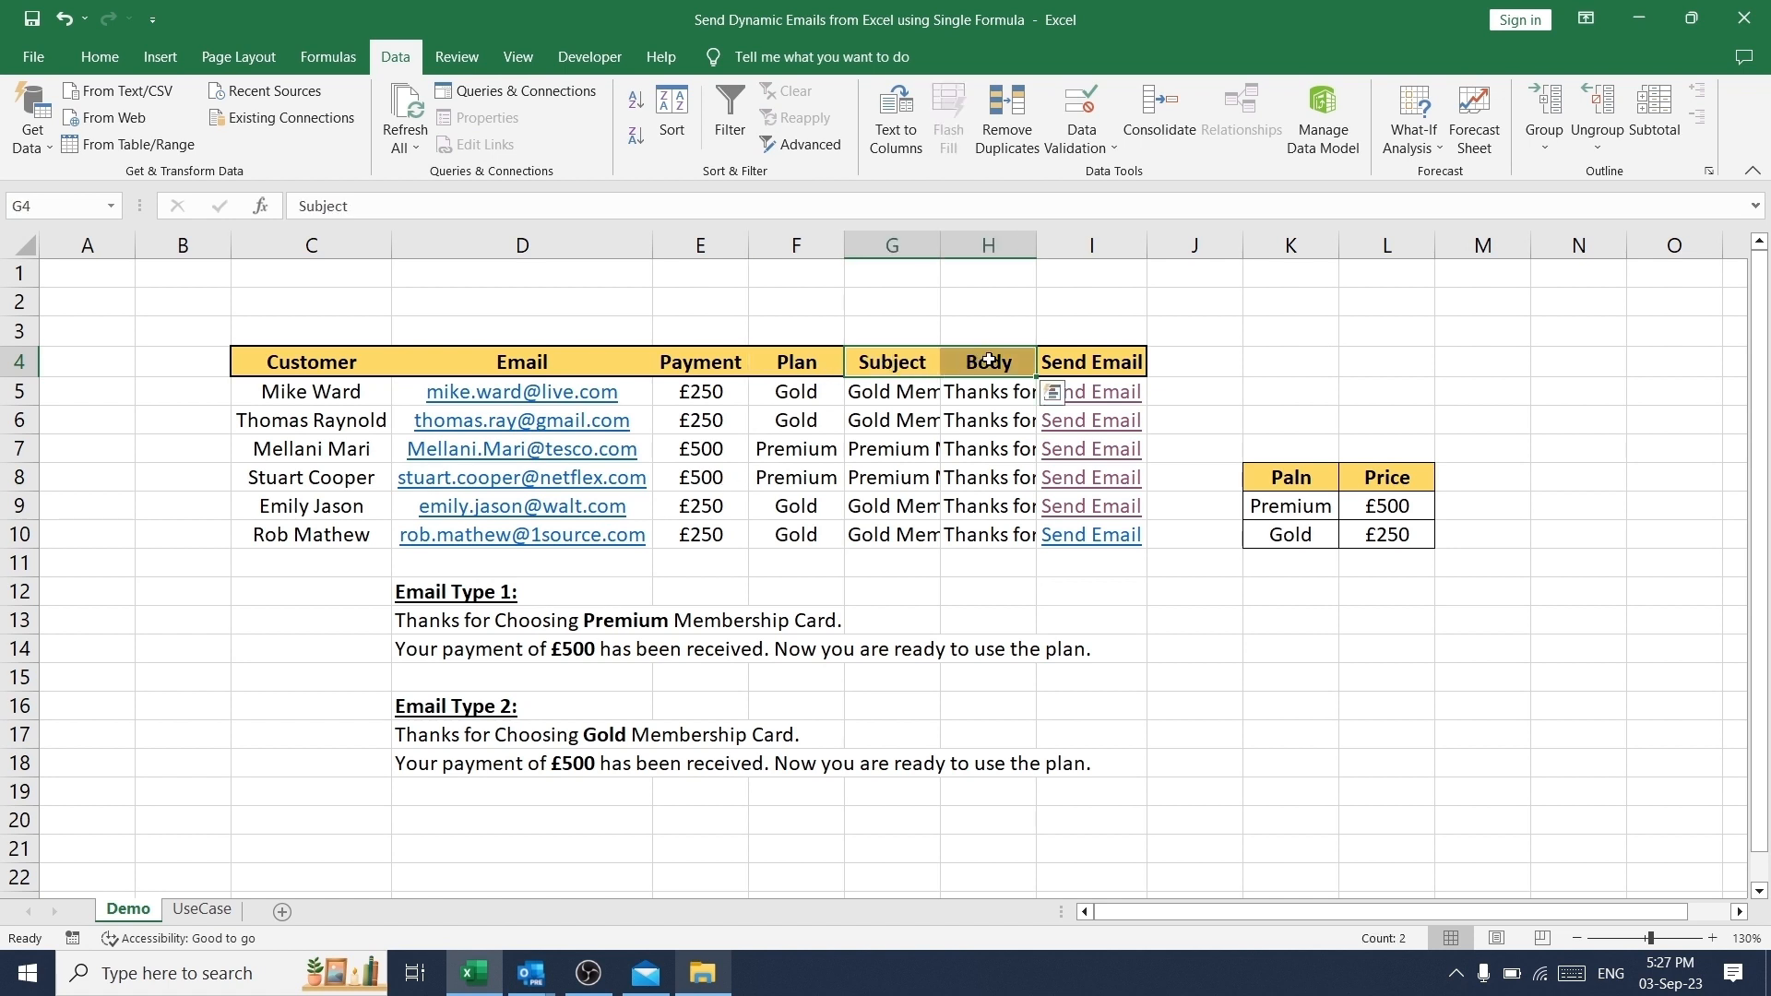
click(976, 420)
drag(992, 360, 987, 535)
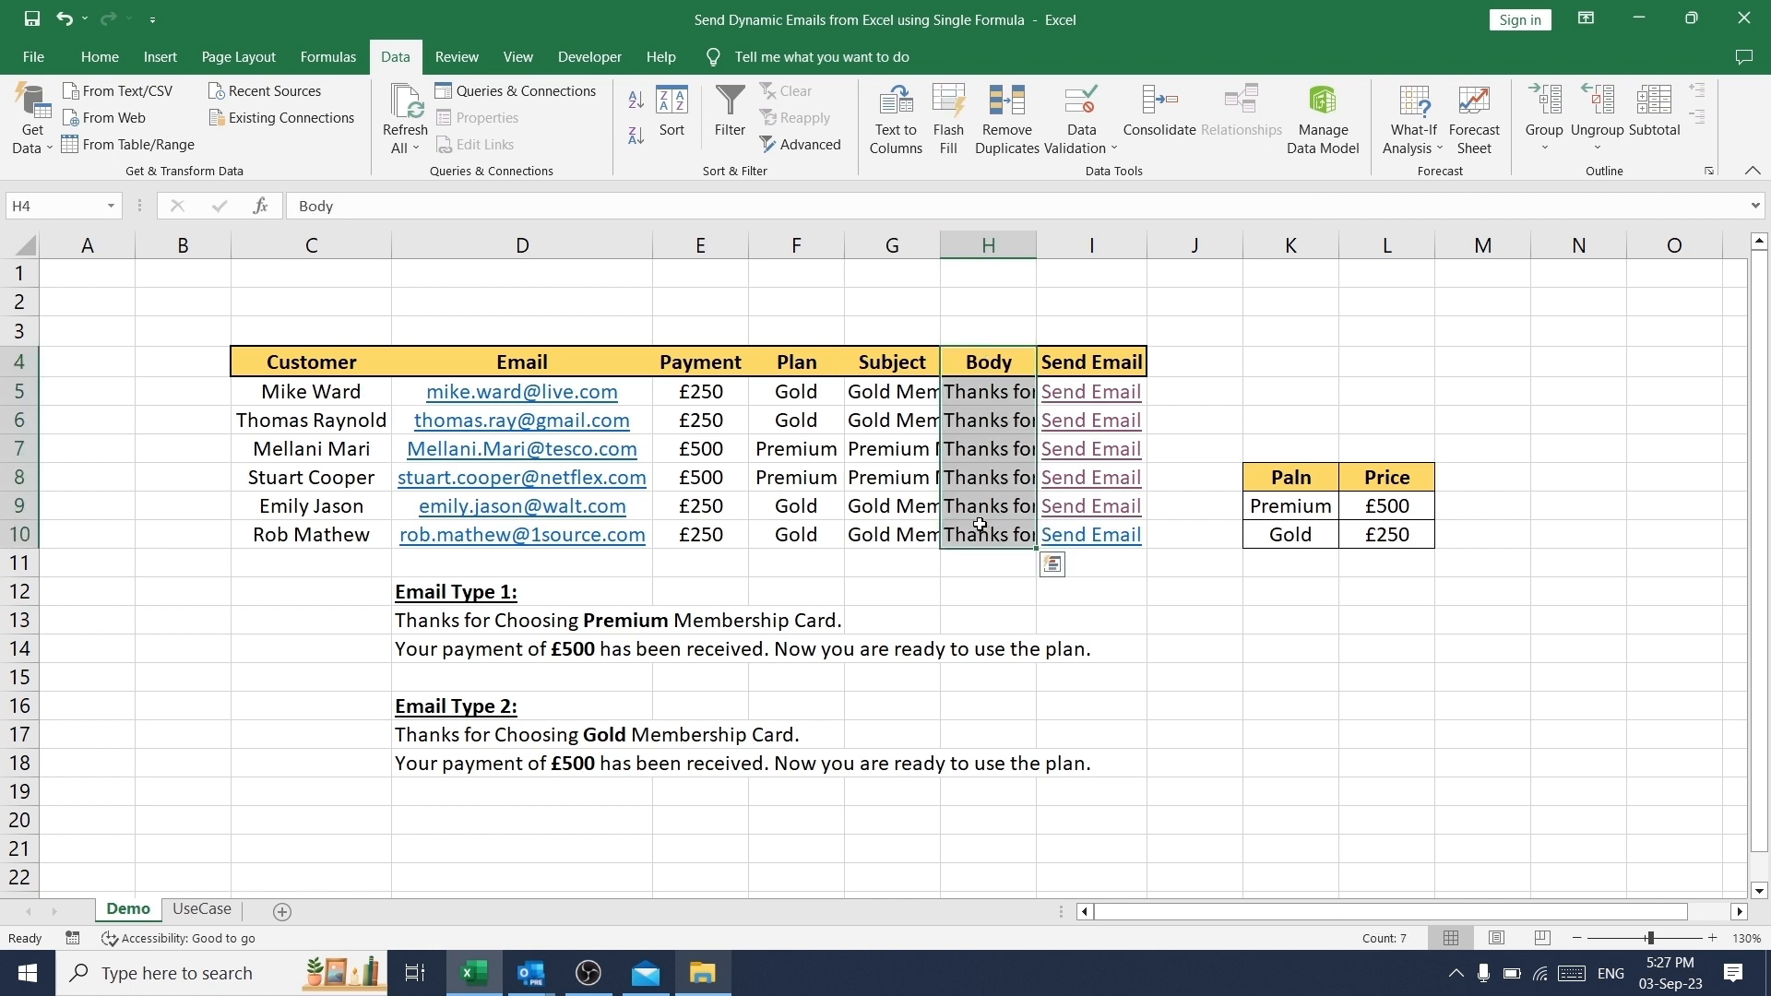
click(862, 382)
- Review the two email type templates below the table and the Premium and Gold prices in the plan table
click(459, 595)
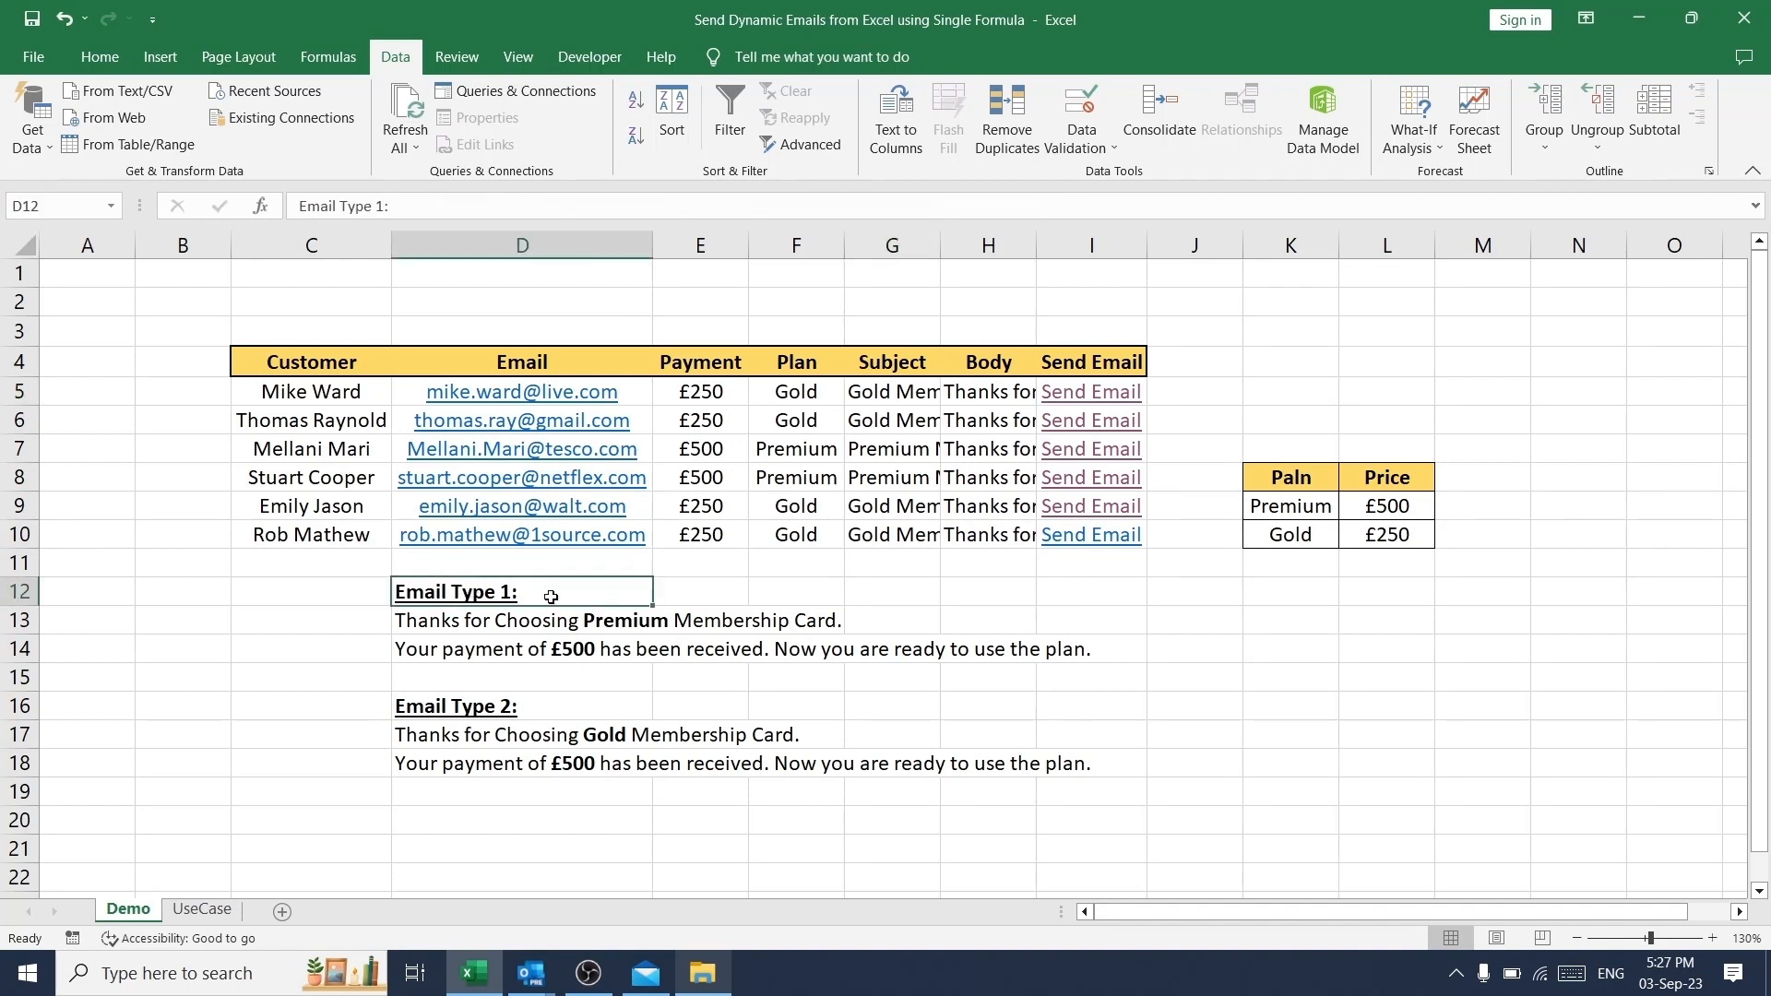
click(467, 704)
click(472, 590)
click(526, 706)
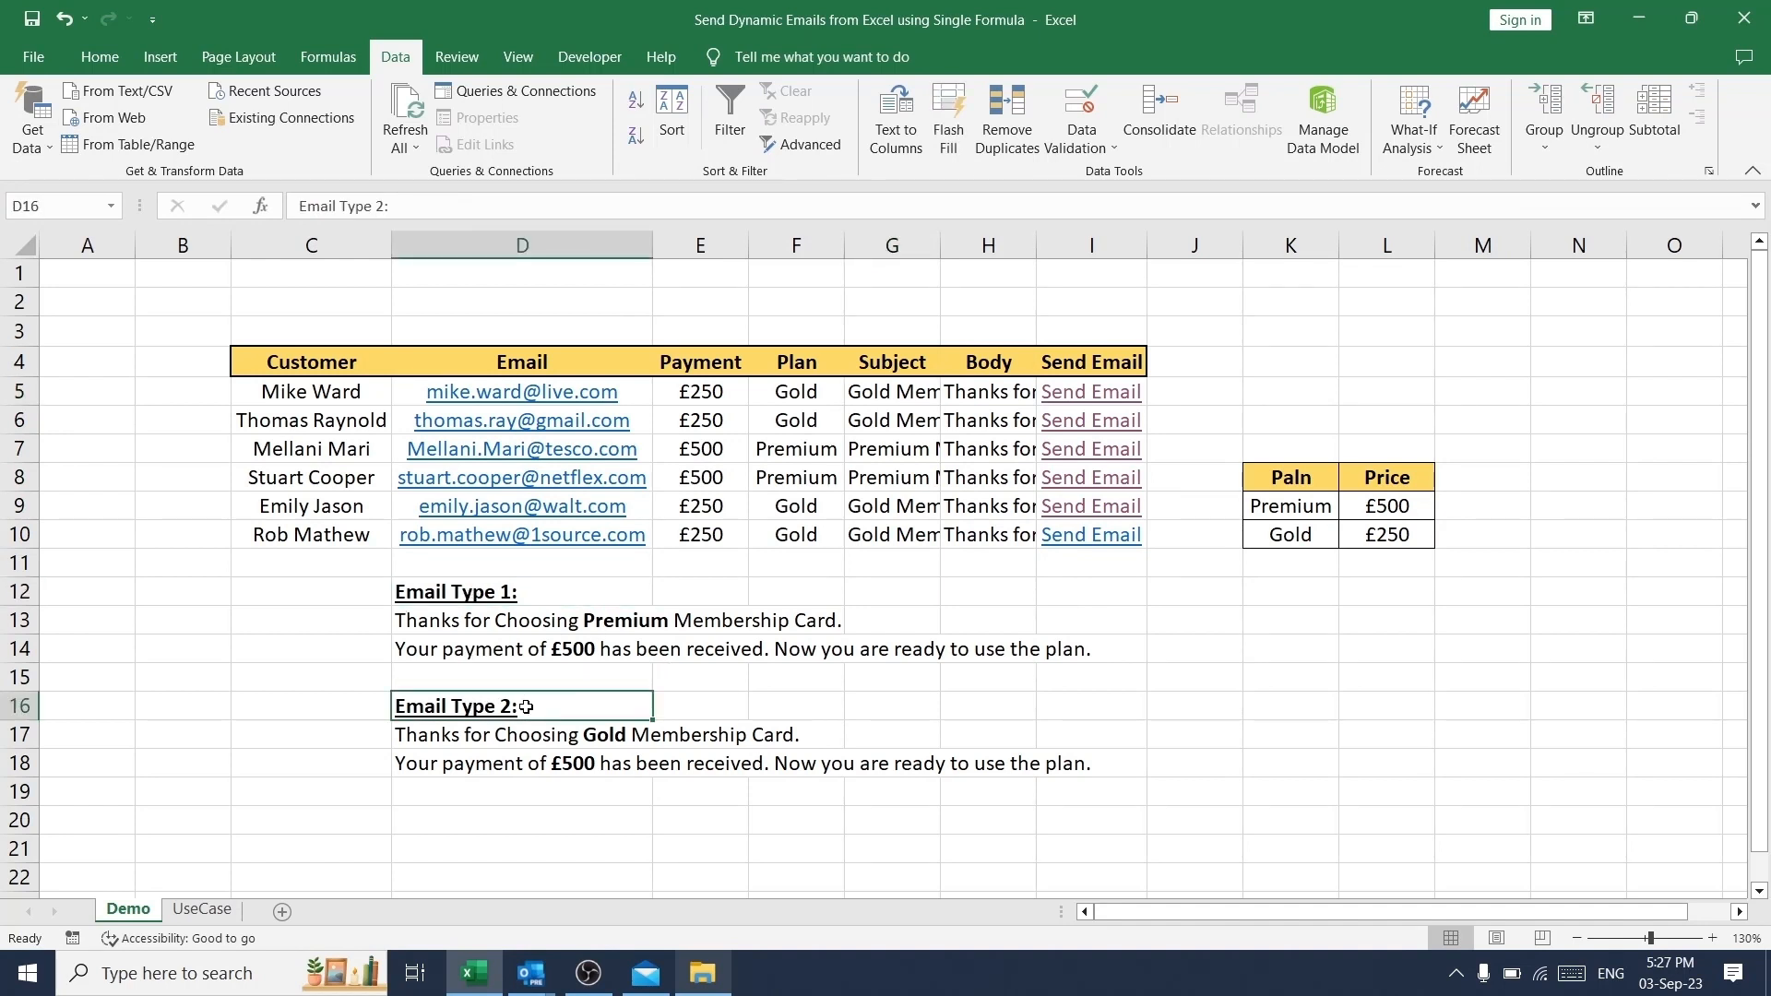
click(1314, 508)
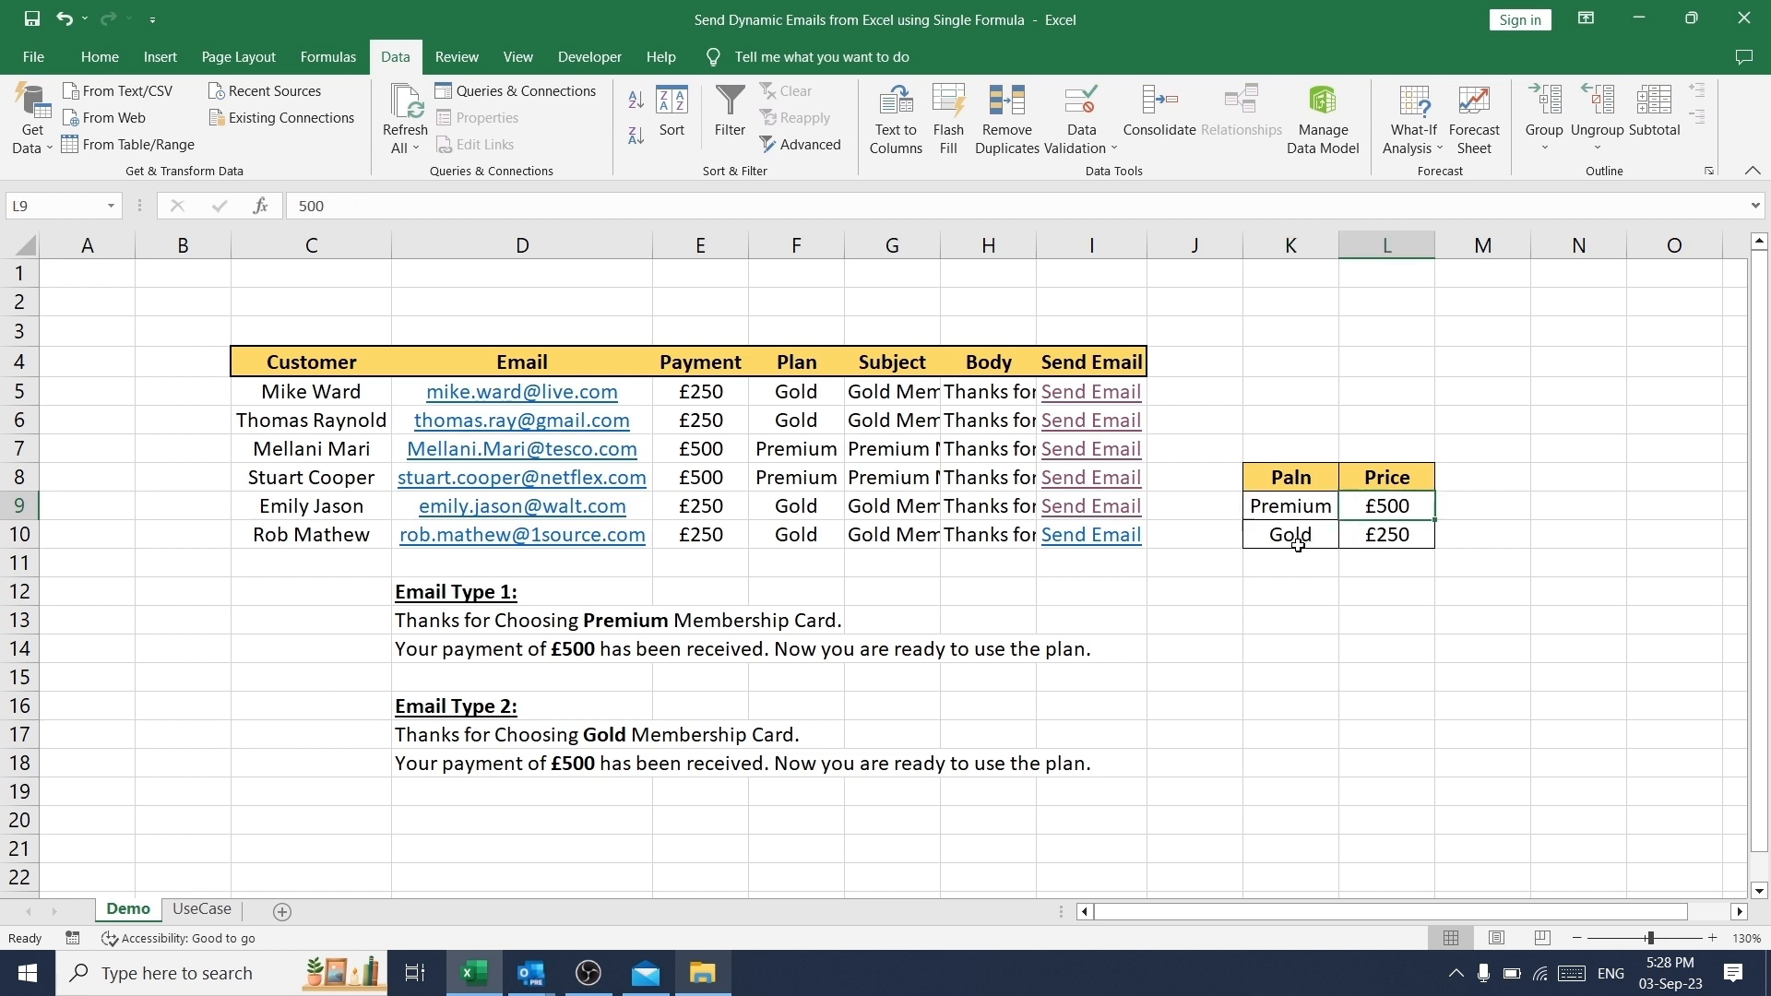
click(1308, 536)
click(1390, 536)
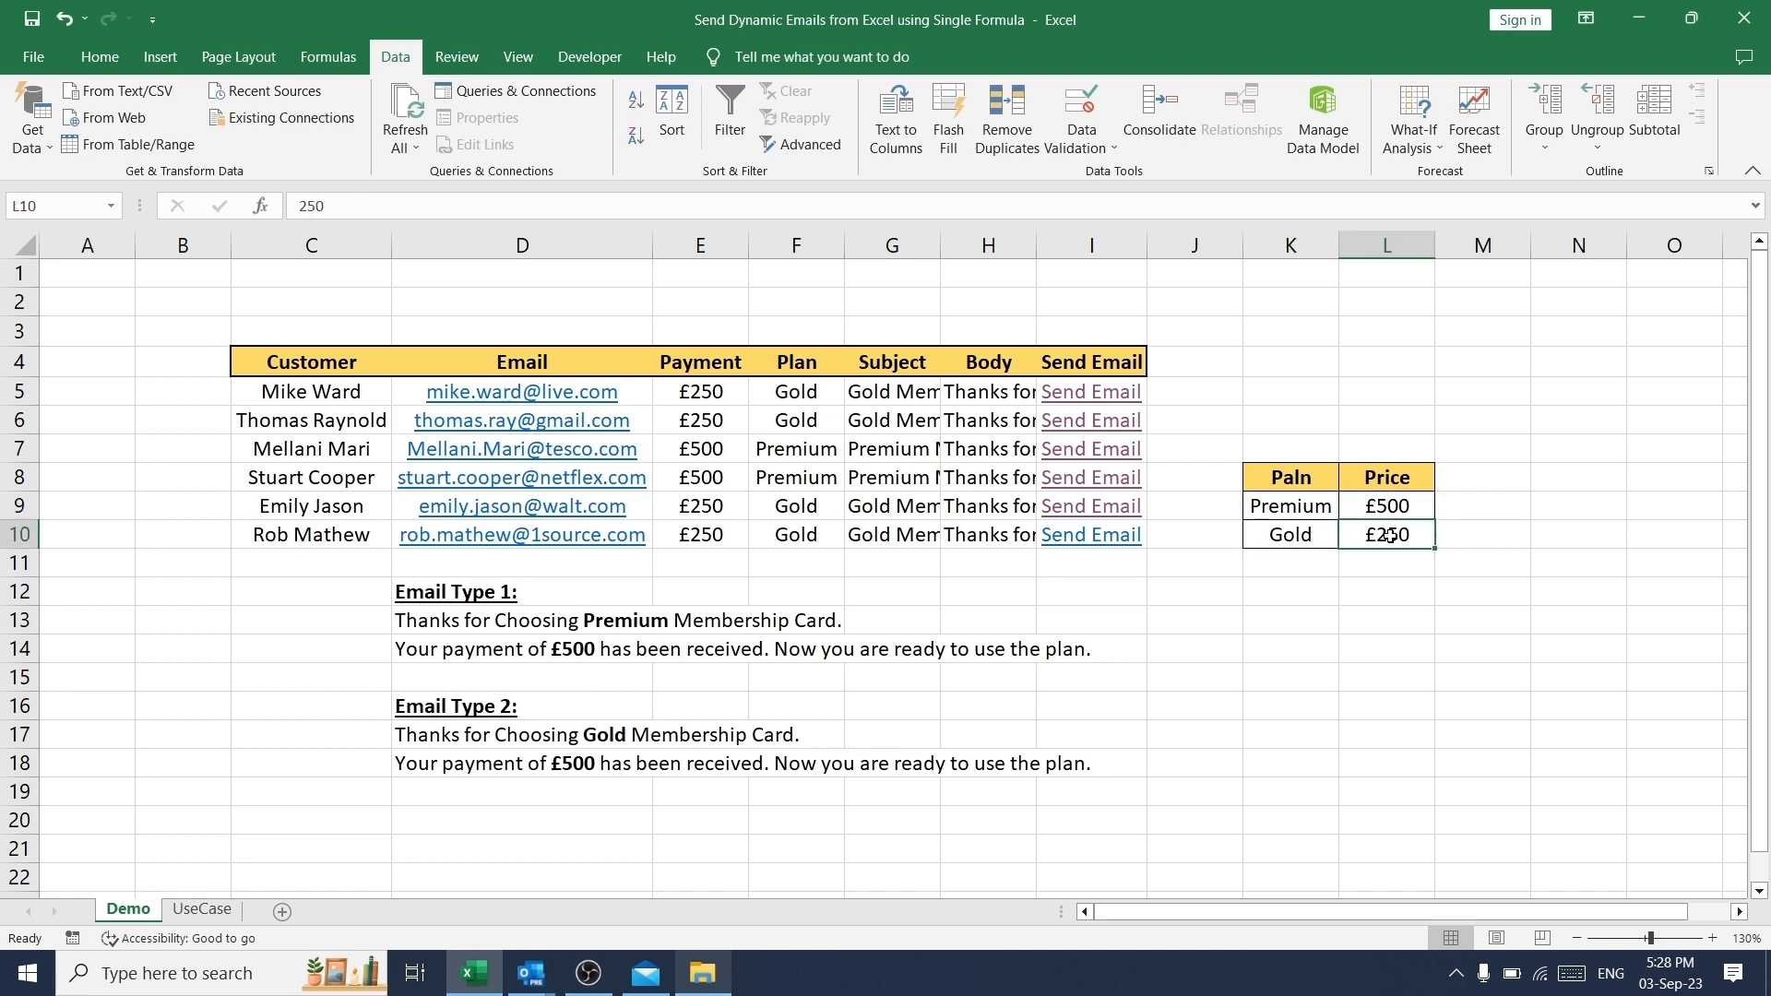
- Set the first customer's payment to £500 and inspect the Plan, Subject and Body formulas in that row
click(707, 393)
click(758, 394)
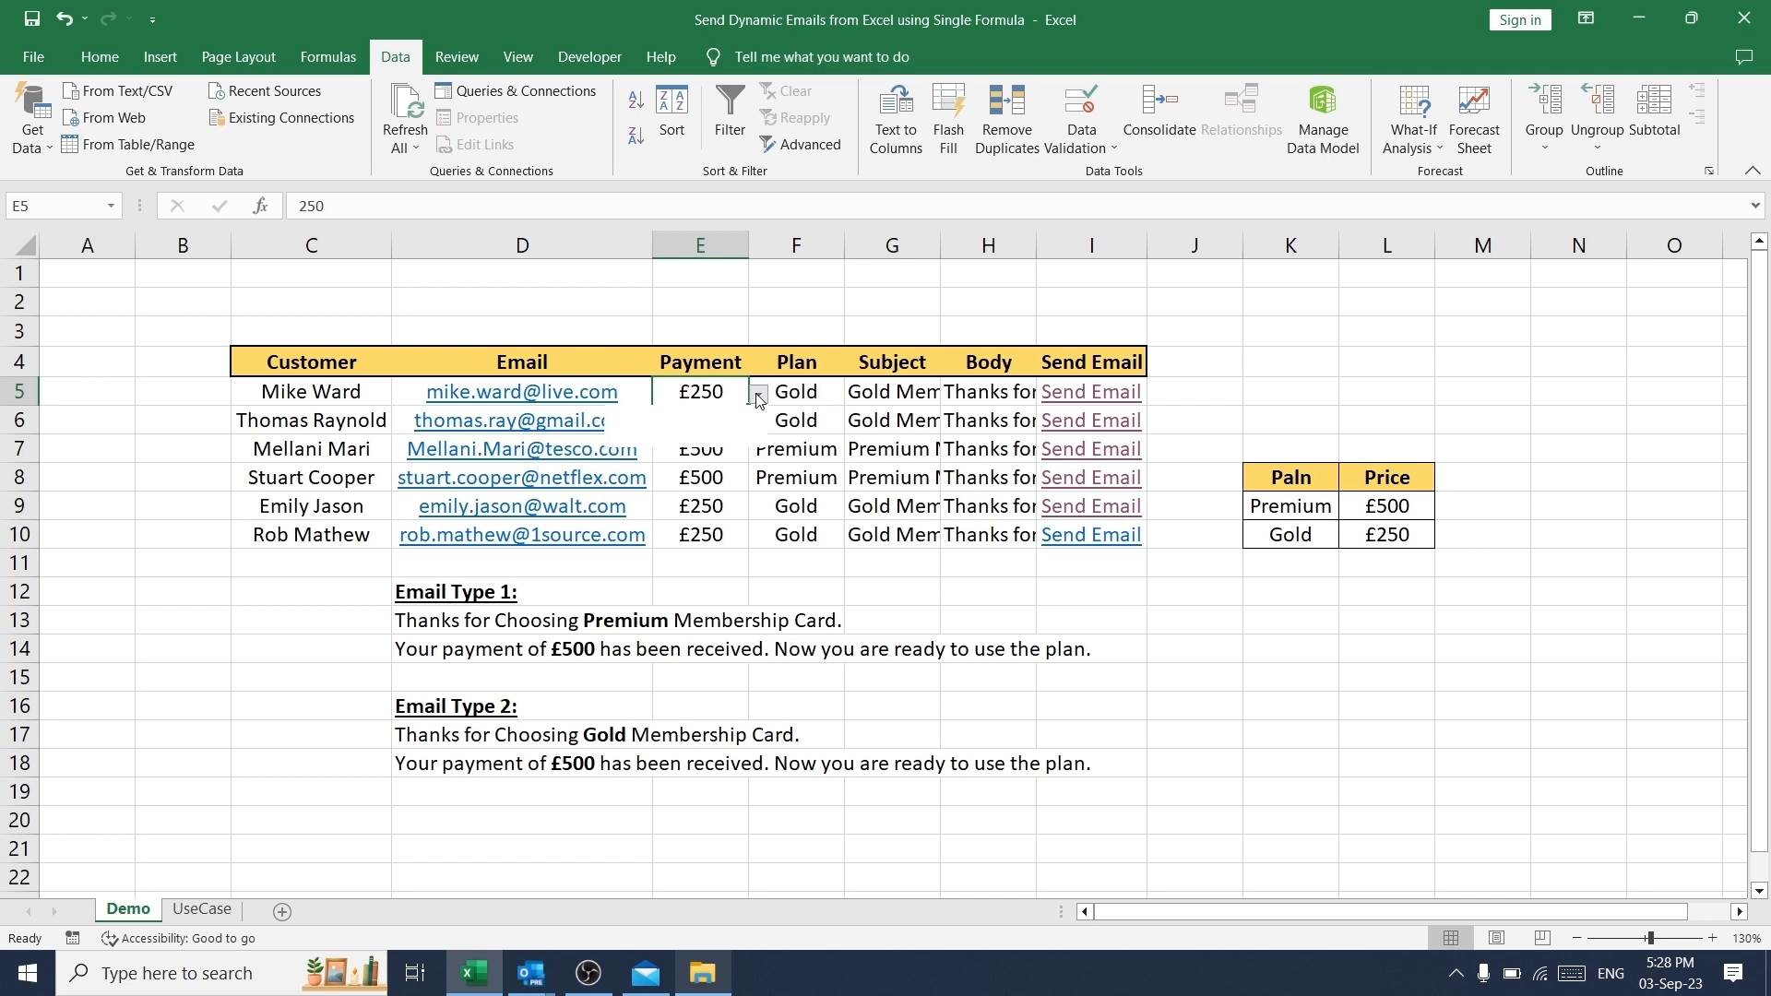
click(693, 418)
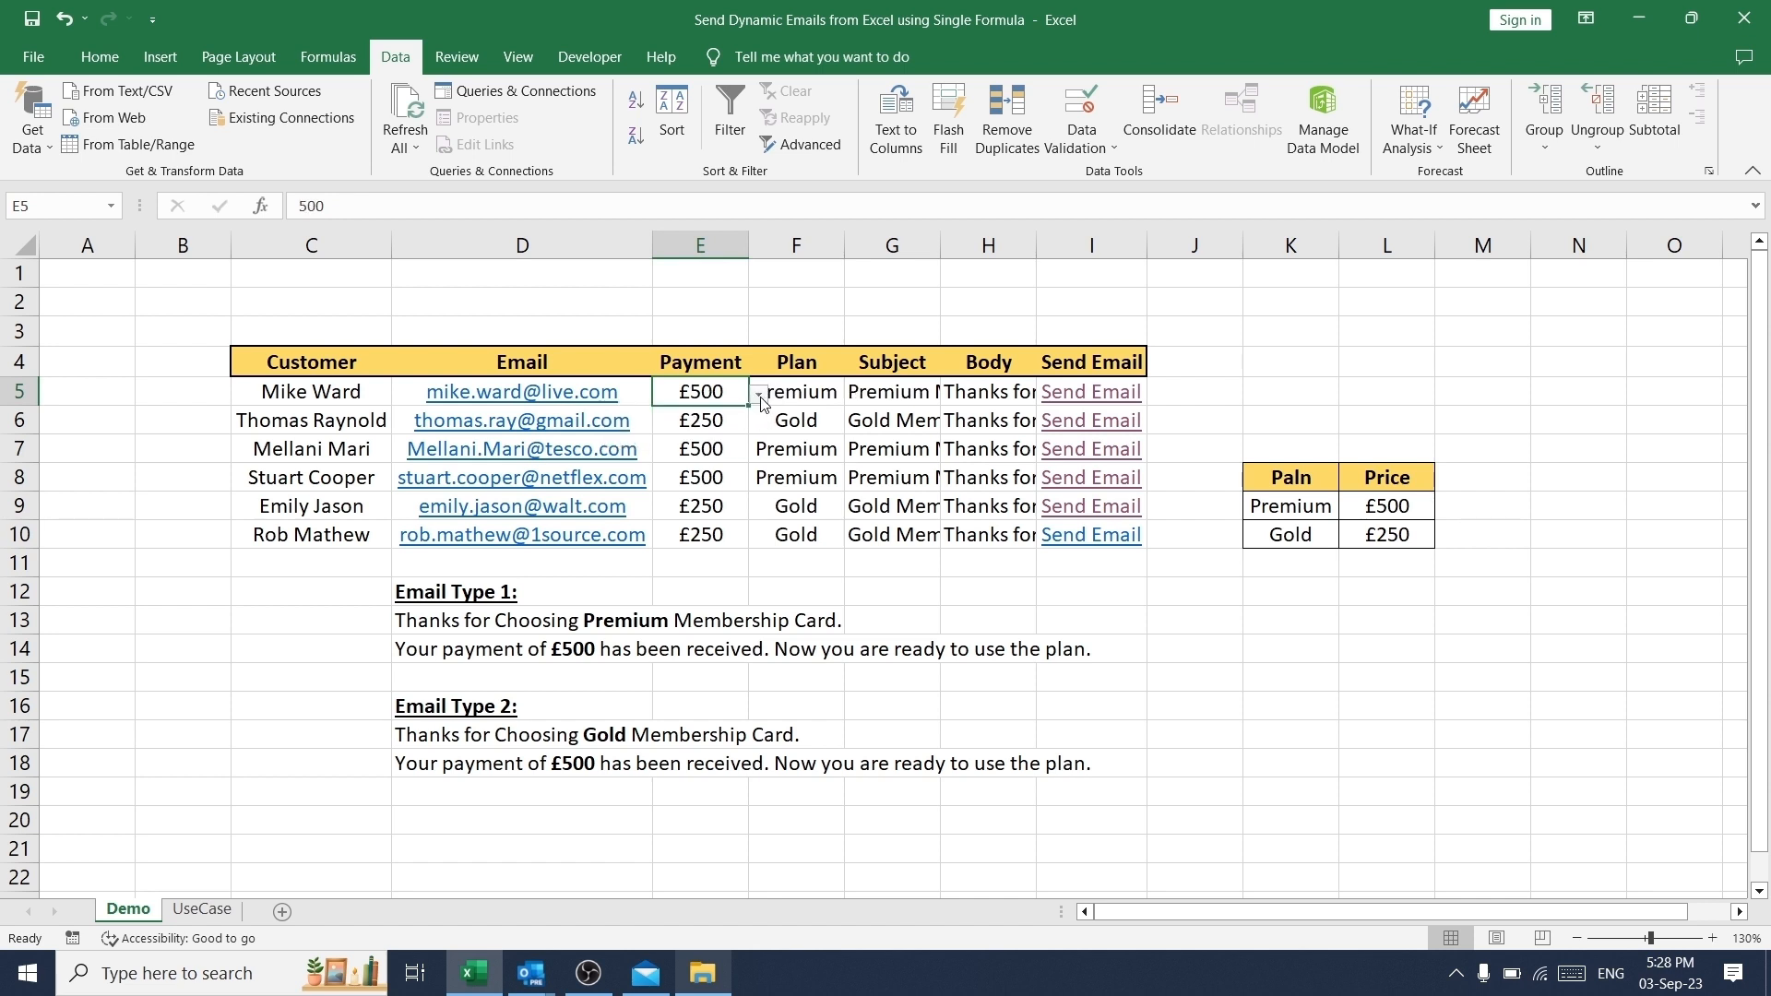
click(812, 400)
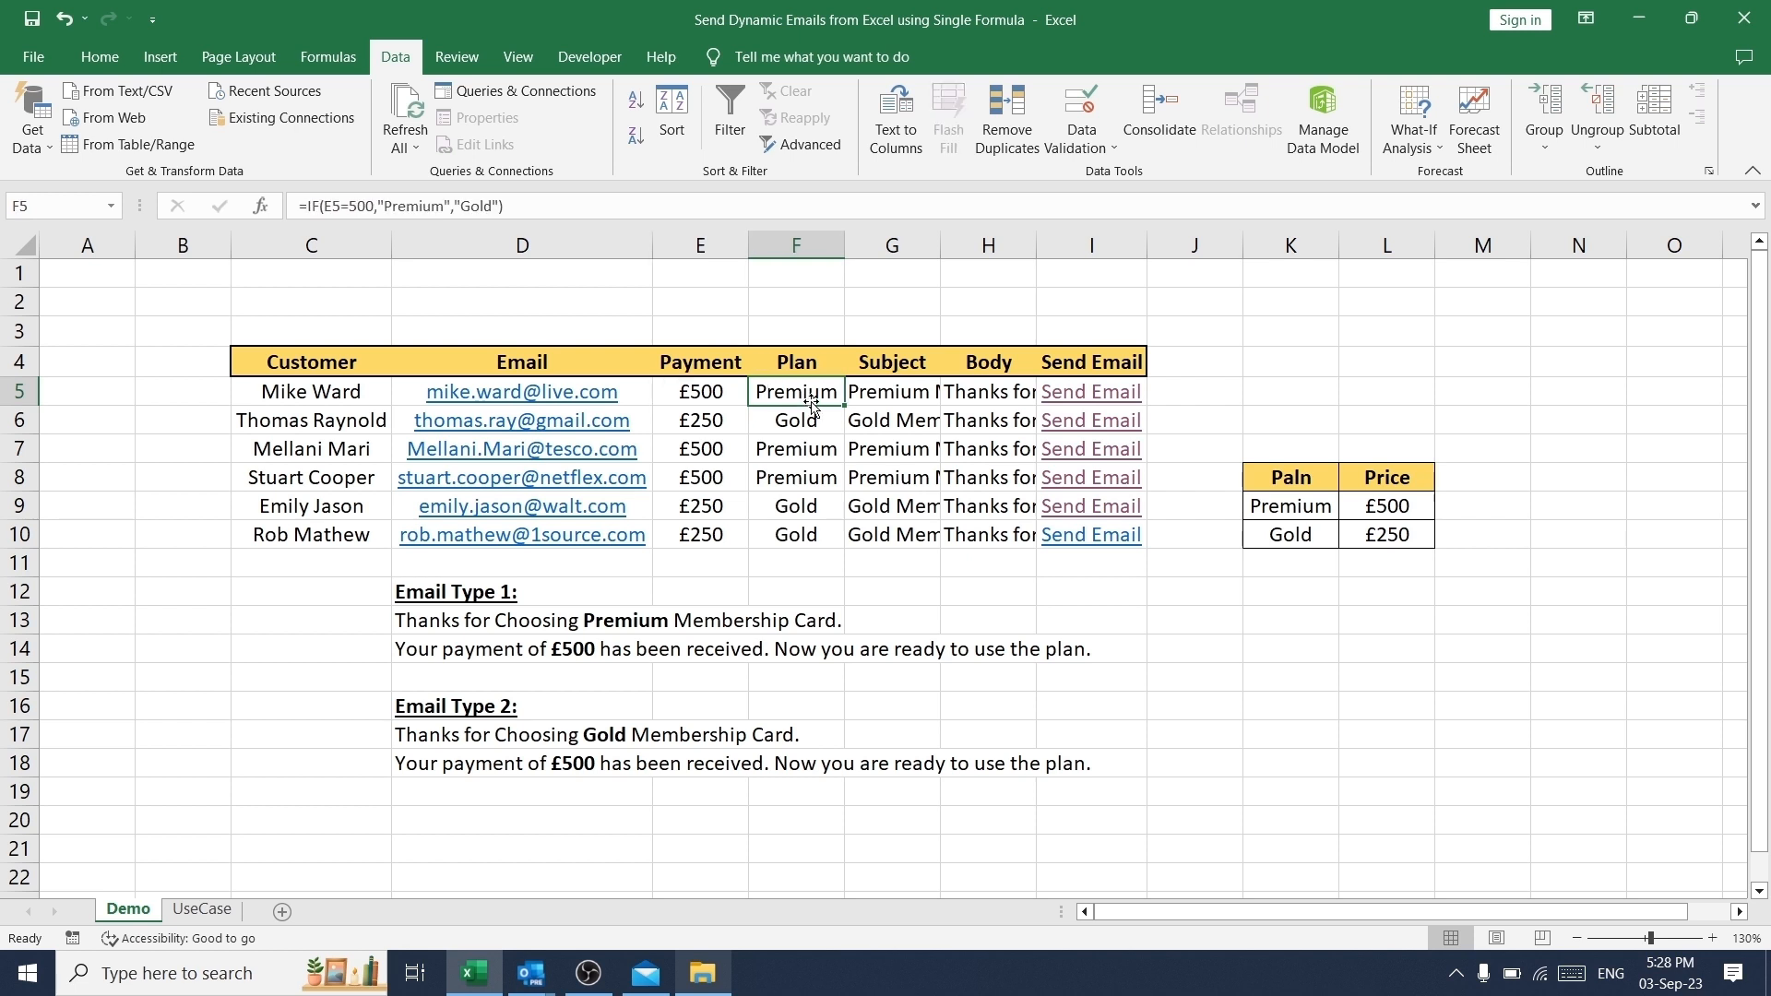
click(893, 391)
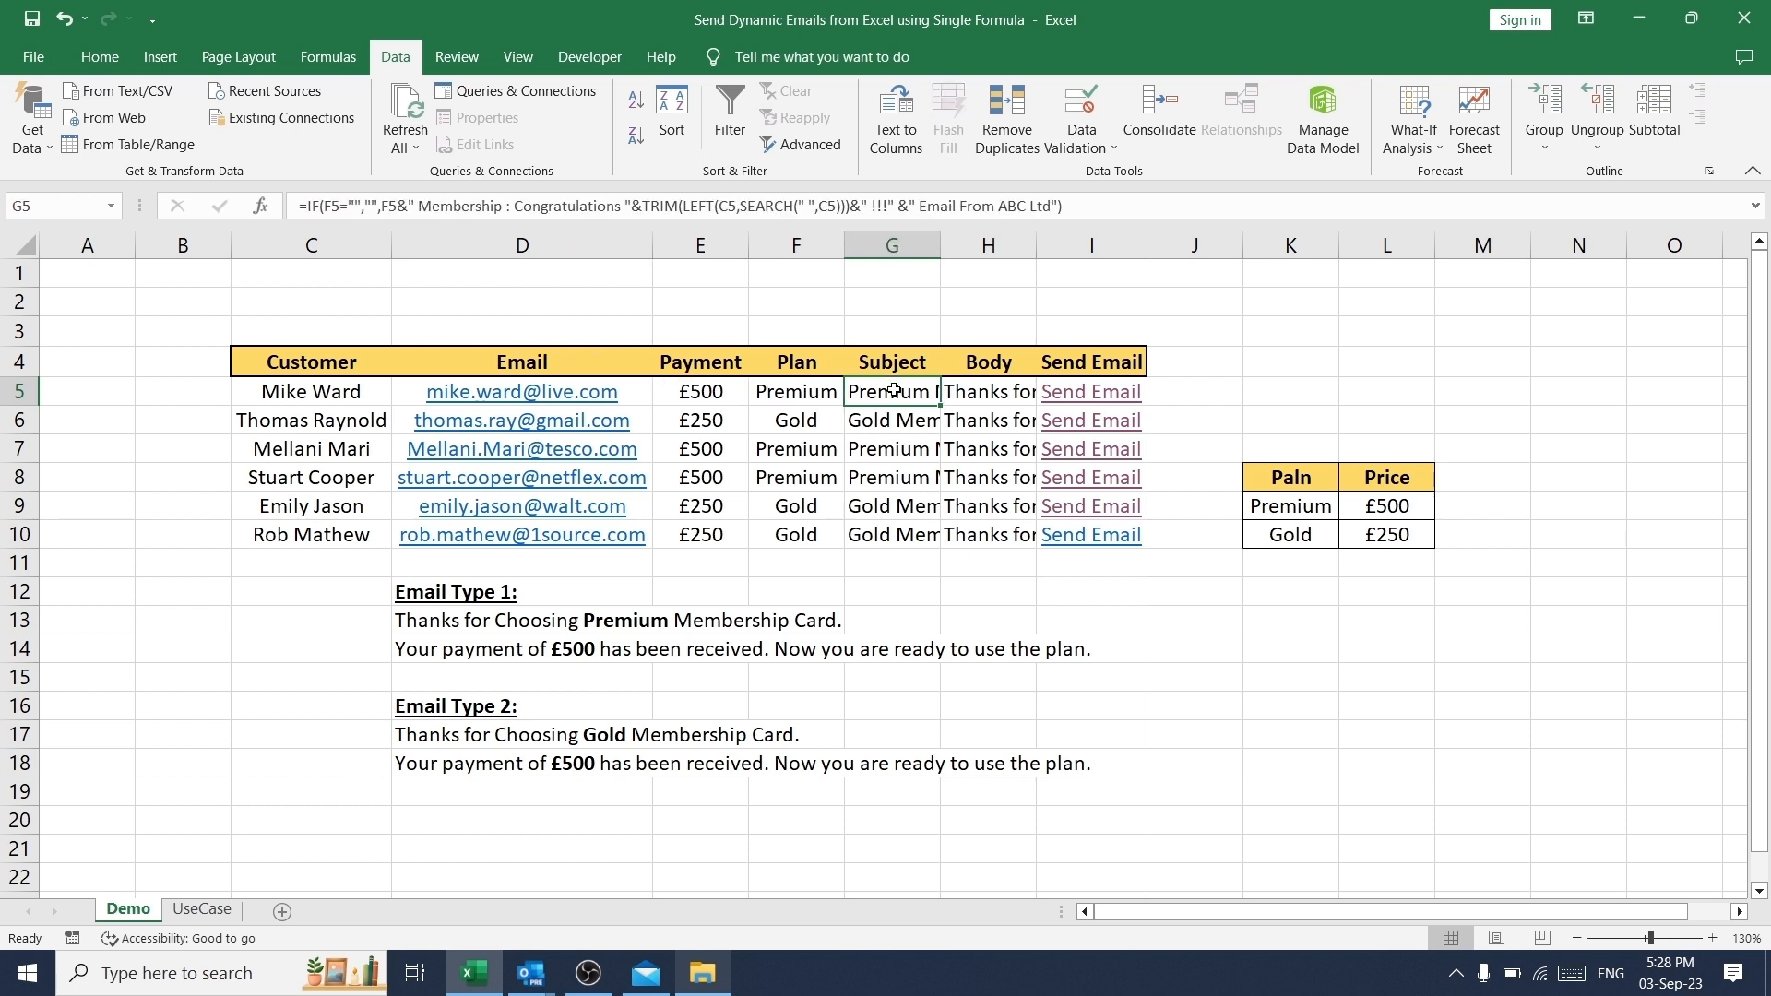
click(979, 390)
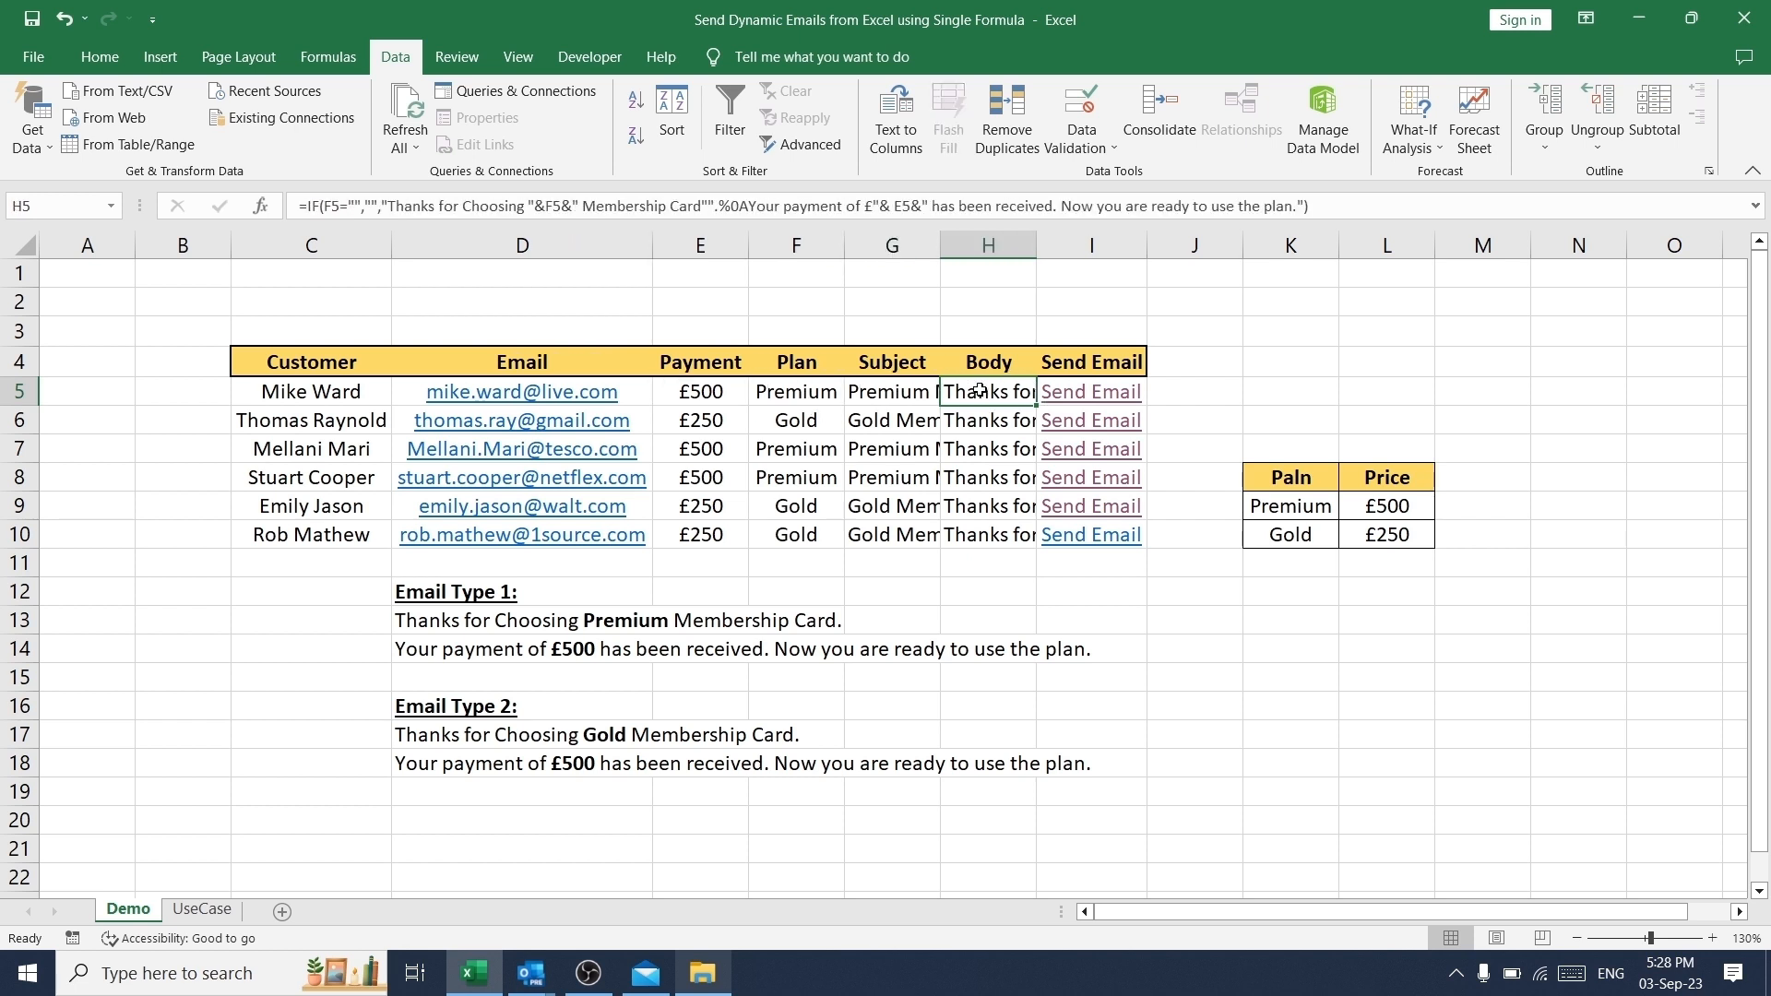
- Open the first customer's Send Email link and examine the subject and body of the generated Premium membership email
mouse_move(1122, 399)
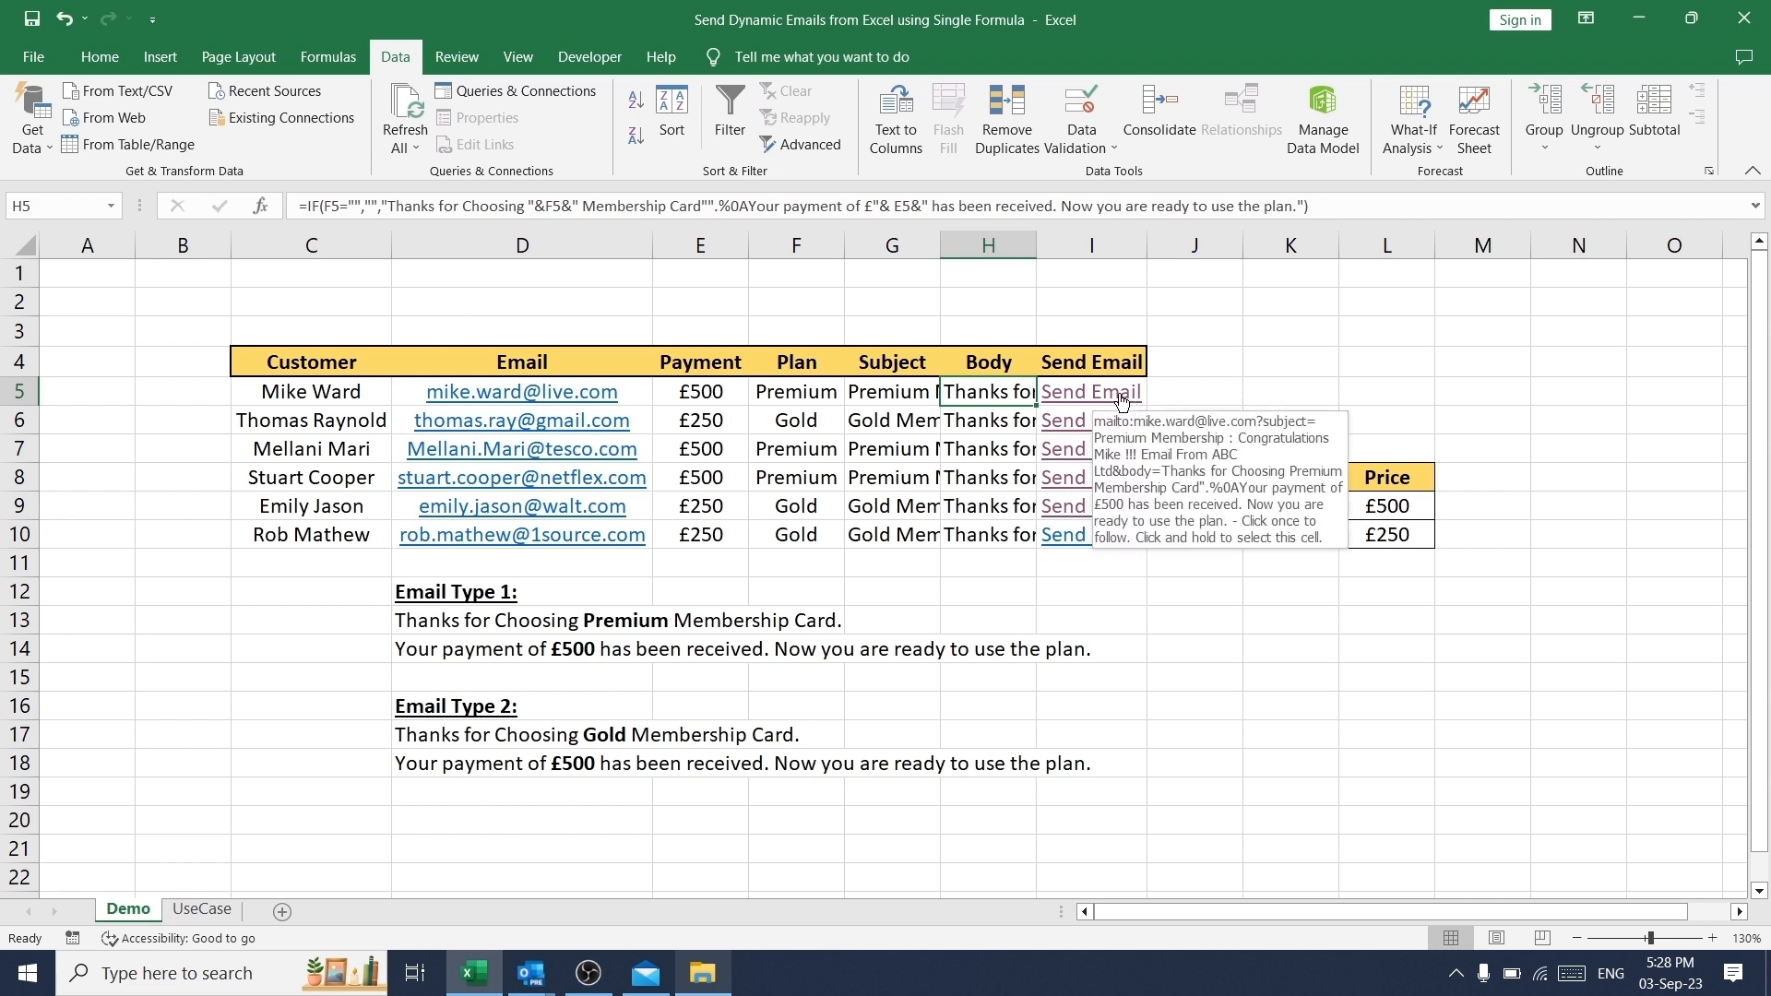
click(1122, 400)
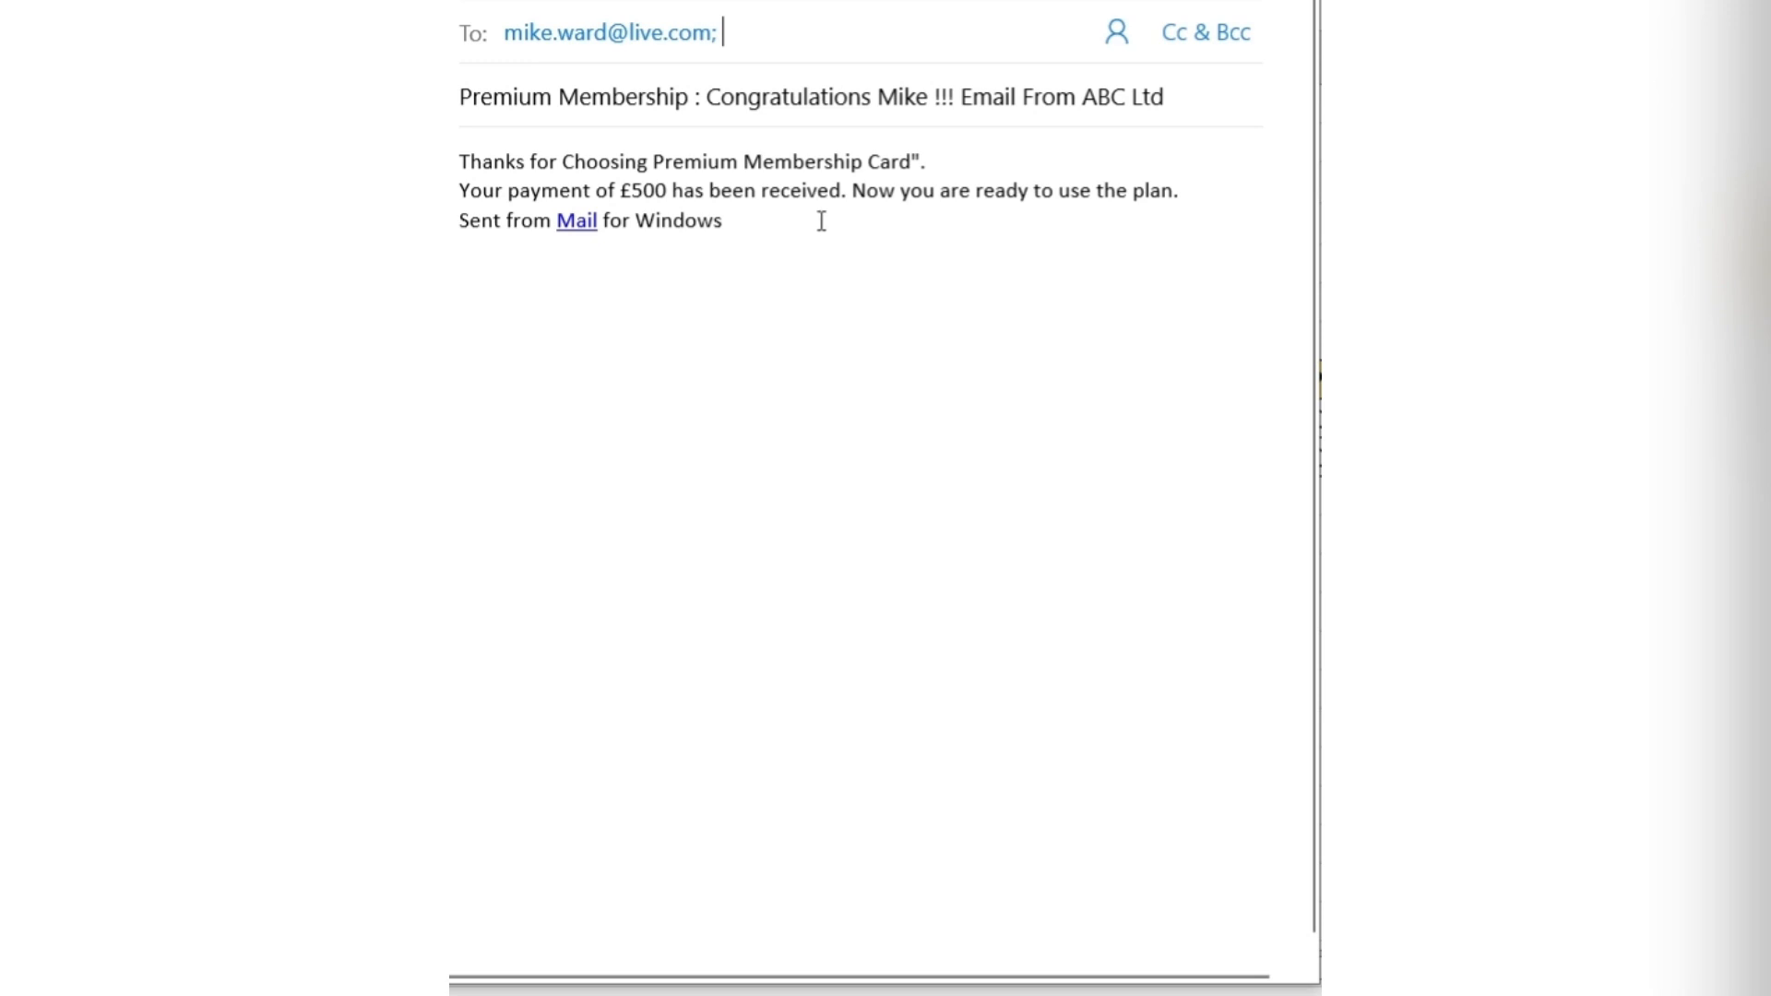
click(821, 222)
click(1208, 97)
shift+click(464, 92)
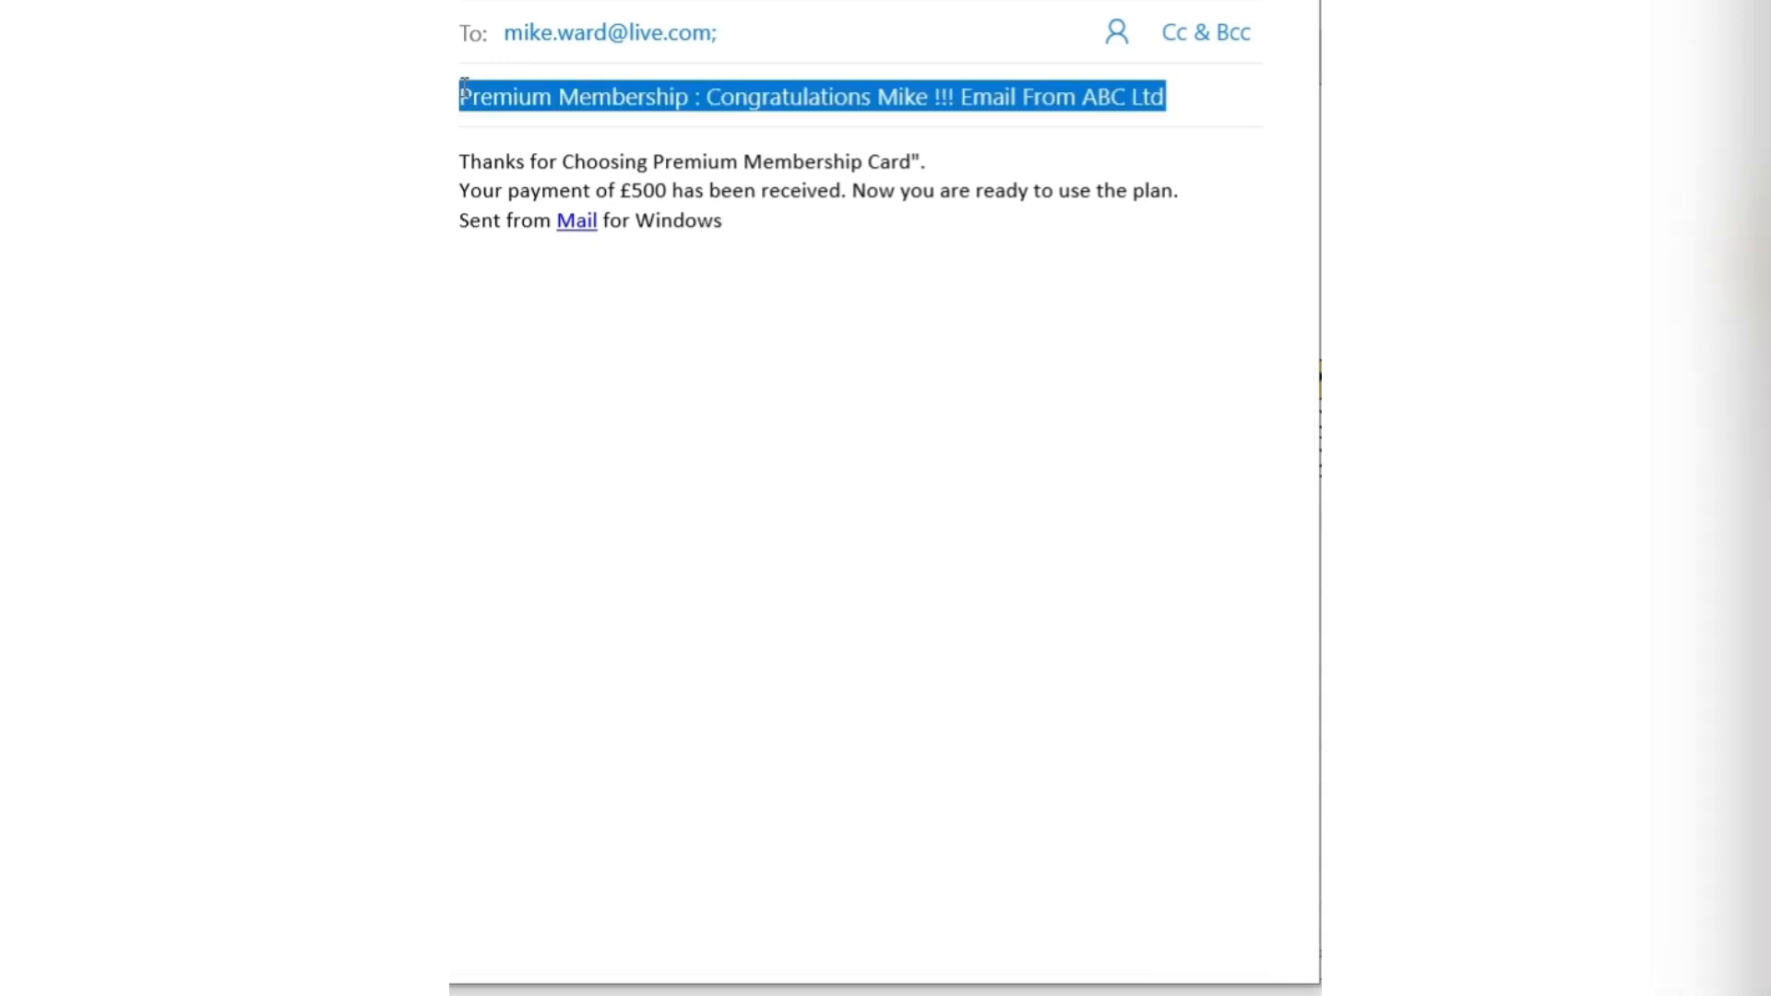
click(766, 93)
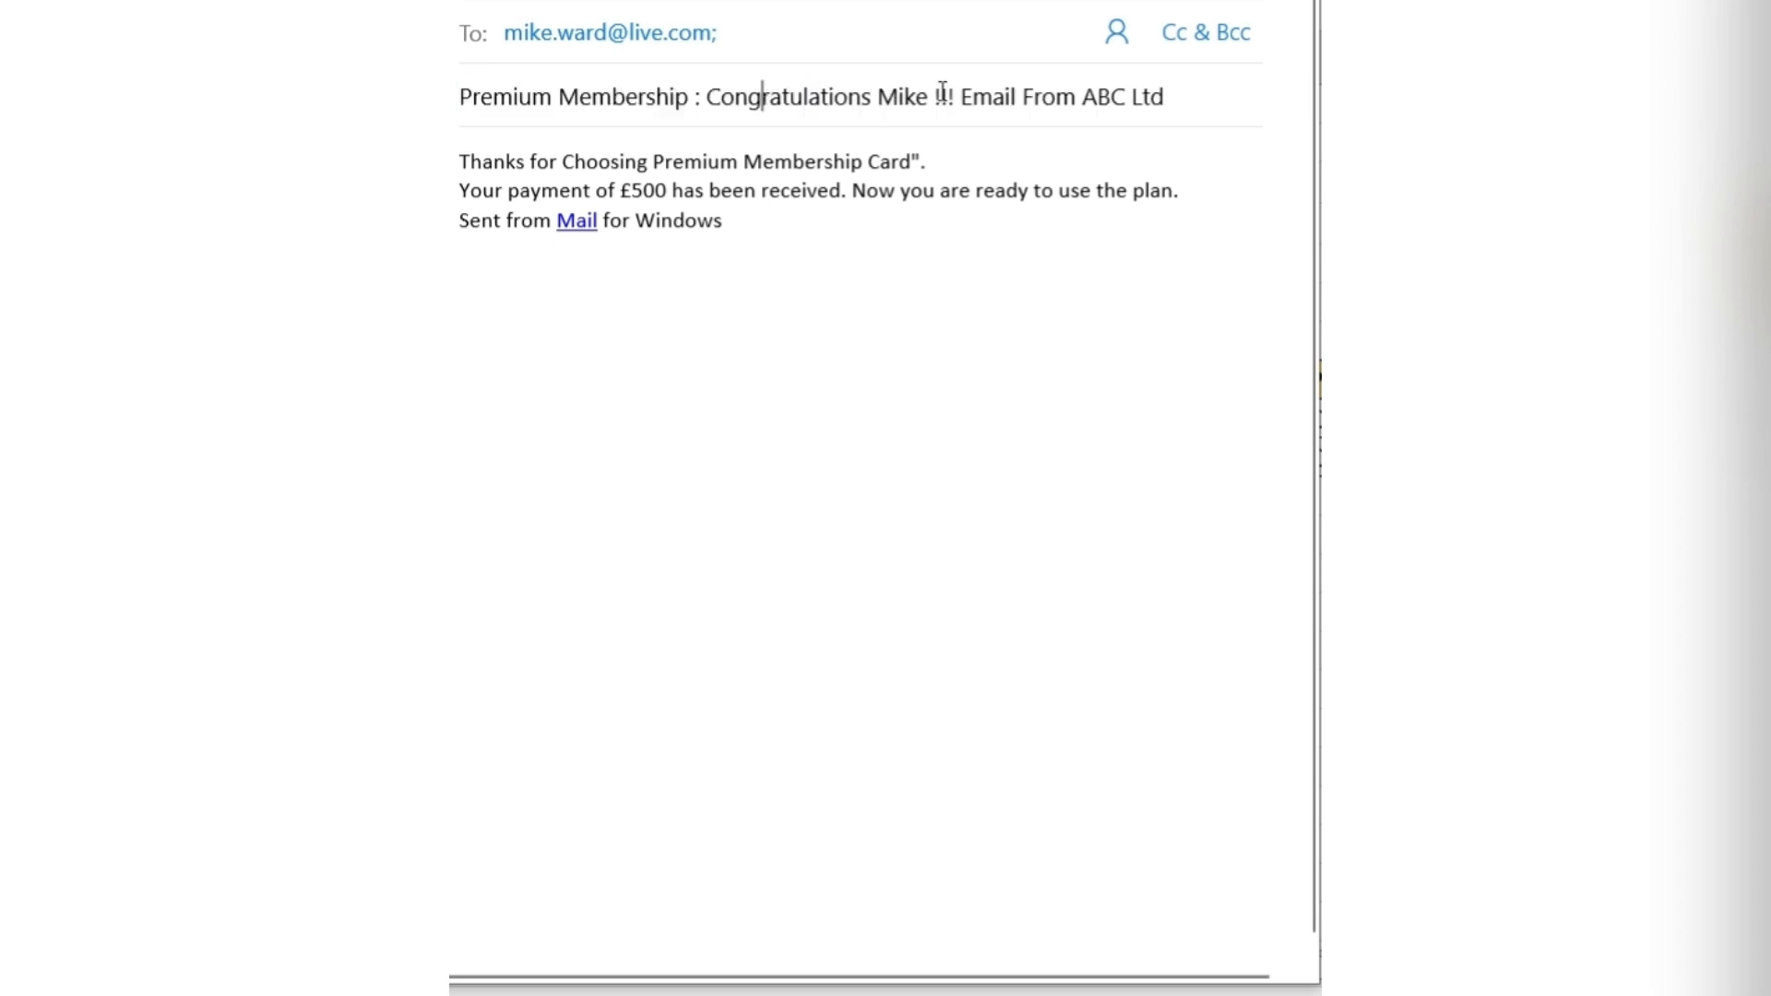
drag(921, 97, 769, 97)
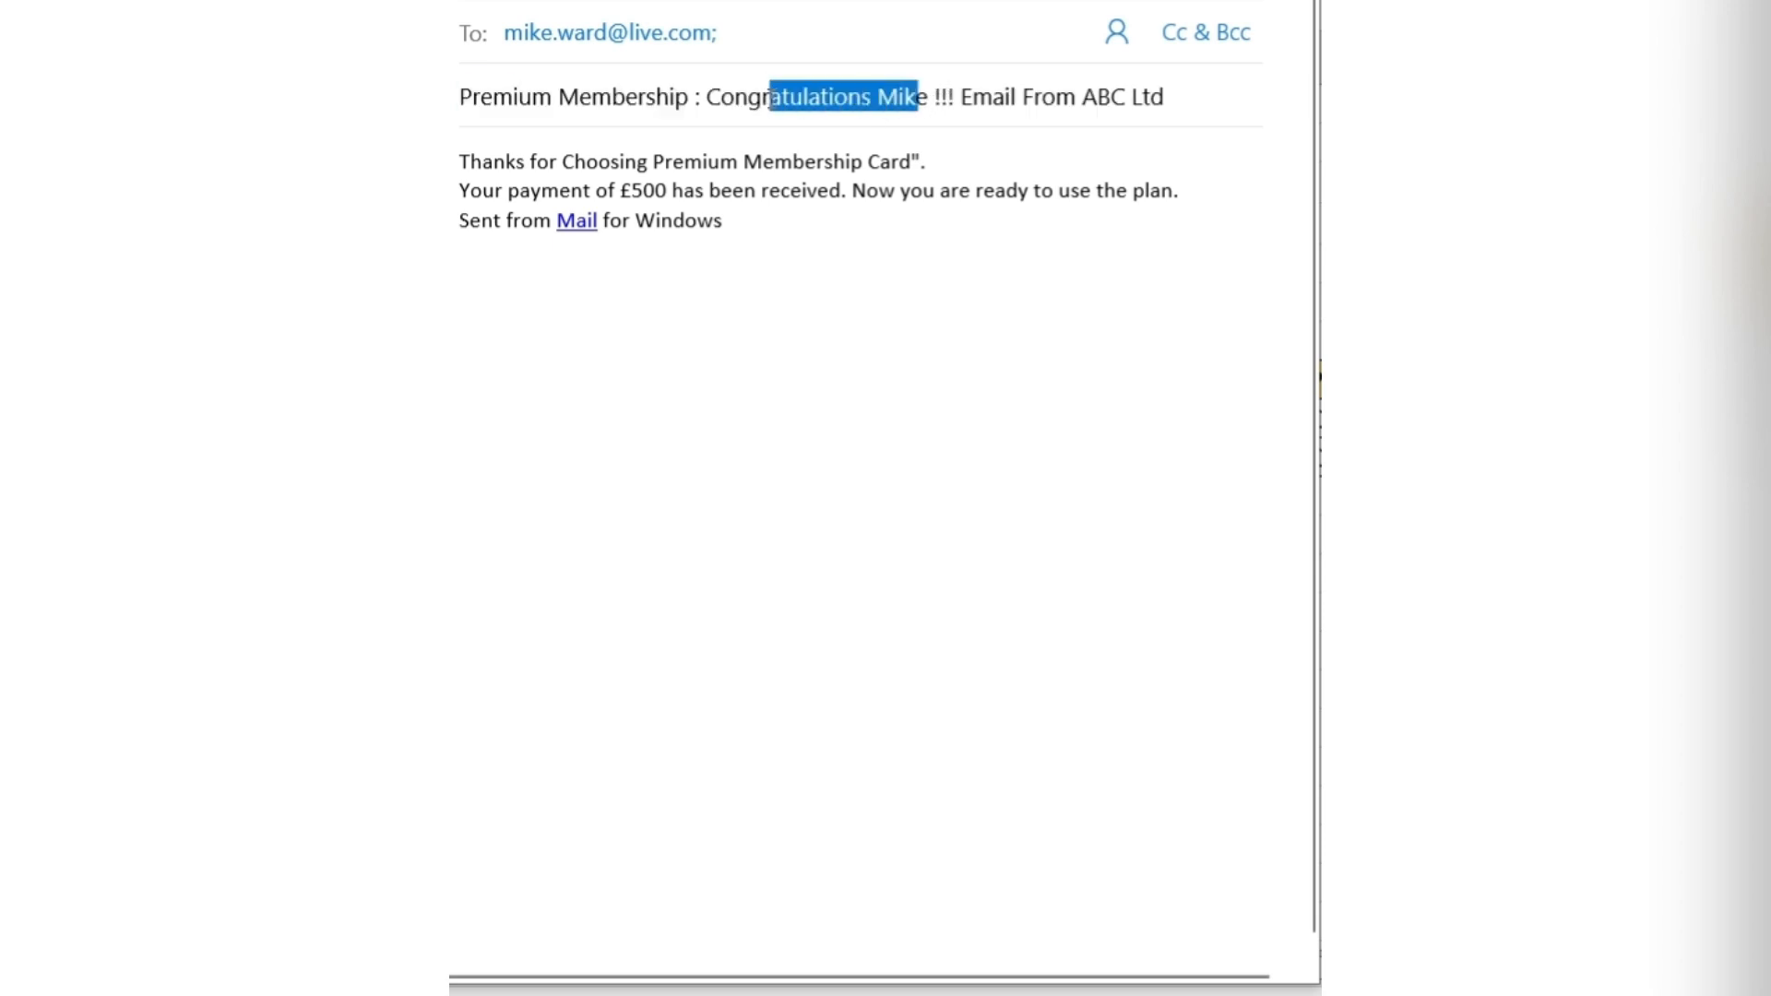
click(1164, 96)
drag(1164, 96, 1051, 97)
click(935, 246)
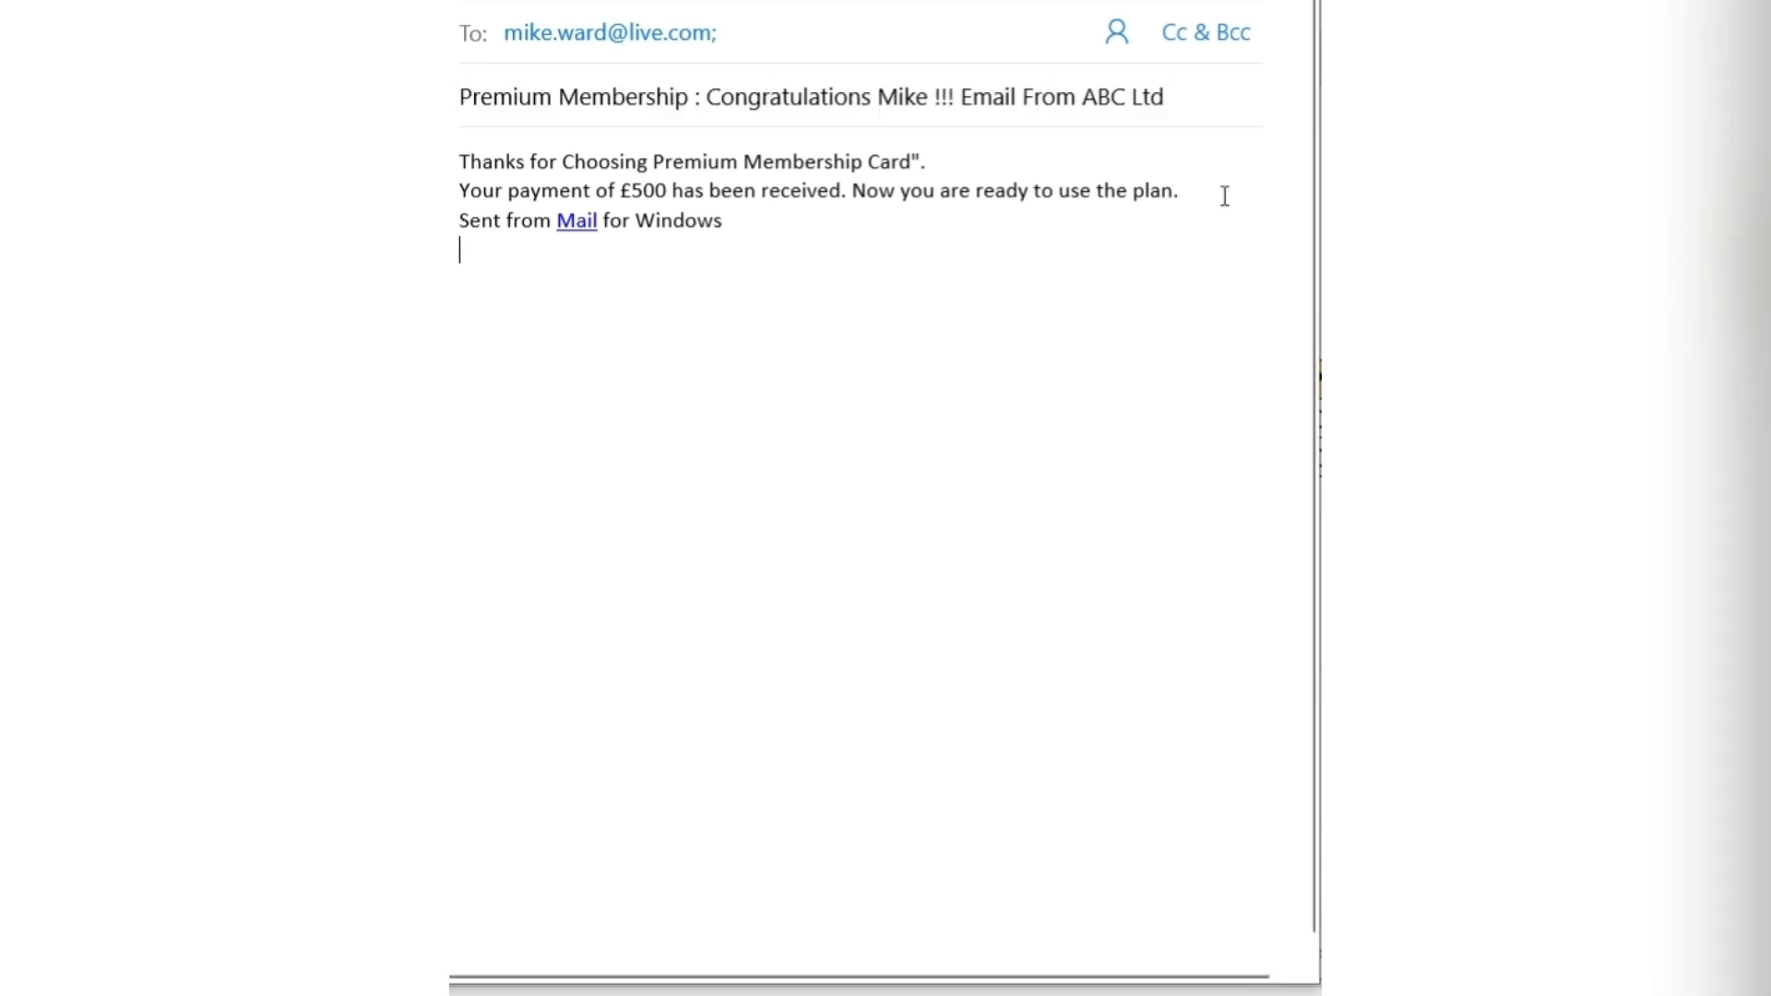
drag(1222, 193, 488, 163)
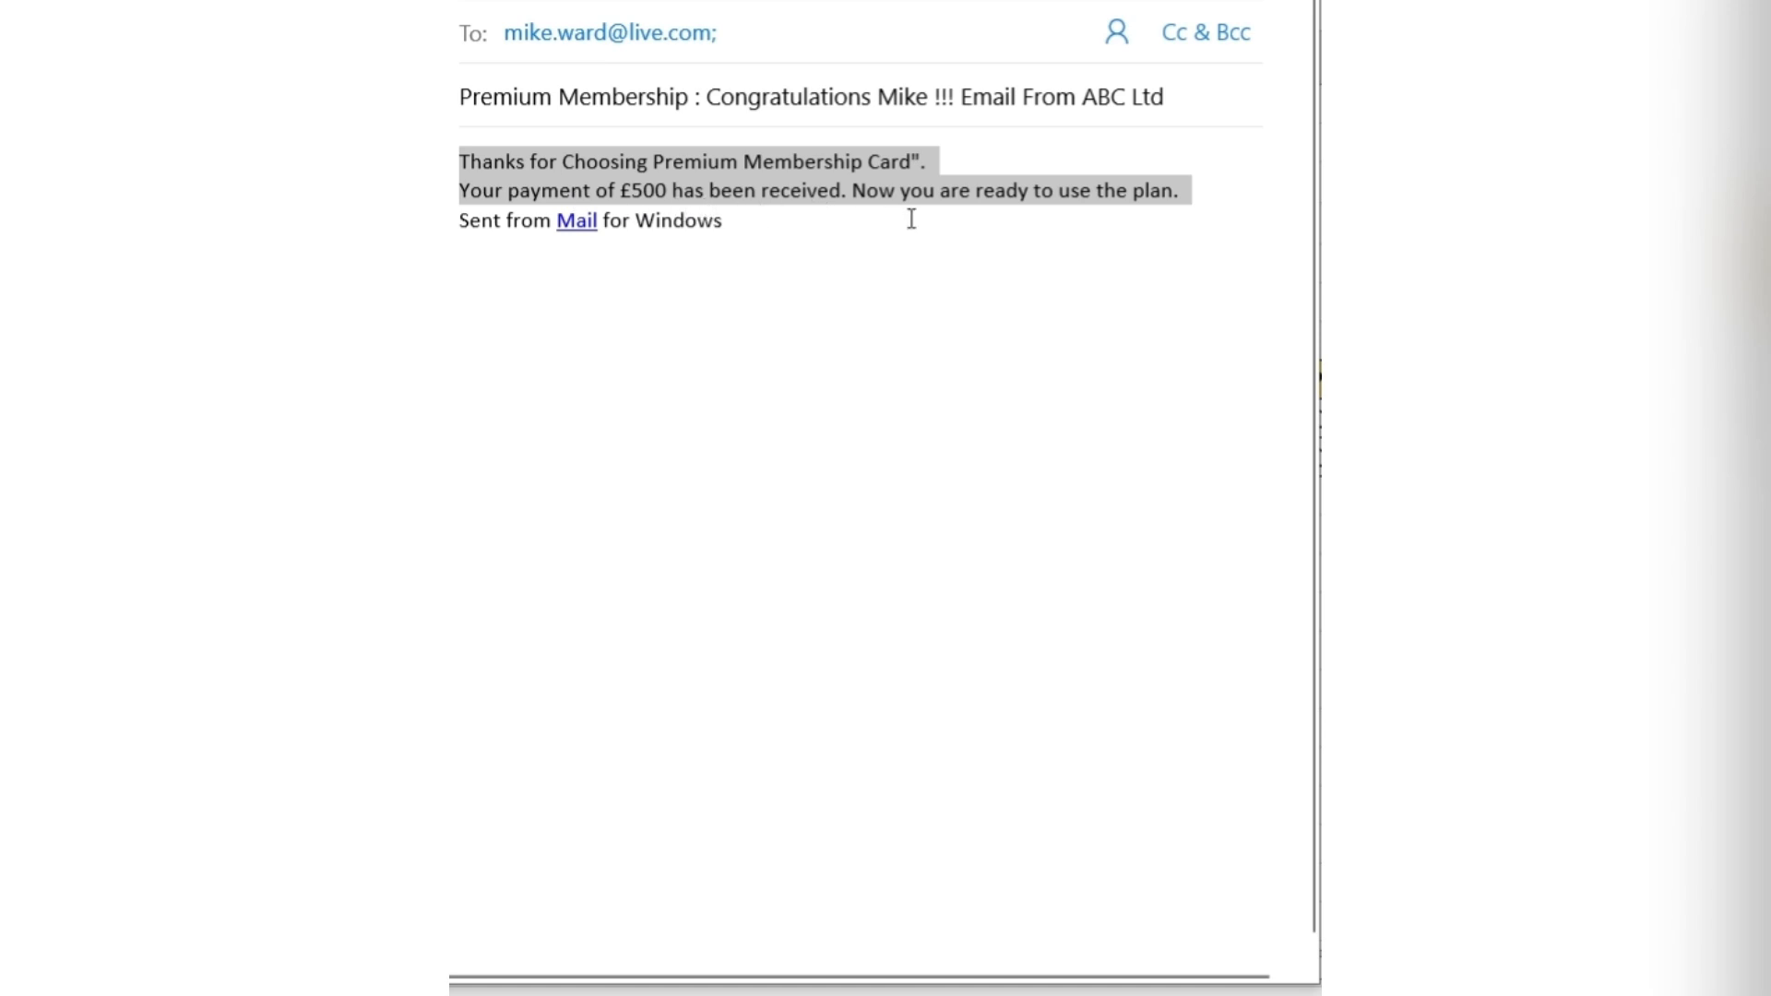
click(1211, 194)
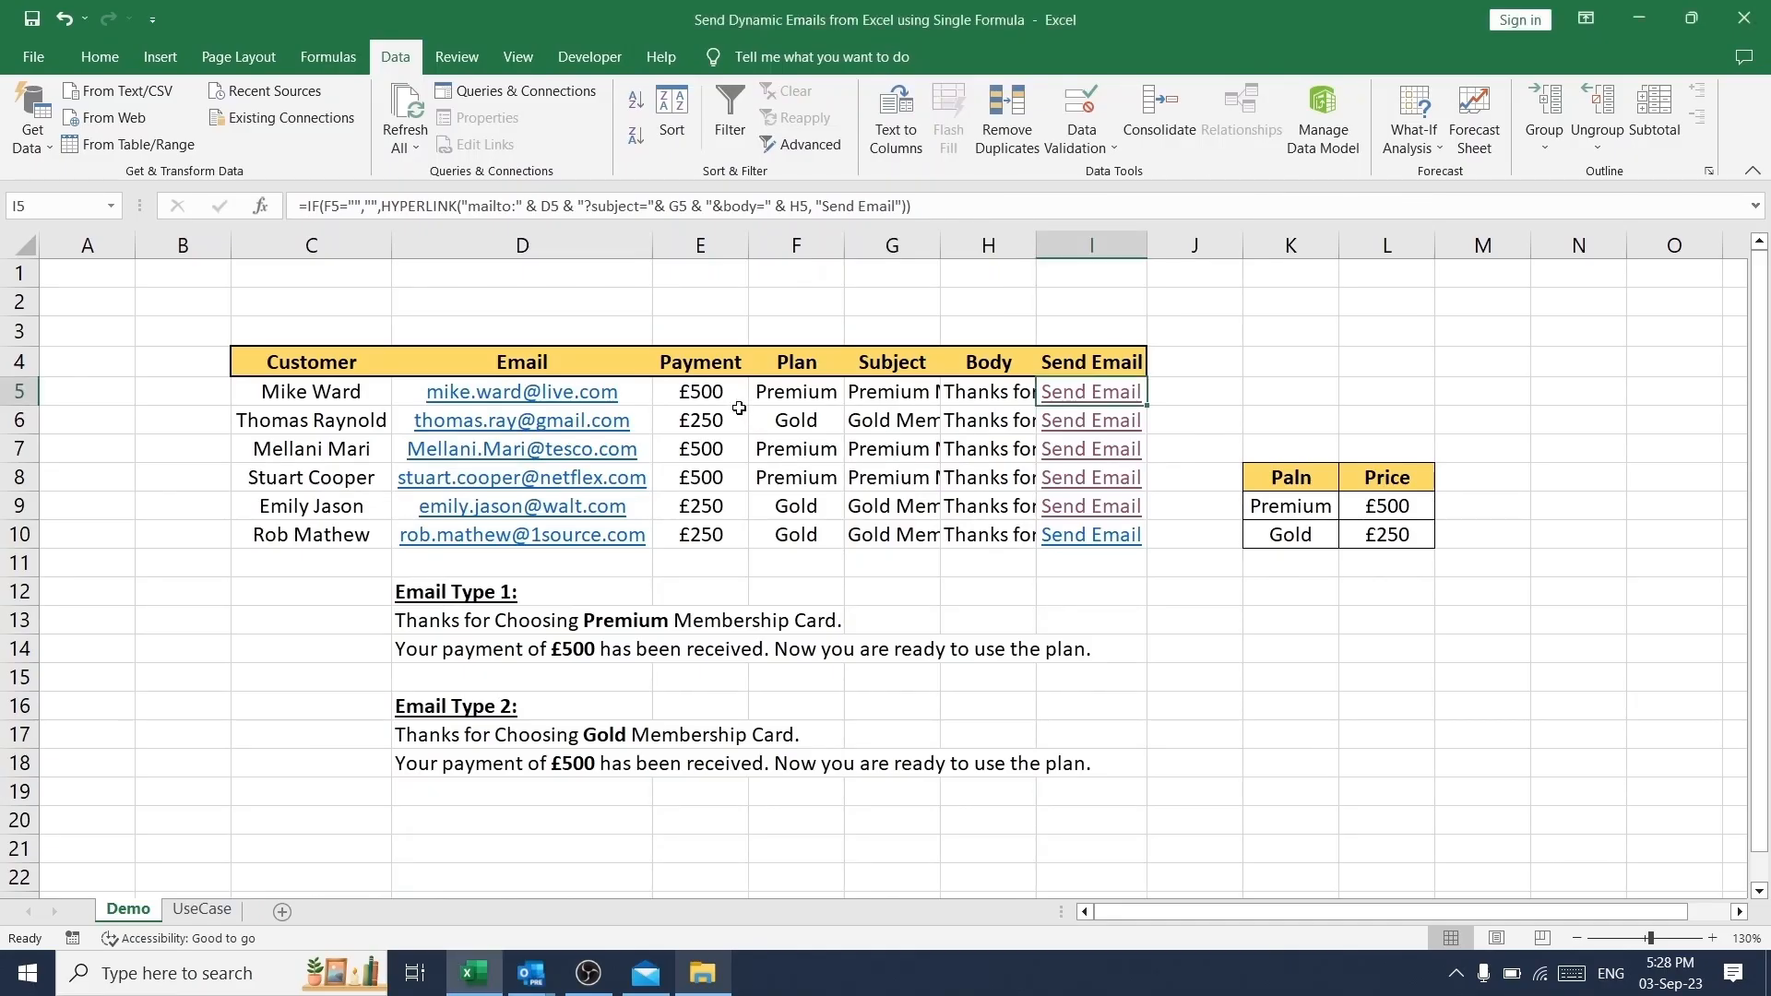
- Back in the Demo sheet, set the first customer's payment to £250 and inspect that row's Plan, Subject and Body formulas
click(721, 391)
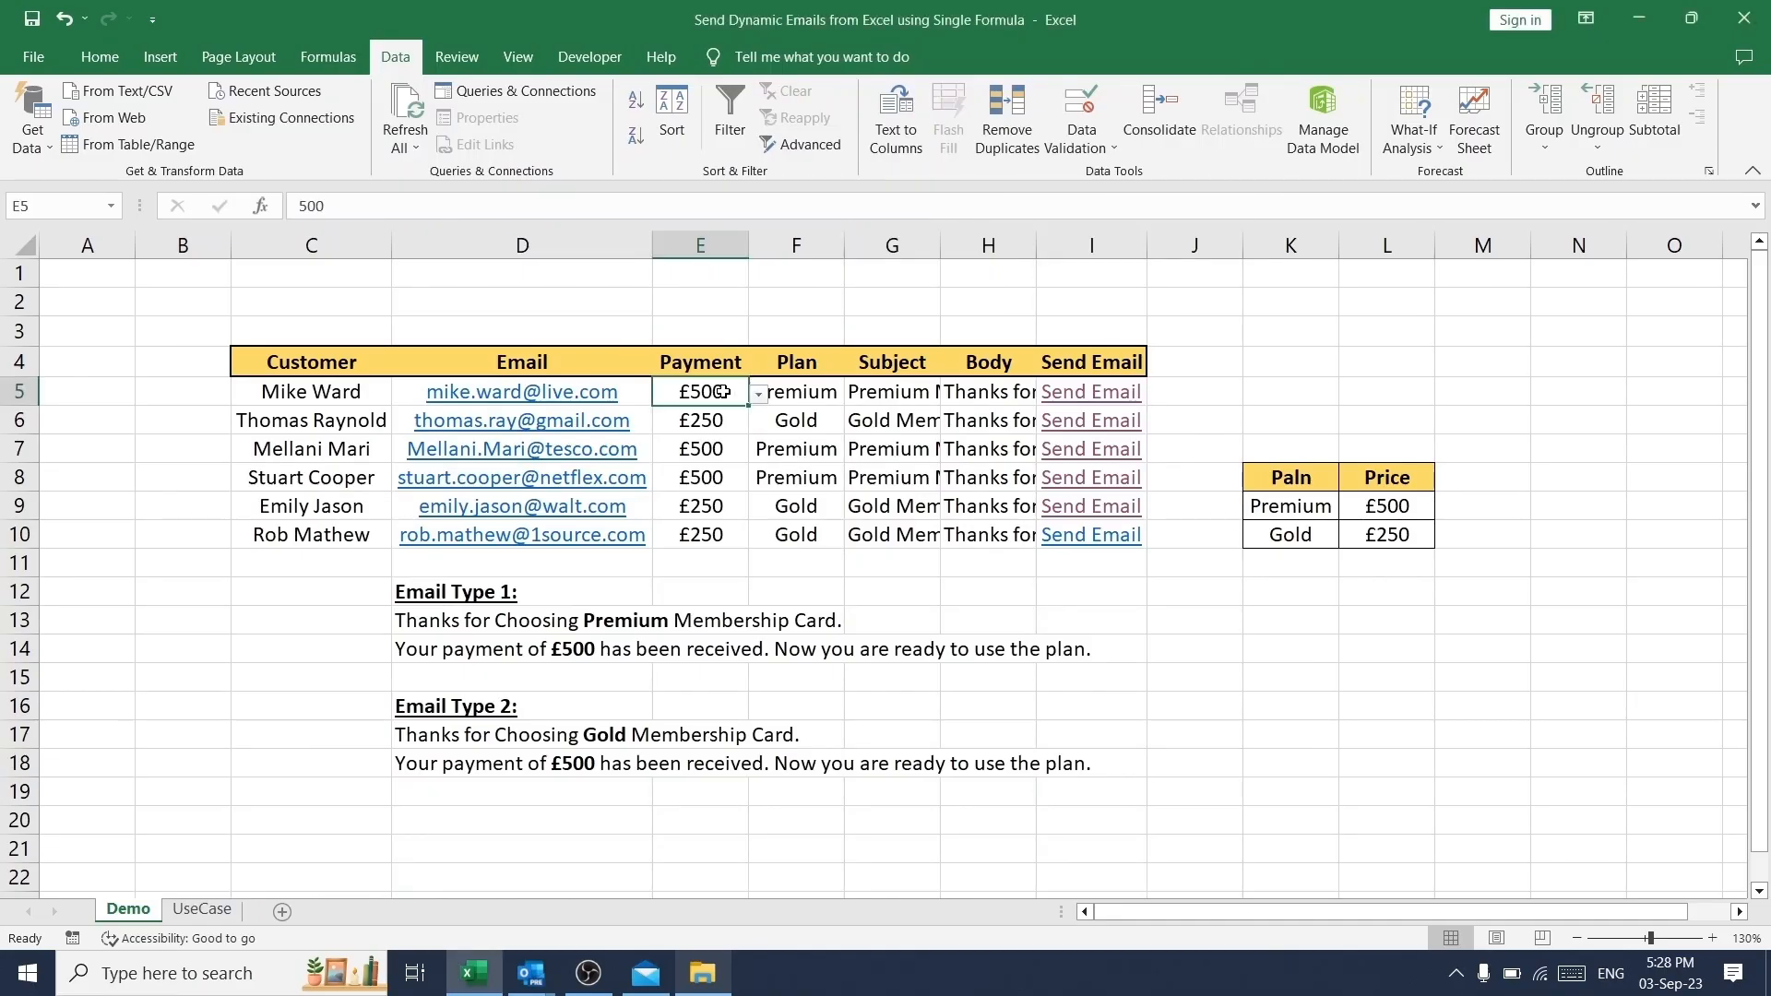
click(758, 394)
click(701, 434)
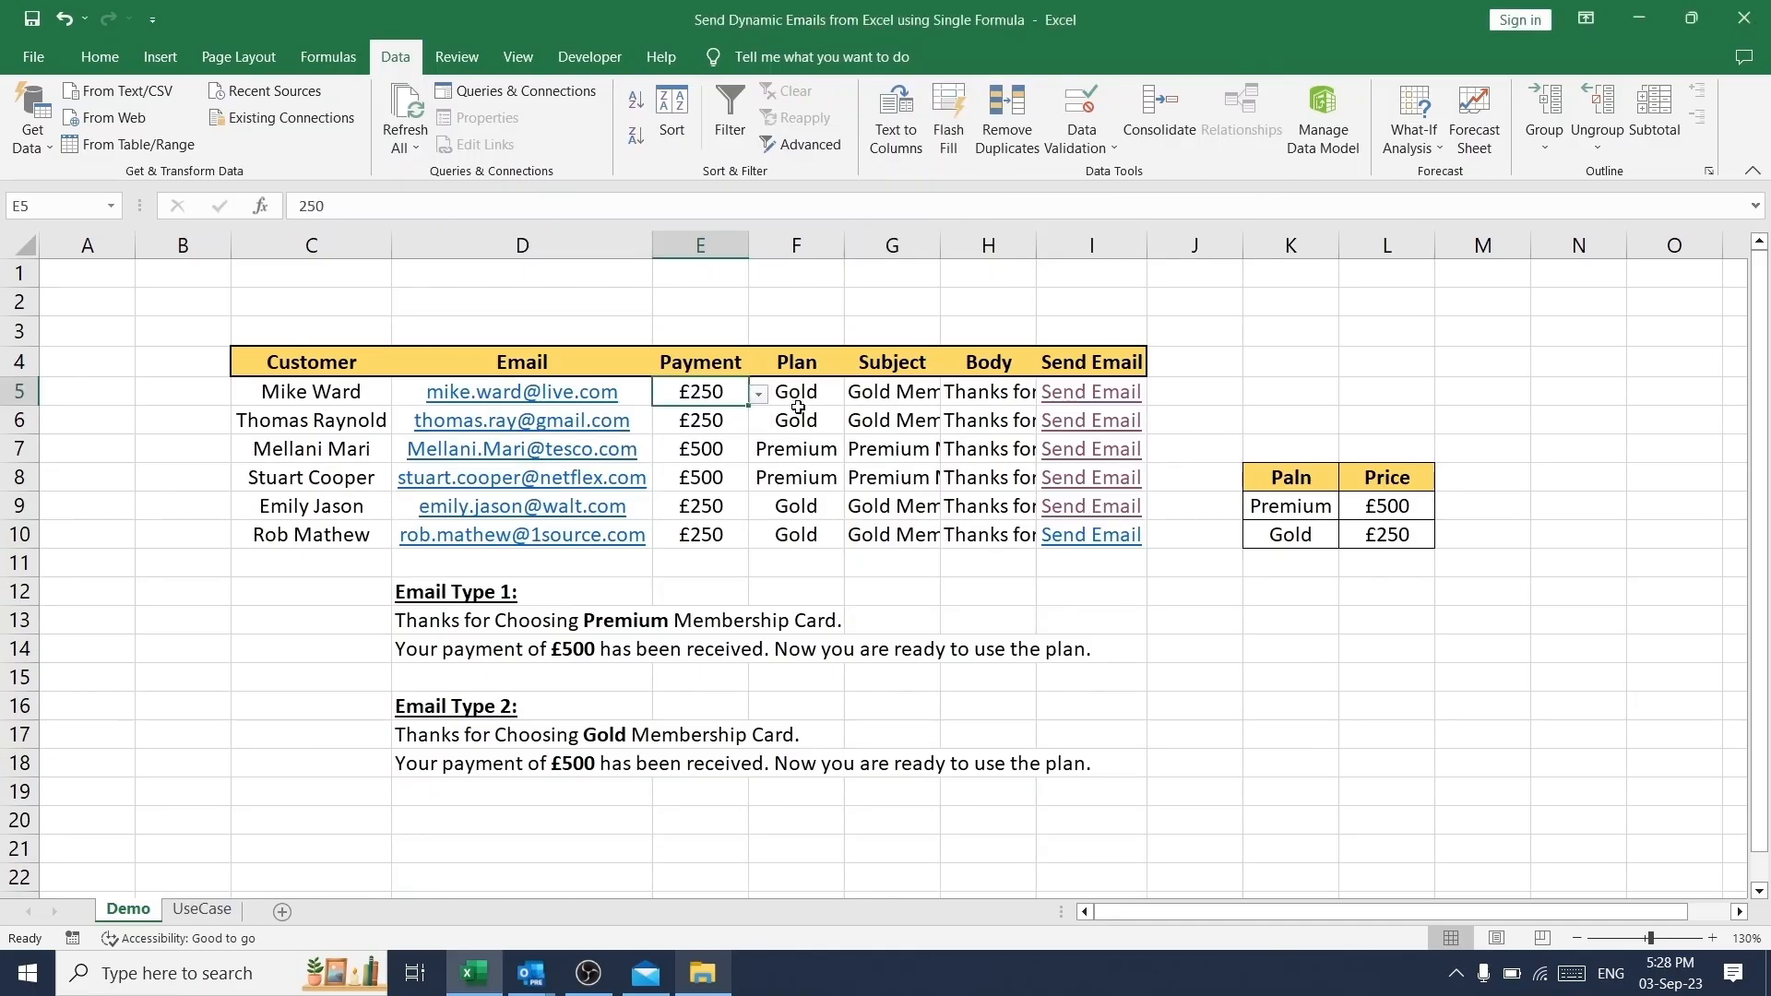
click(808, 394)
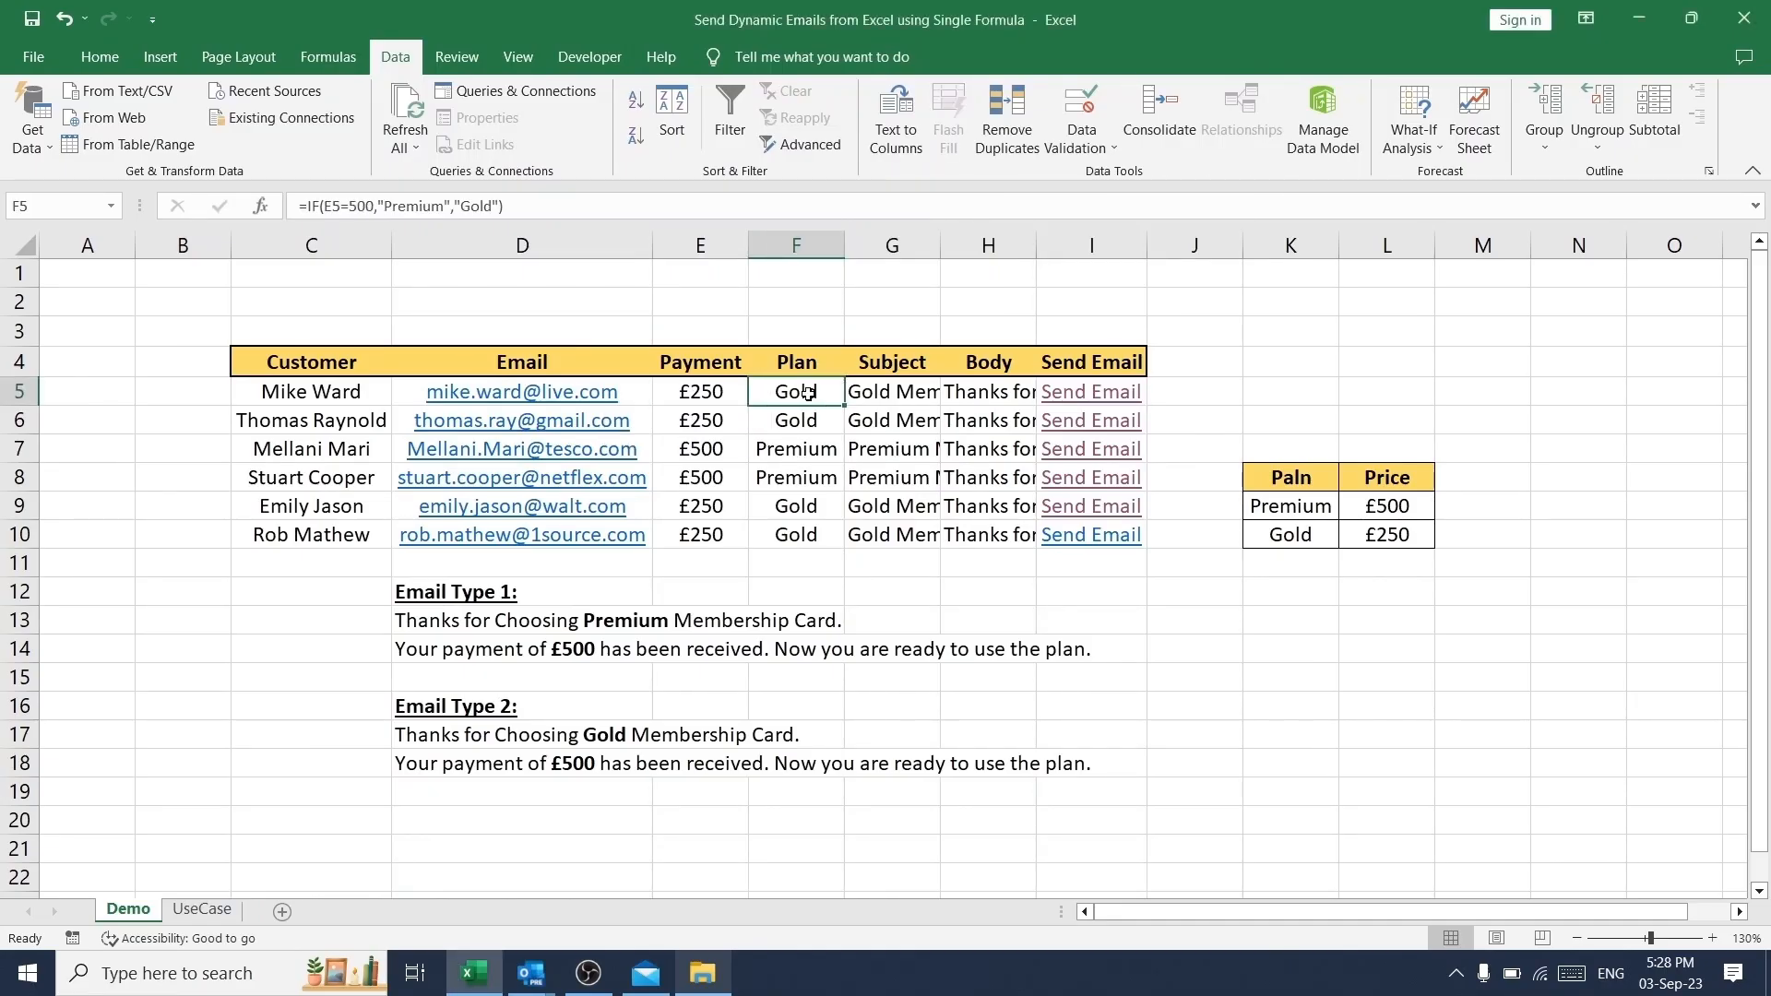
click(898, 399)
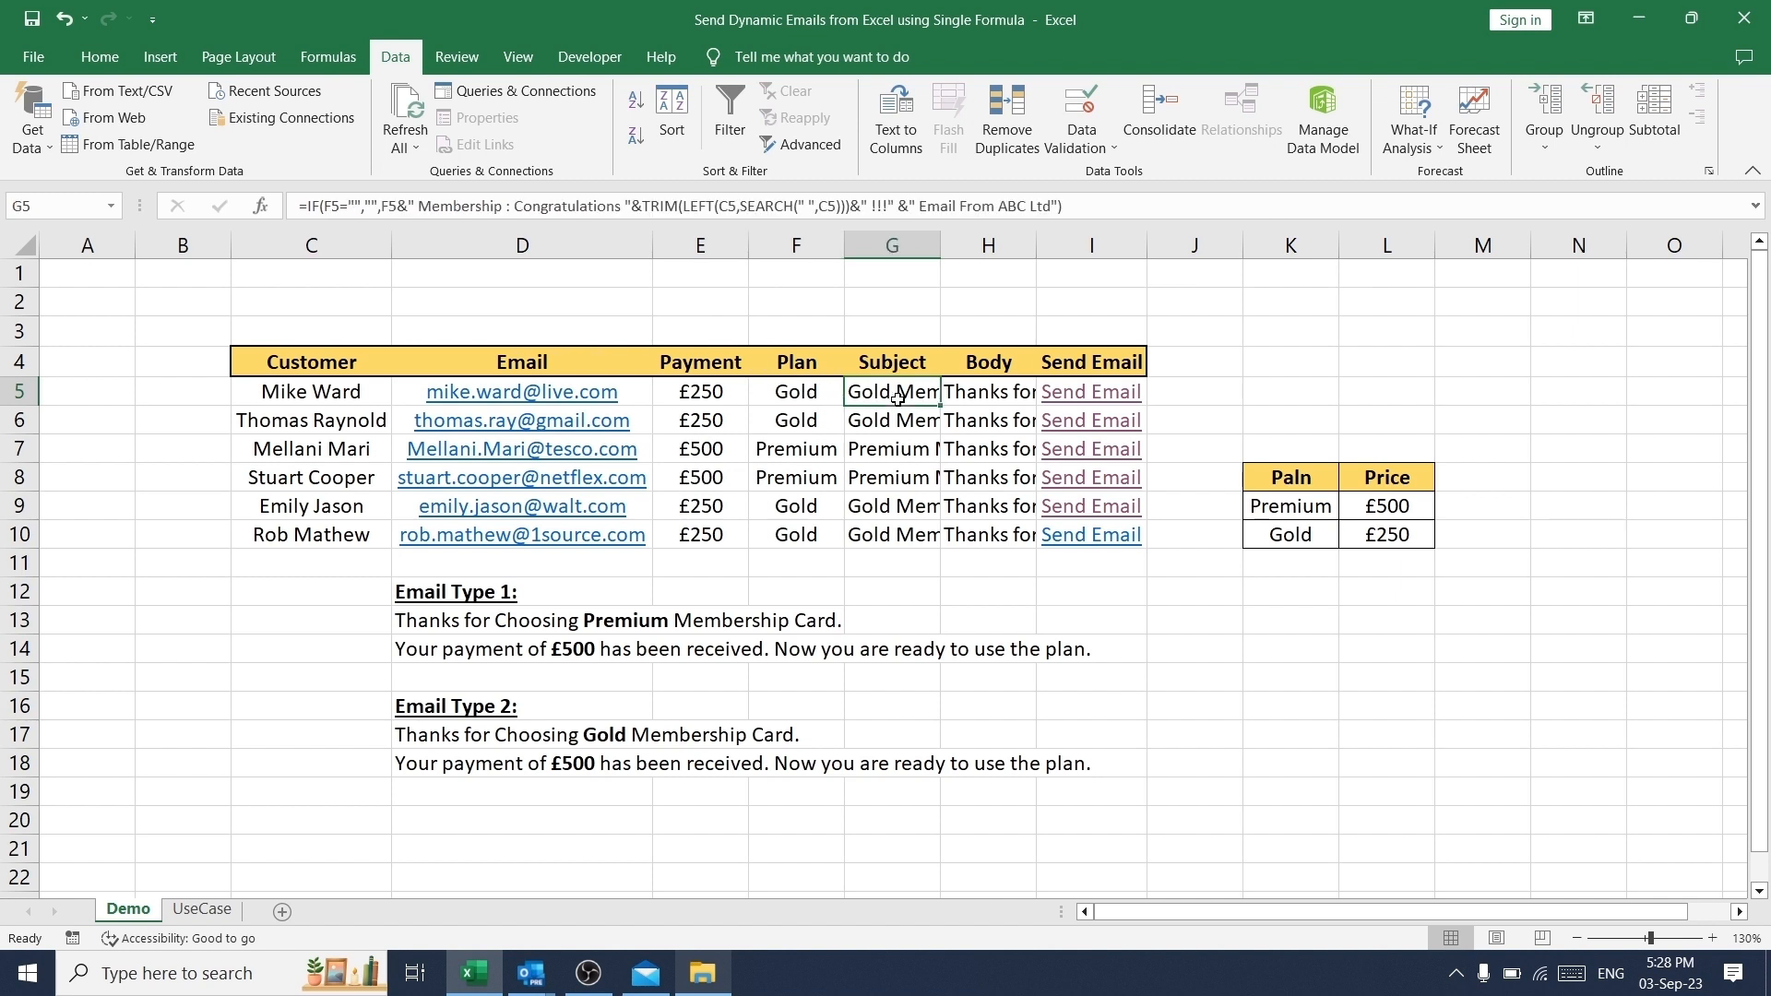
click(1005, 392)
- Open the first customer's Send Email link, examine the Gold membership email, and return to cell A1 of the Demo sheet
click(1078, 398)
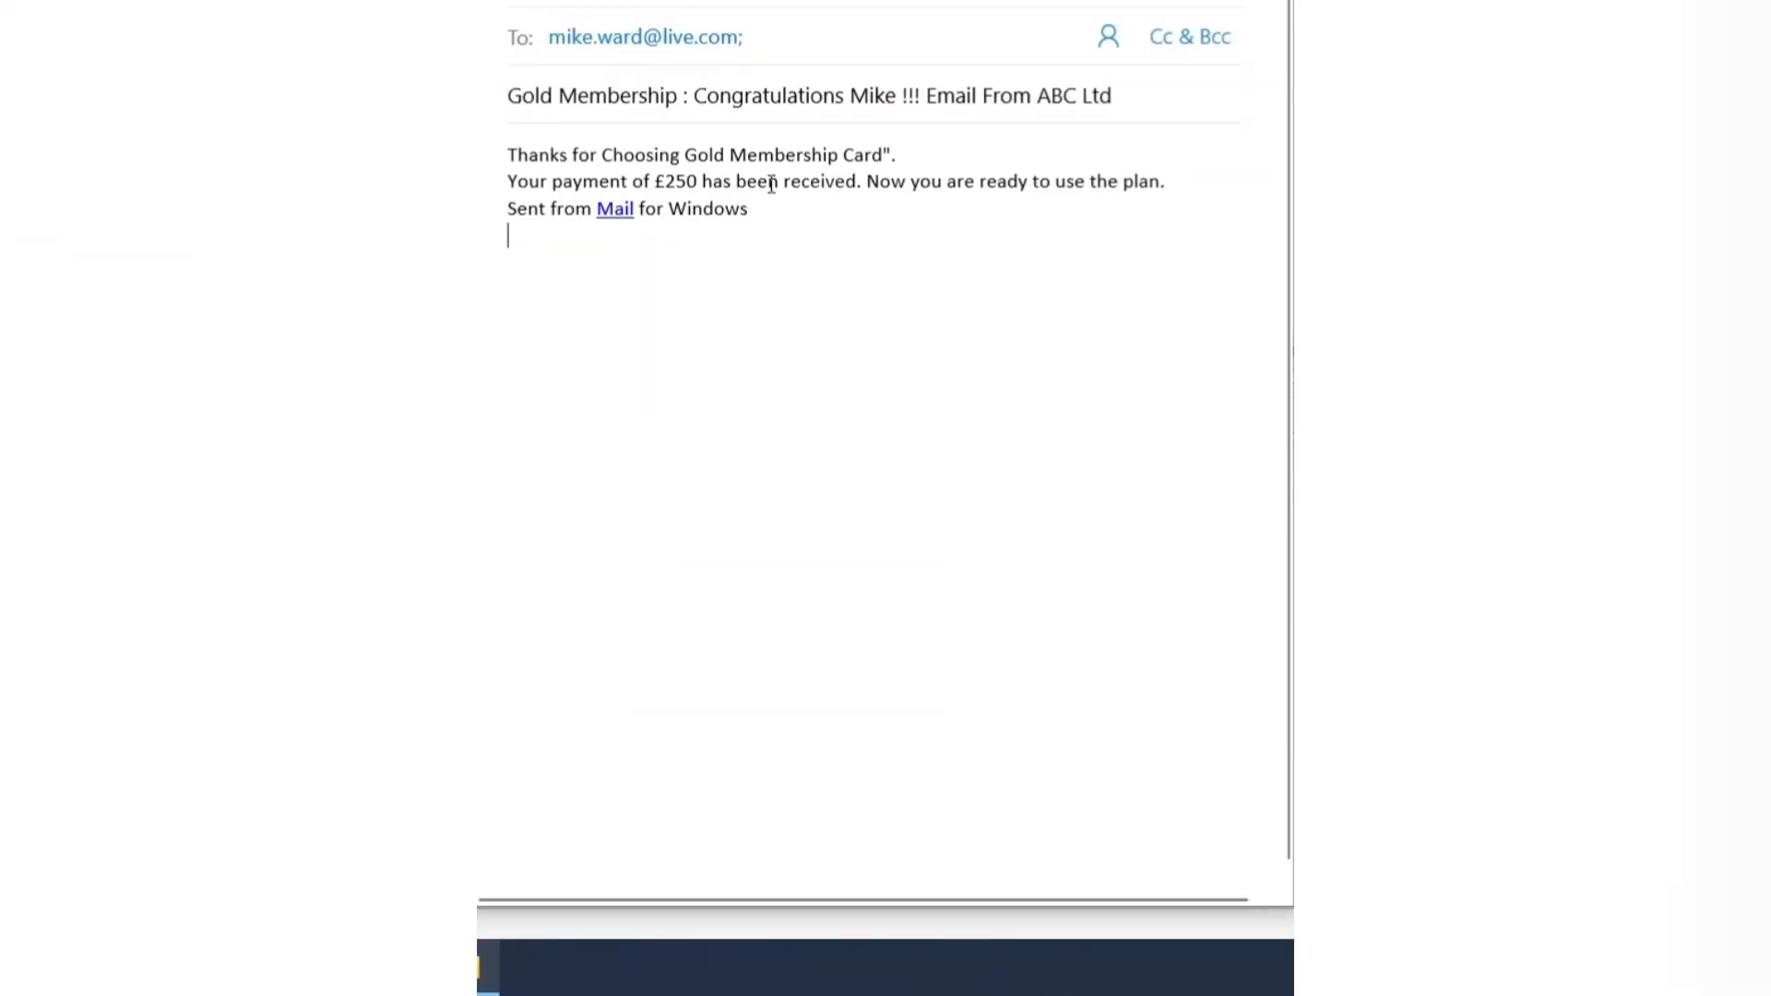
drag(509, 95, 680, 96)
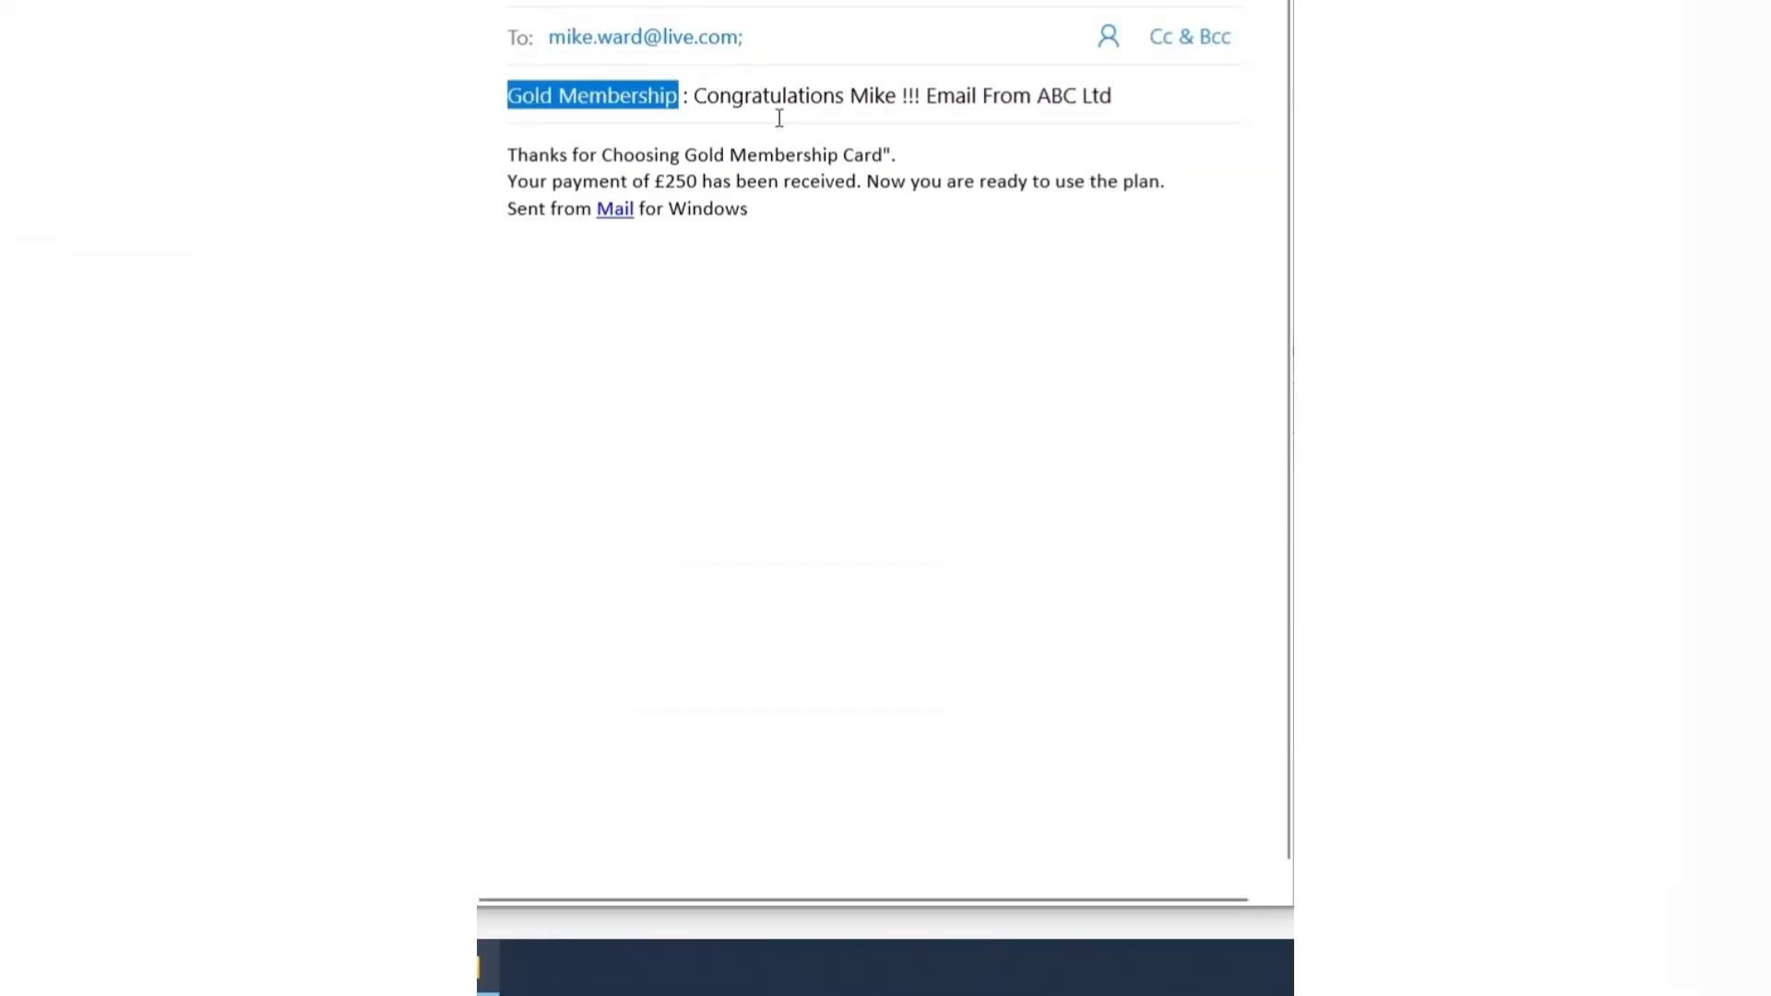
click(701, 97)
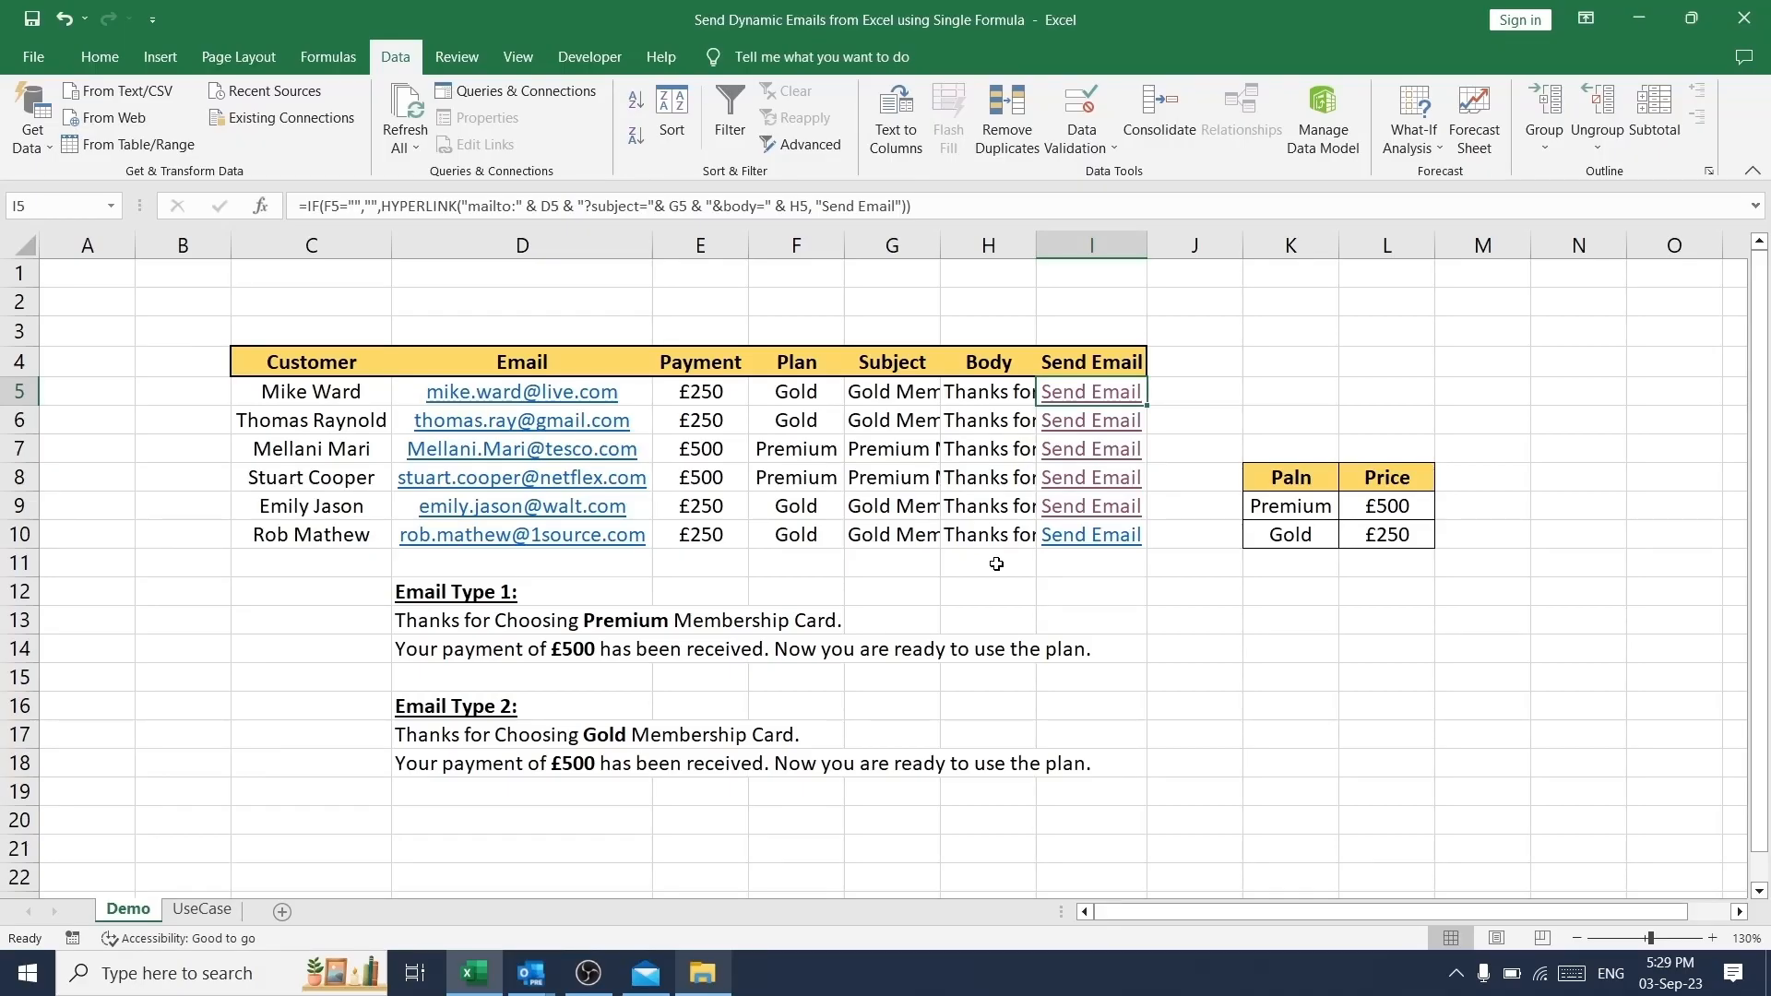
key(ctrl+Home)
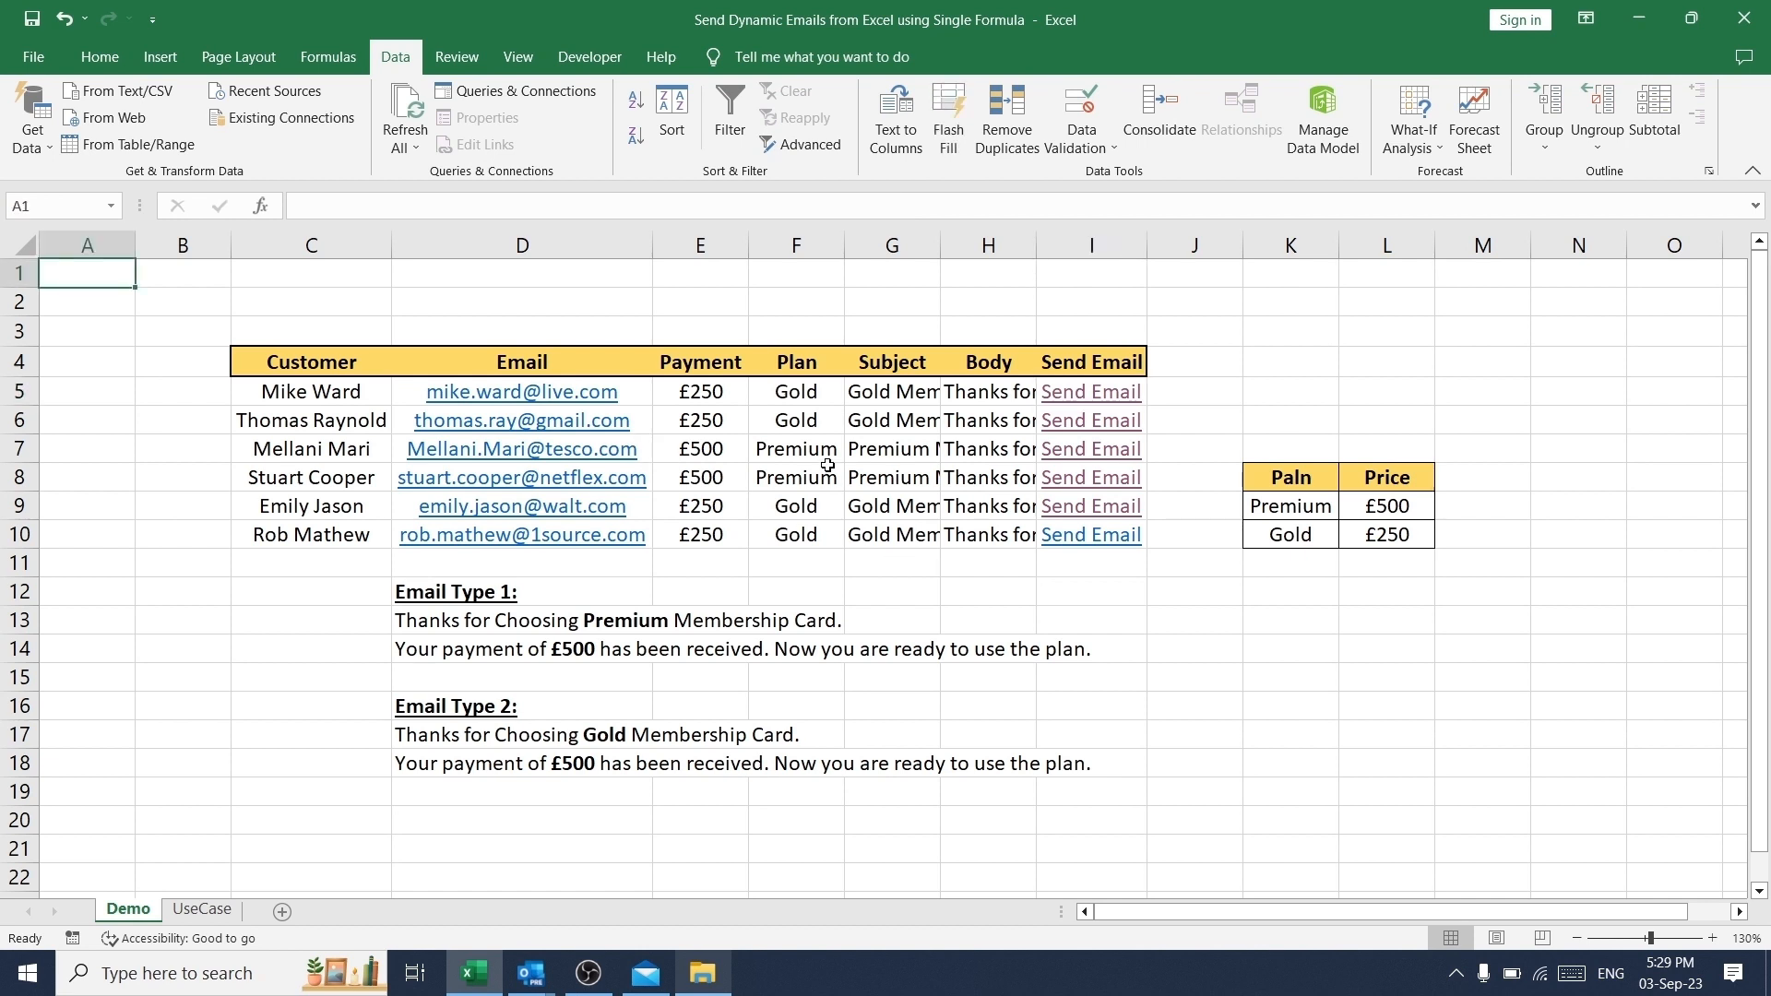
- Switch to the UseCase sheet and review its Customer, Email, Payment, Plan, Subject, Body and Send Email columns
click(202, 909)
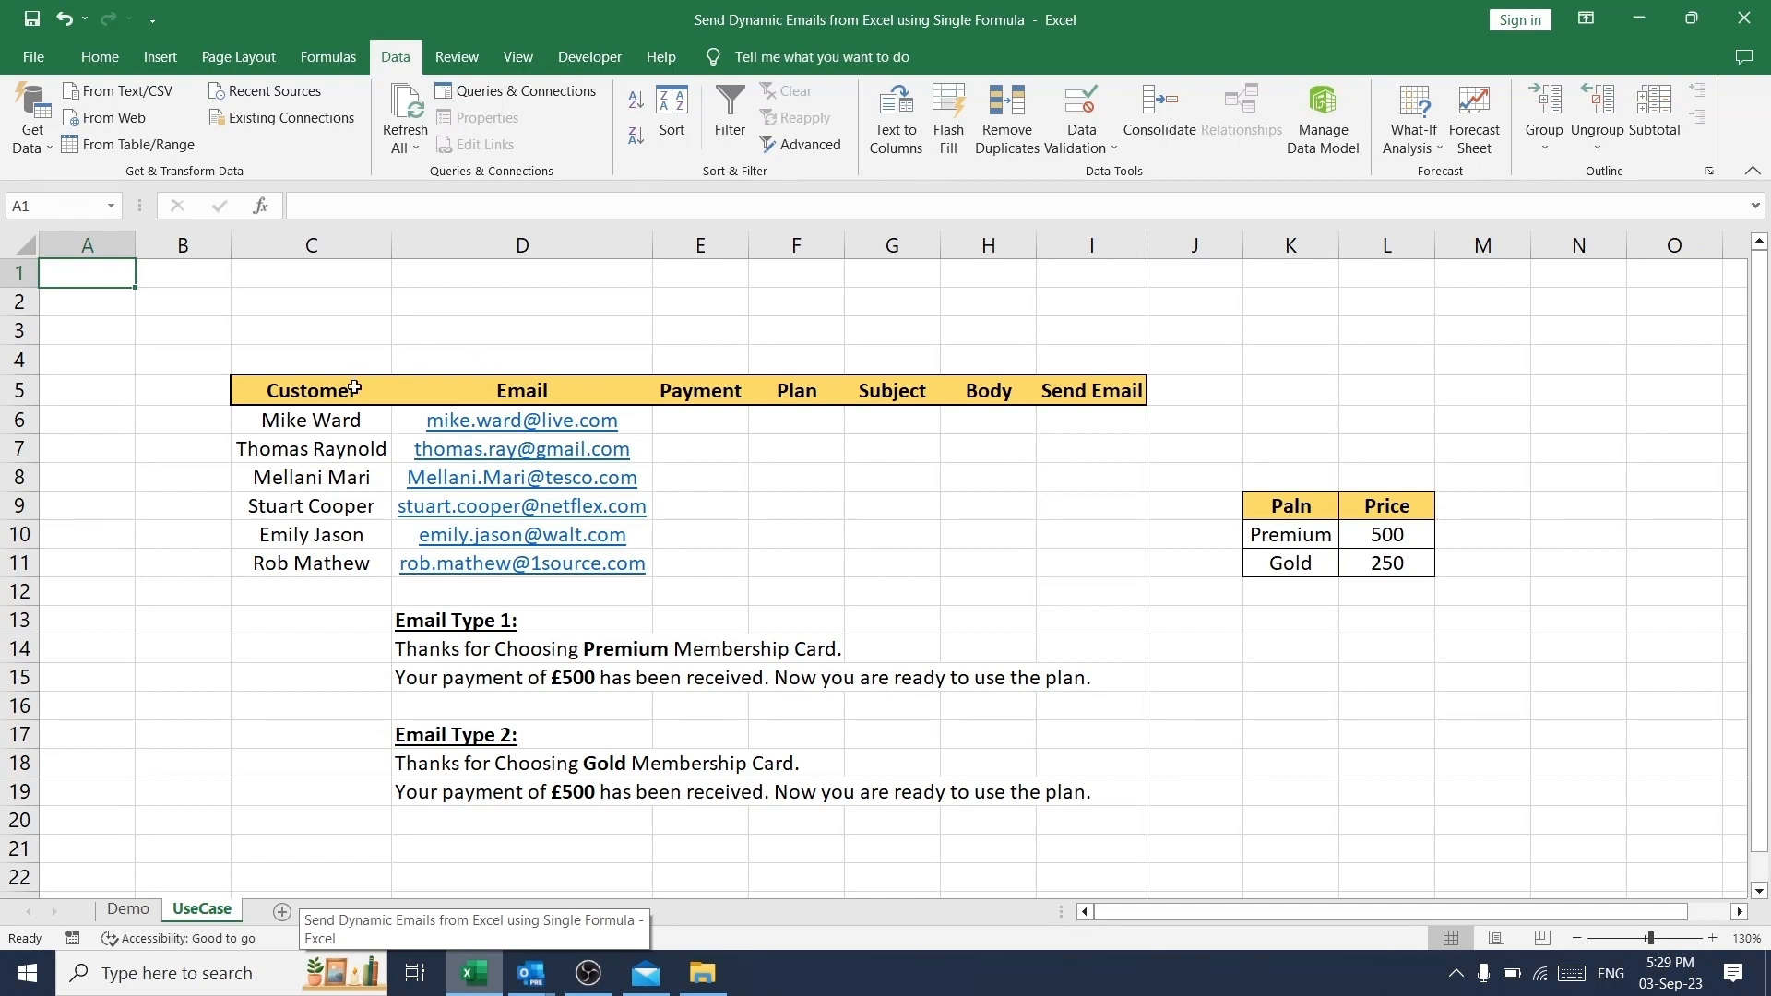
click(321, 395)
click(493, 388)
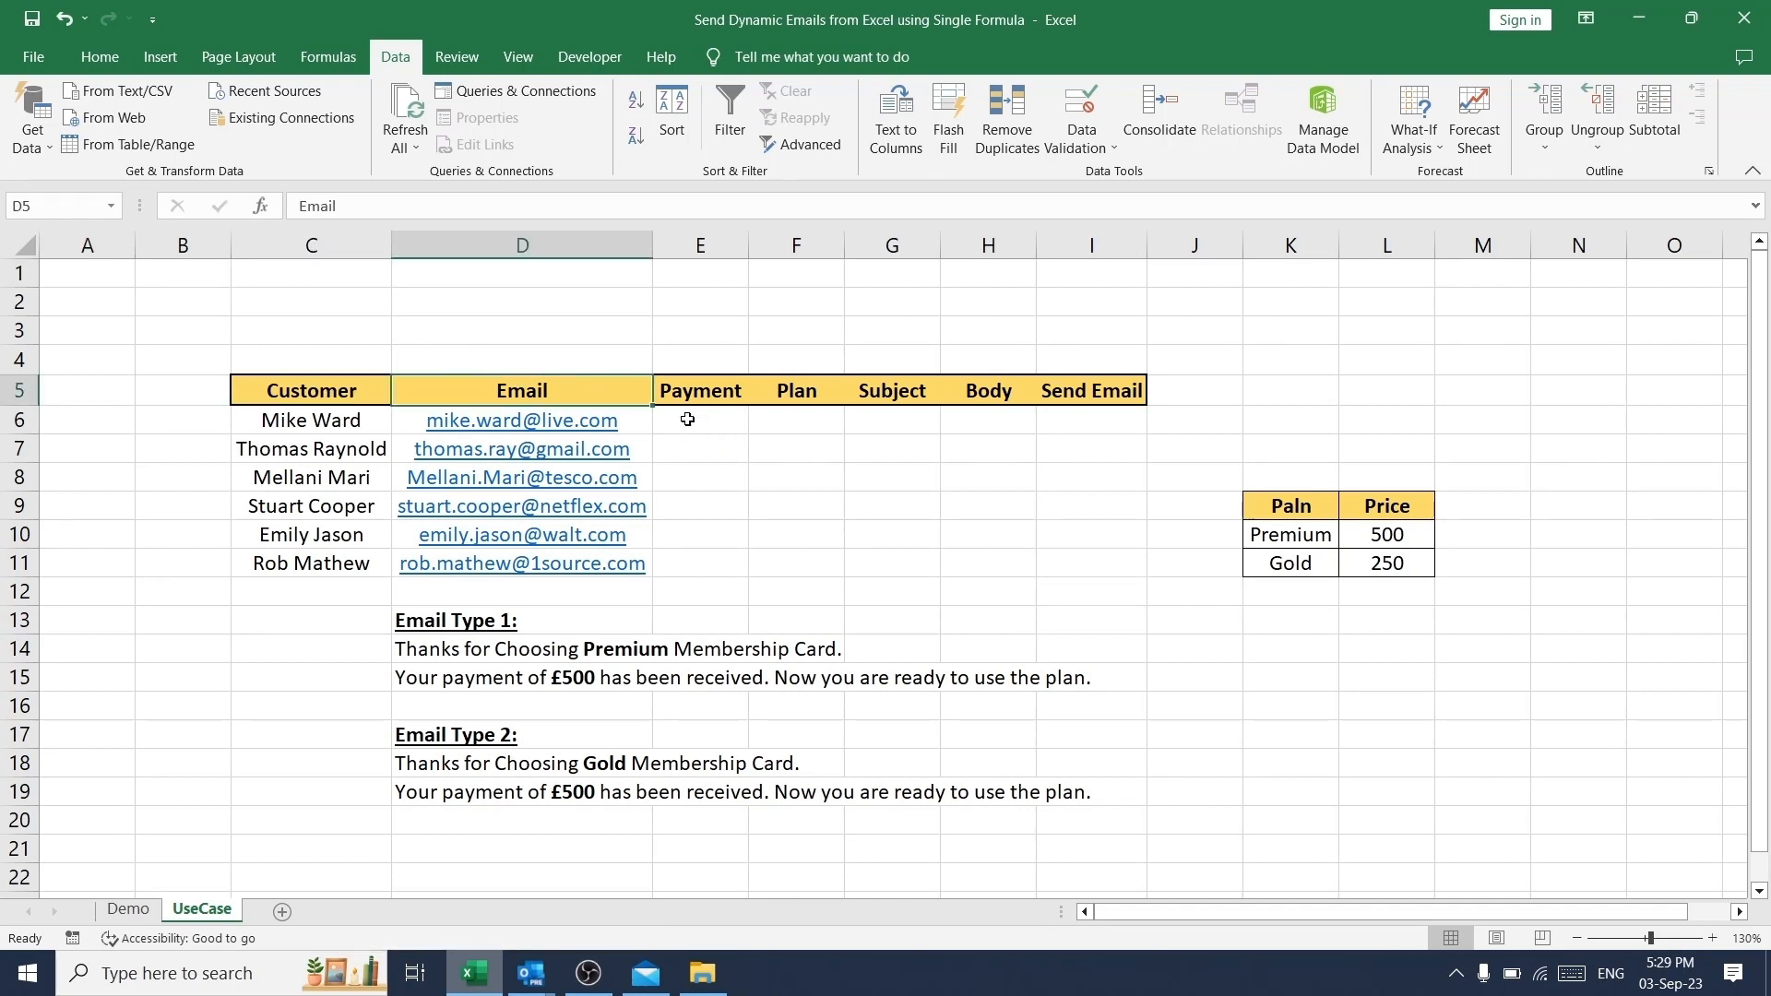
click(706, 392)
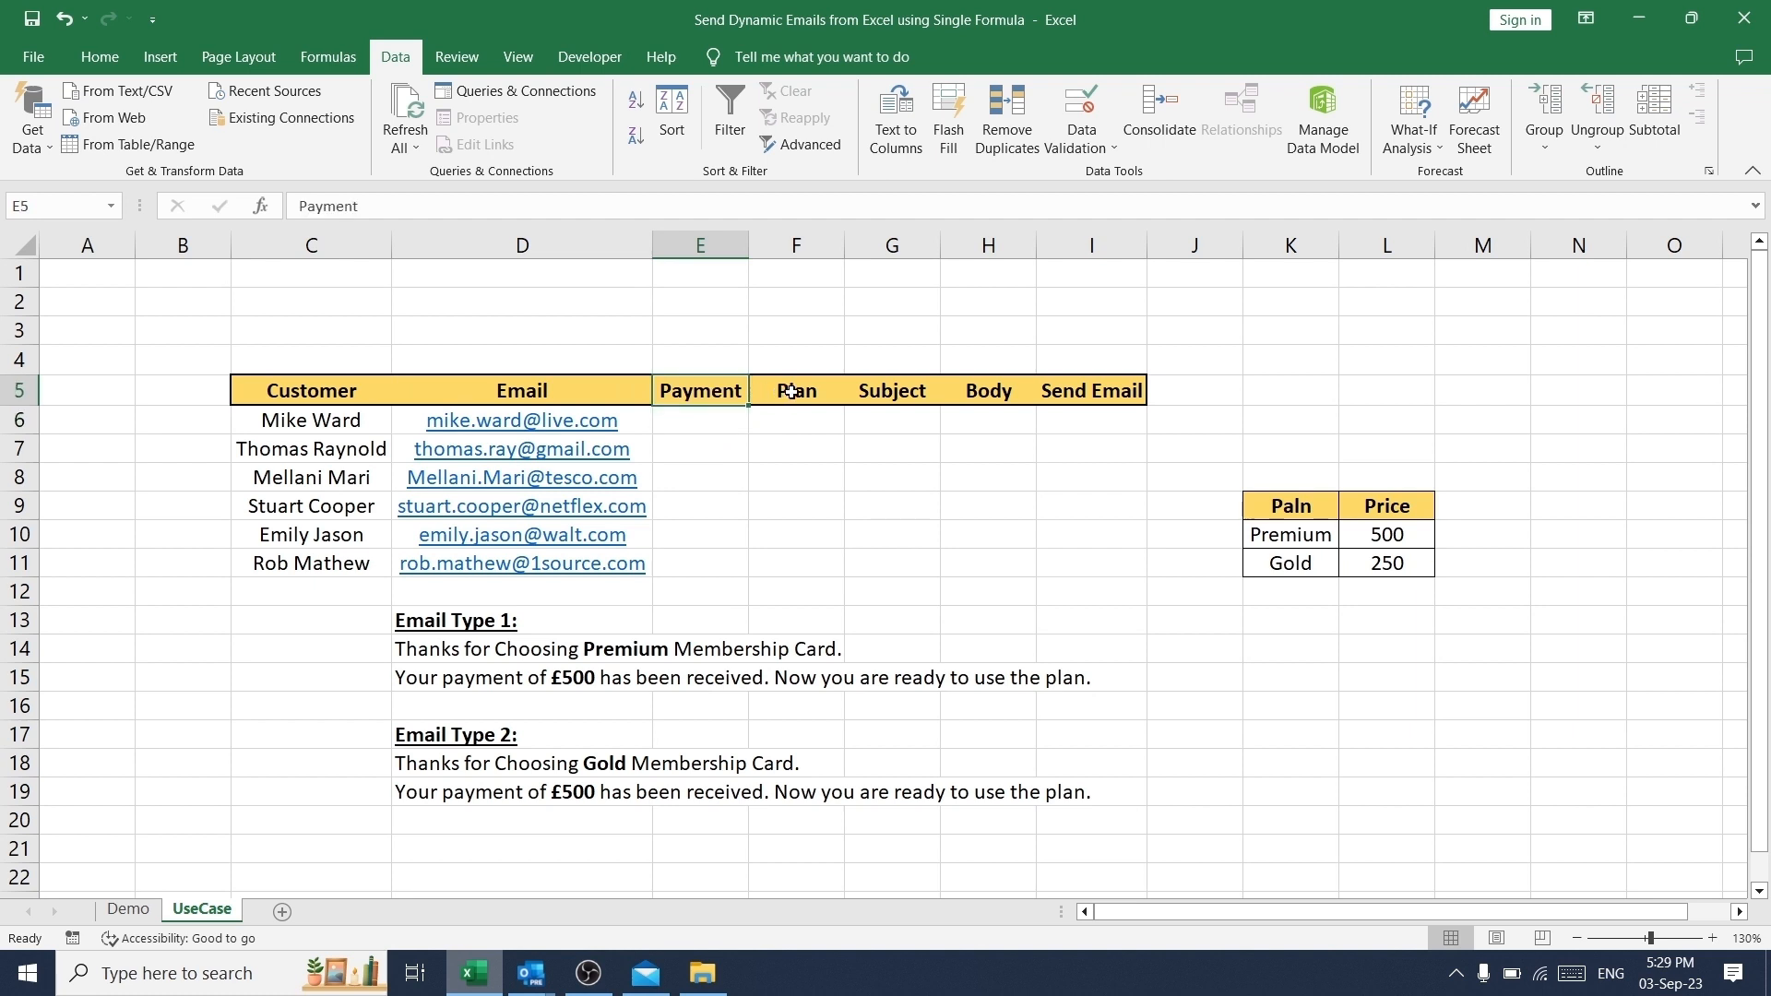
click(791, 391)
click(897, 395)
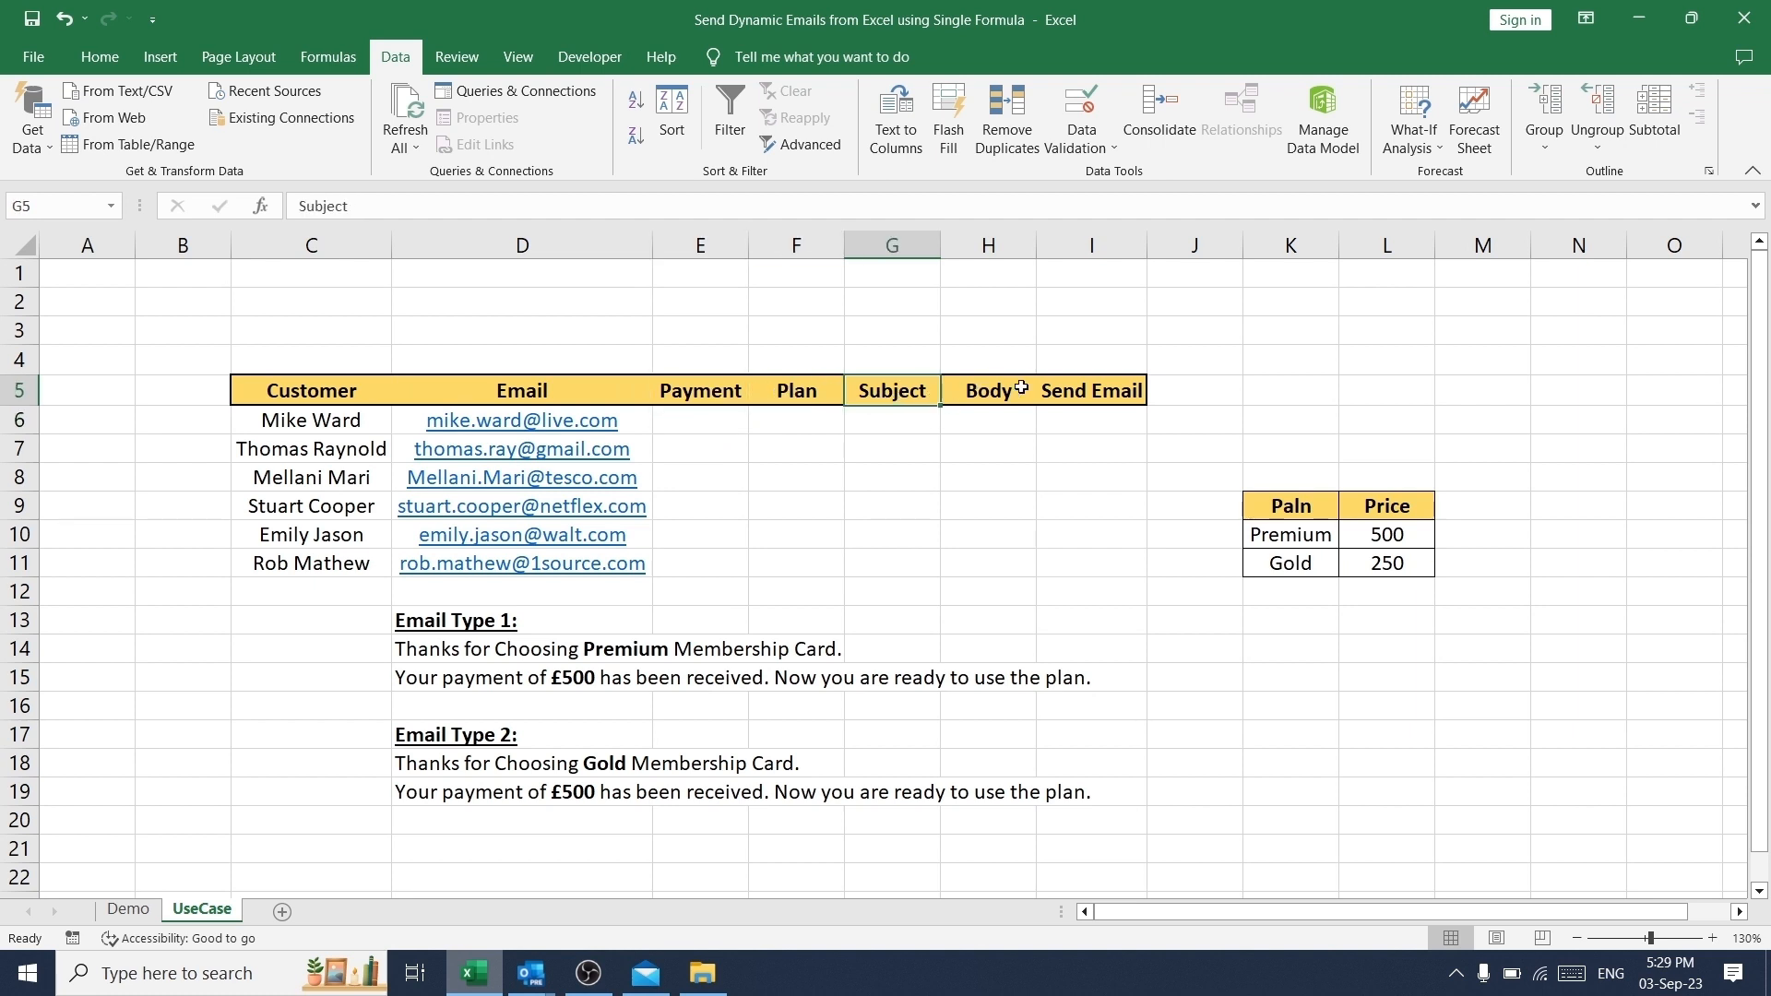
key(Tab)
key(Tab)
key(Return)
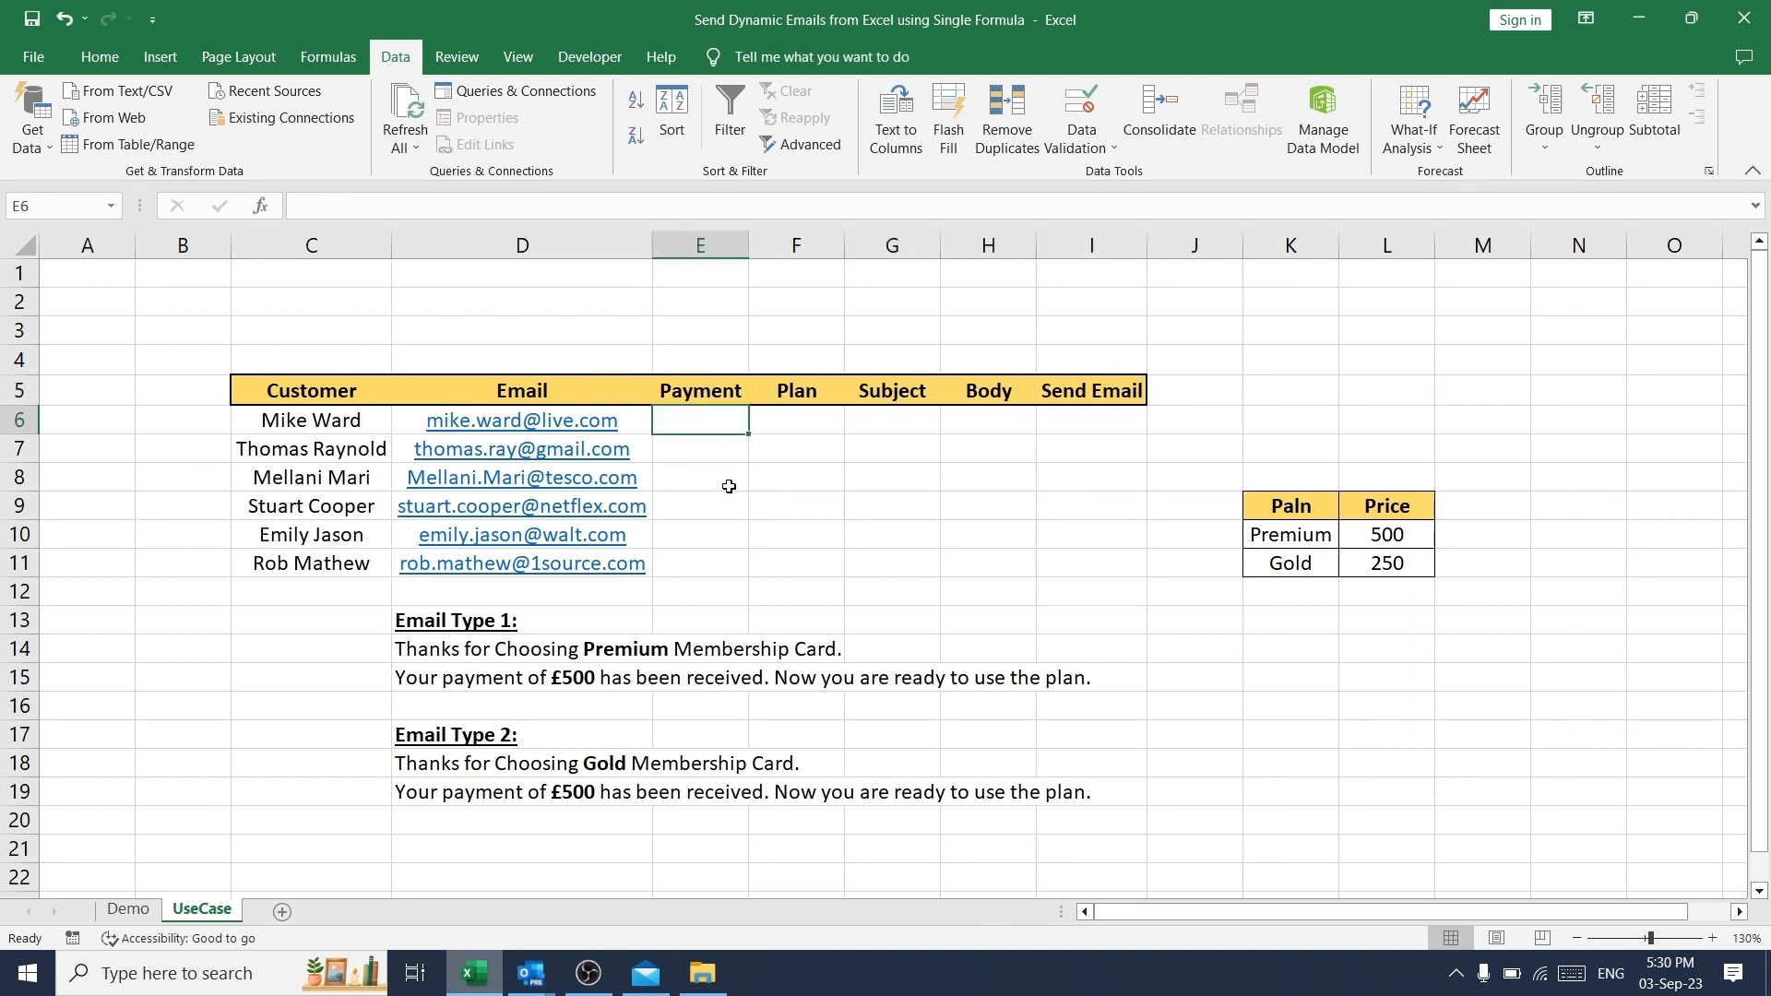
click(728, 486)
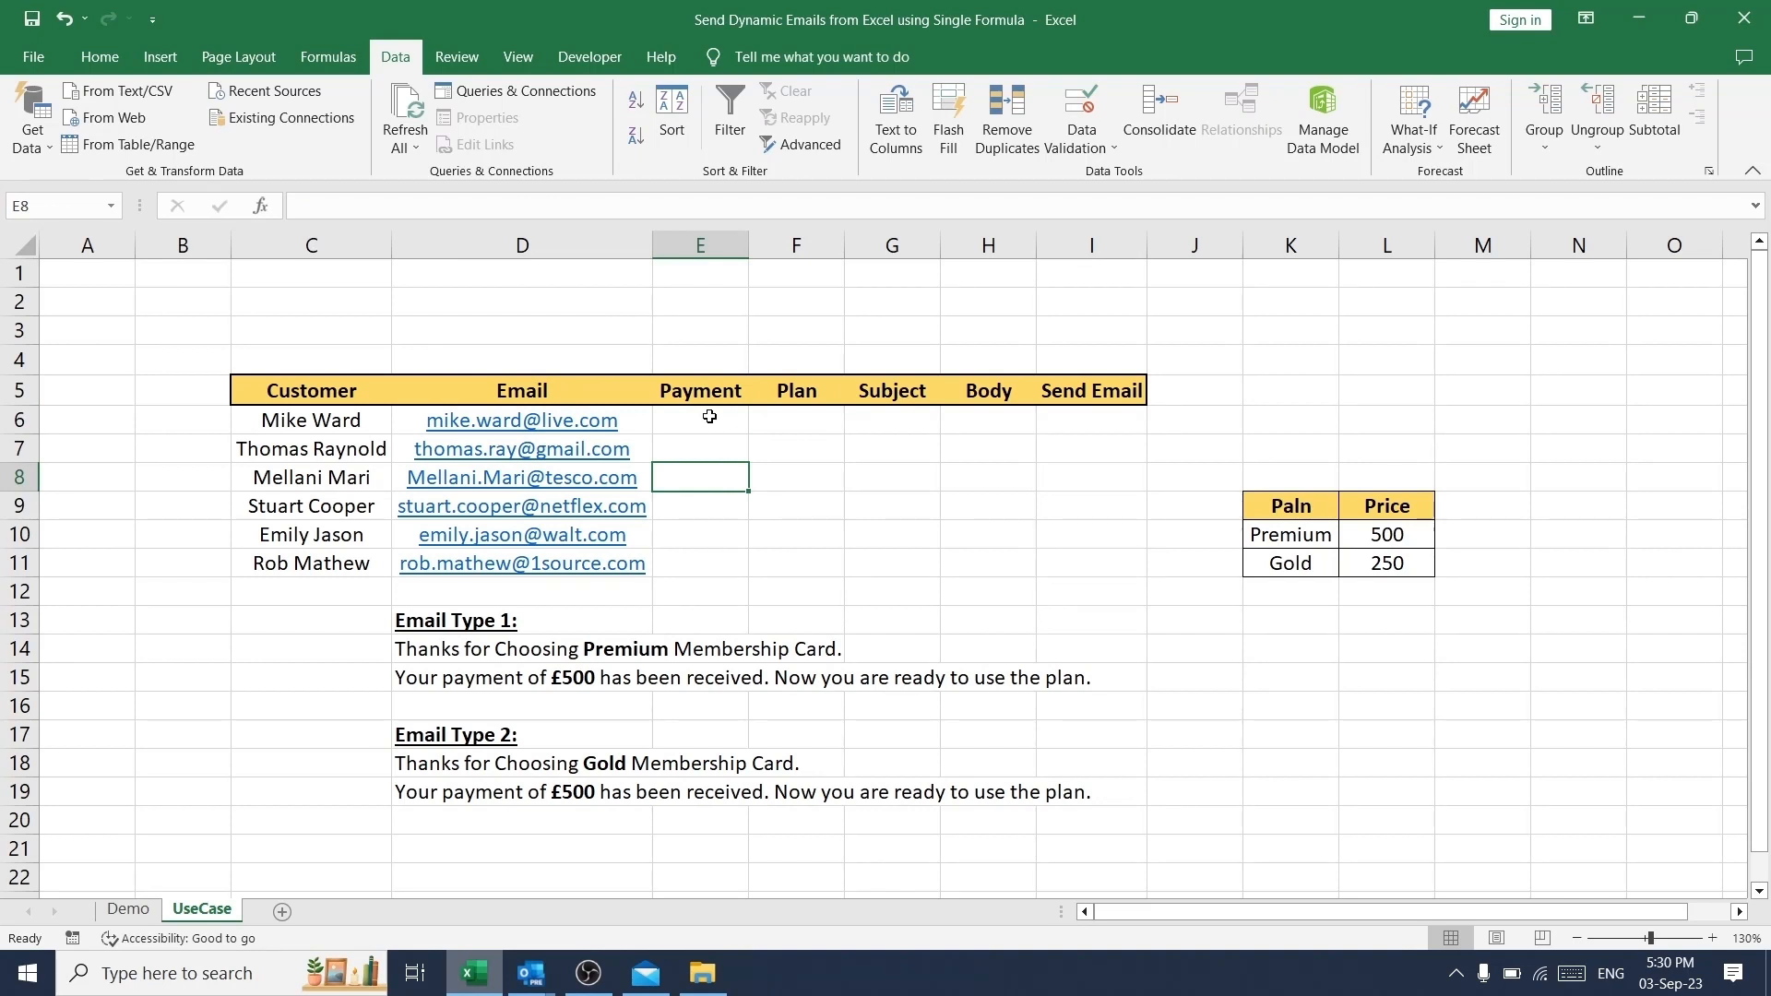
- Apply list data validation to the Payment cells E6:E11, using the plan prices in =$L$10:$L$11 as the source
drag(709, 417, 709, 561)
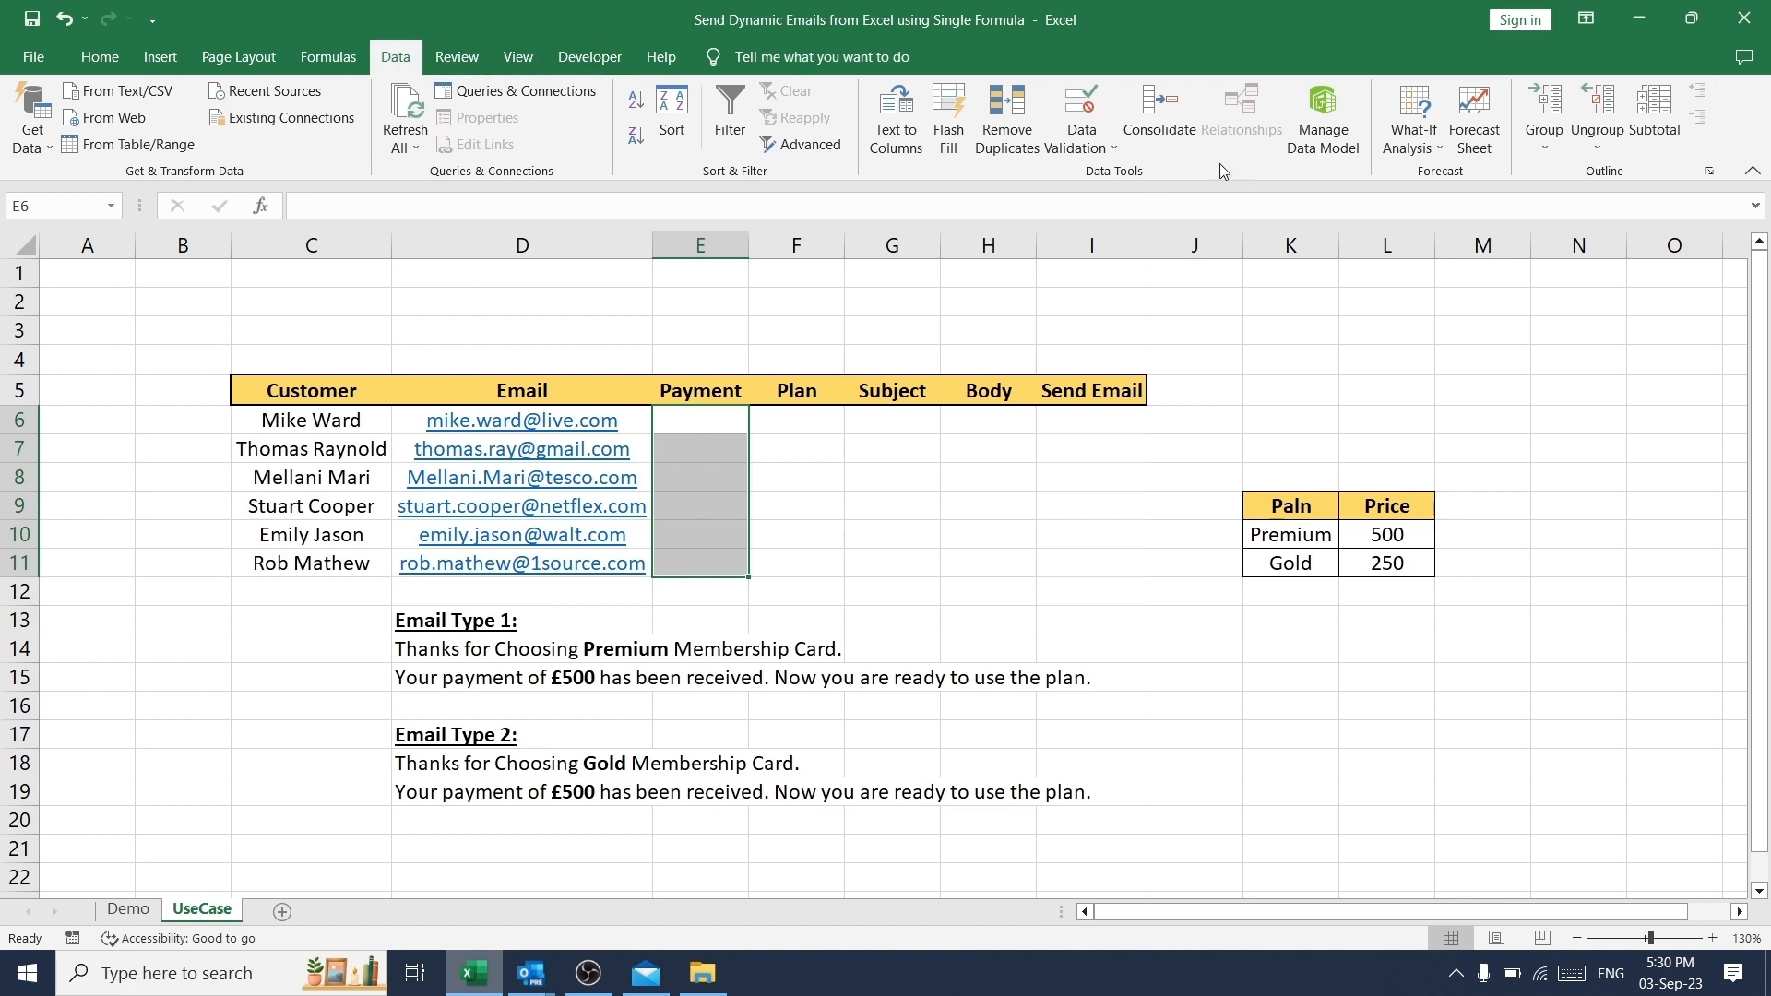
click(1087, 148)
click(1091, 177)
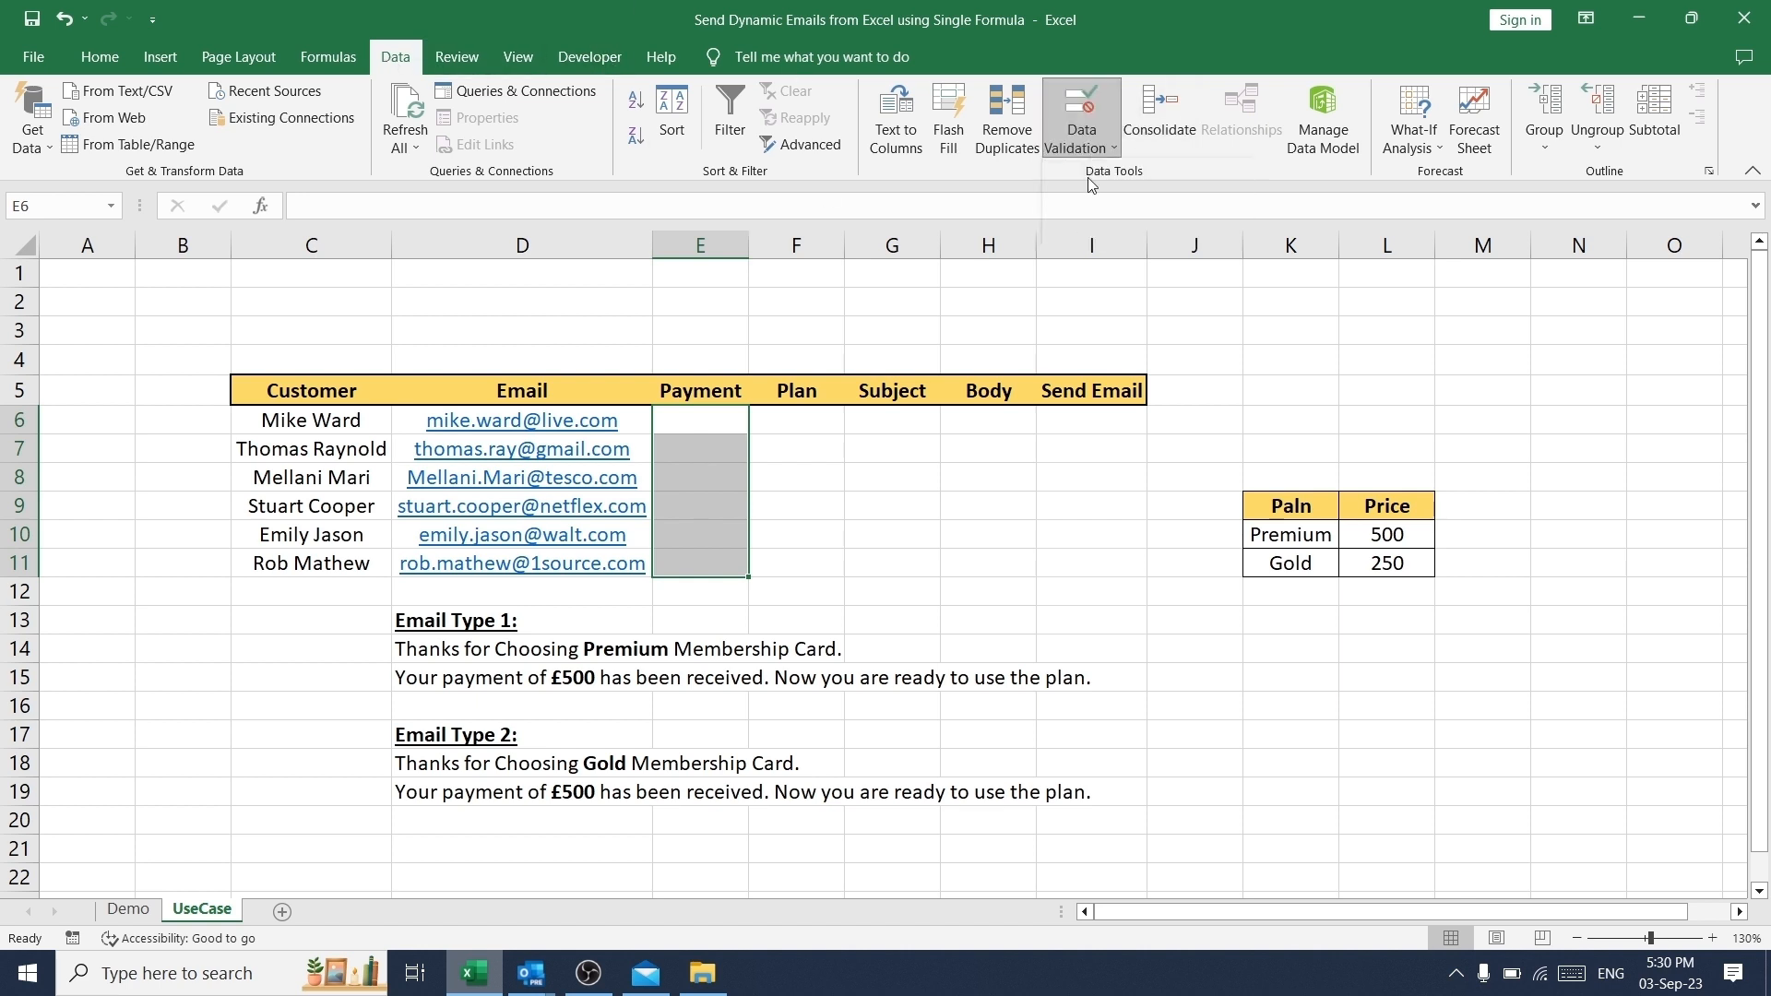
click(514, 504)
click(514, 504)
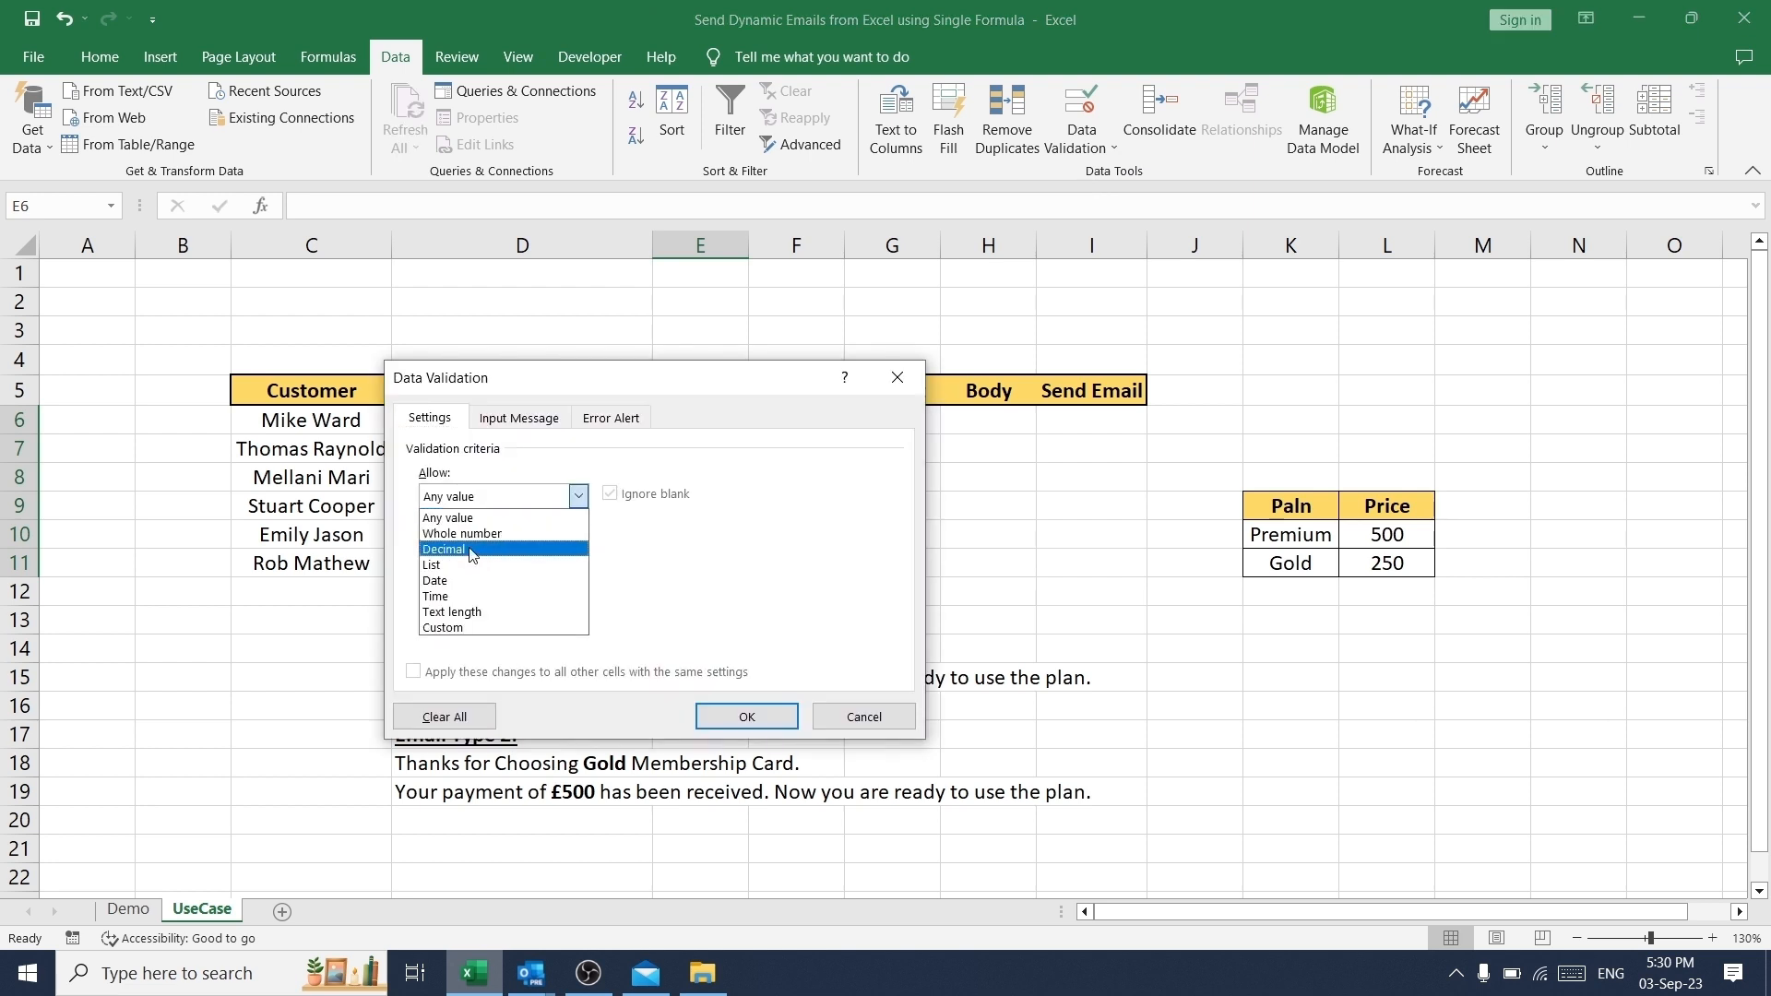
click(462, 570)
click(754, 593)
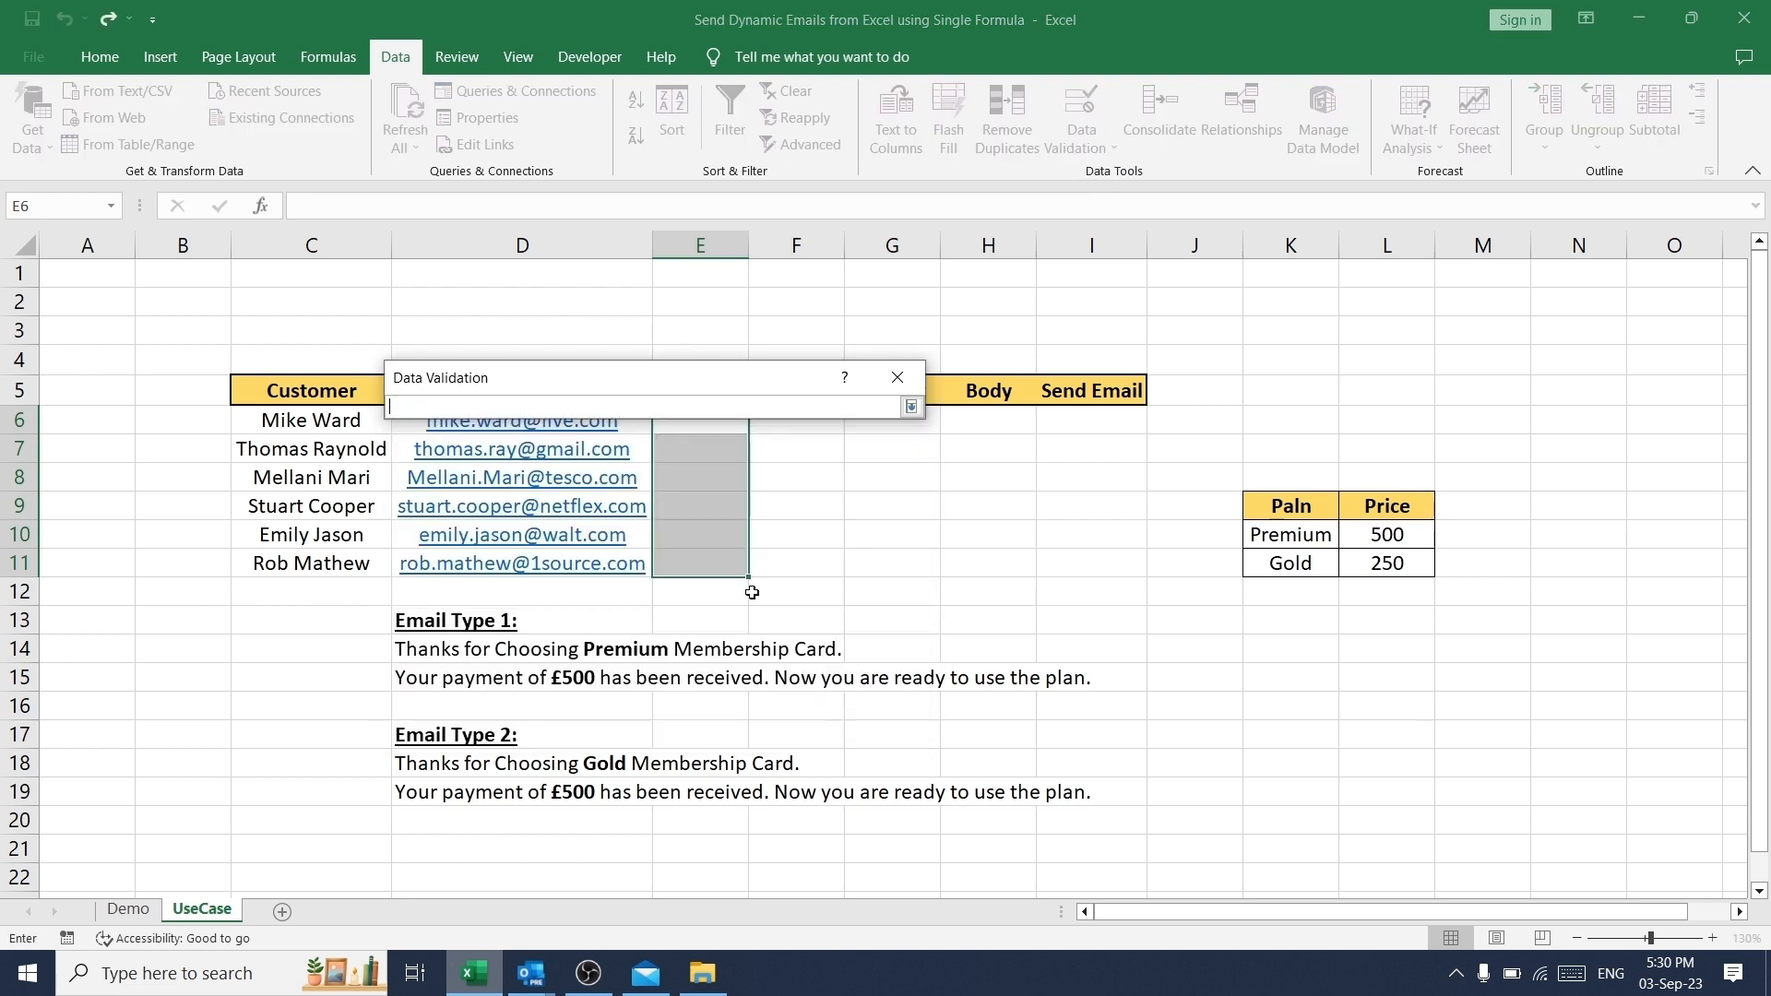
drag(1411, 534, 1405, 565)
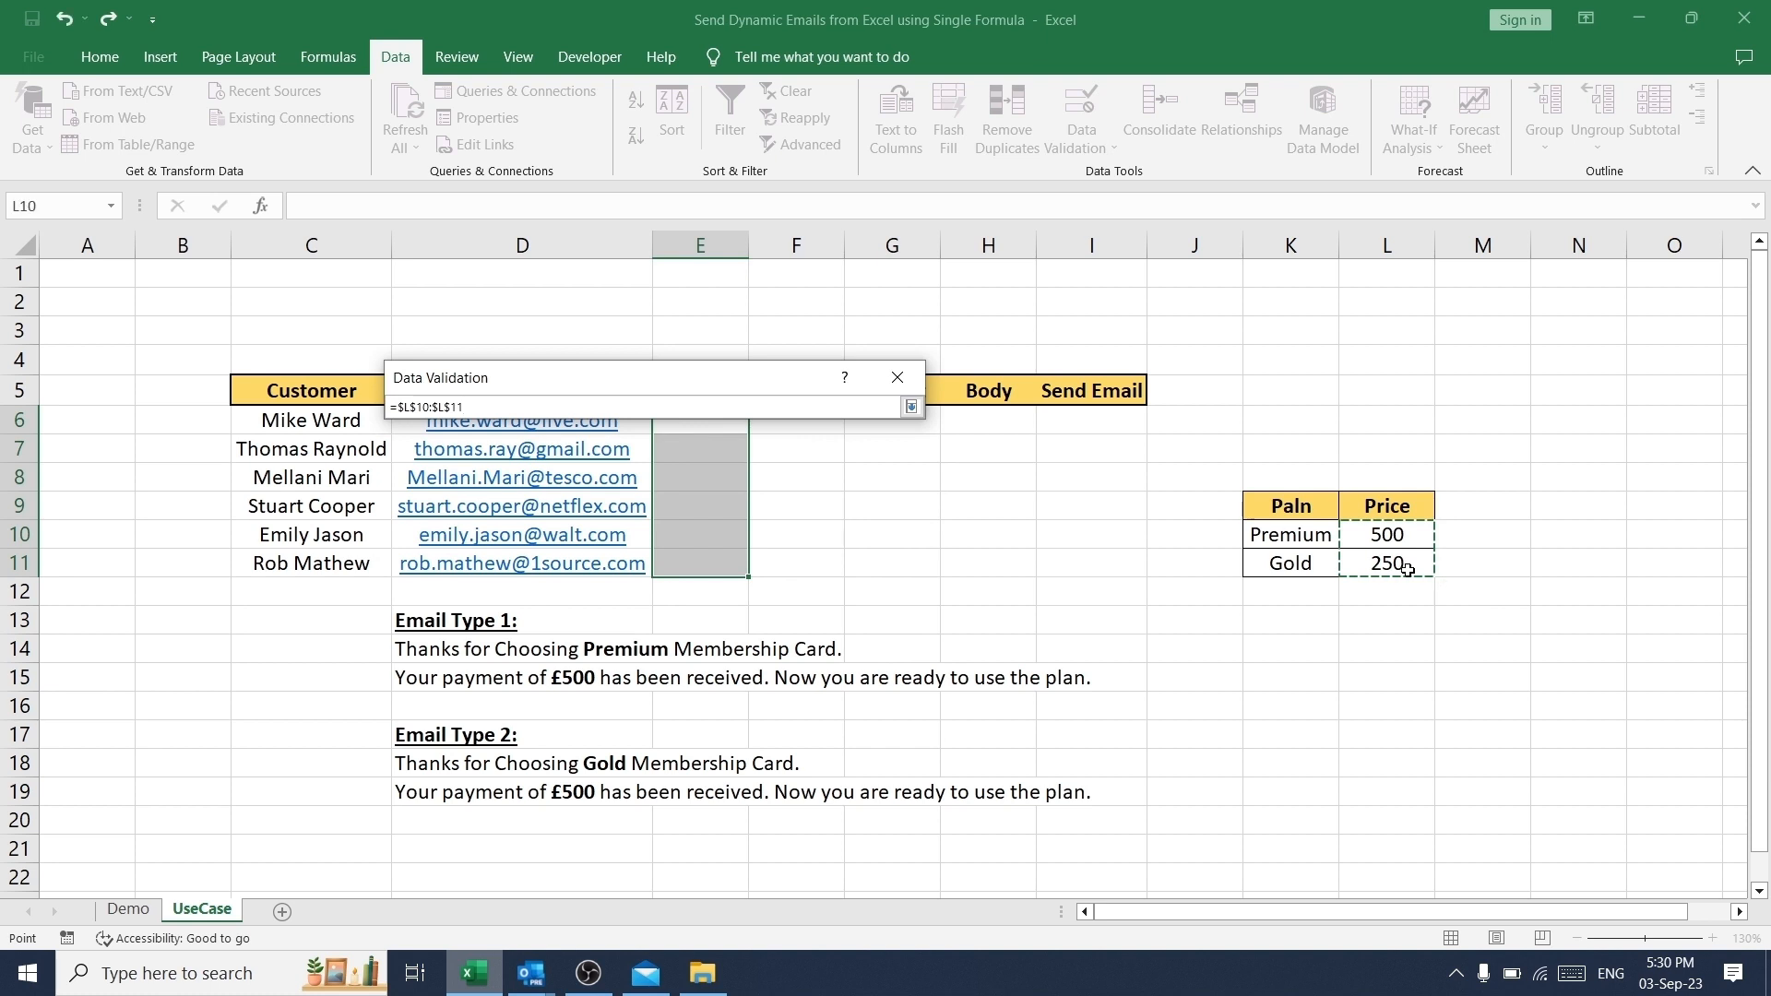
click(911, 407)
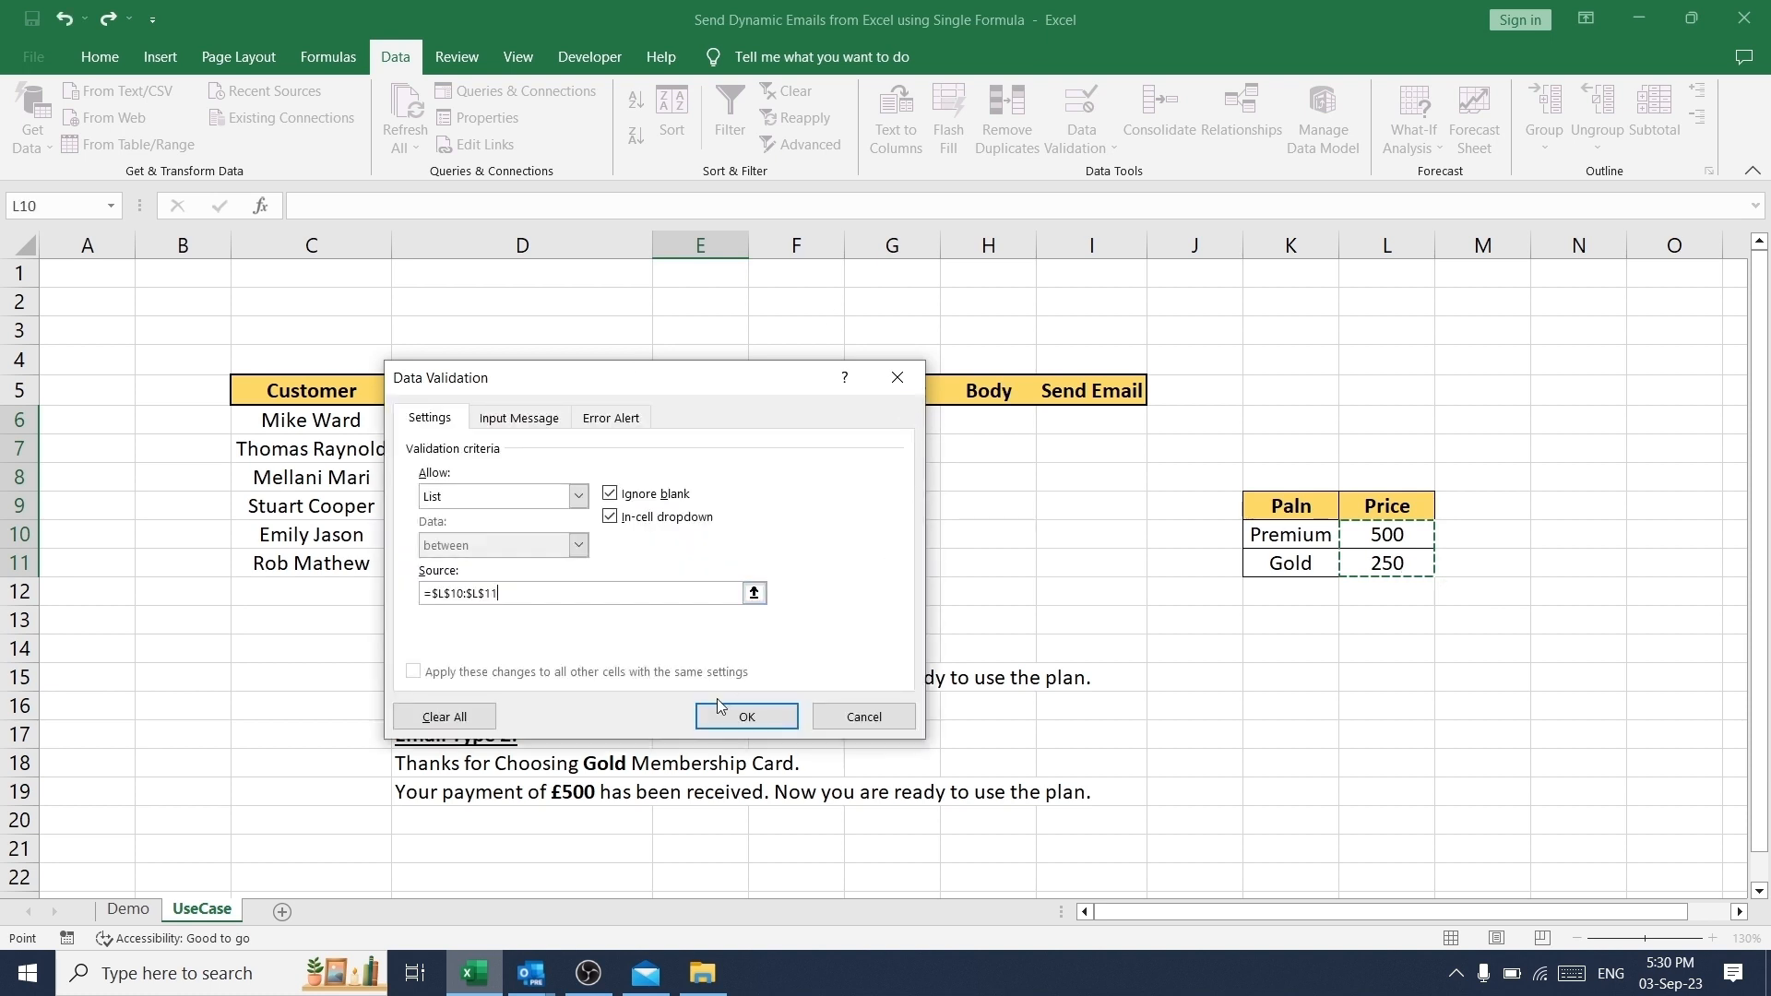
click(746, 716)
- Try the new payment list by choosing 500 in E6 and 250 in E8
click(700, 424)
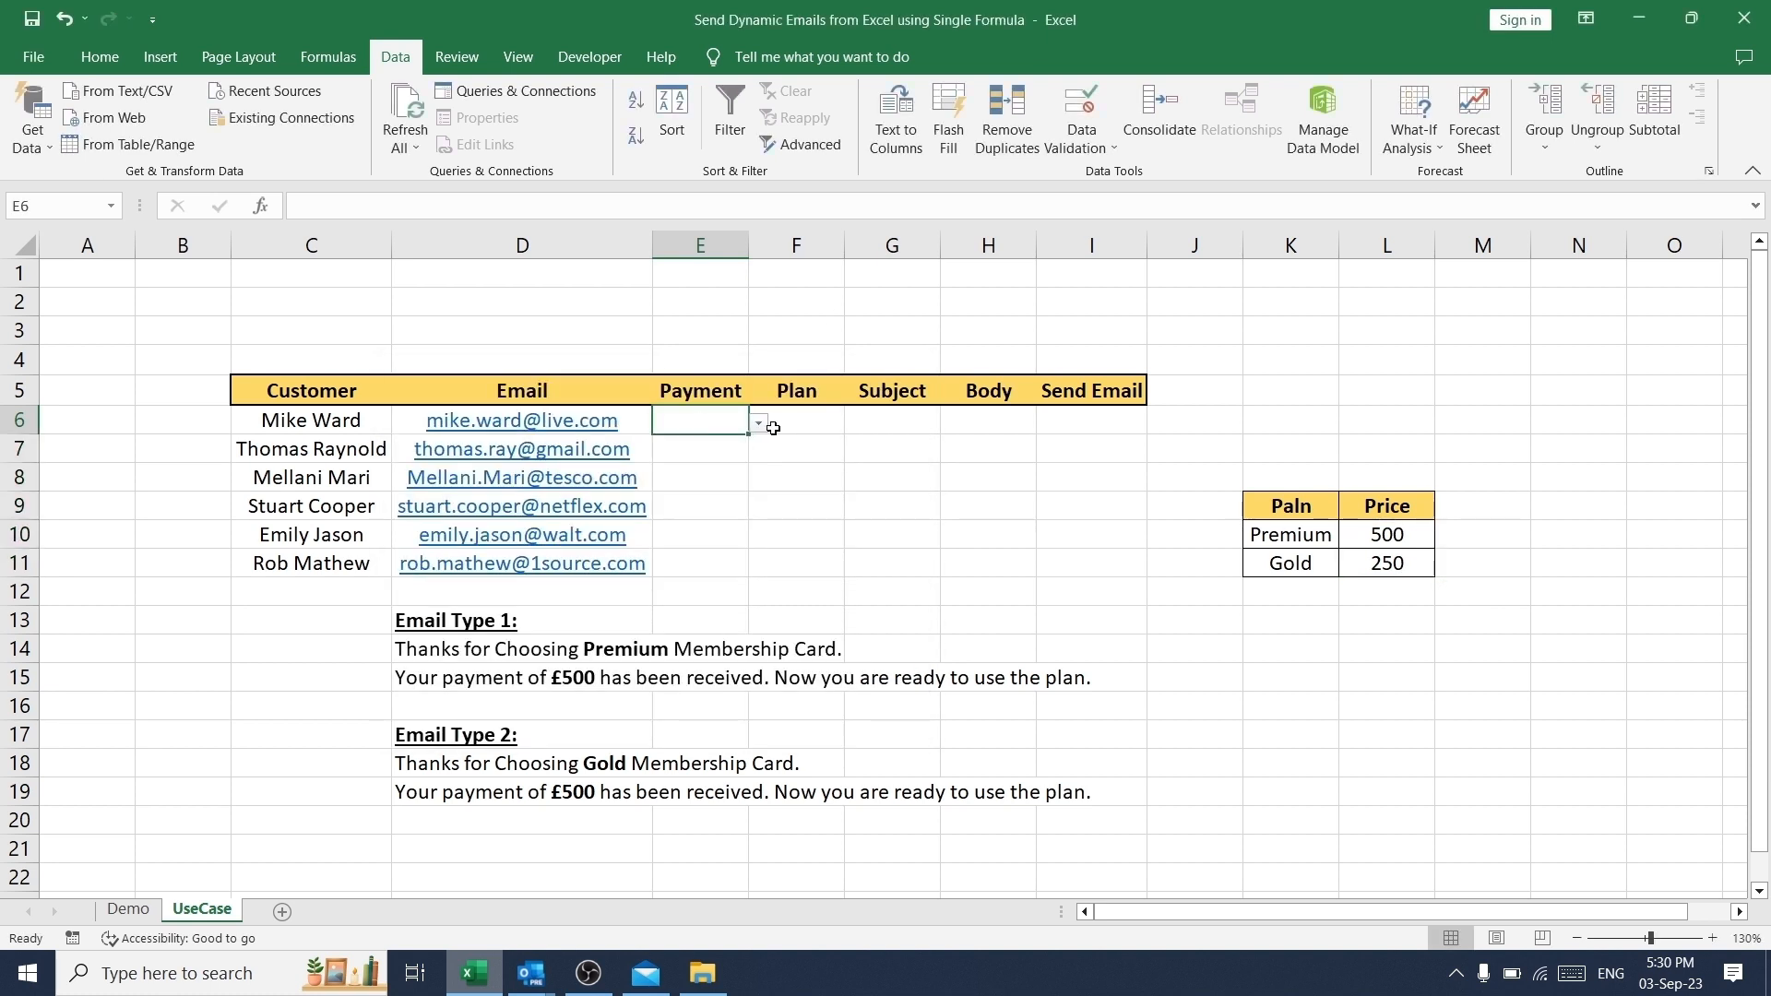
click(759, 423)
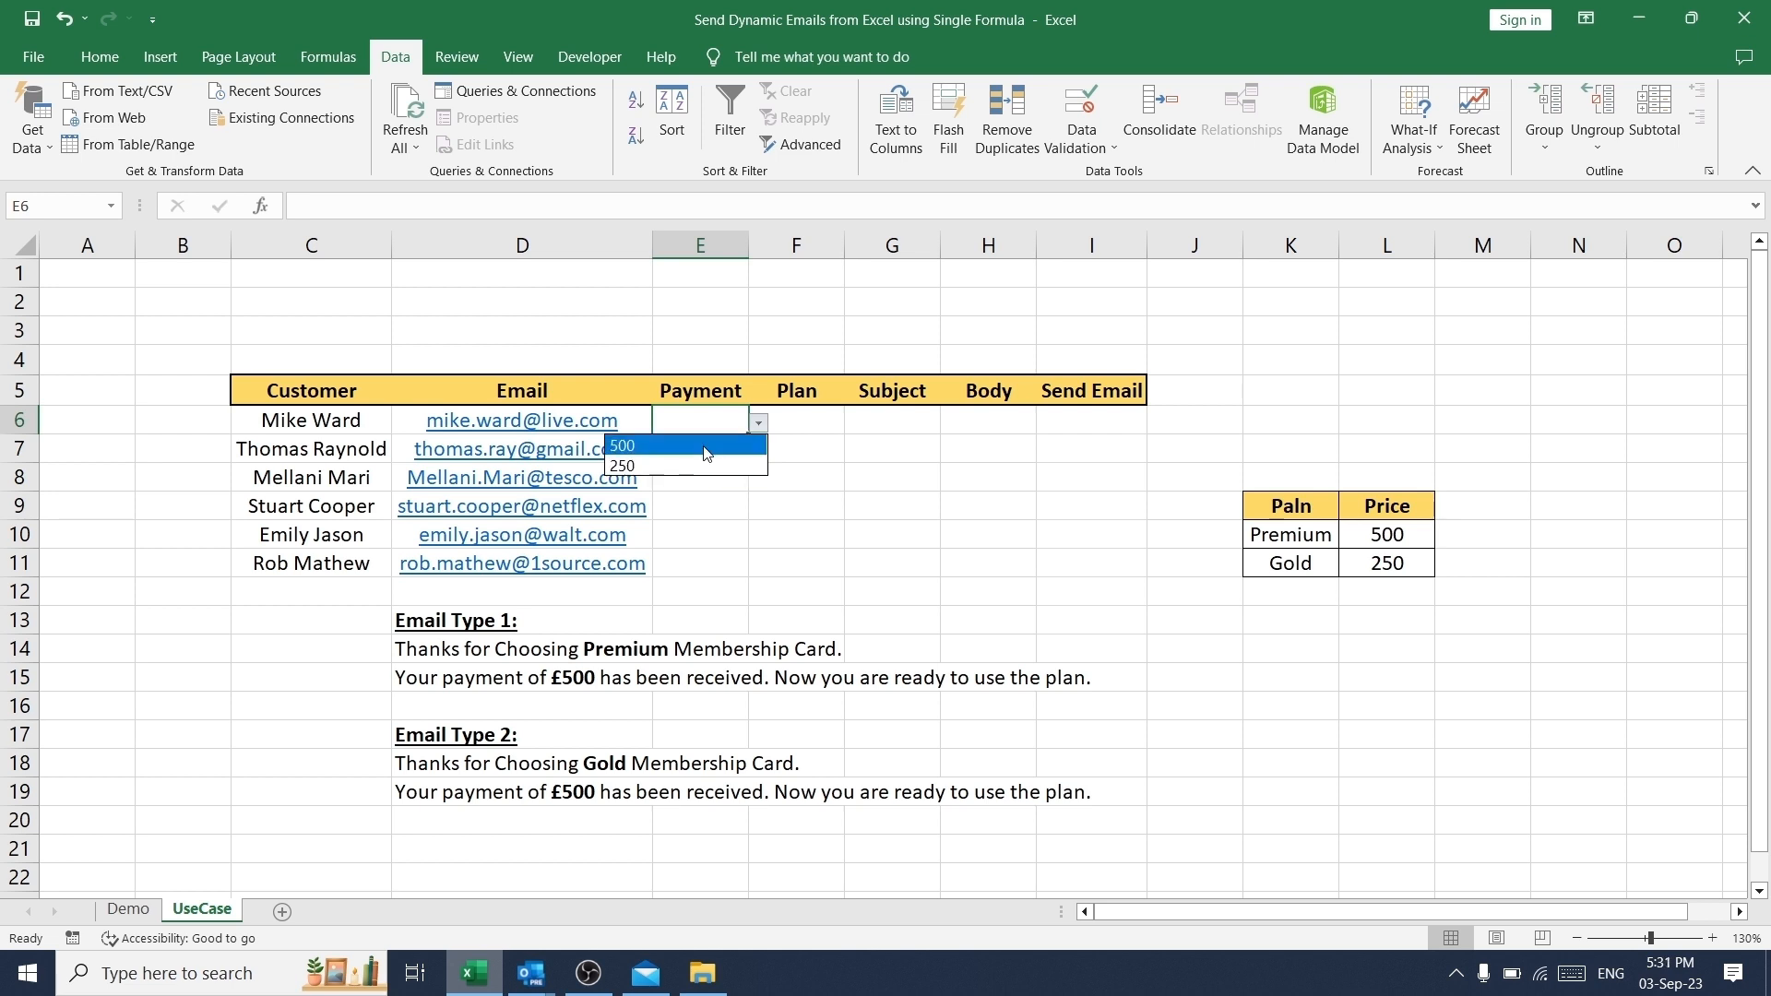
click(706, 447)
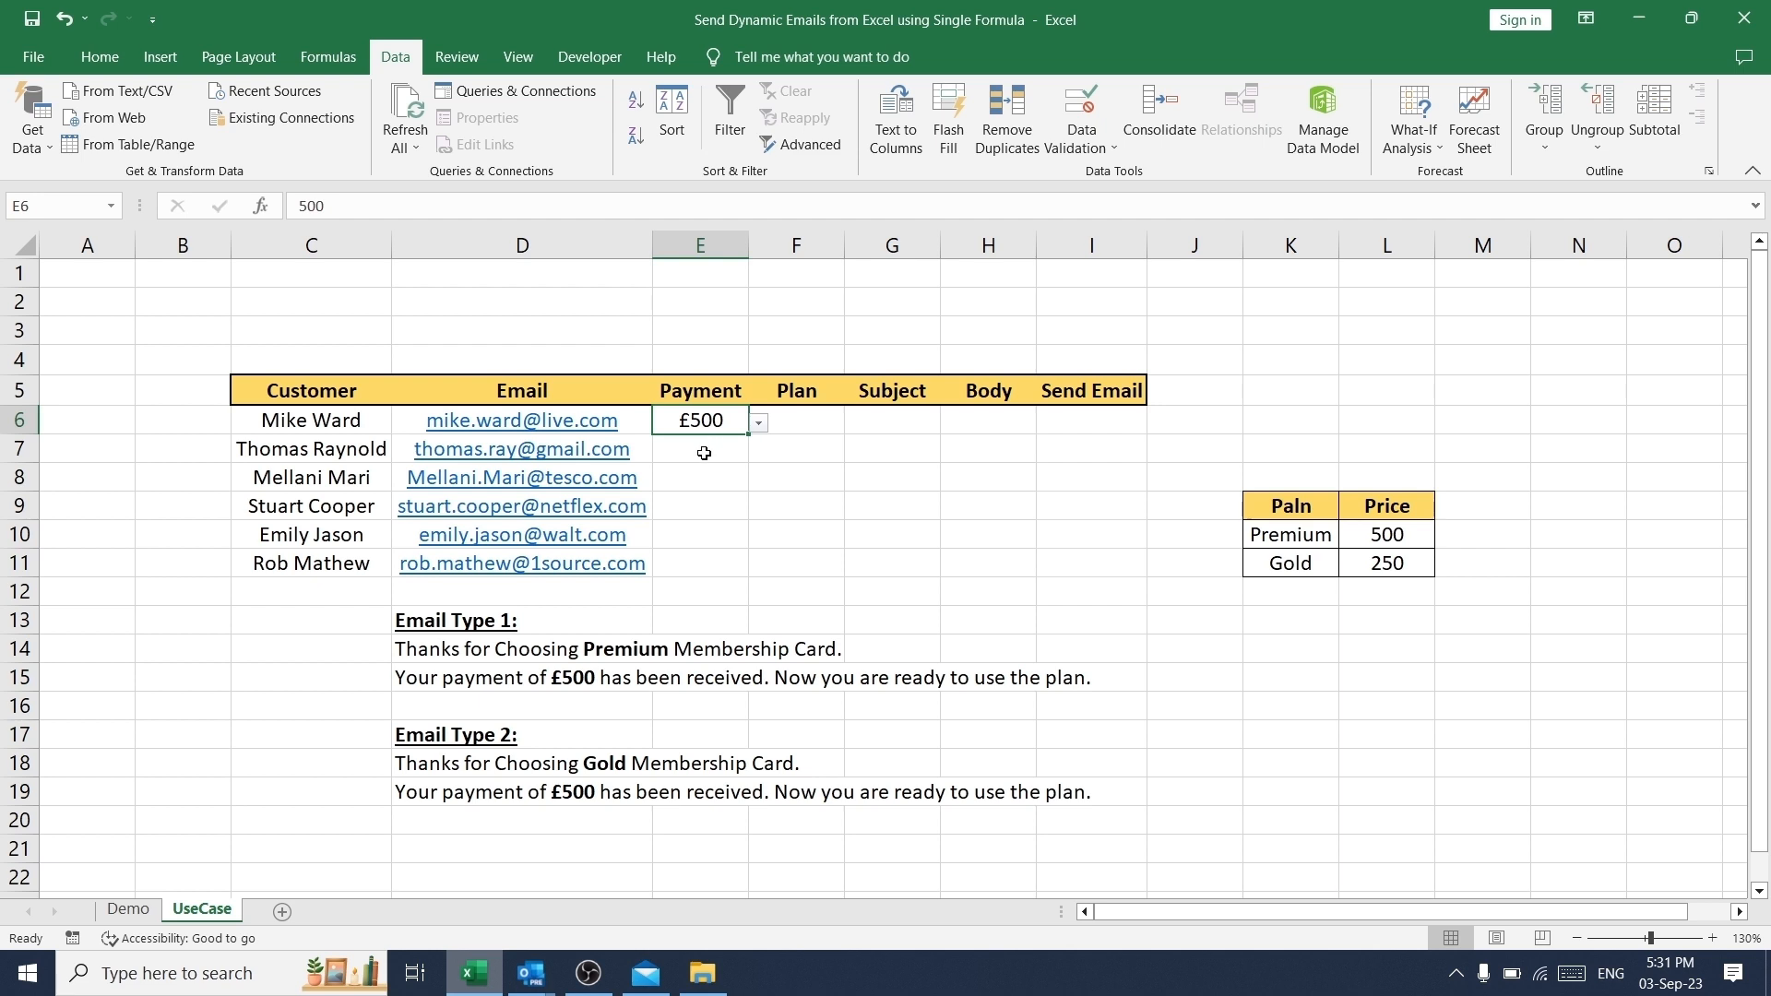
click(704, 474)
click(758, 480)
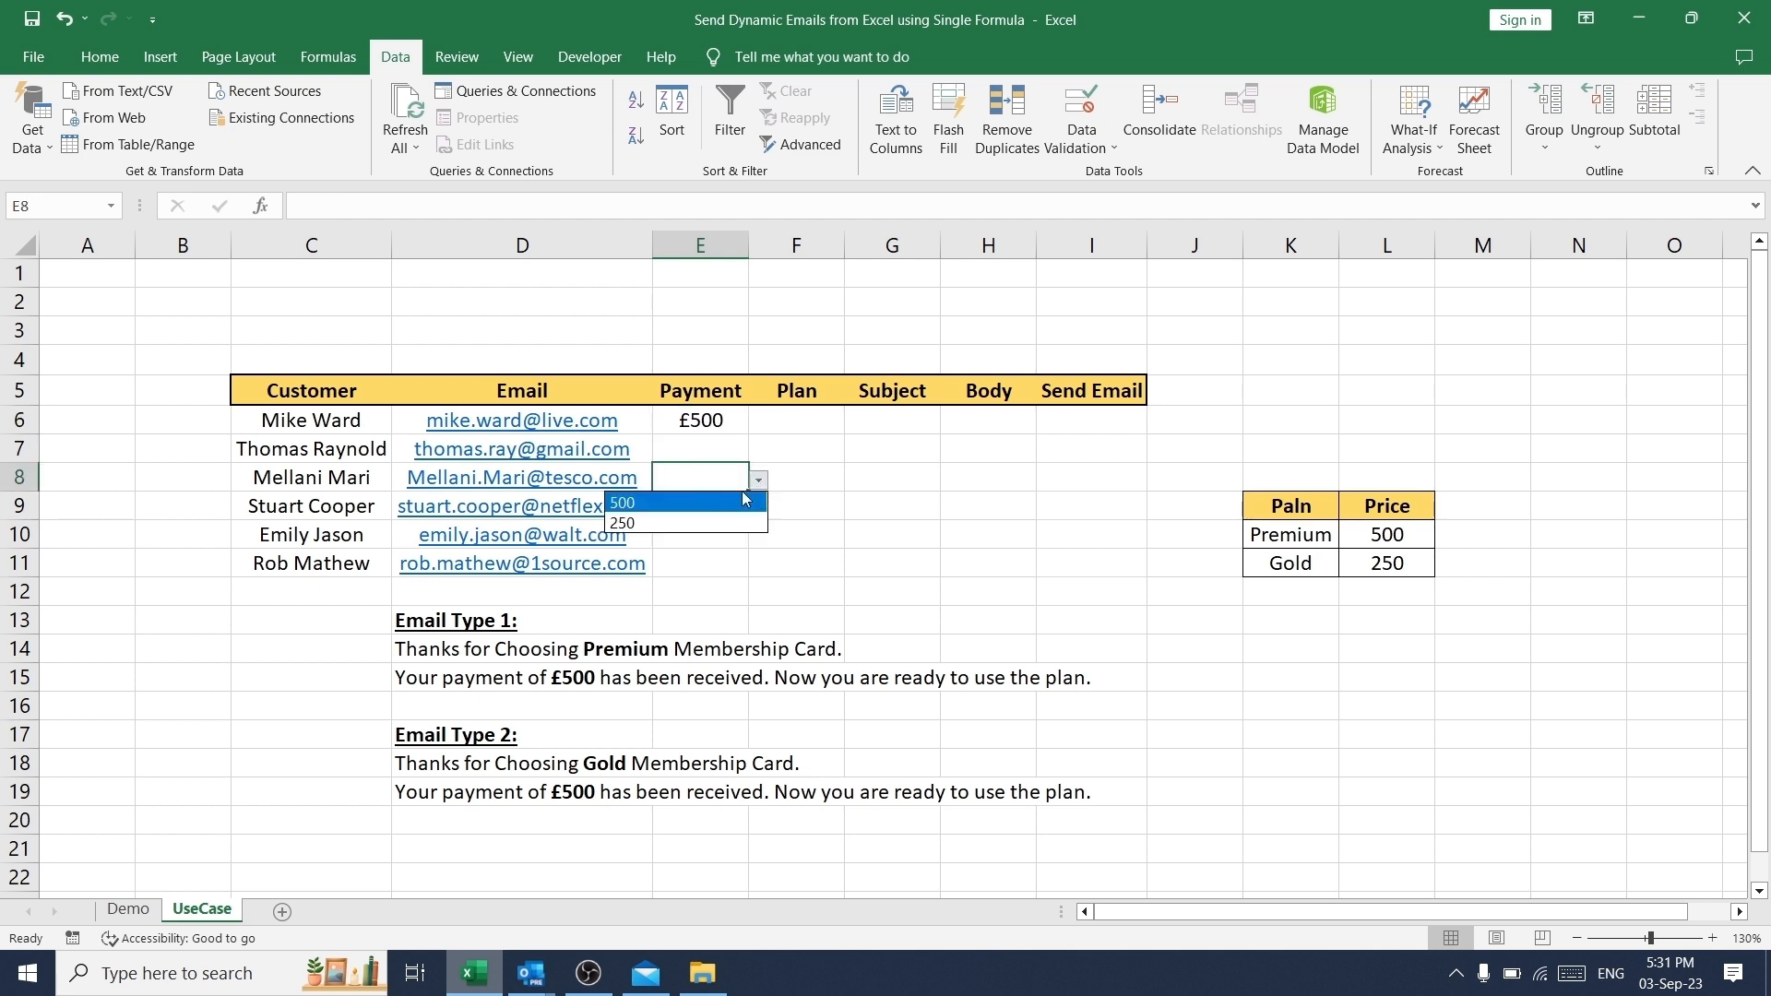
click(683, 519)
- Enter the Plan formula =IF(E6=500,"Premium","Gold") in F6 for the first customer
click(707, 424)
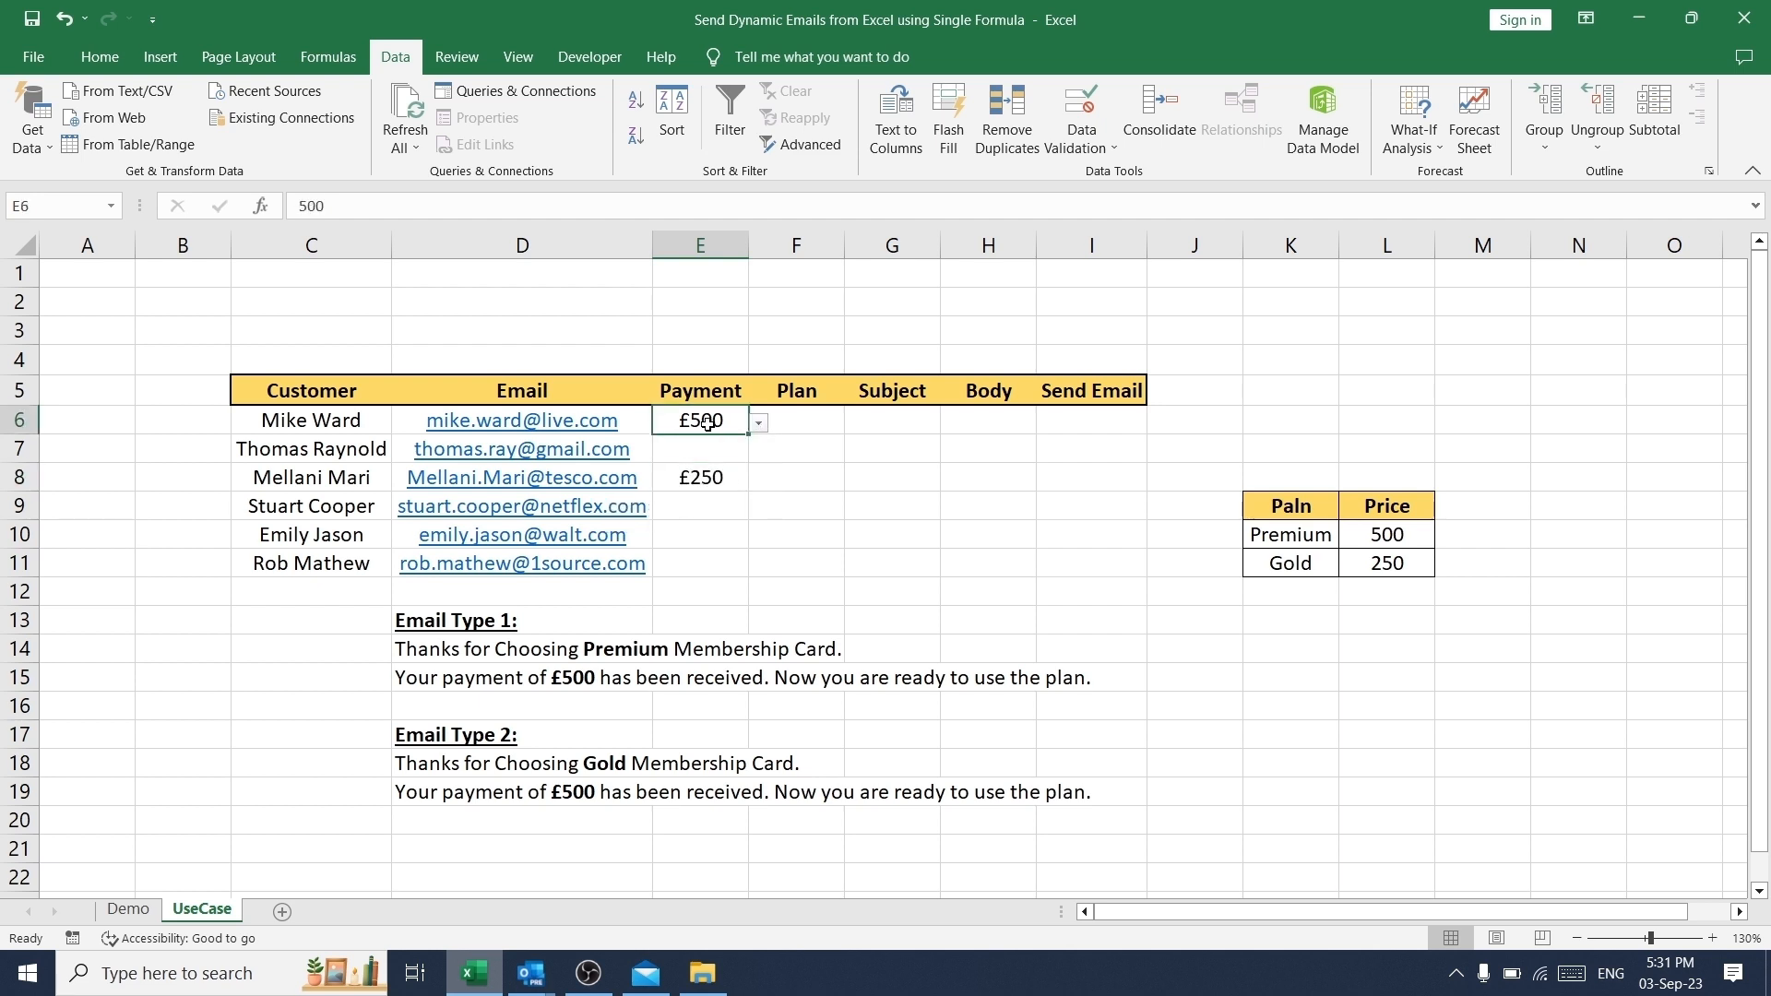
click(799, 420)
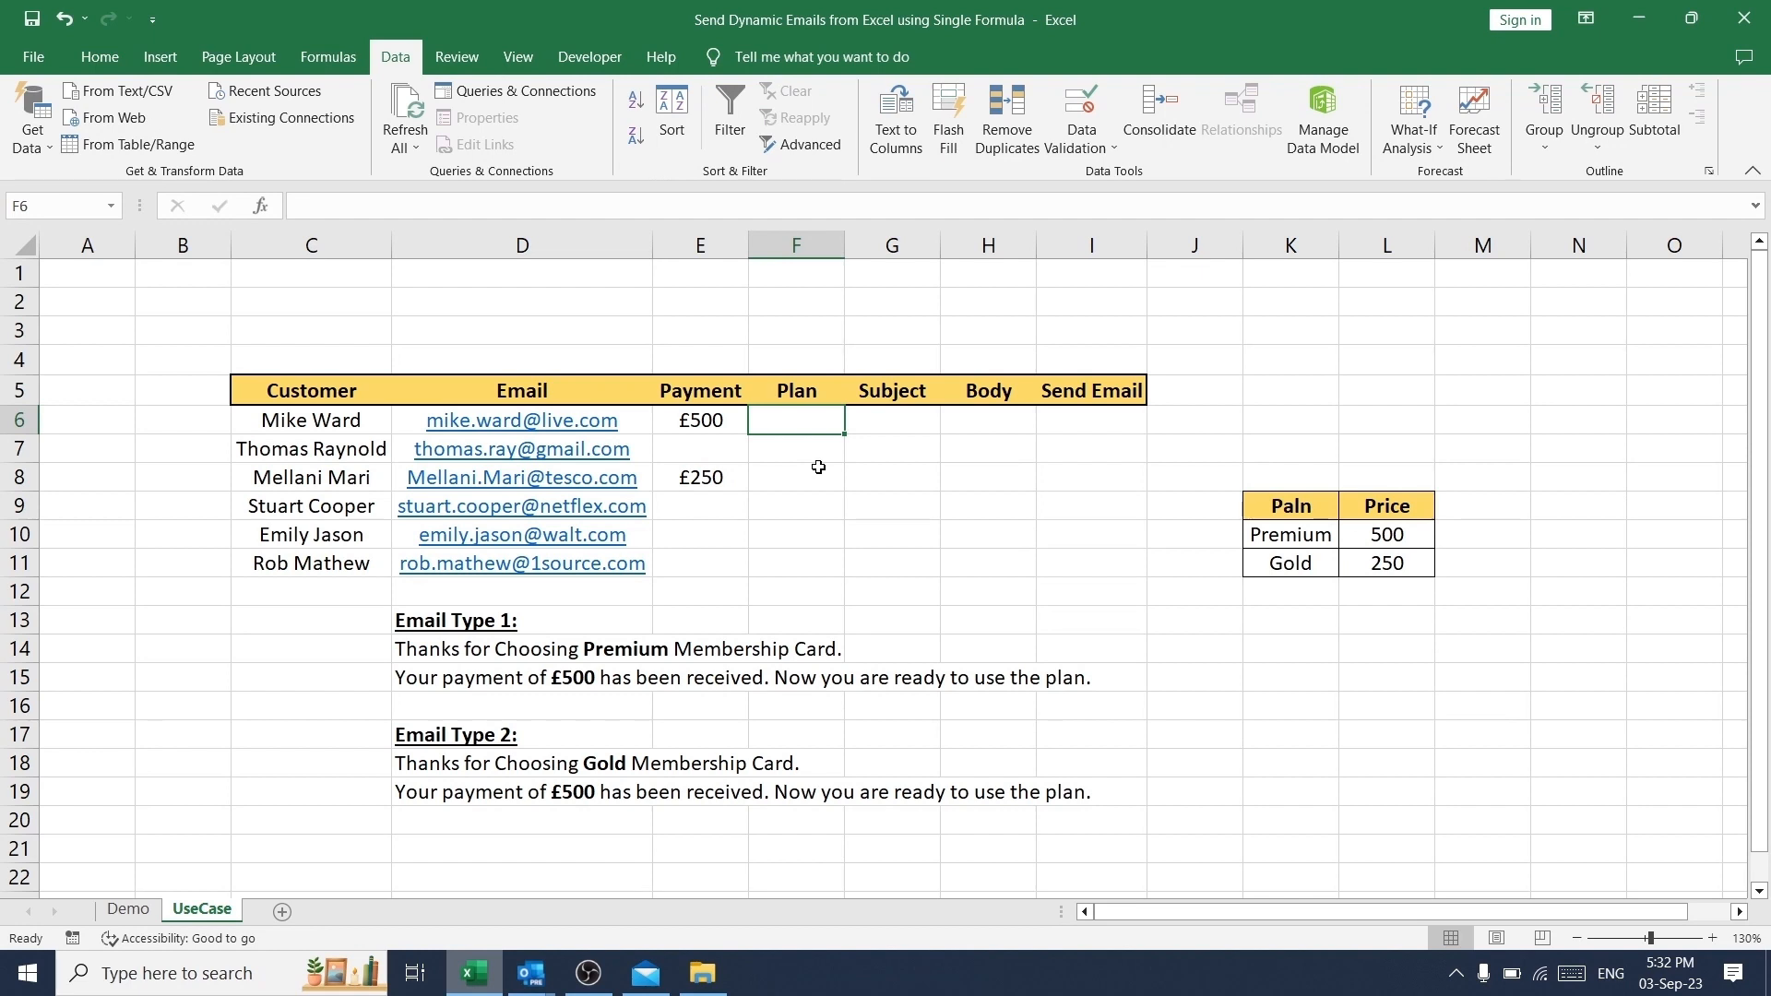
text(=if()
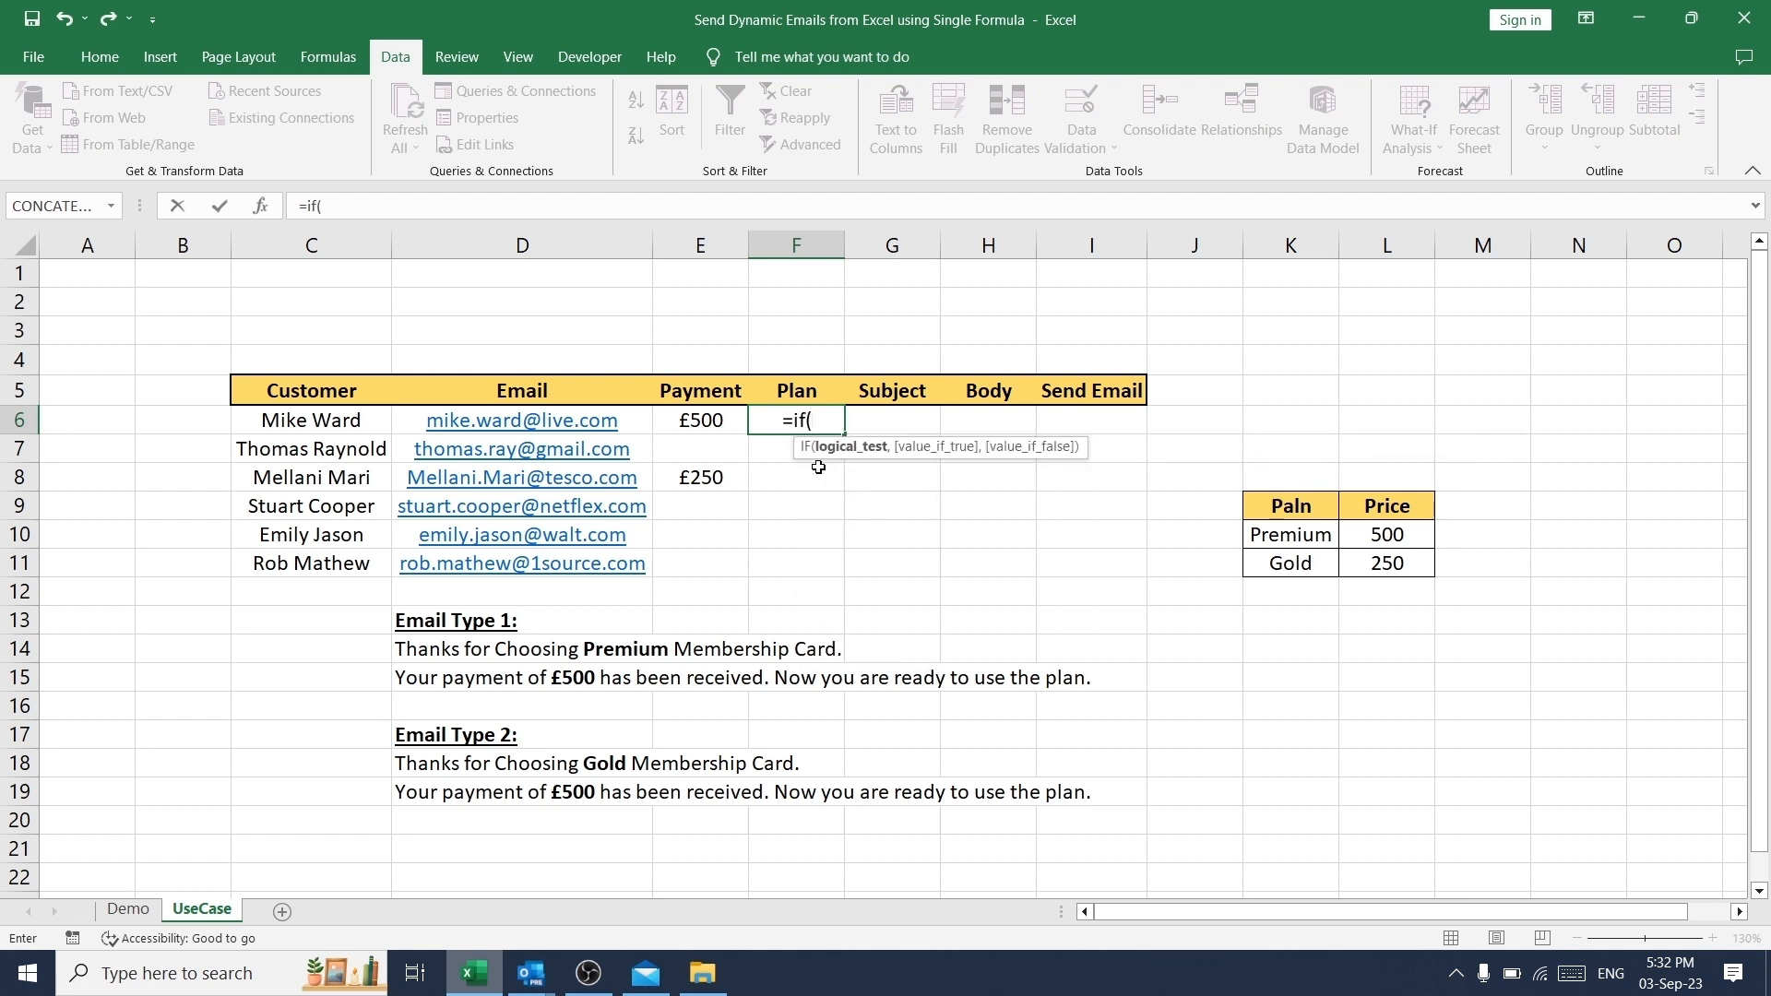
key(Left)
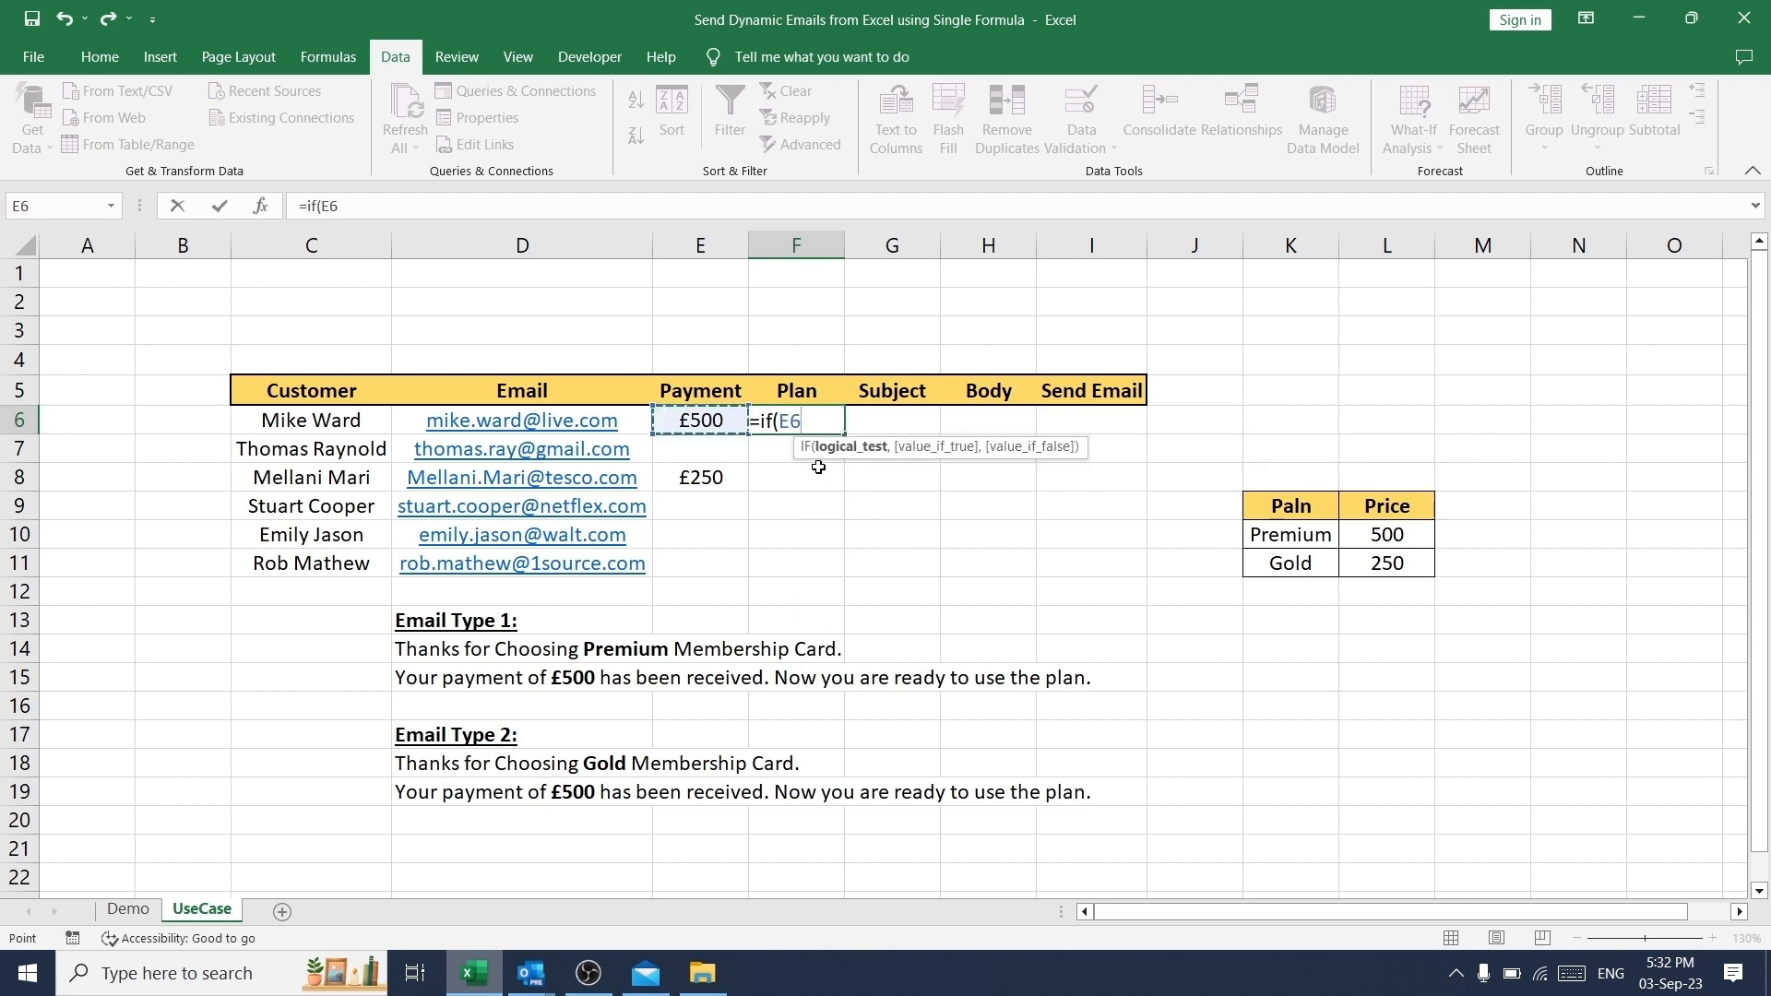
text(=50)
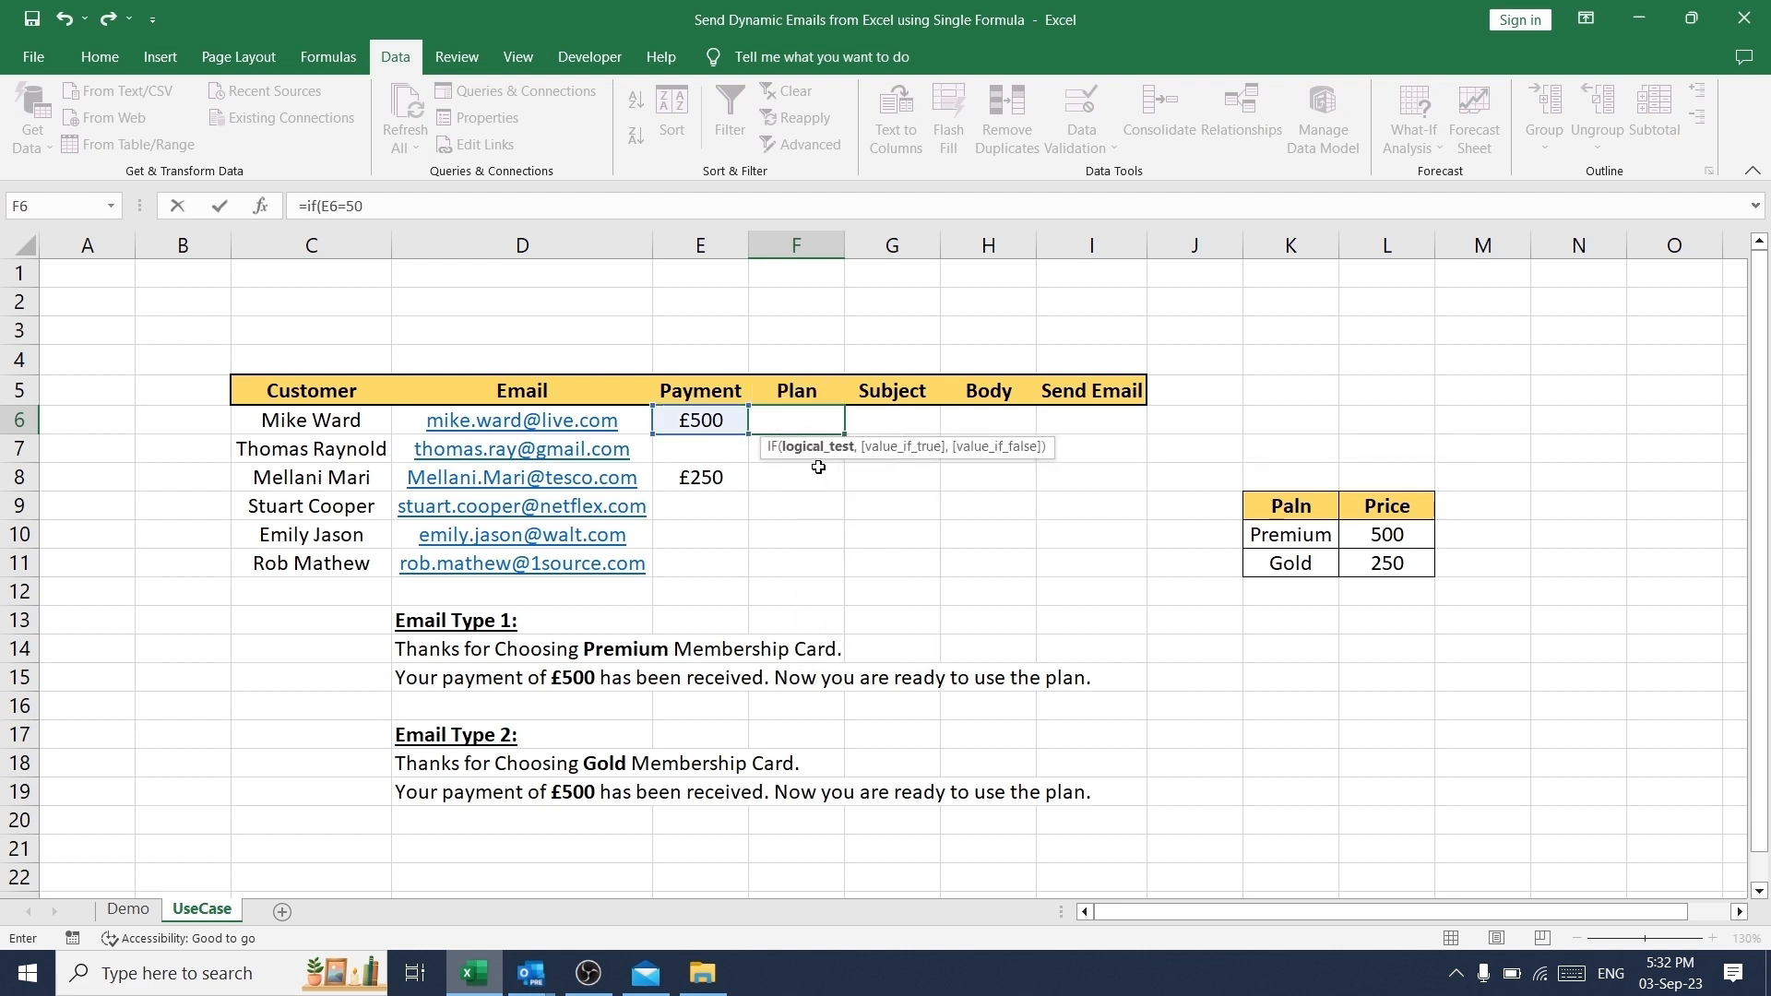
text(0,)
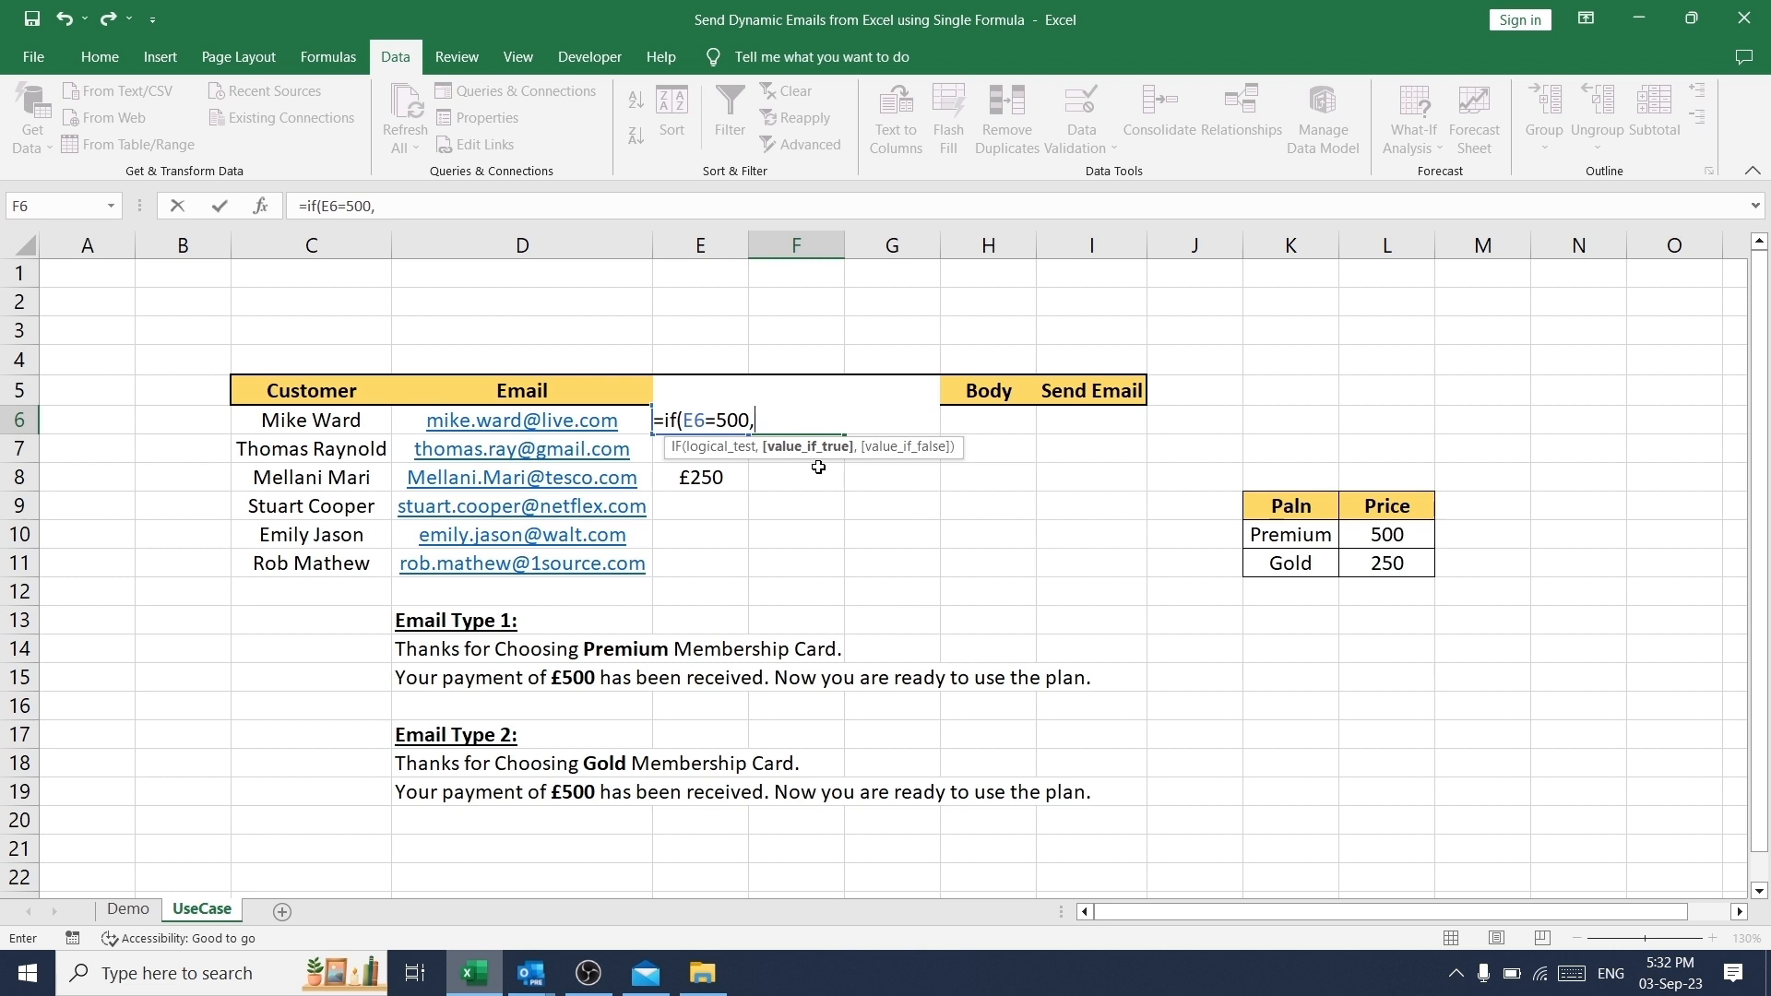
text("Premium")
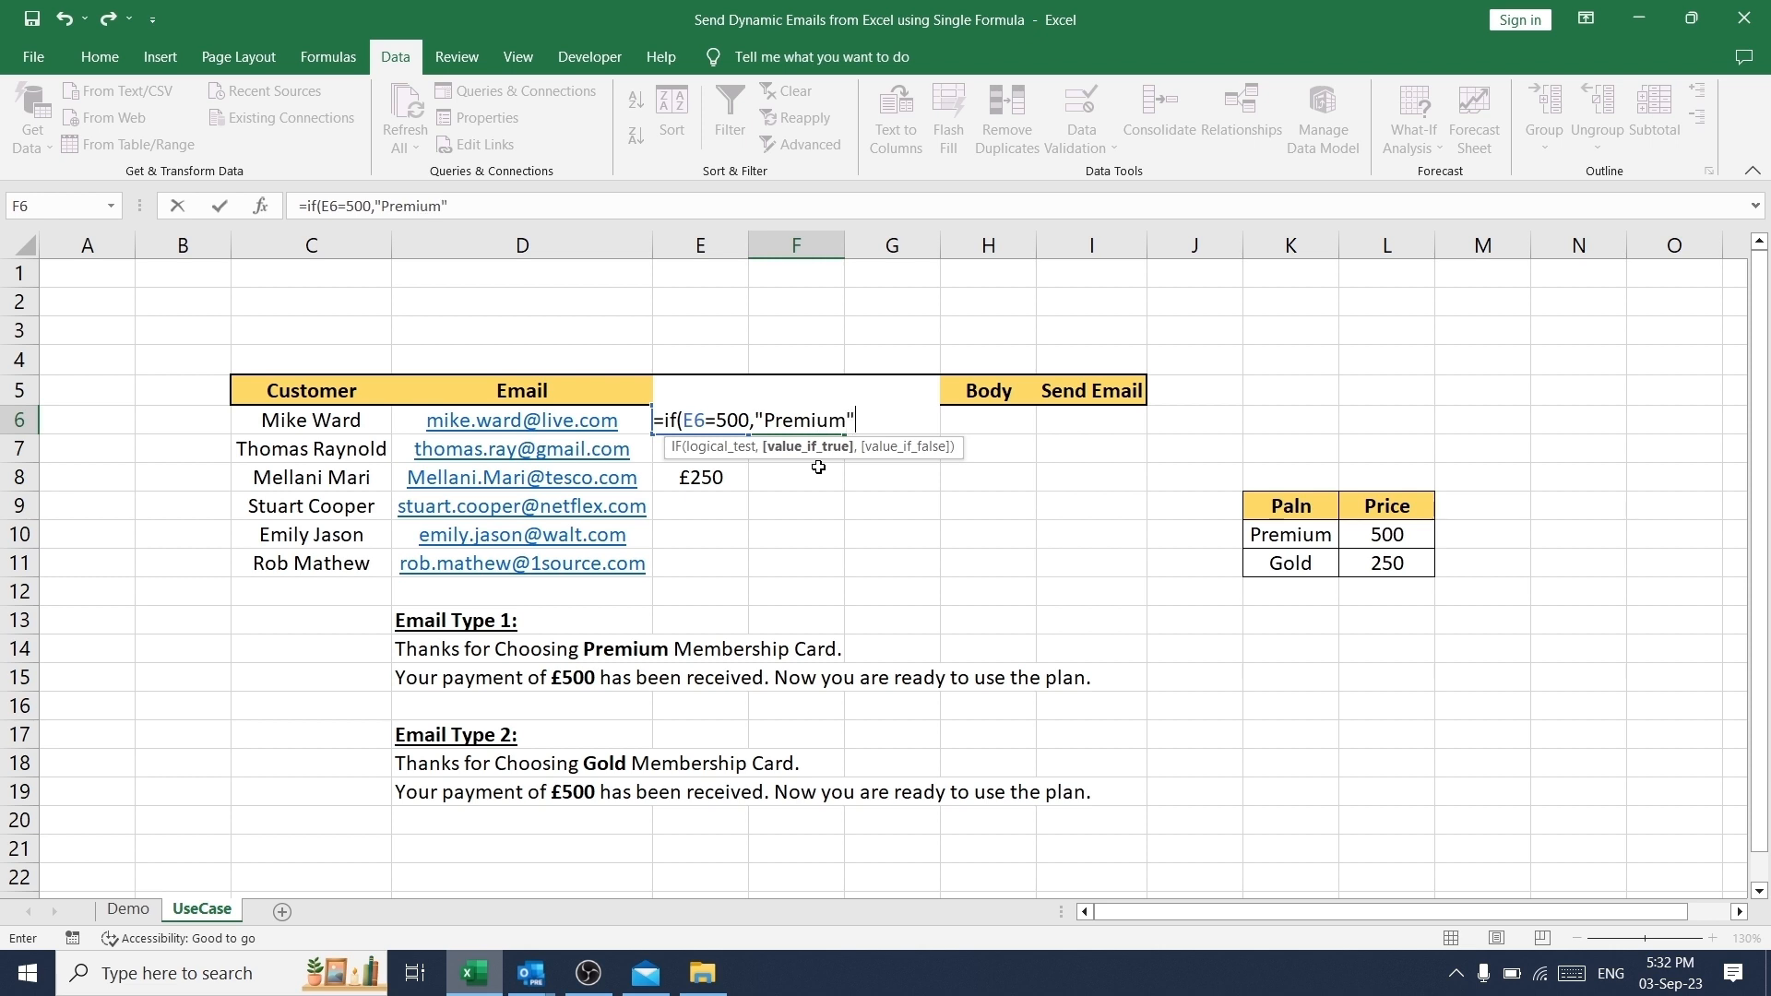
text(,"Gol)
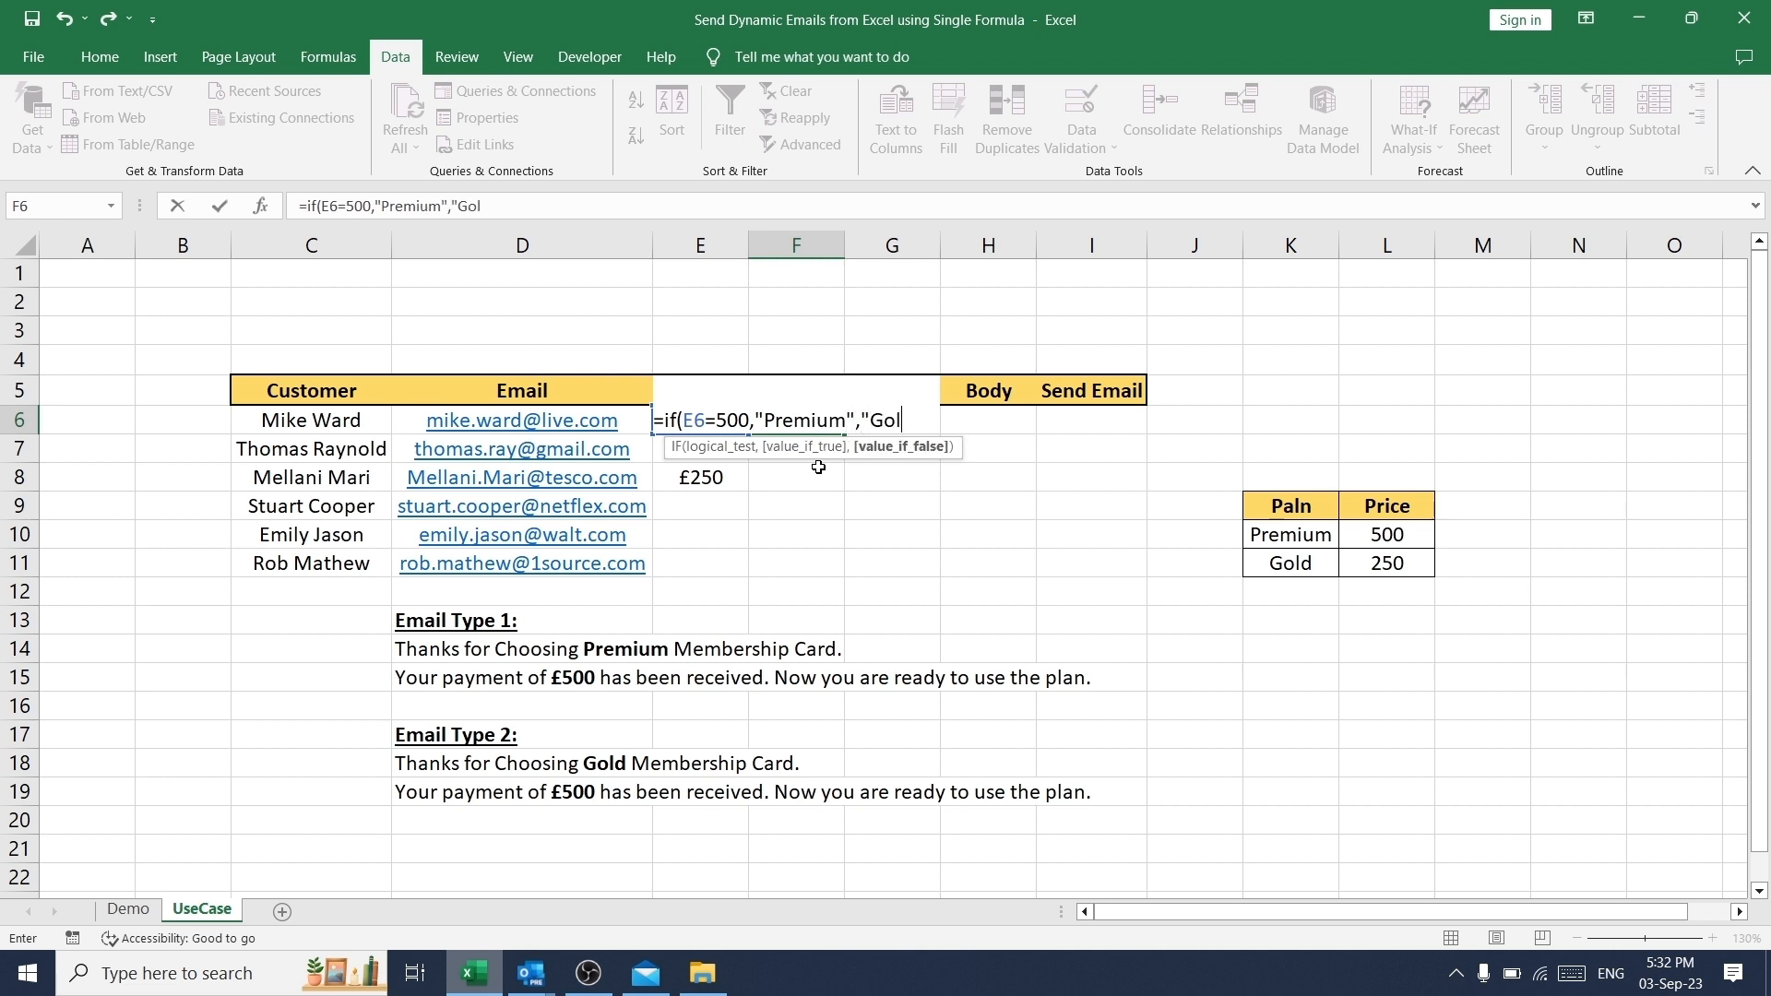
text(d"))
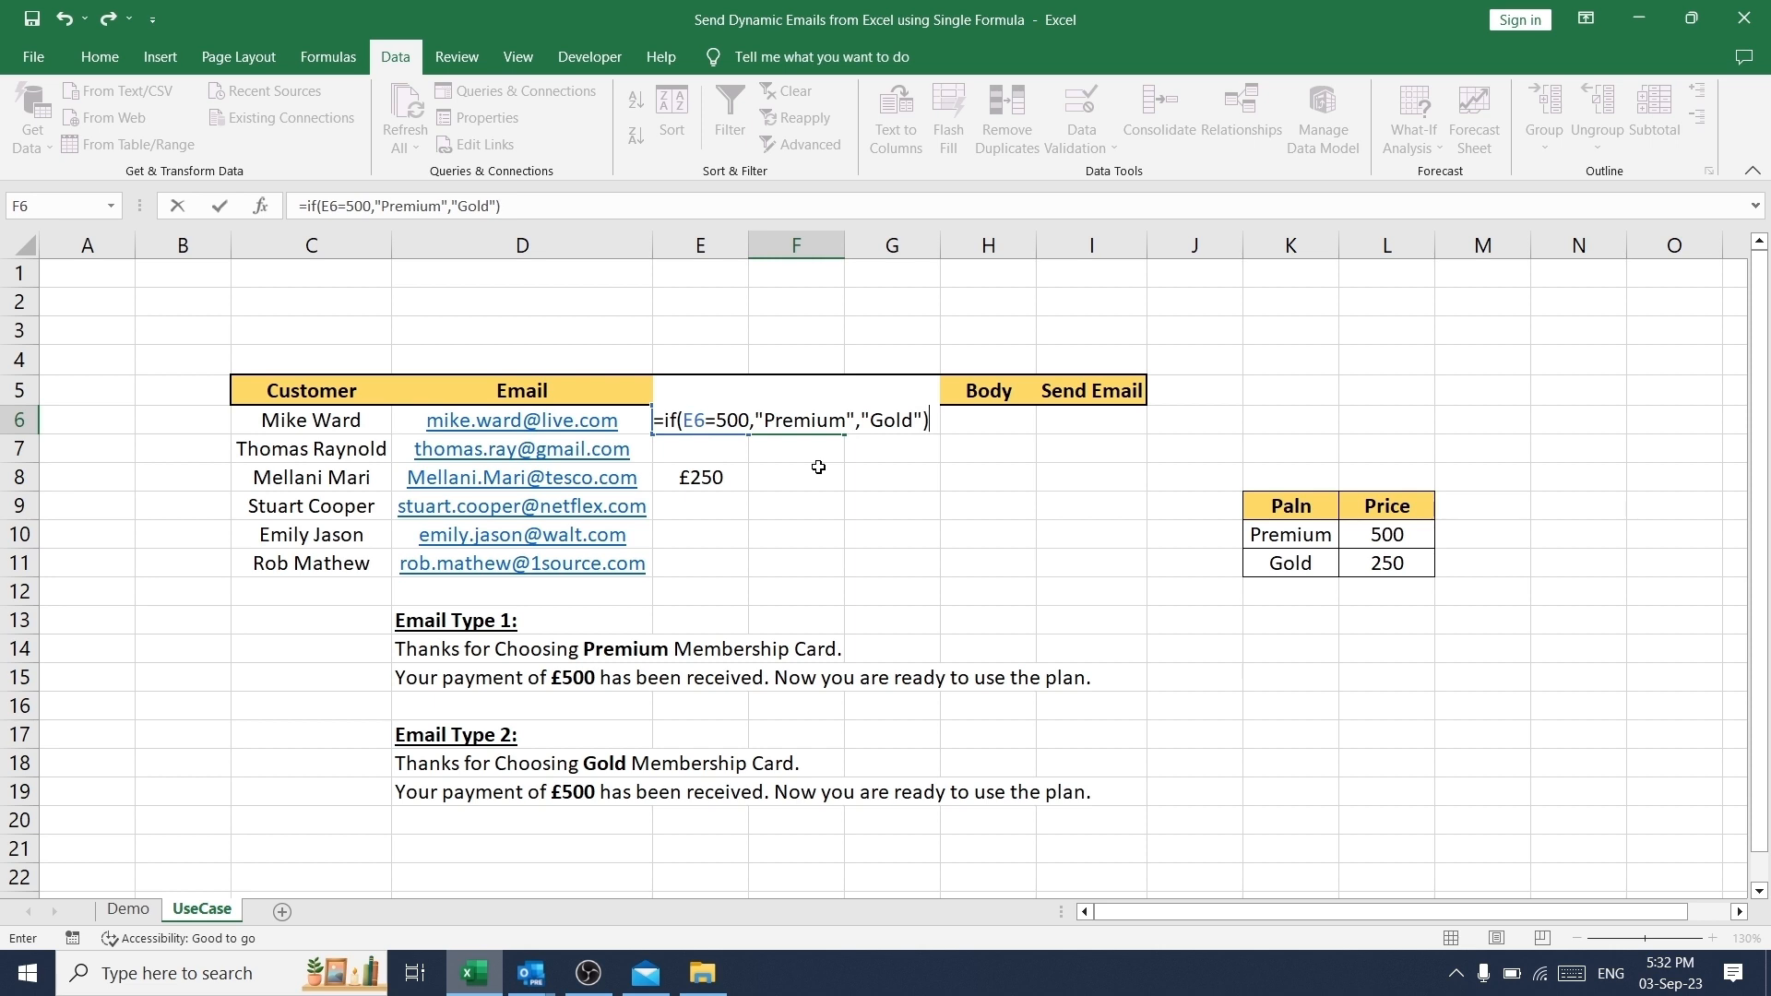
key(Return)
key(Up)
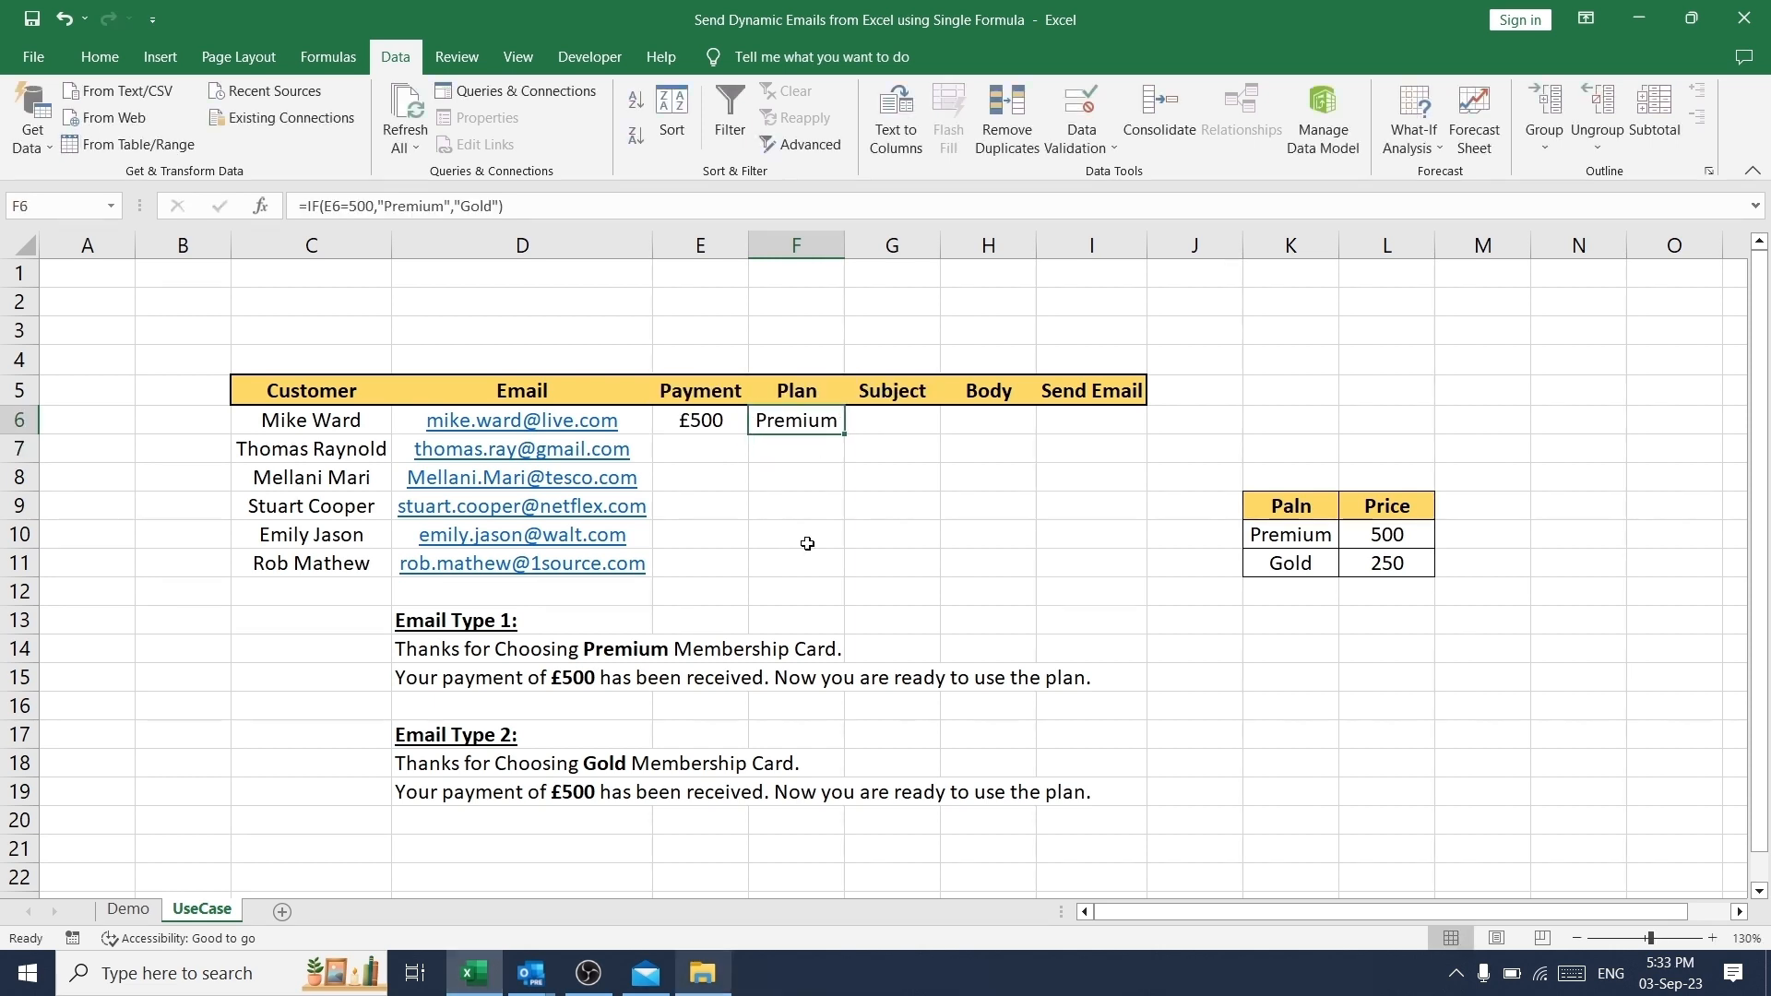
- Test the Plan formula by choosing 250 as the first customer's payment in E6
key(Right)
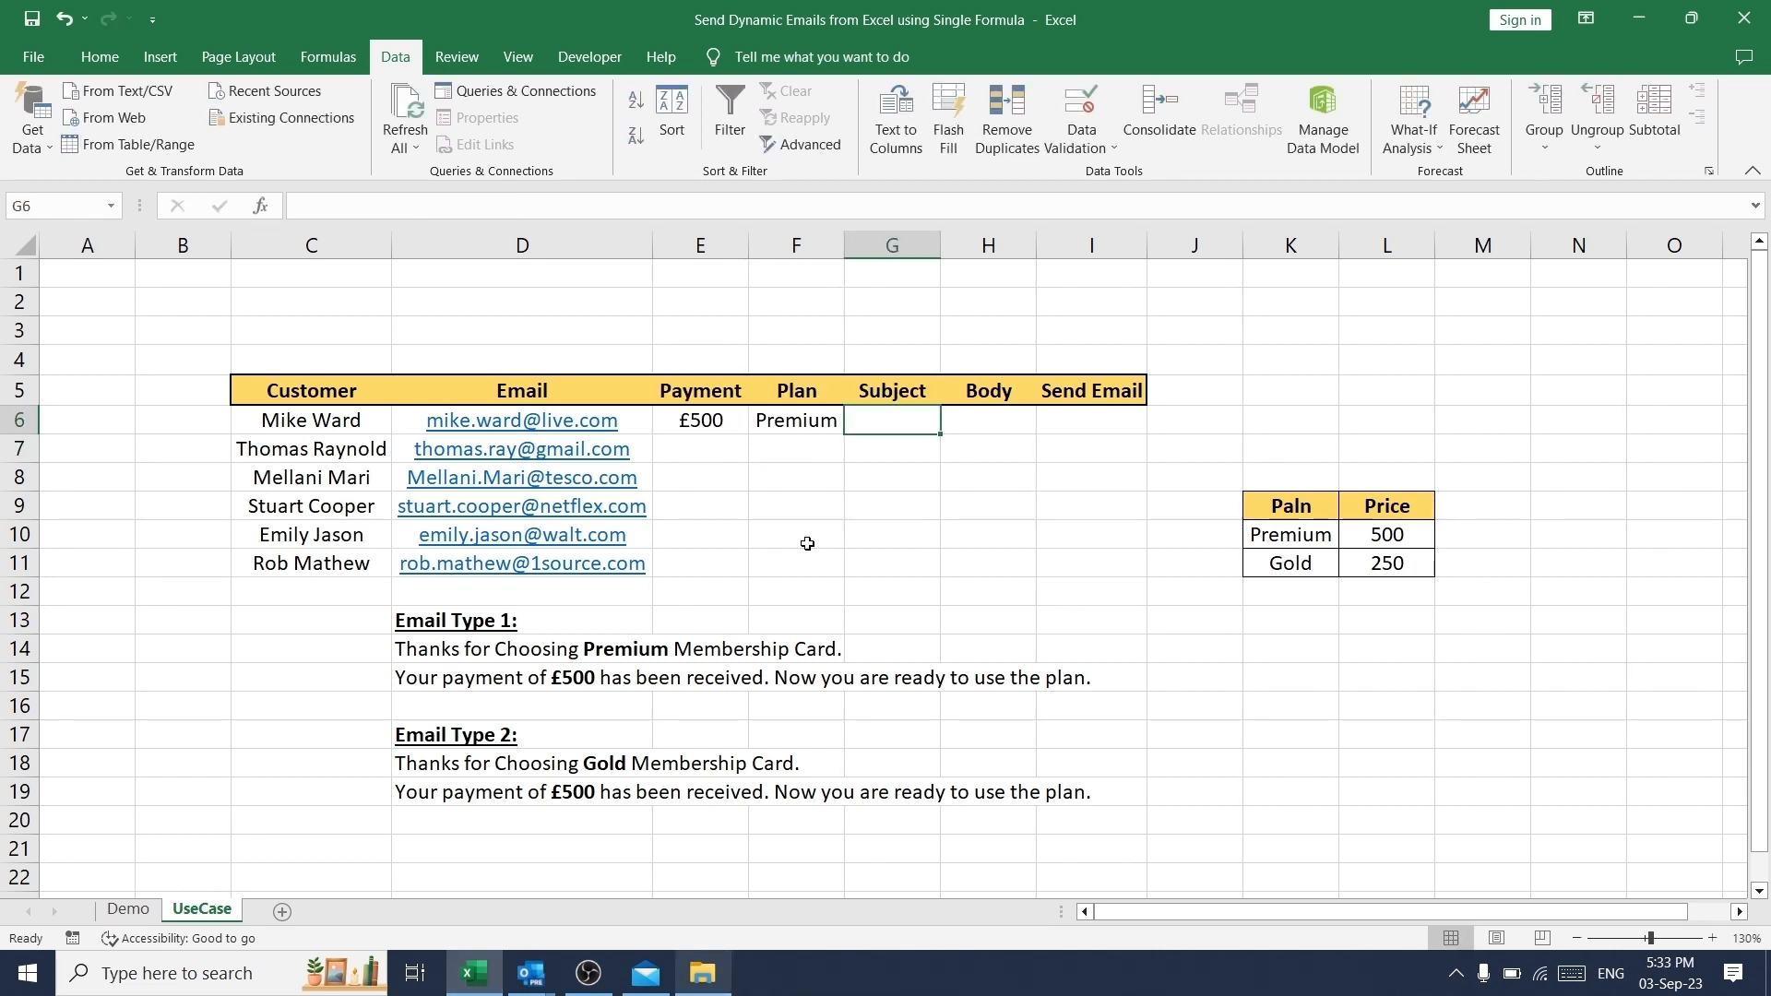
key(Left)
key(Left)
key(alt+Down)
key(Down)
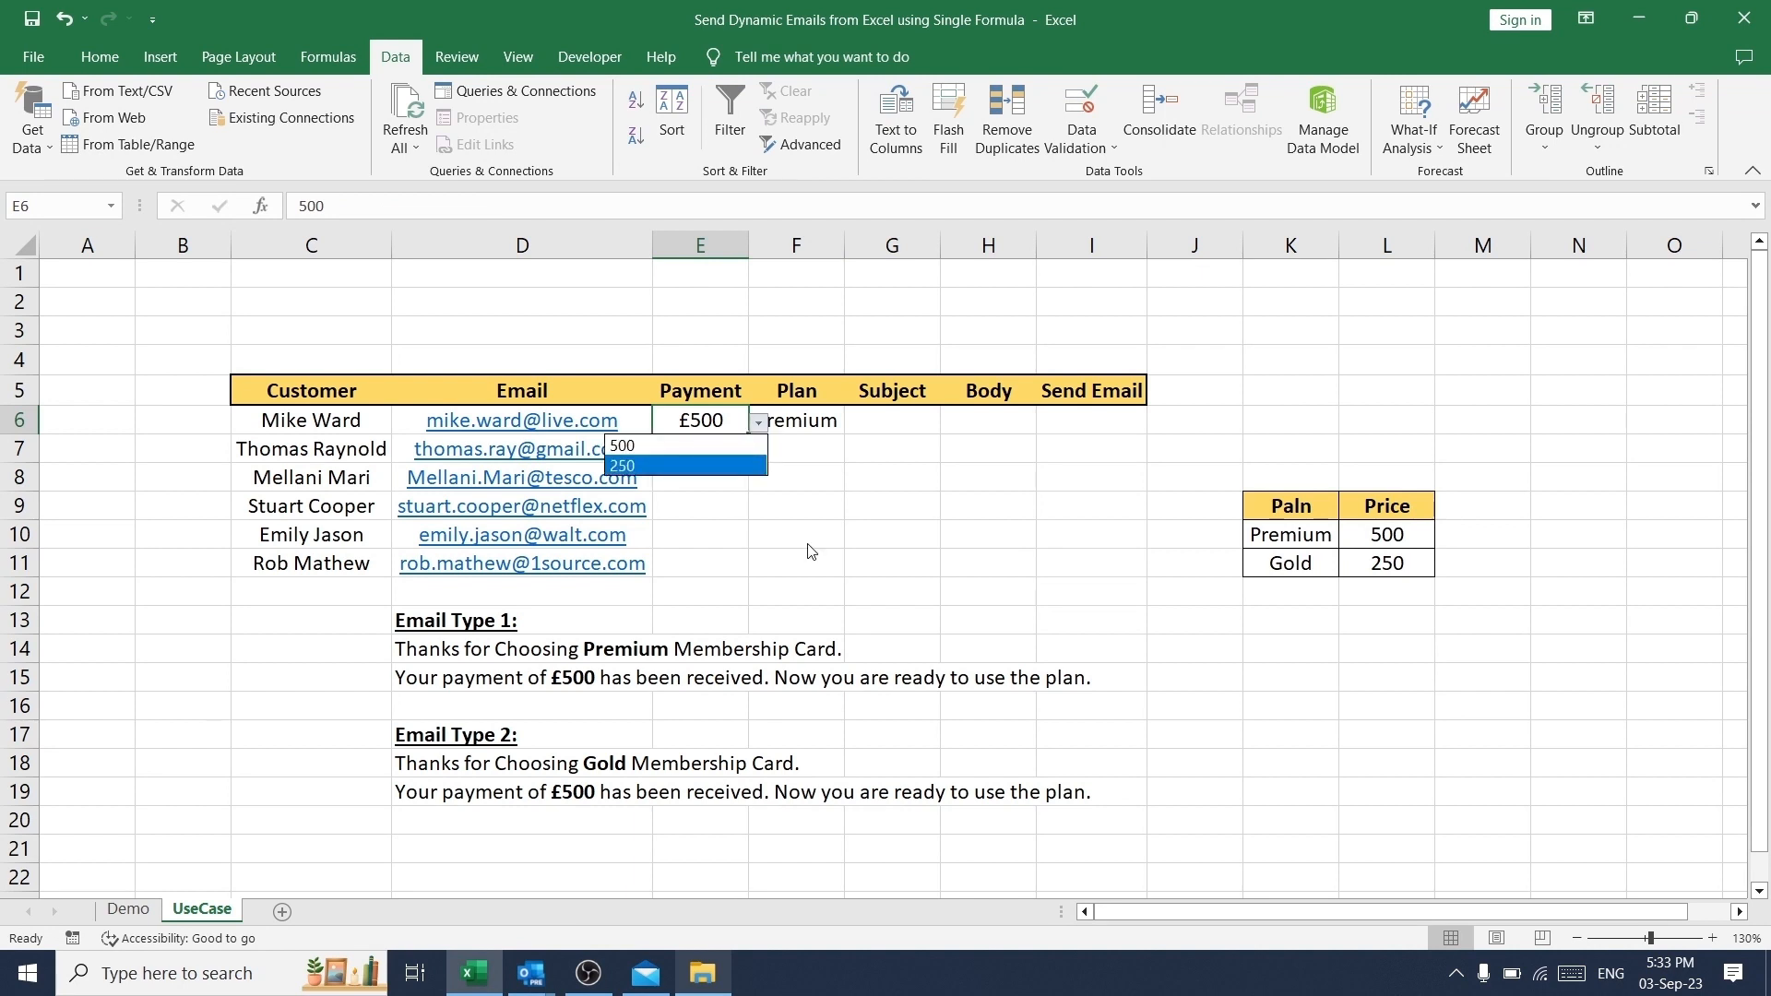
key(Return)
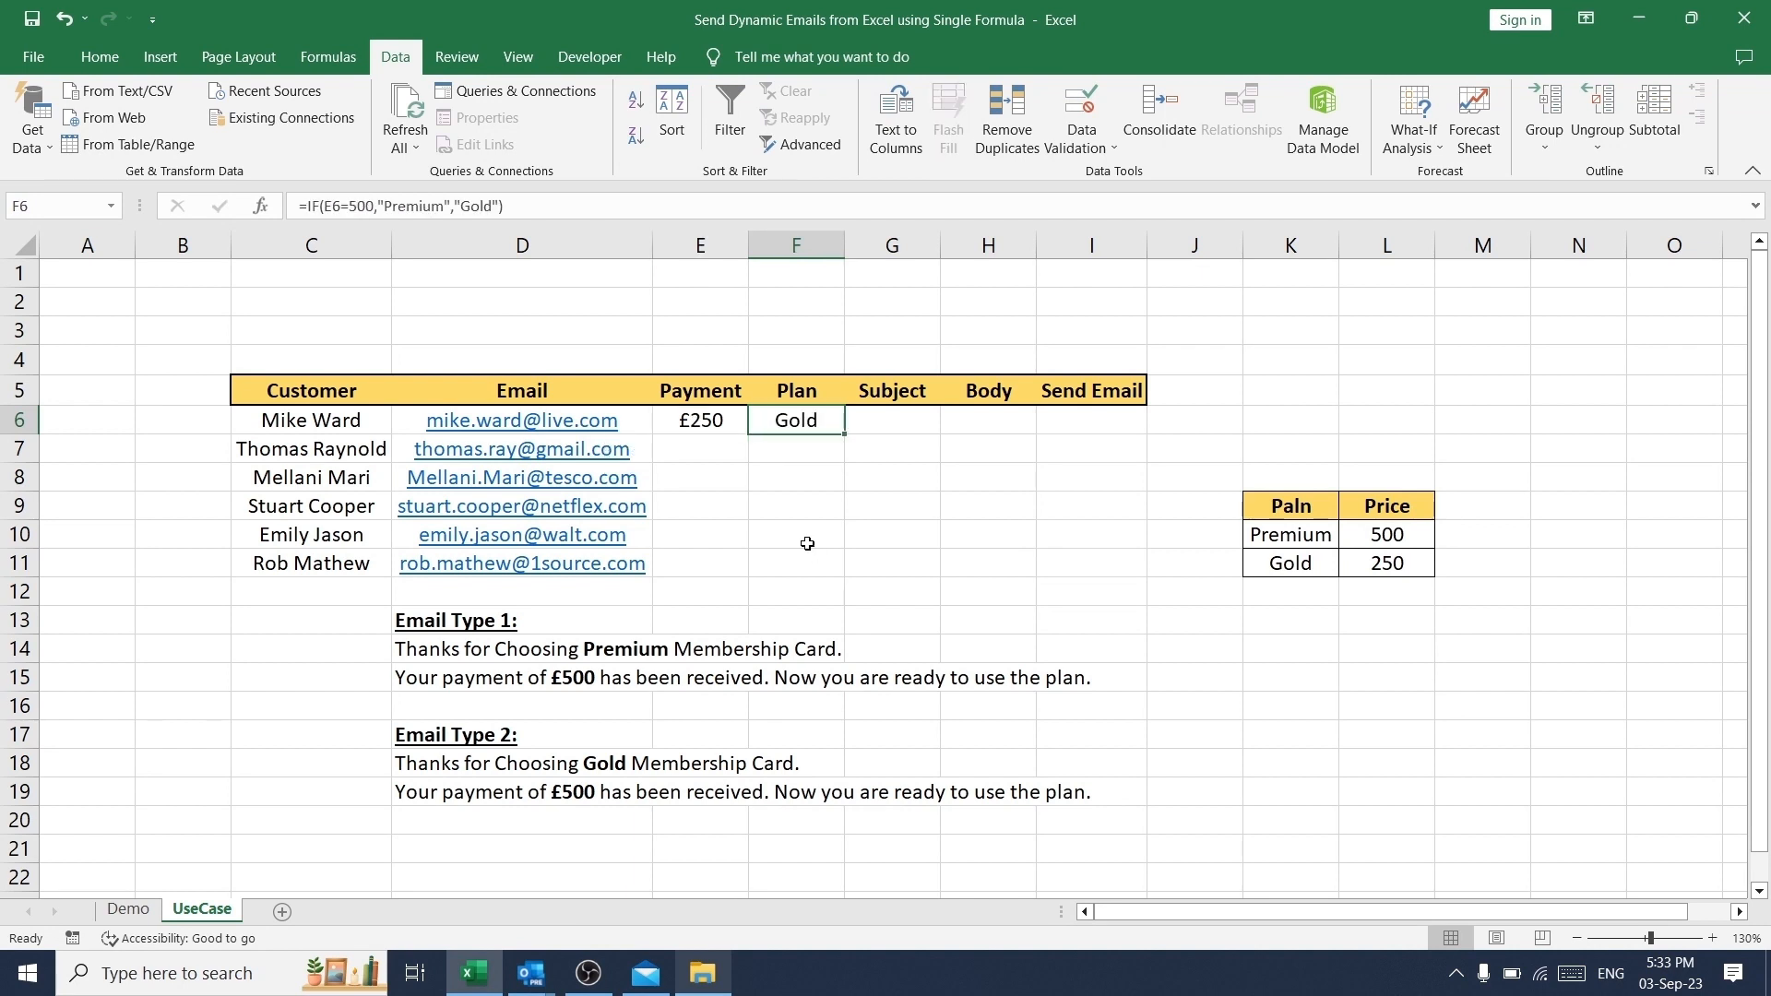
- Begin the Subject formula in G6 with =IF(F6="","",F6&" Membership : Congratulations " for the first customer
key(Right)
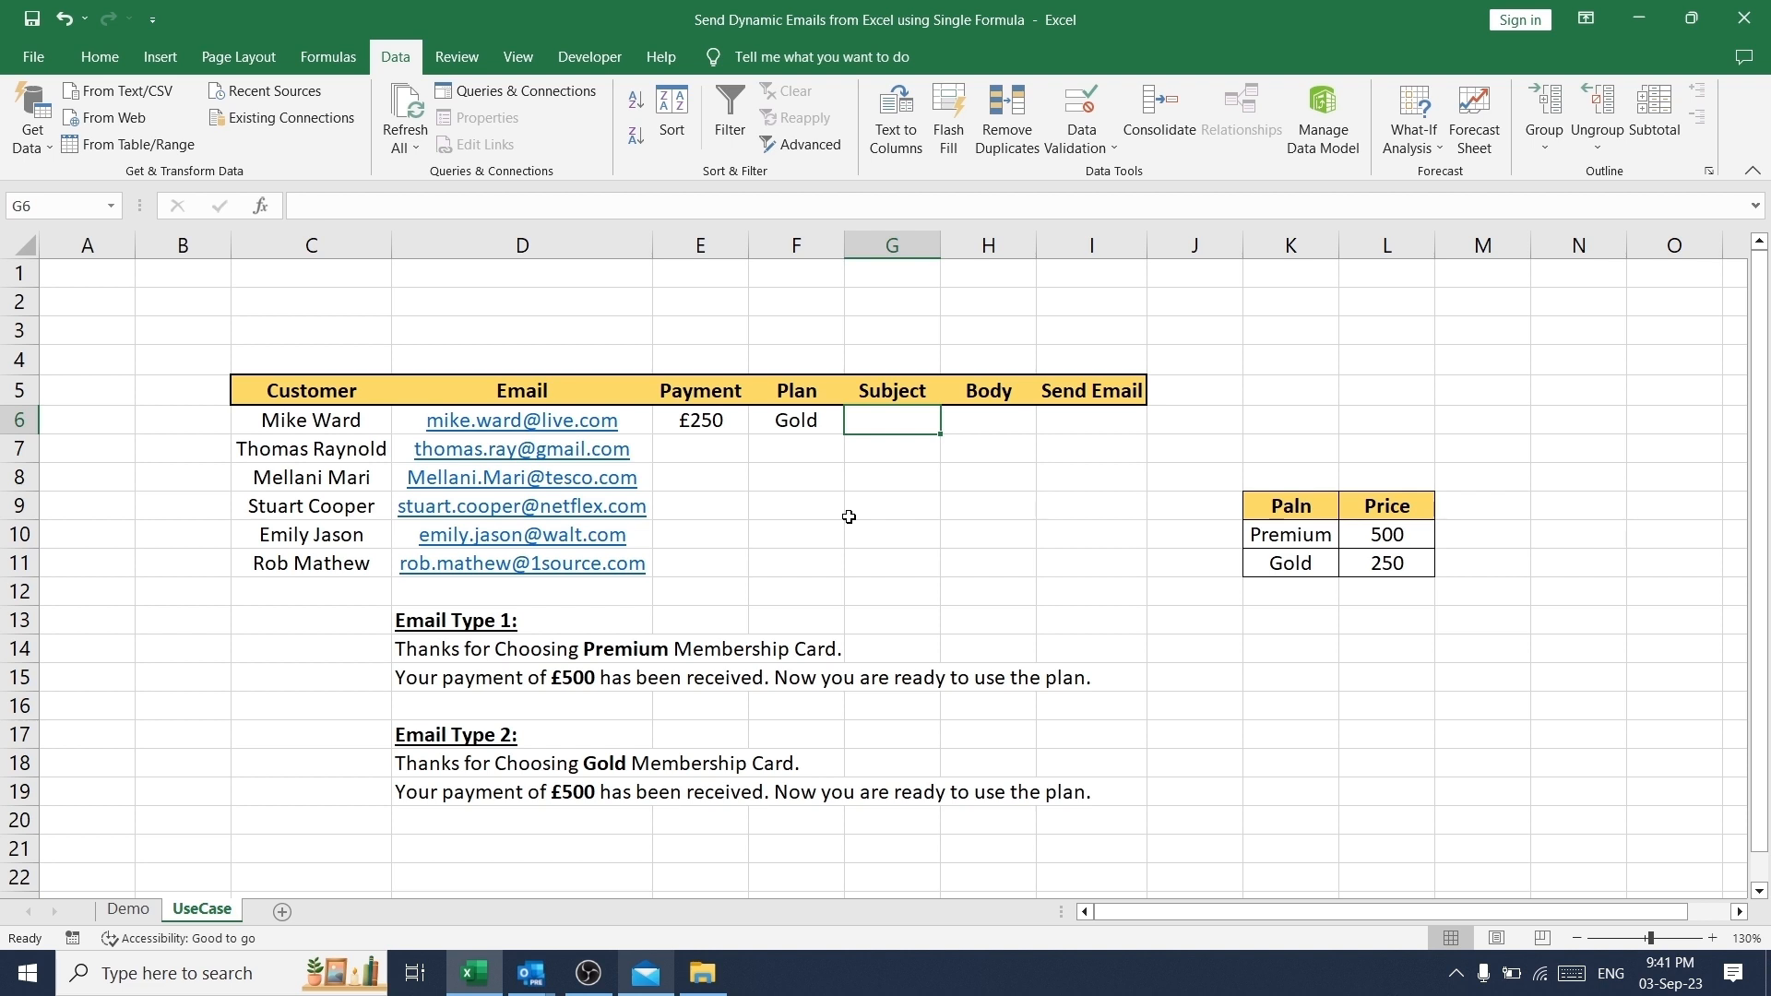
text(=)
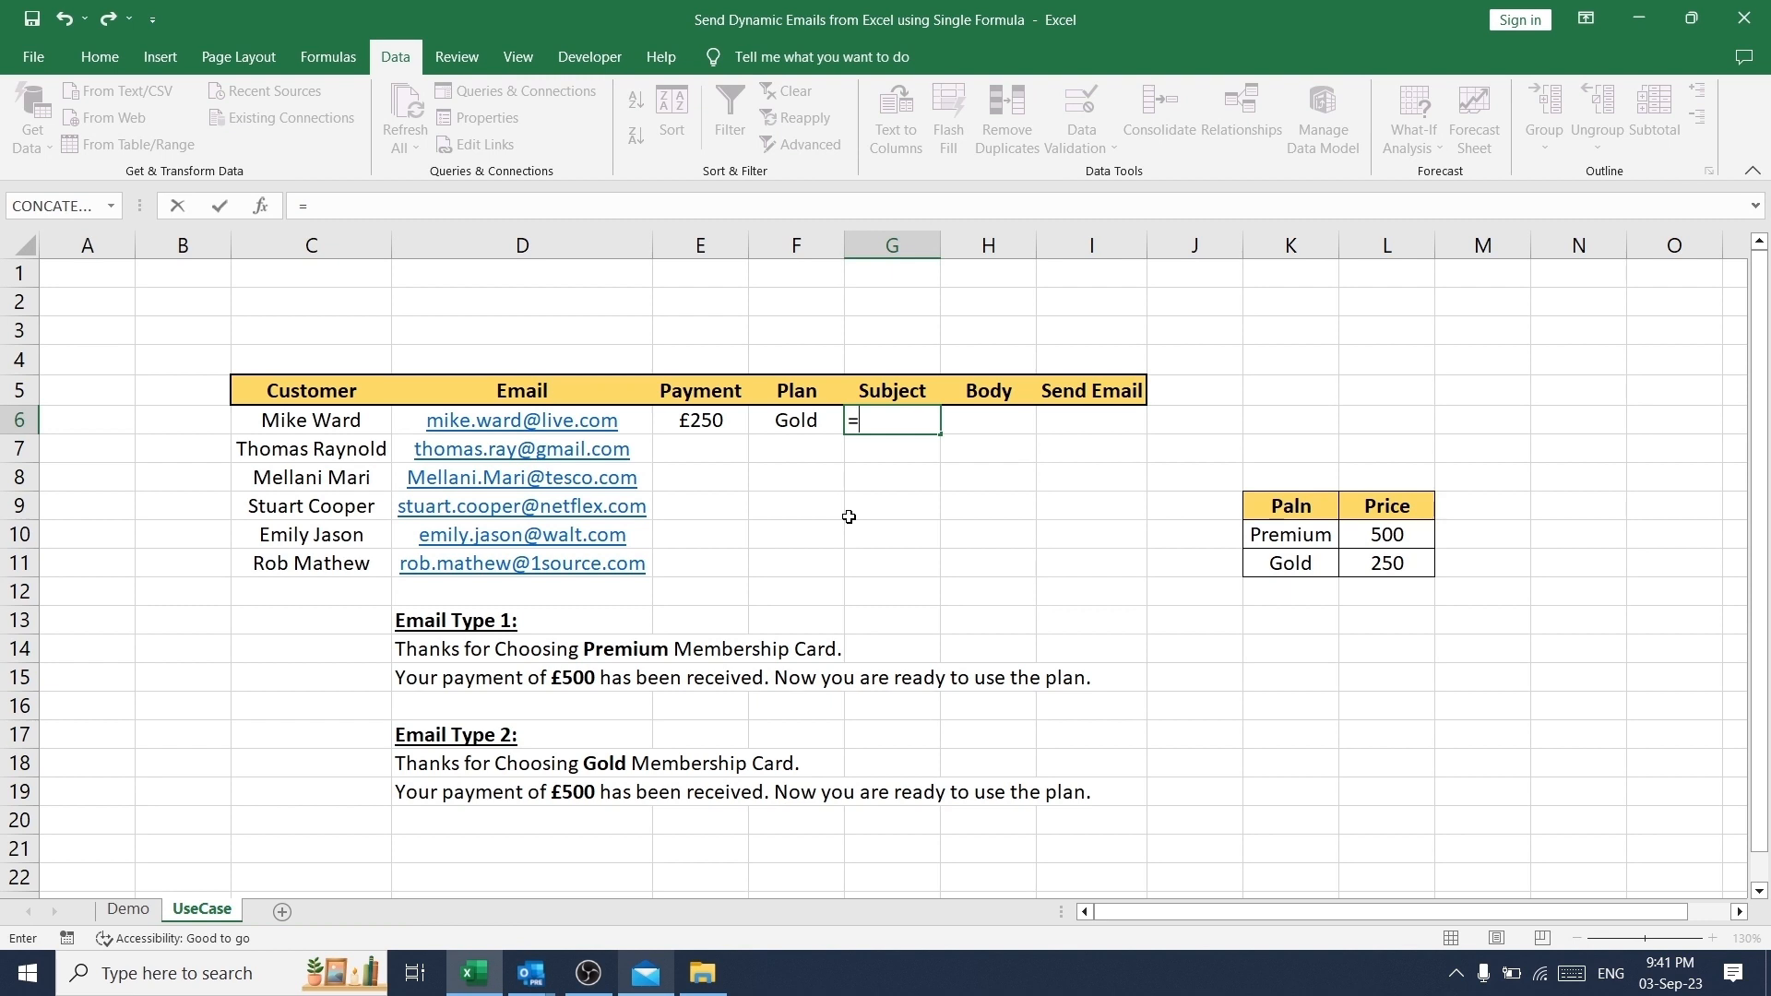
text(if()
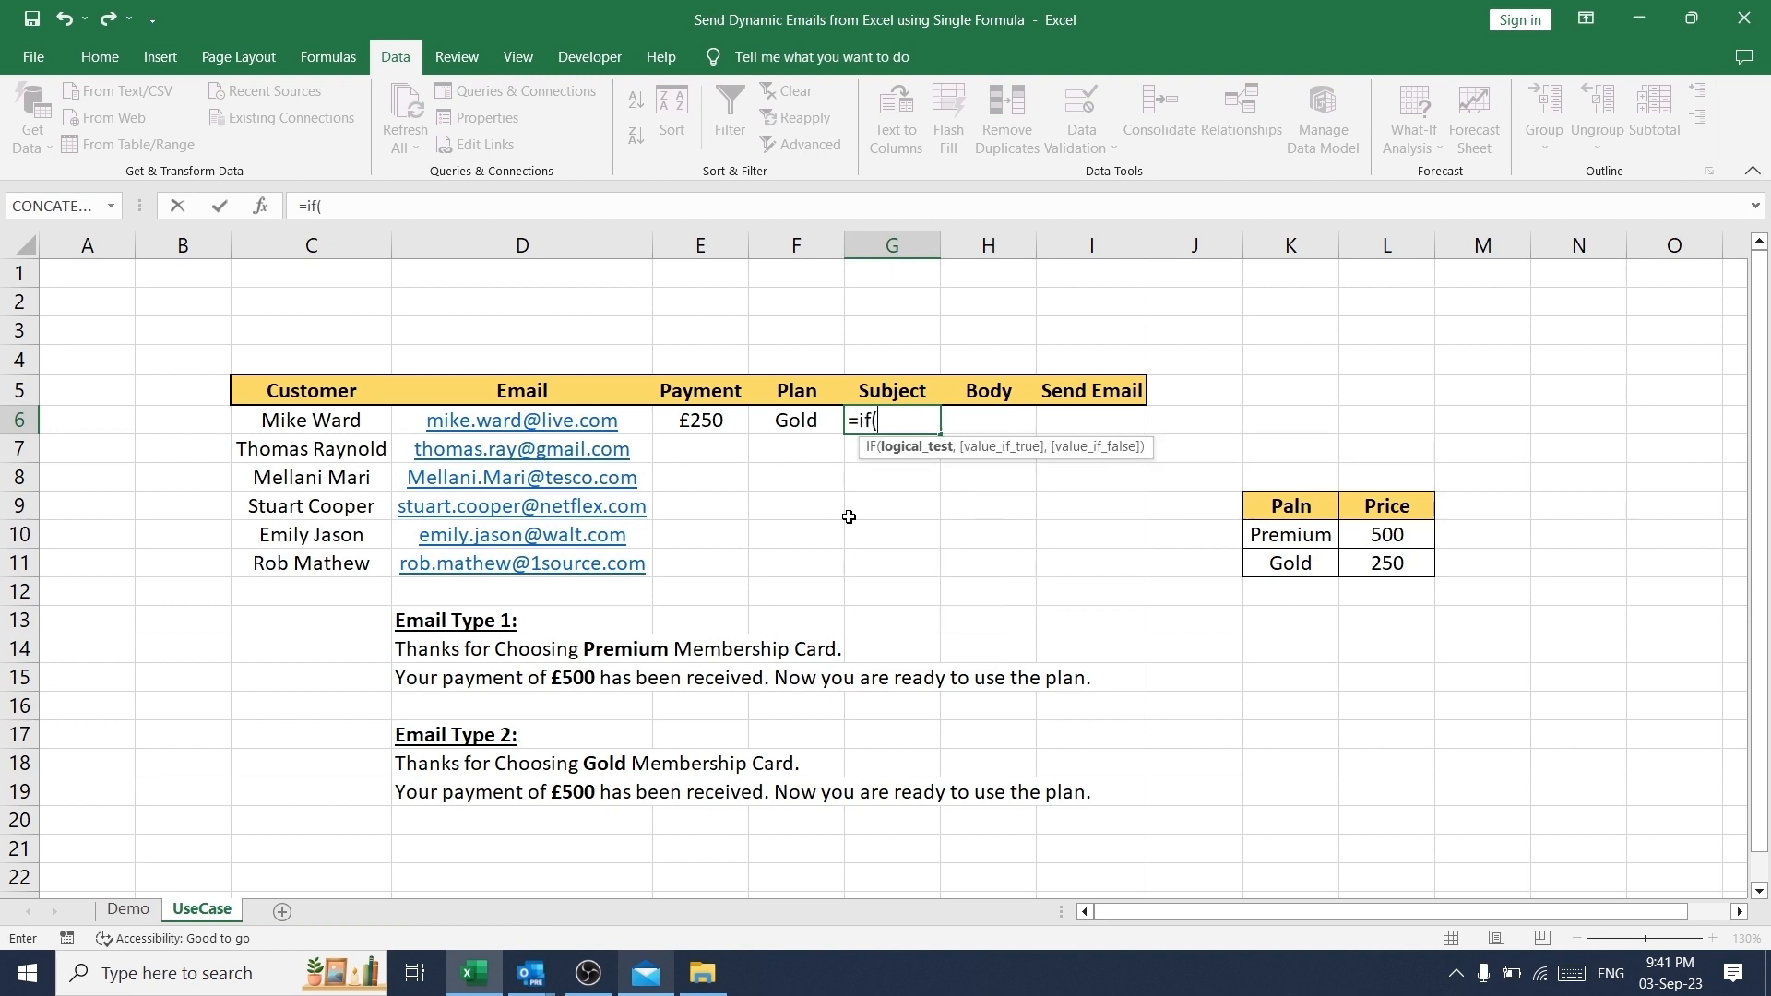
text(F6="","",F6)
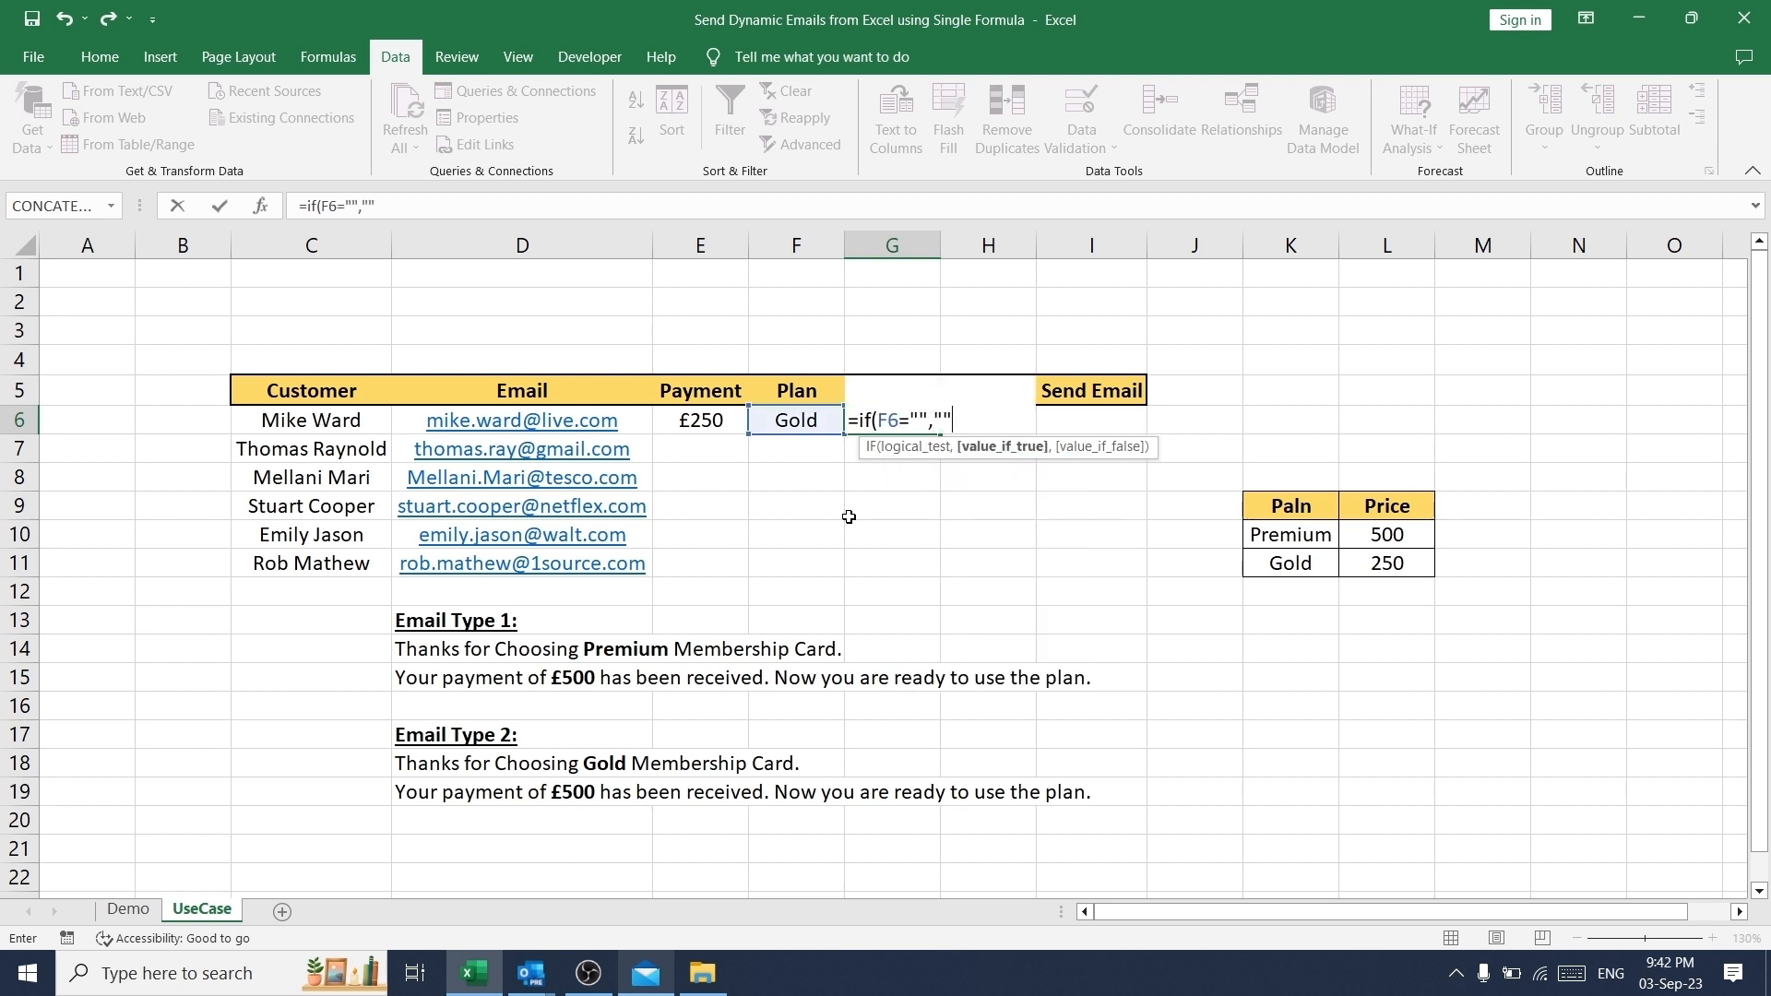
text(&" Members)
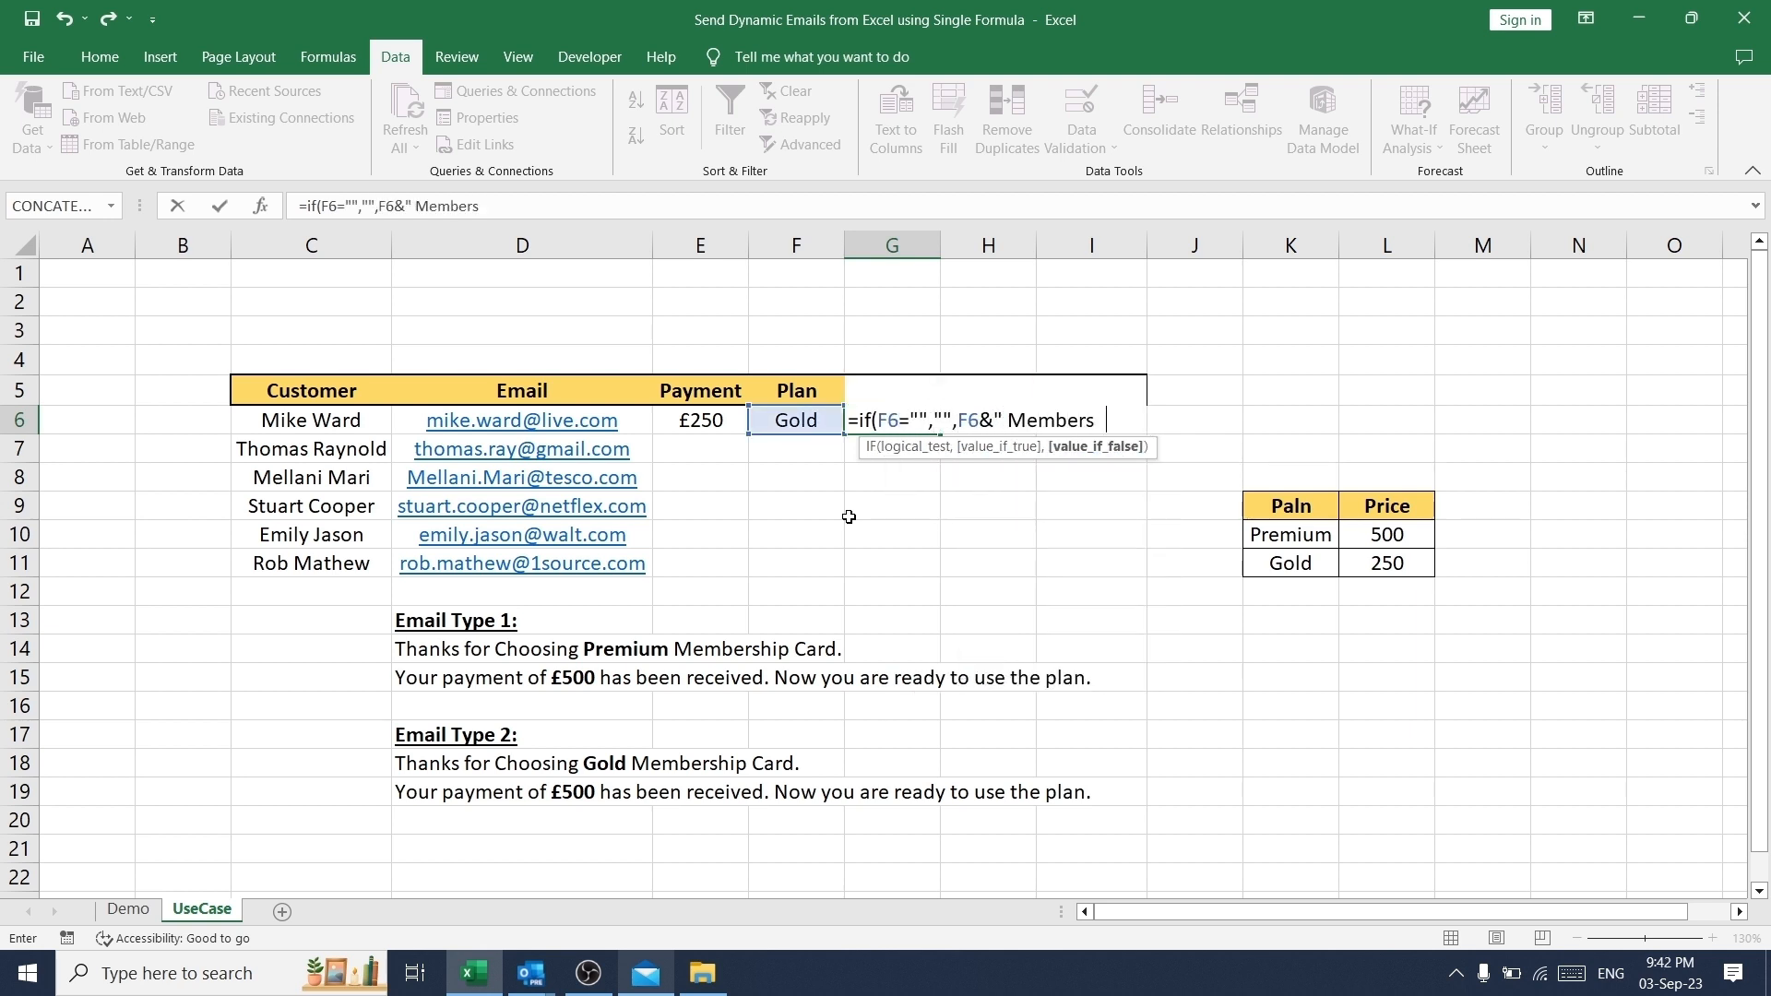
text(hip : Congratulations )
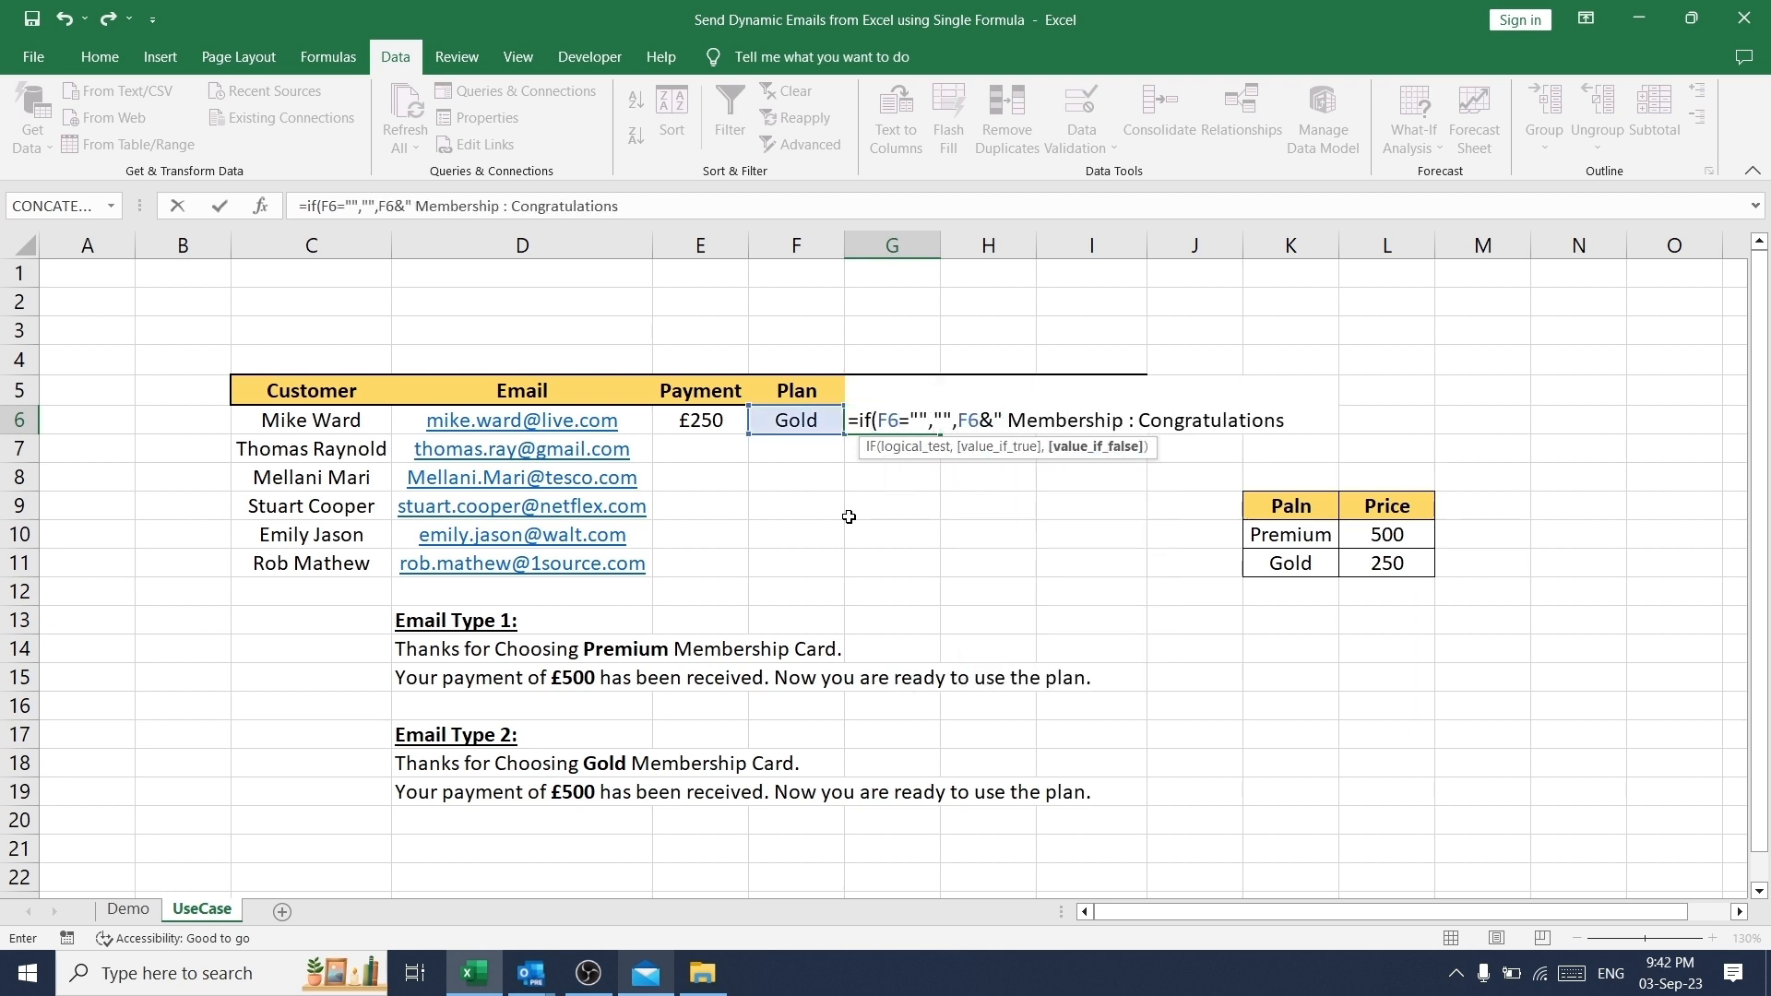
text("&Trim(left()
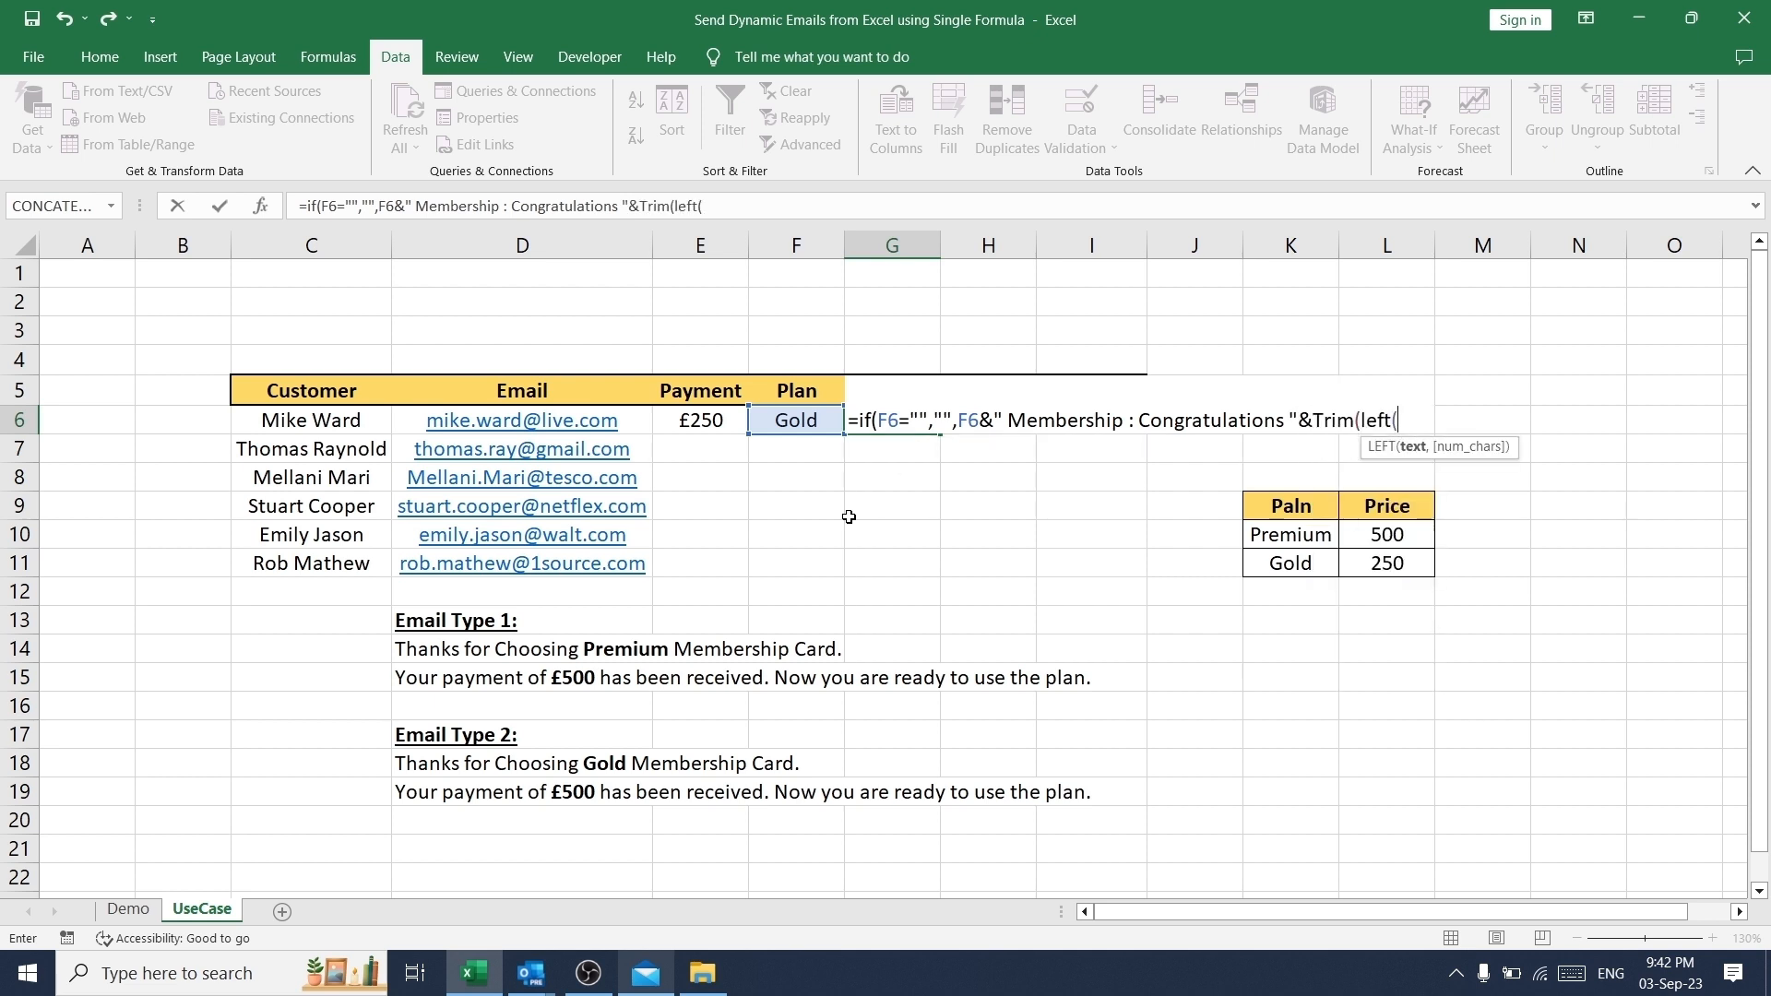
text((c6,search("",C)
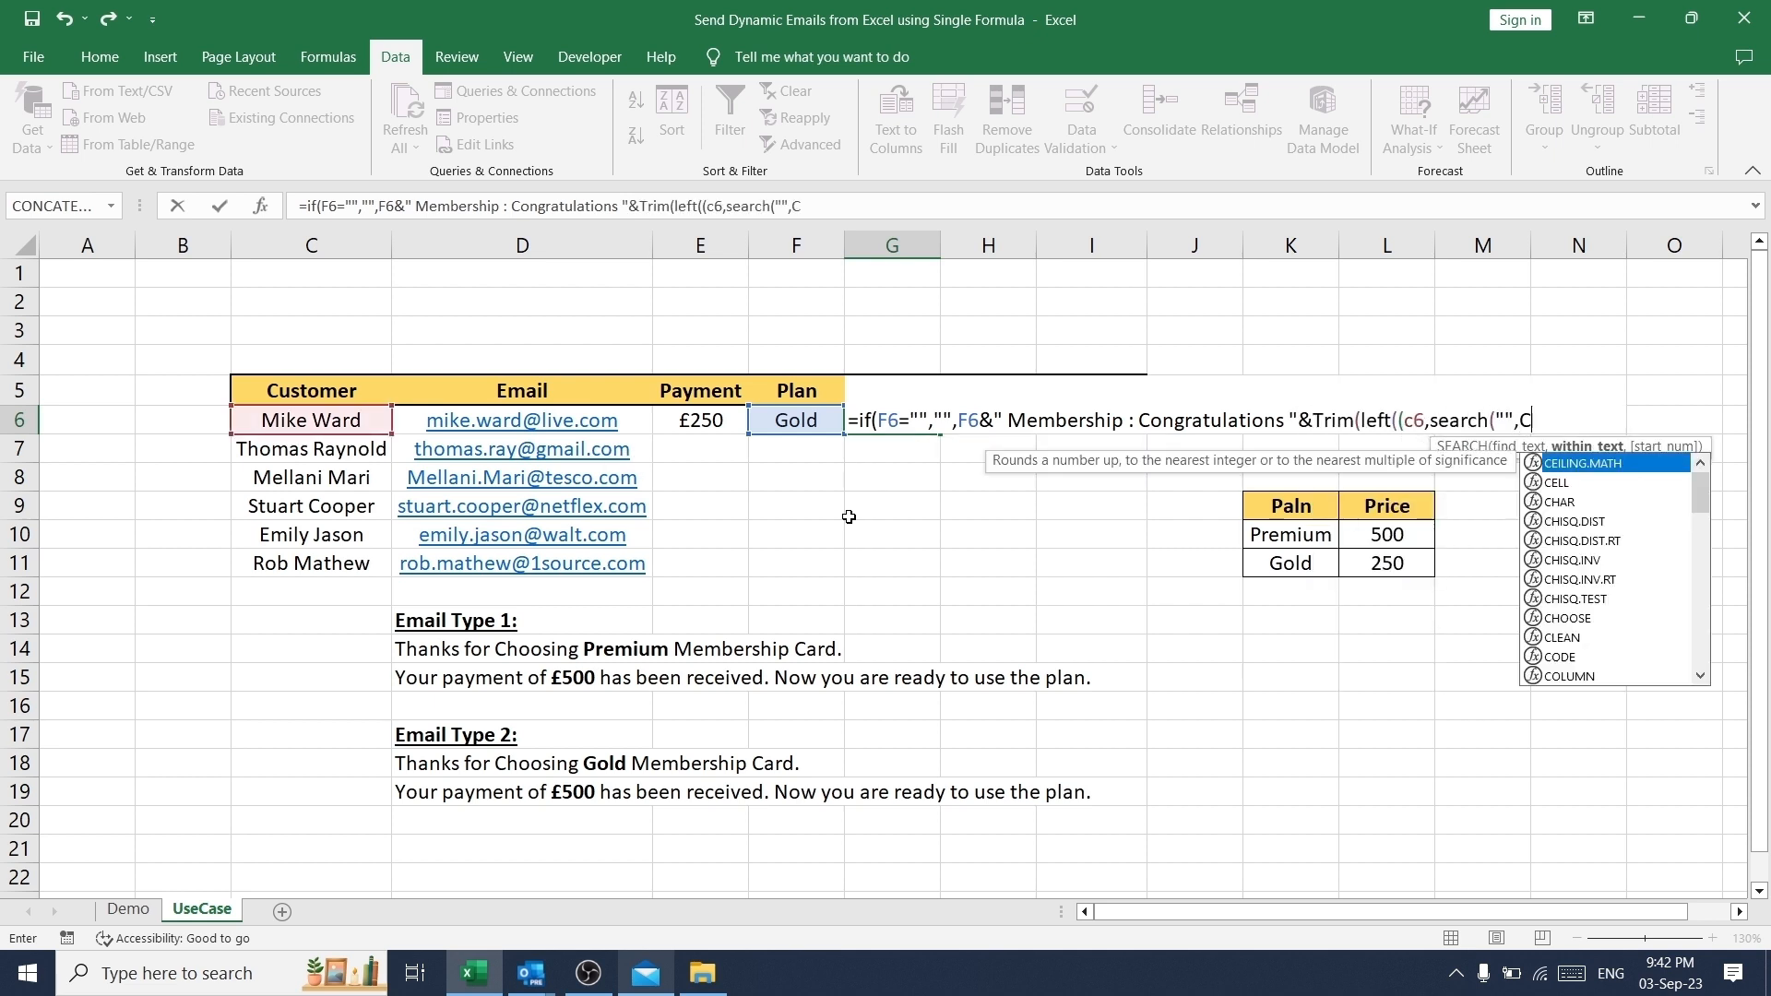
text(6)))&)
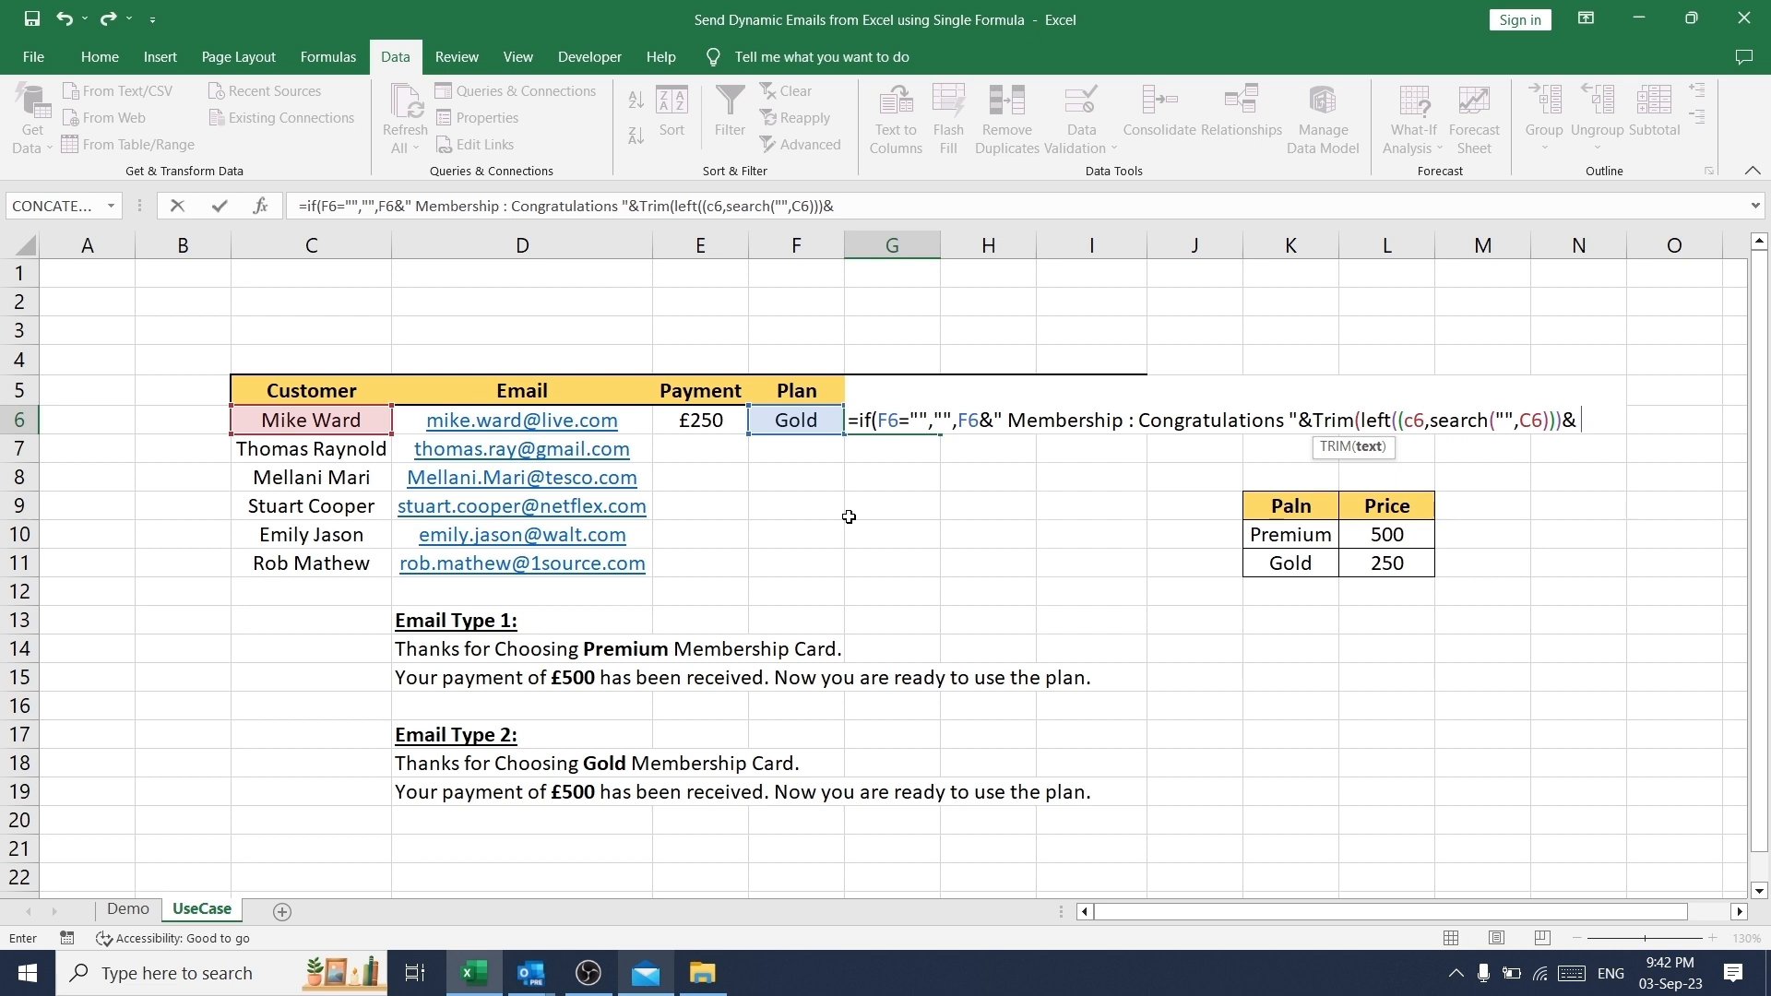
text( !!!" &"E)
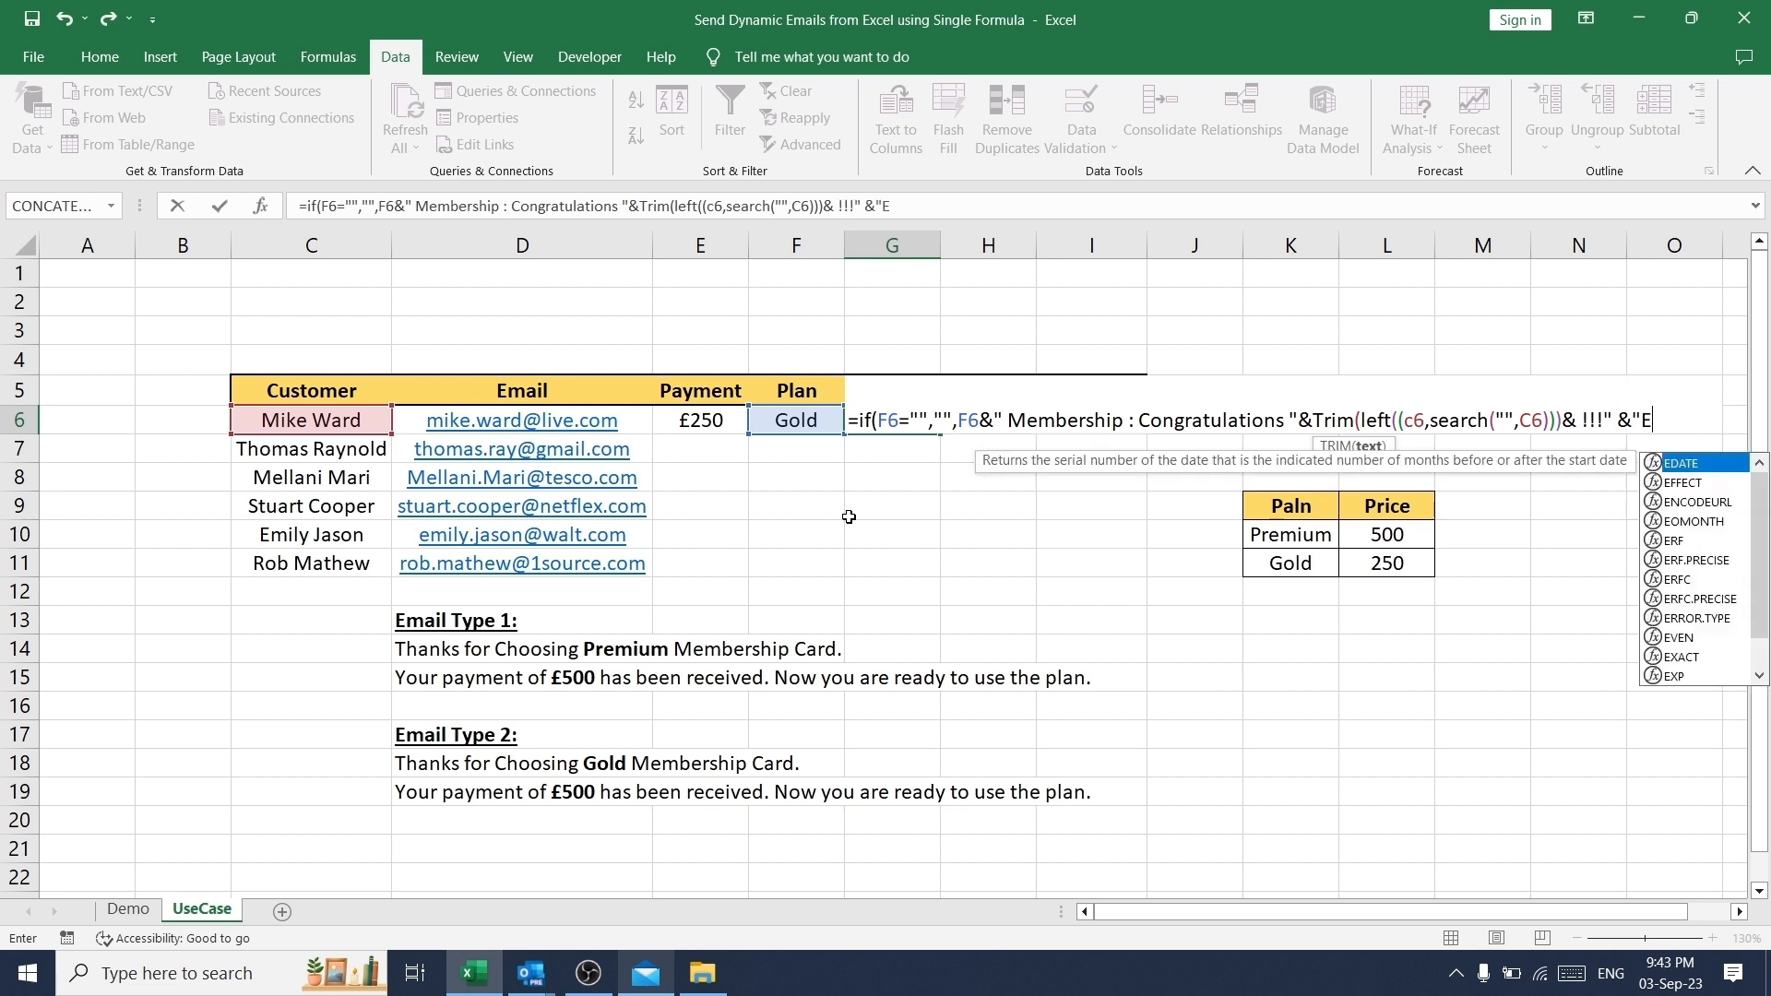
text(mail from AB)
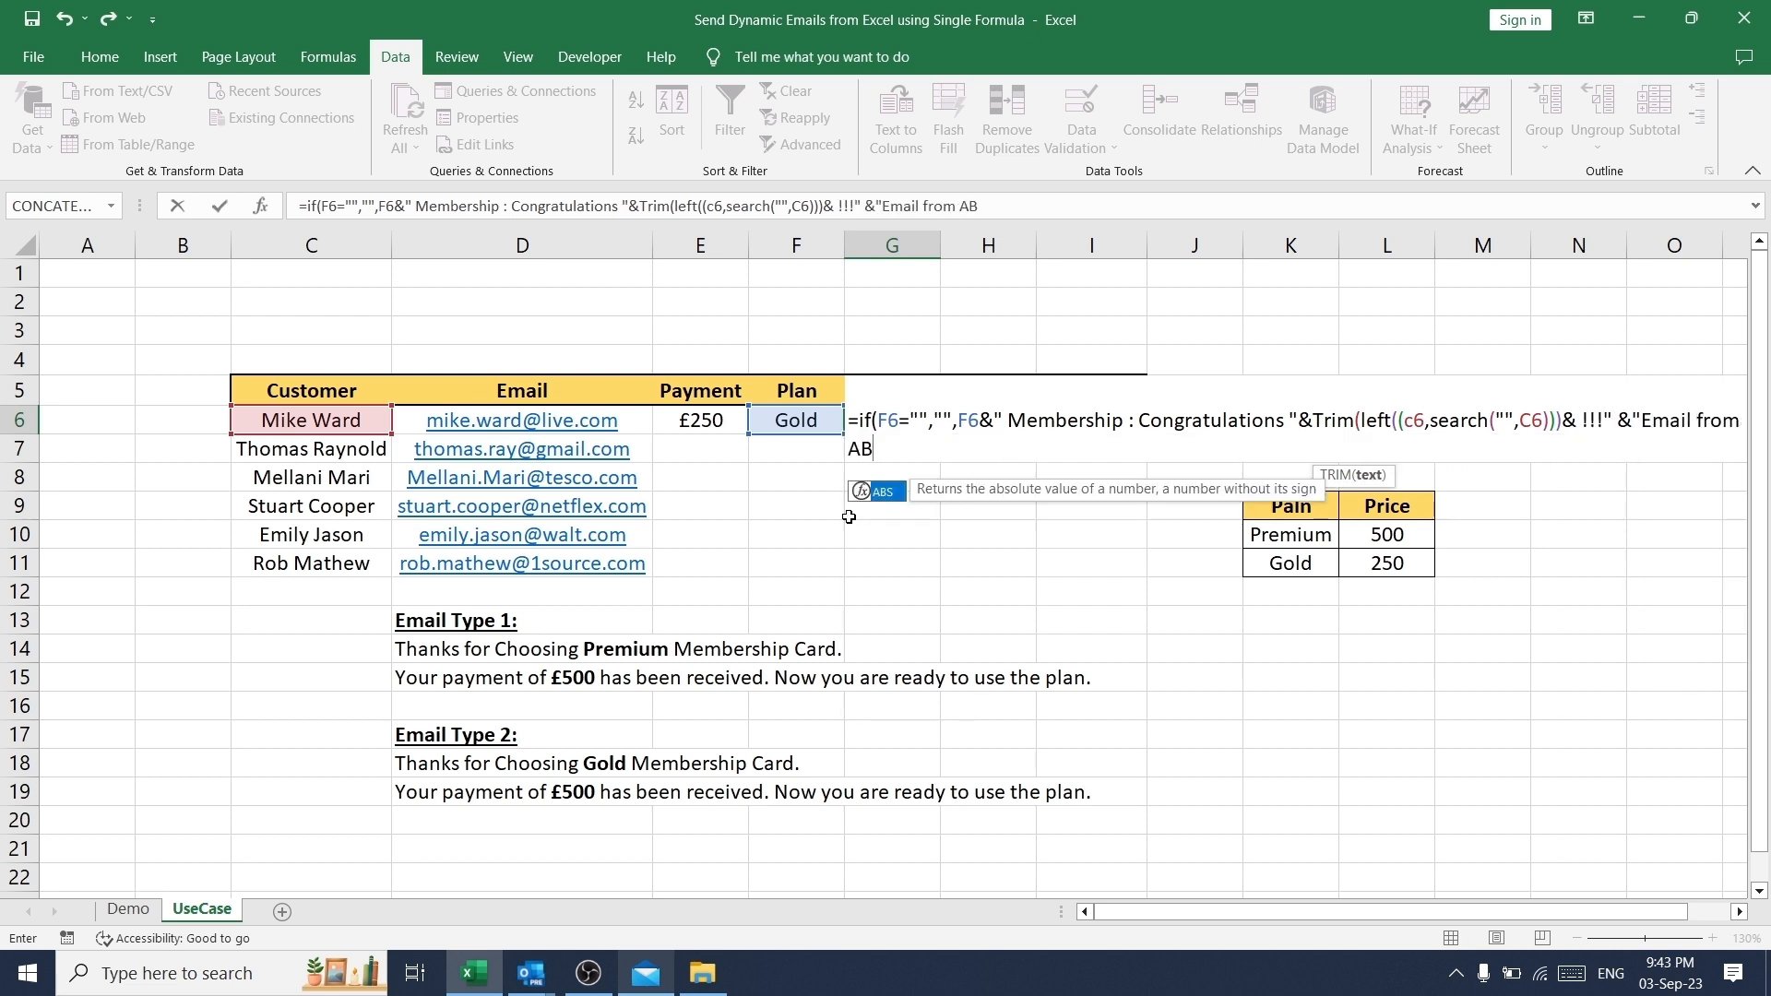
text(C)
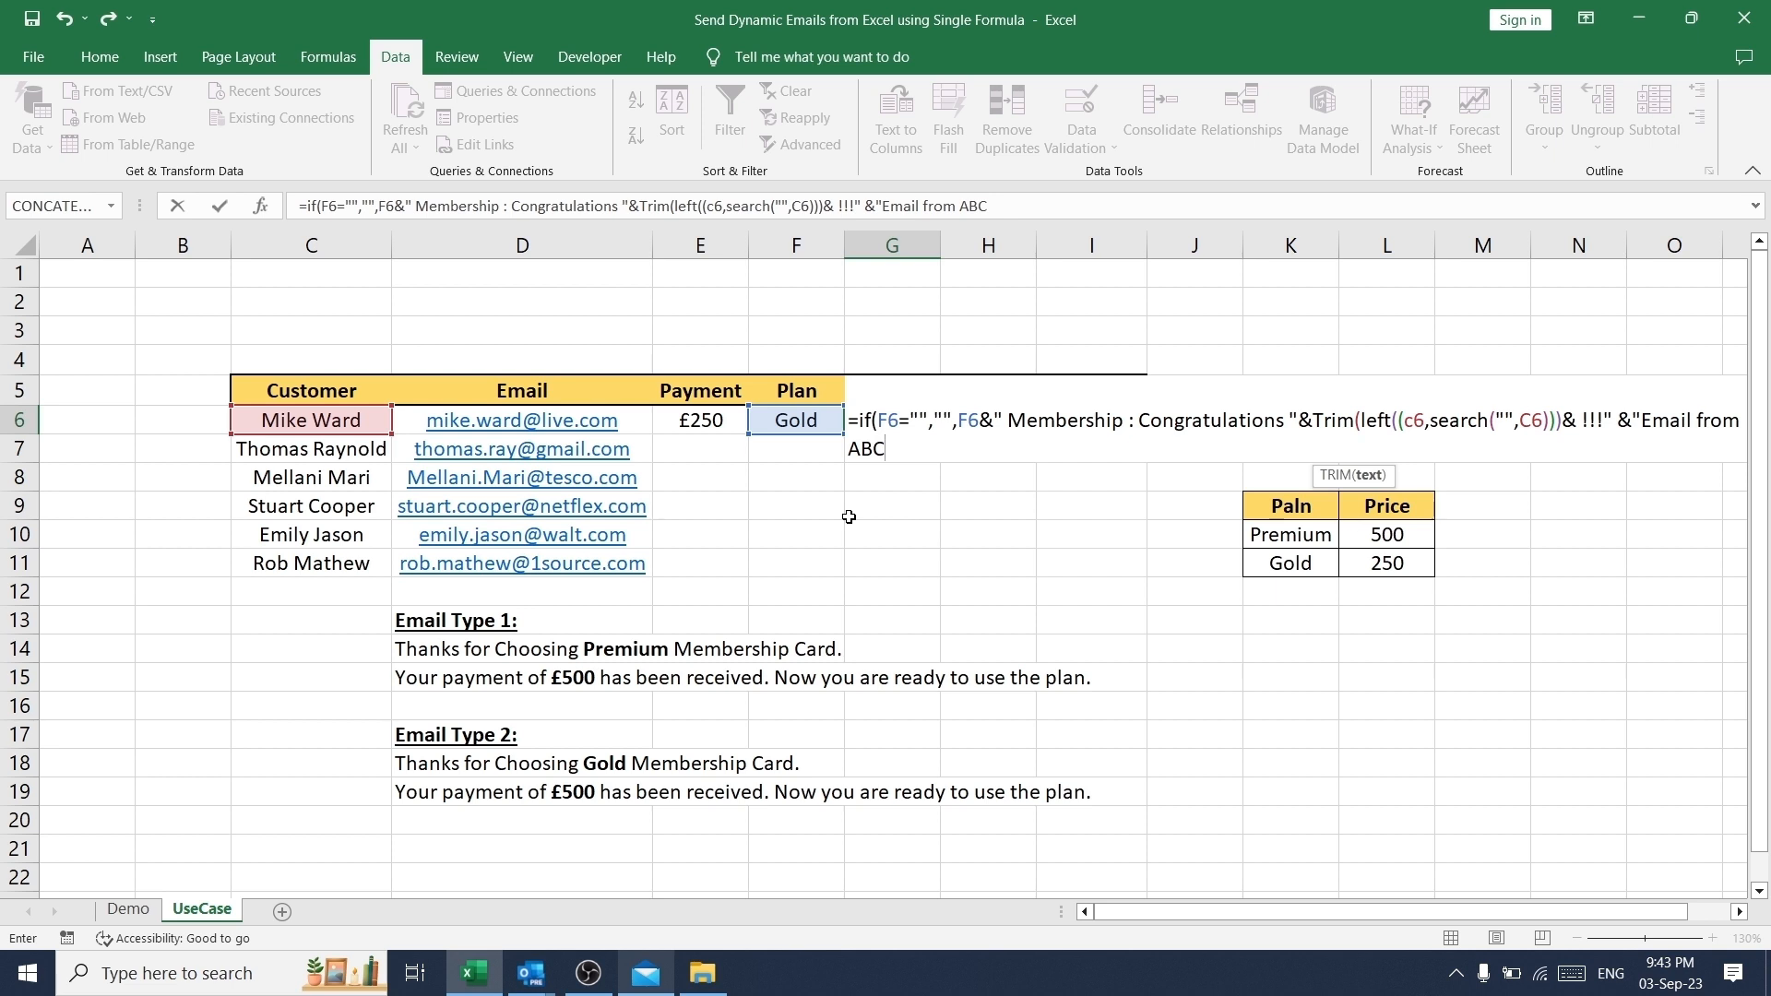
text(")
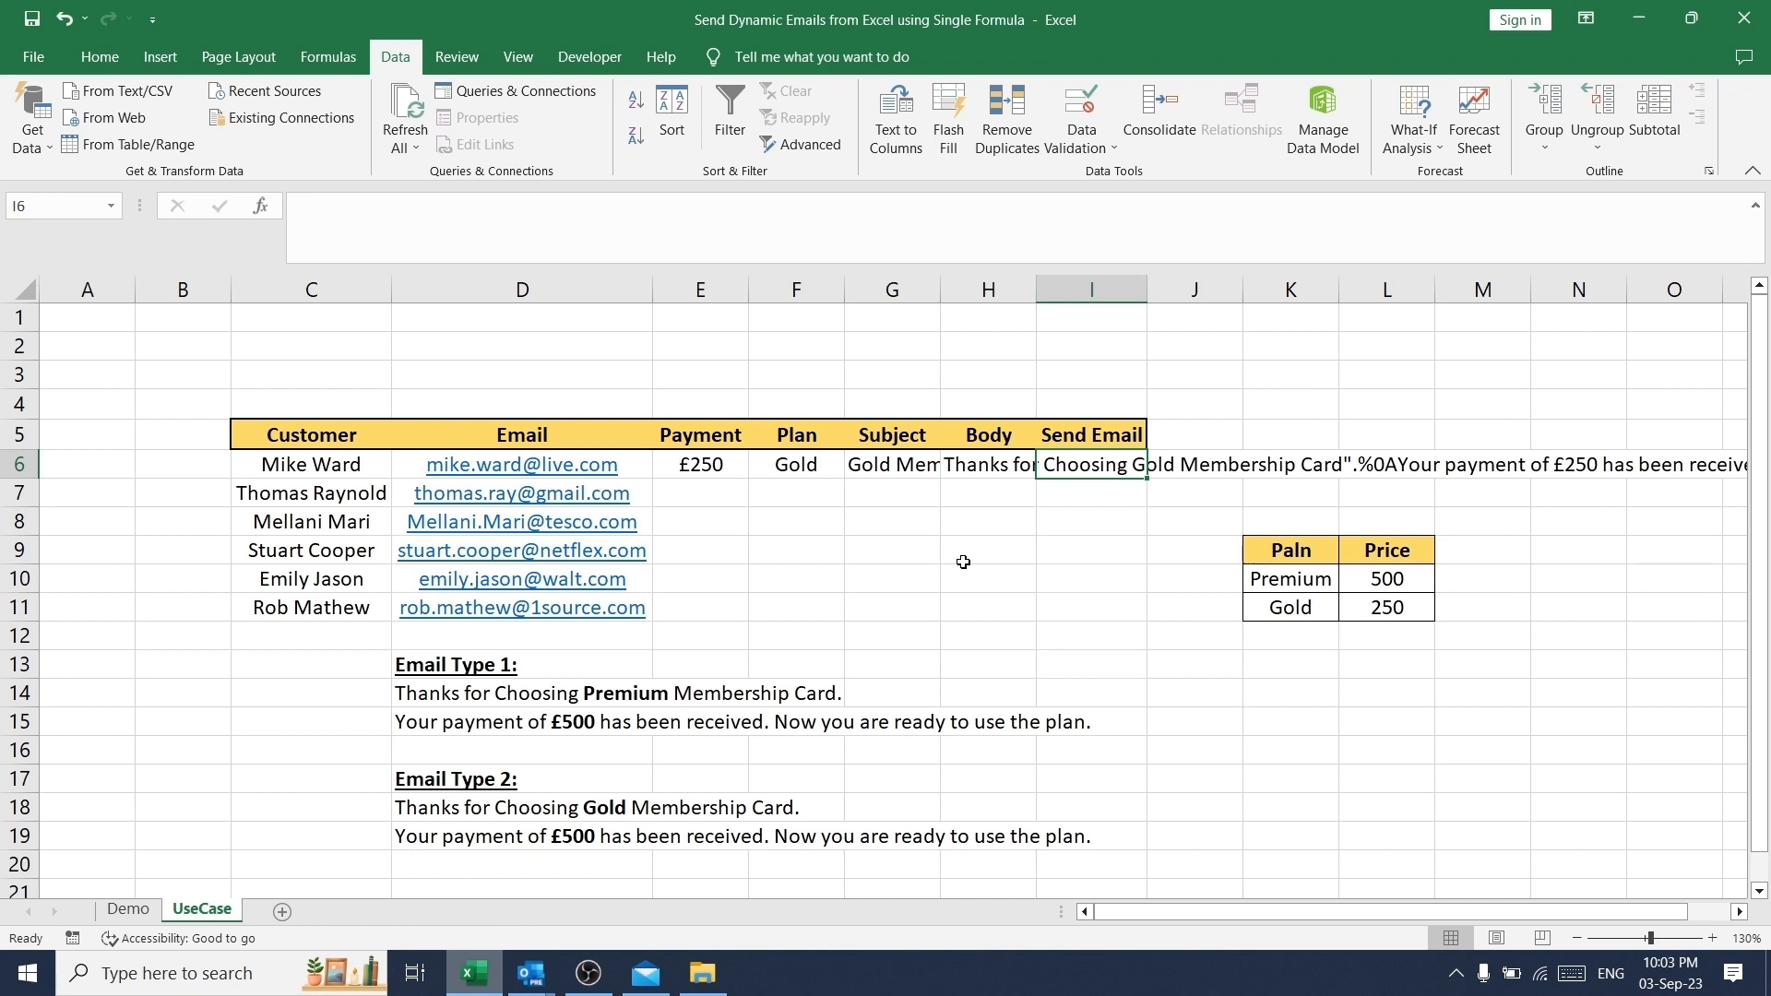
- Write an IF formula in I6 that is blank when F6 is empty, otherwise a HYPERLINK mailto using D6, subject G6, body H6 and label "Send Email"
text(=)
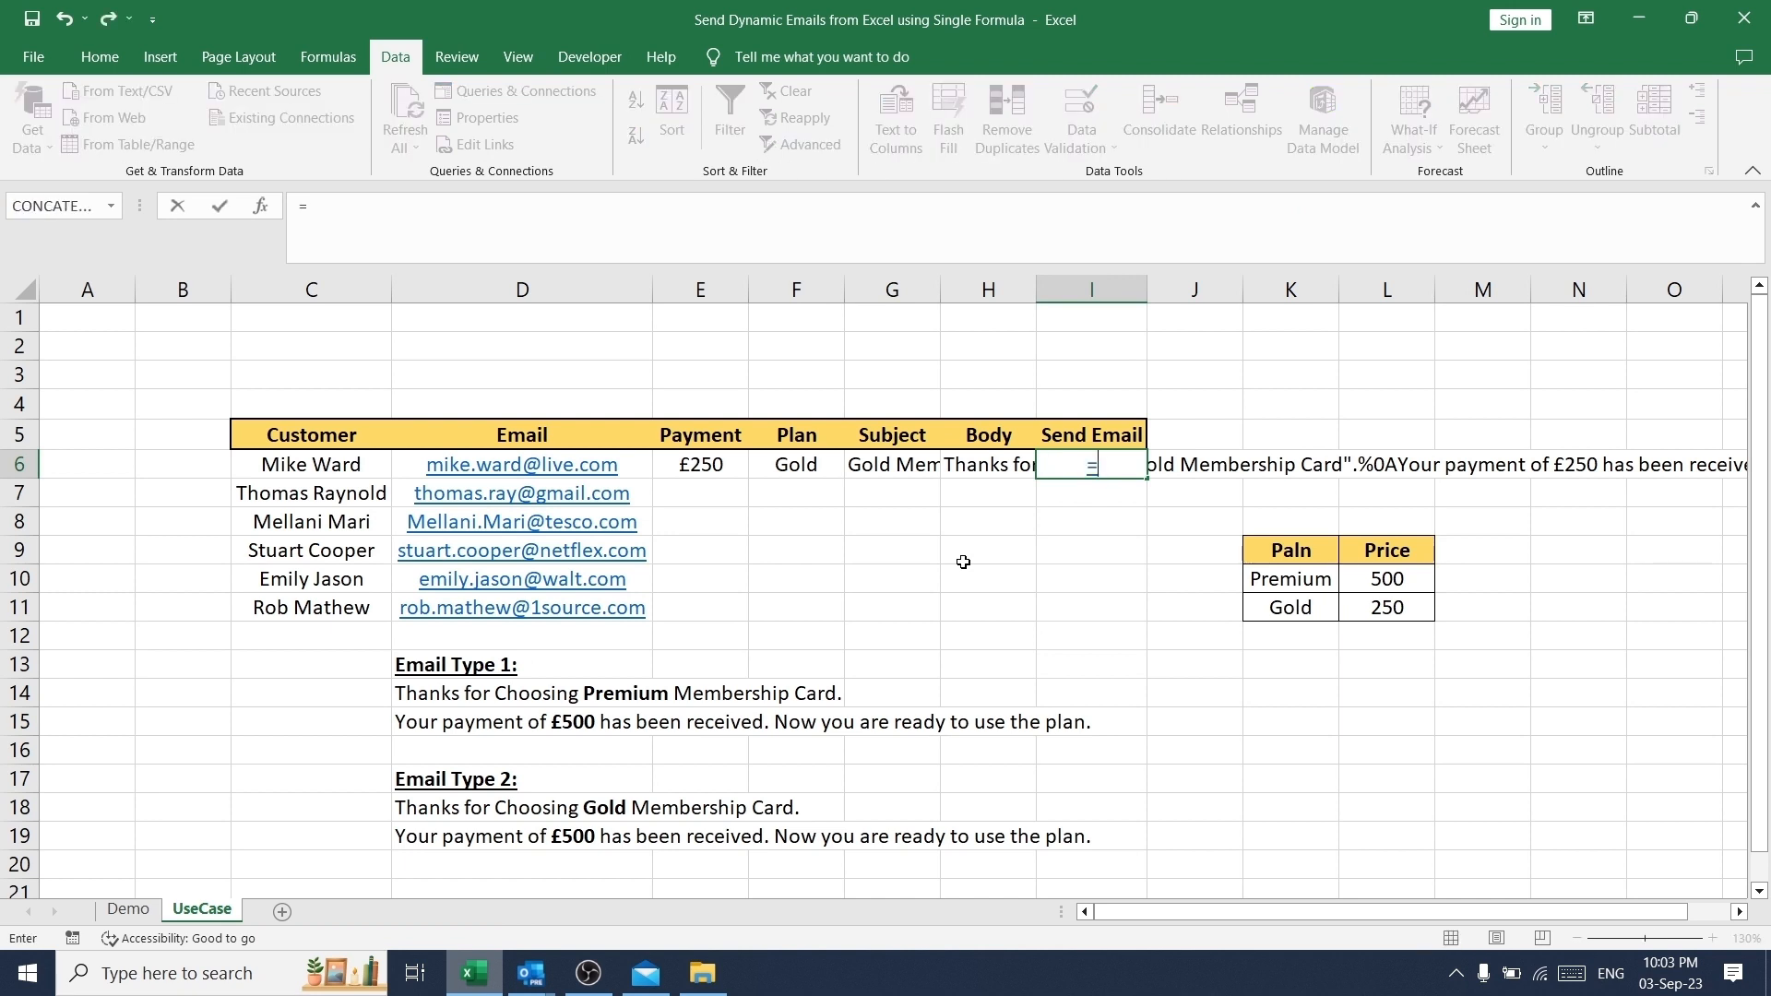
text(if(f6="","",hype)
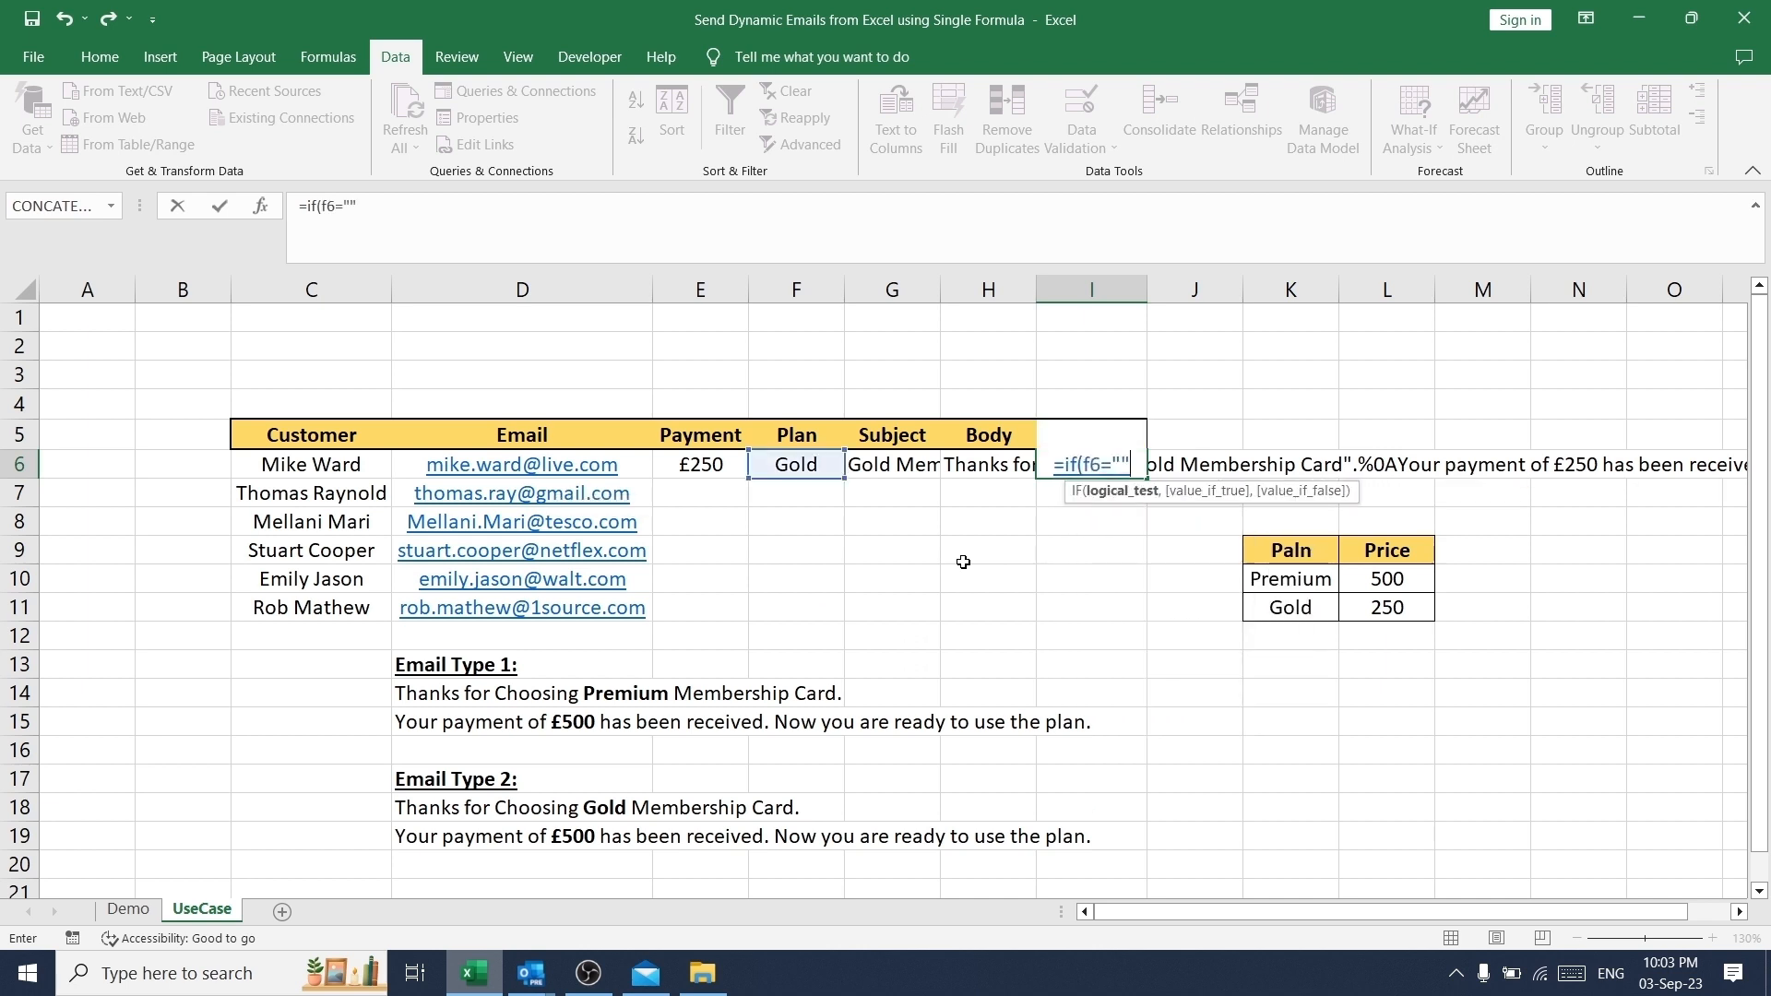
text(rlink()
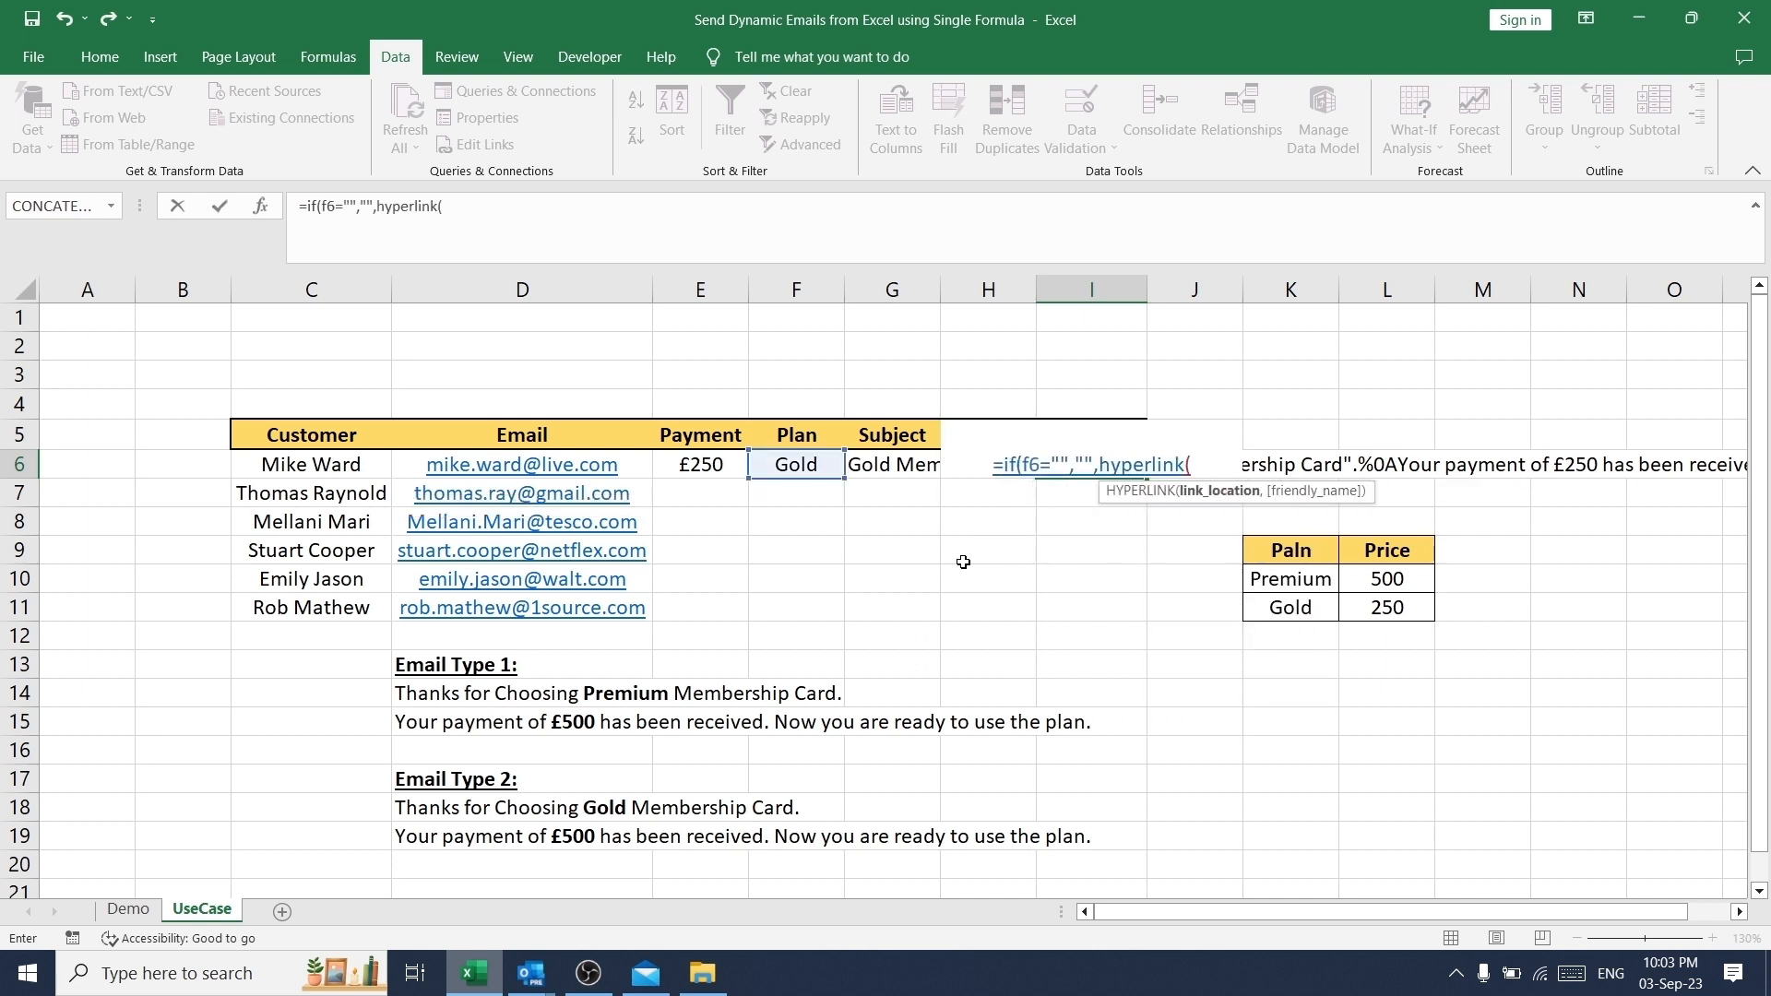
text("mailto:"&D6)
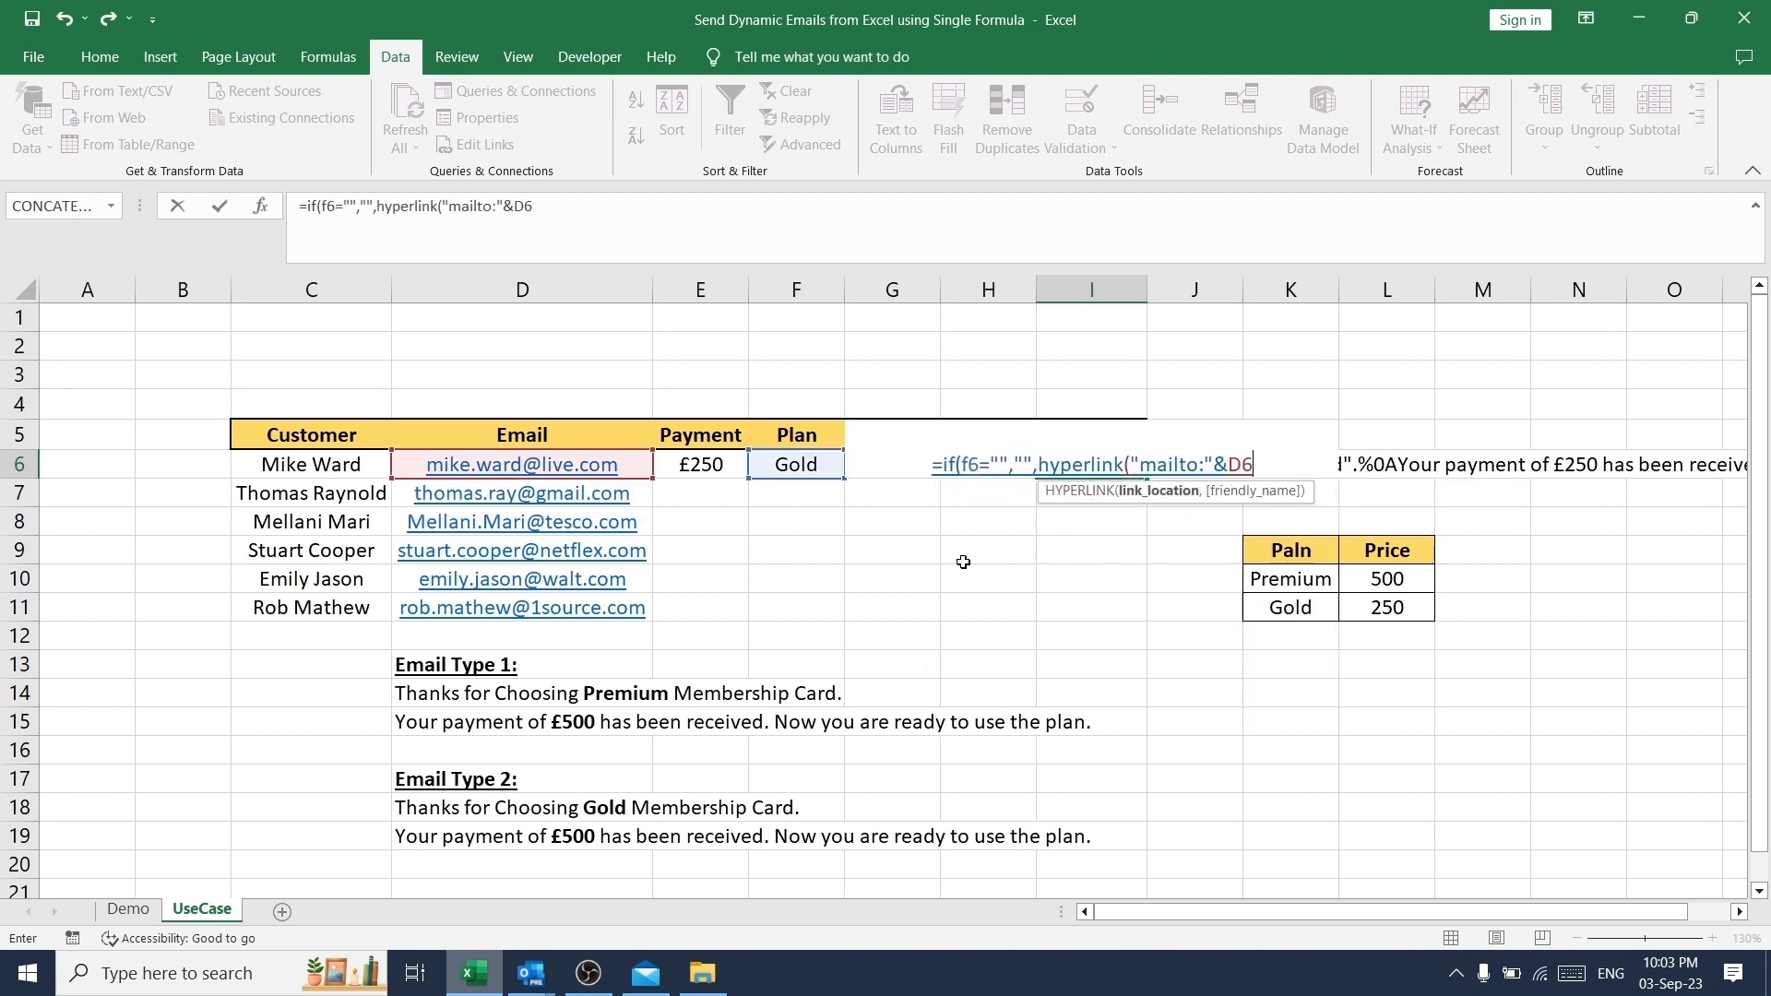
text( D "?su)
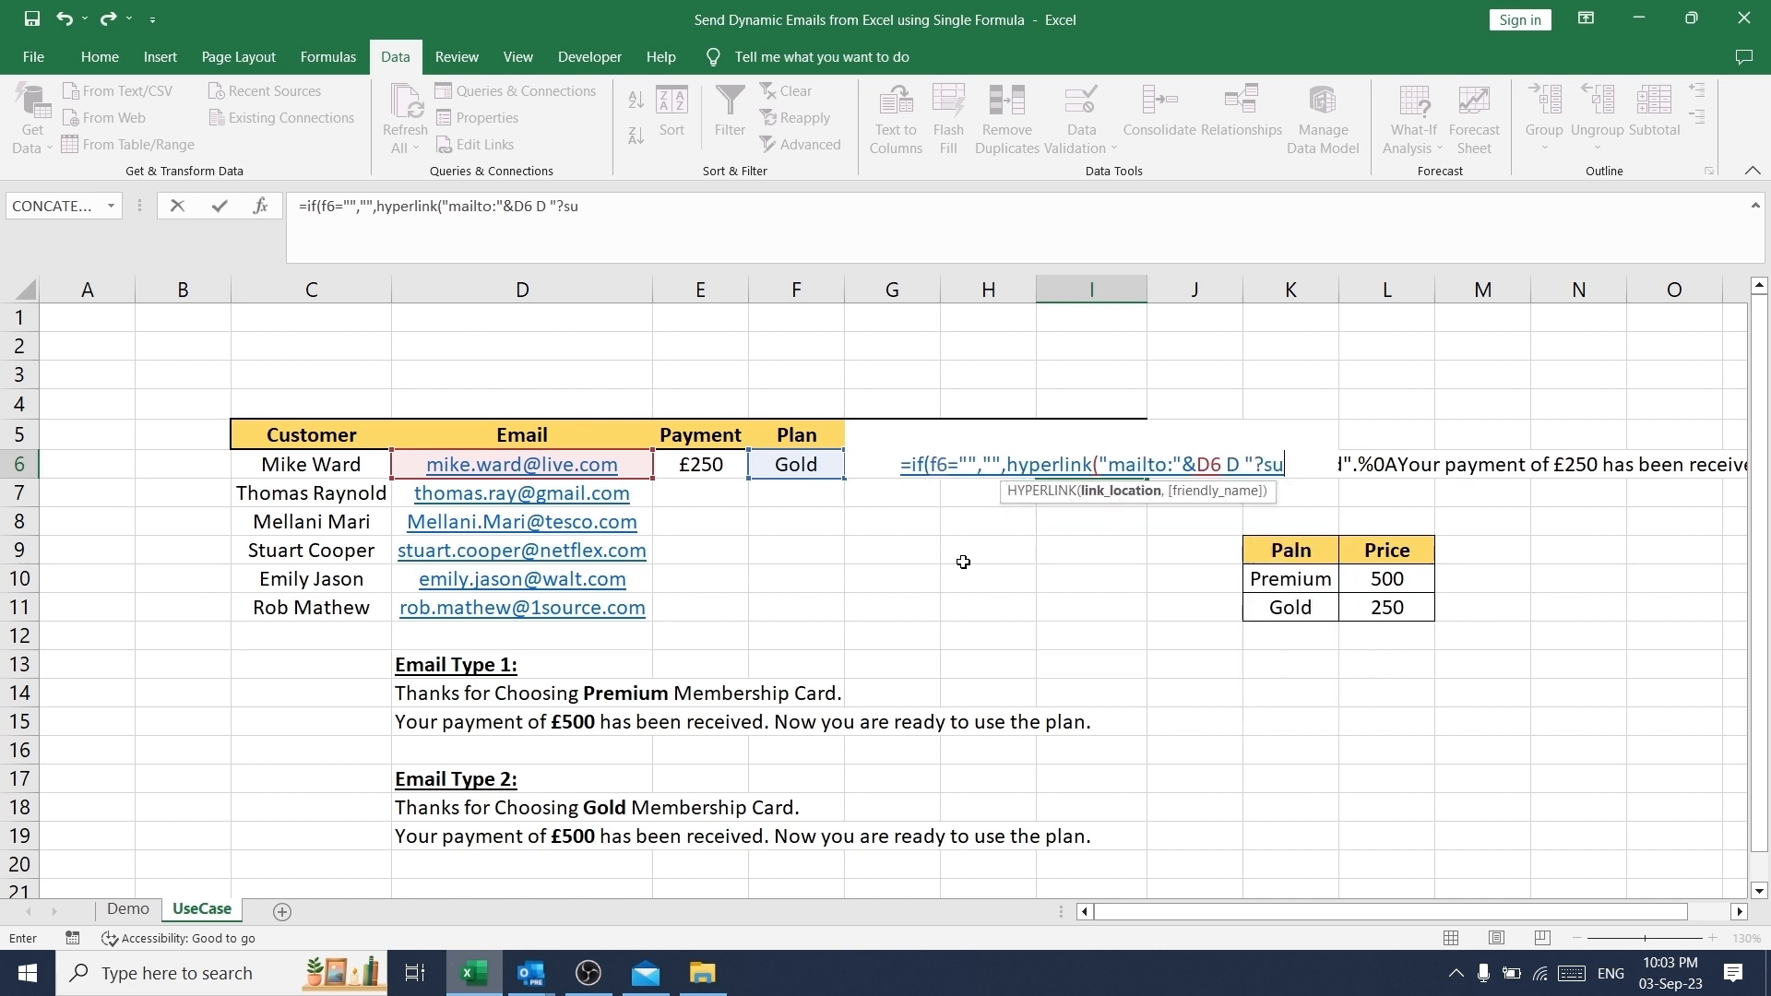
text(bject="& G6 & )
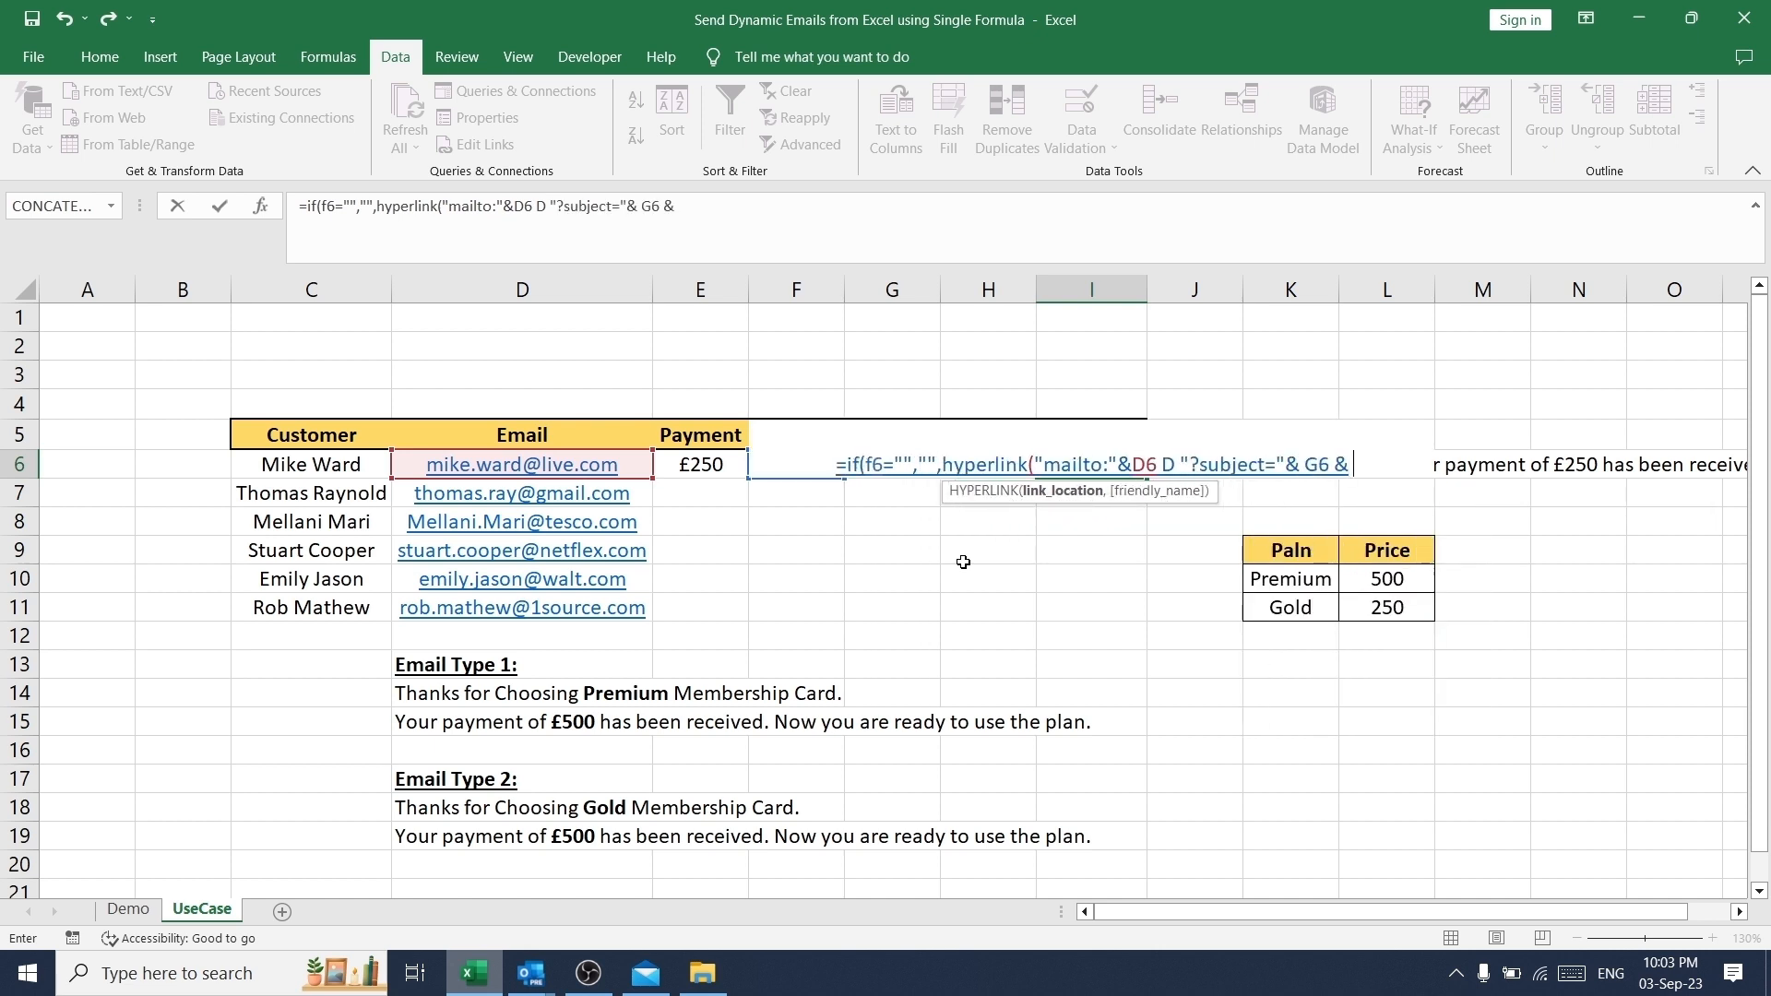
text("&body ="H6)
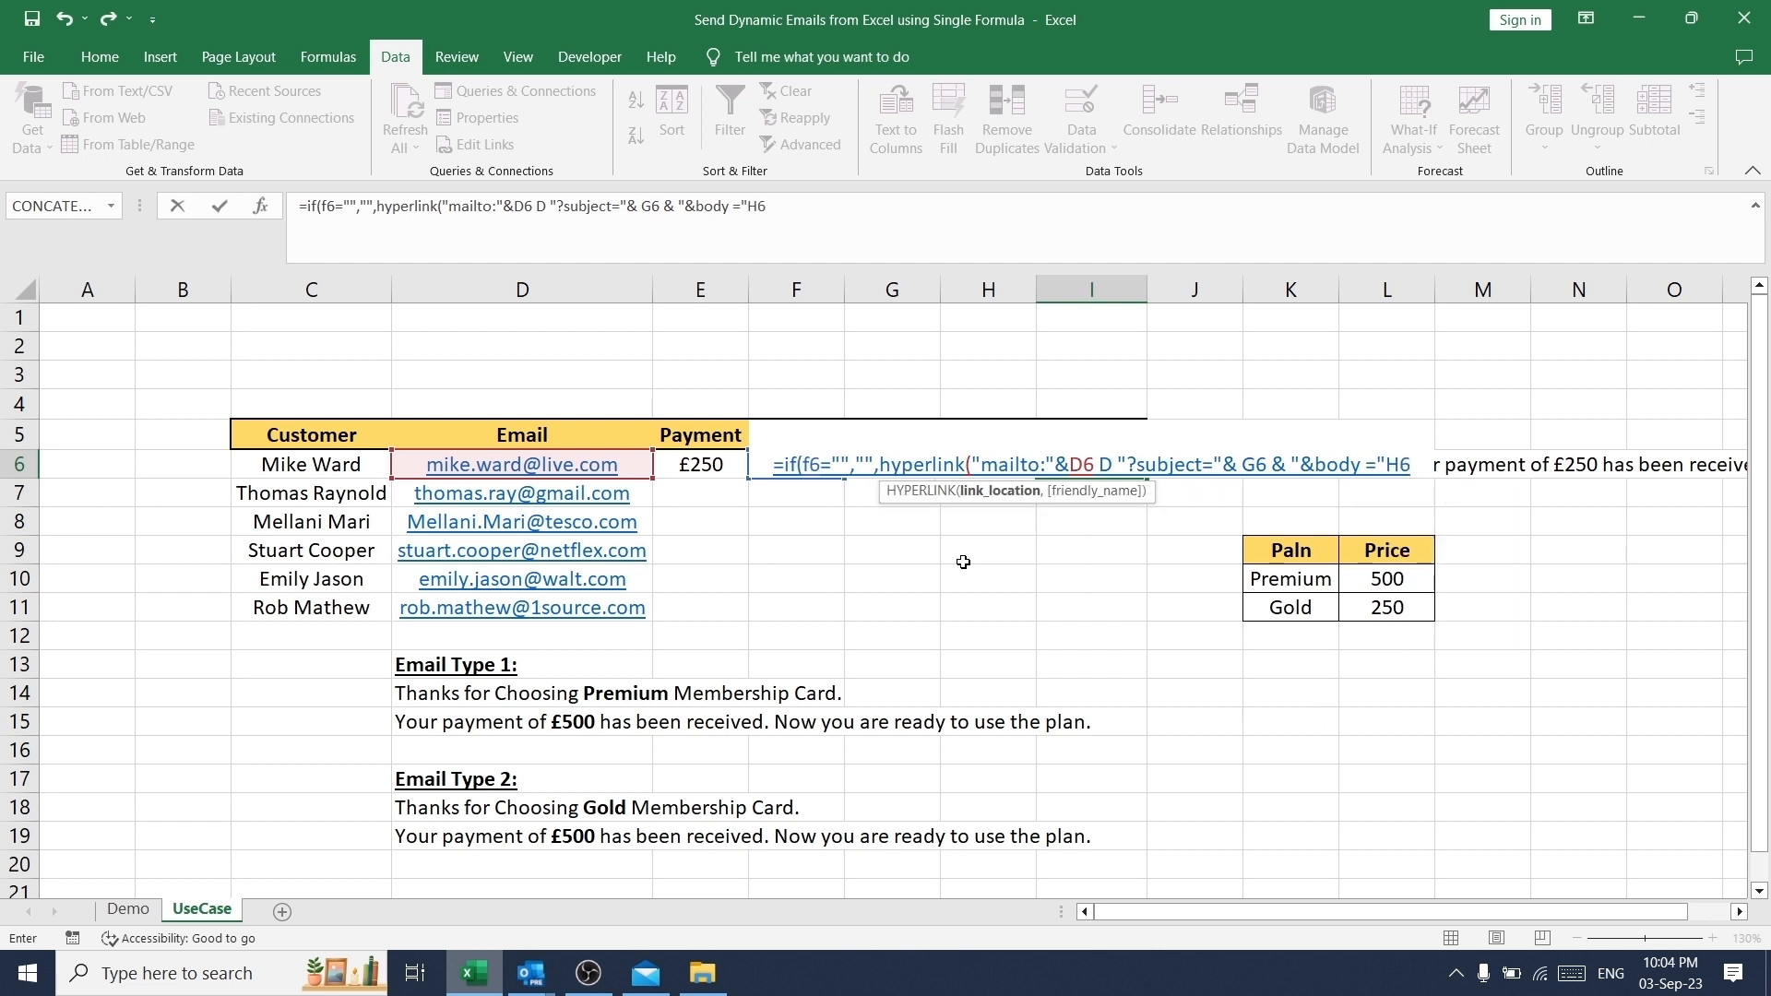
text(,"Send Emai)
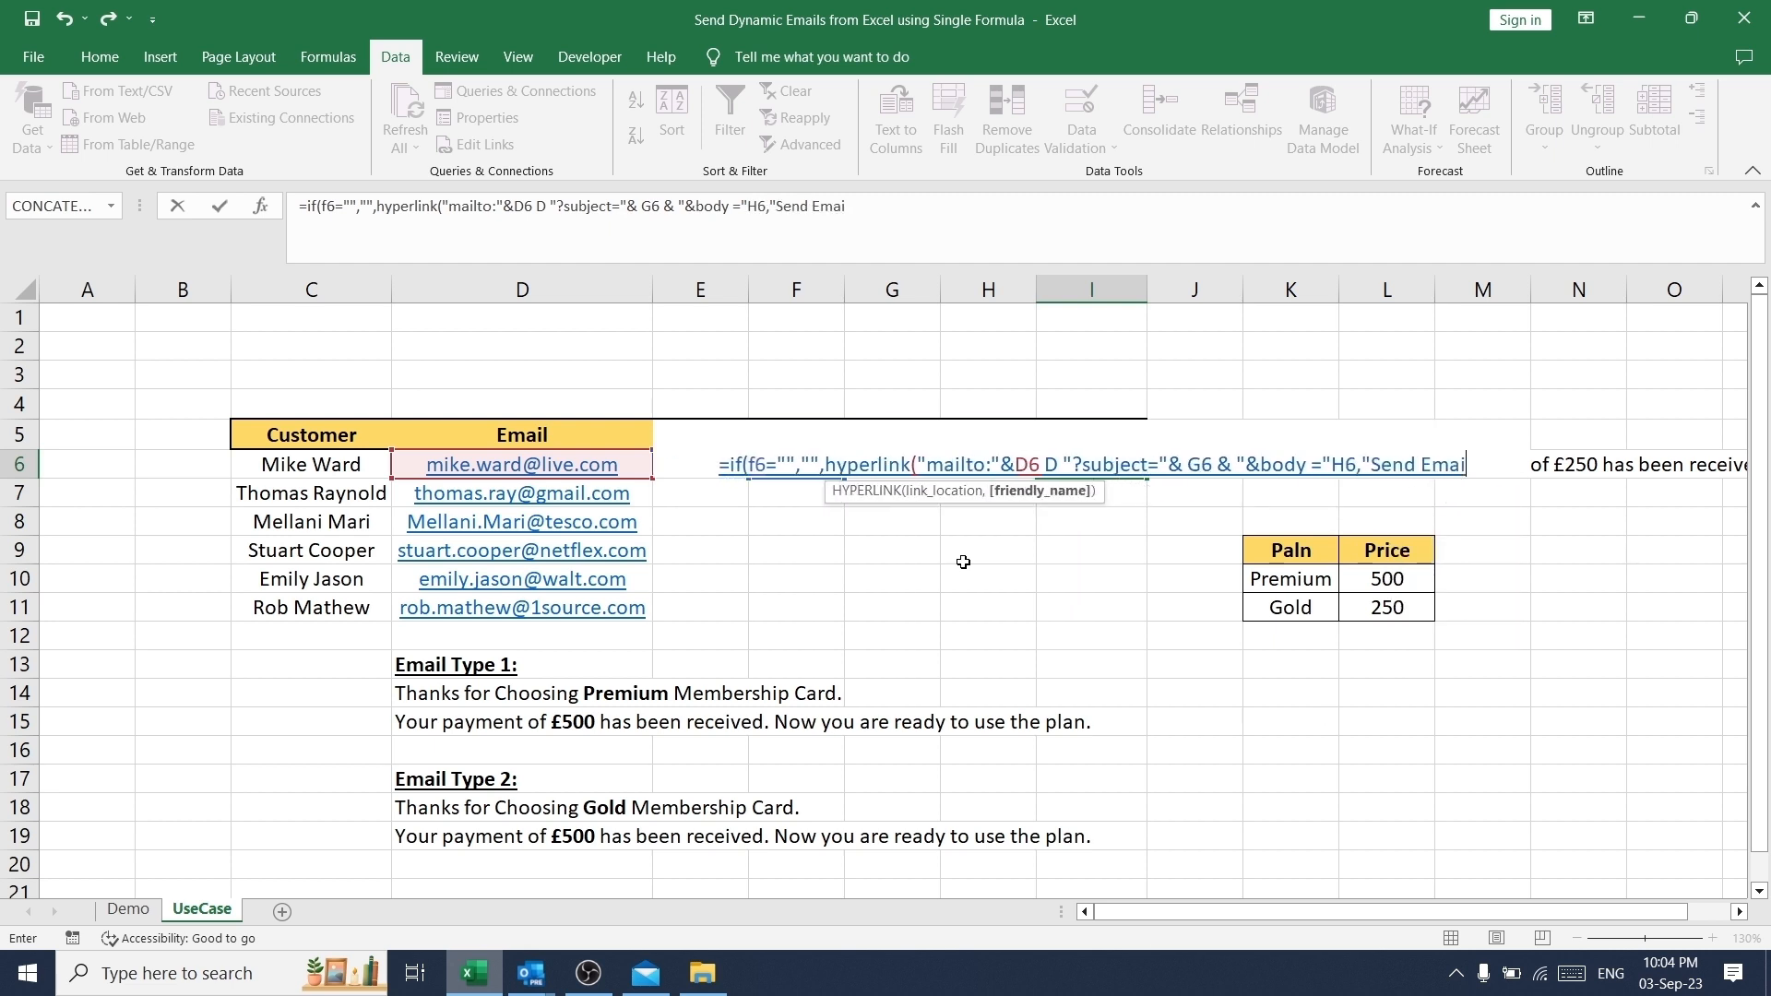
text(l")
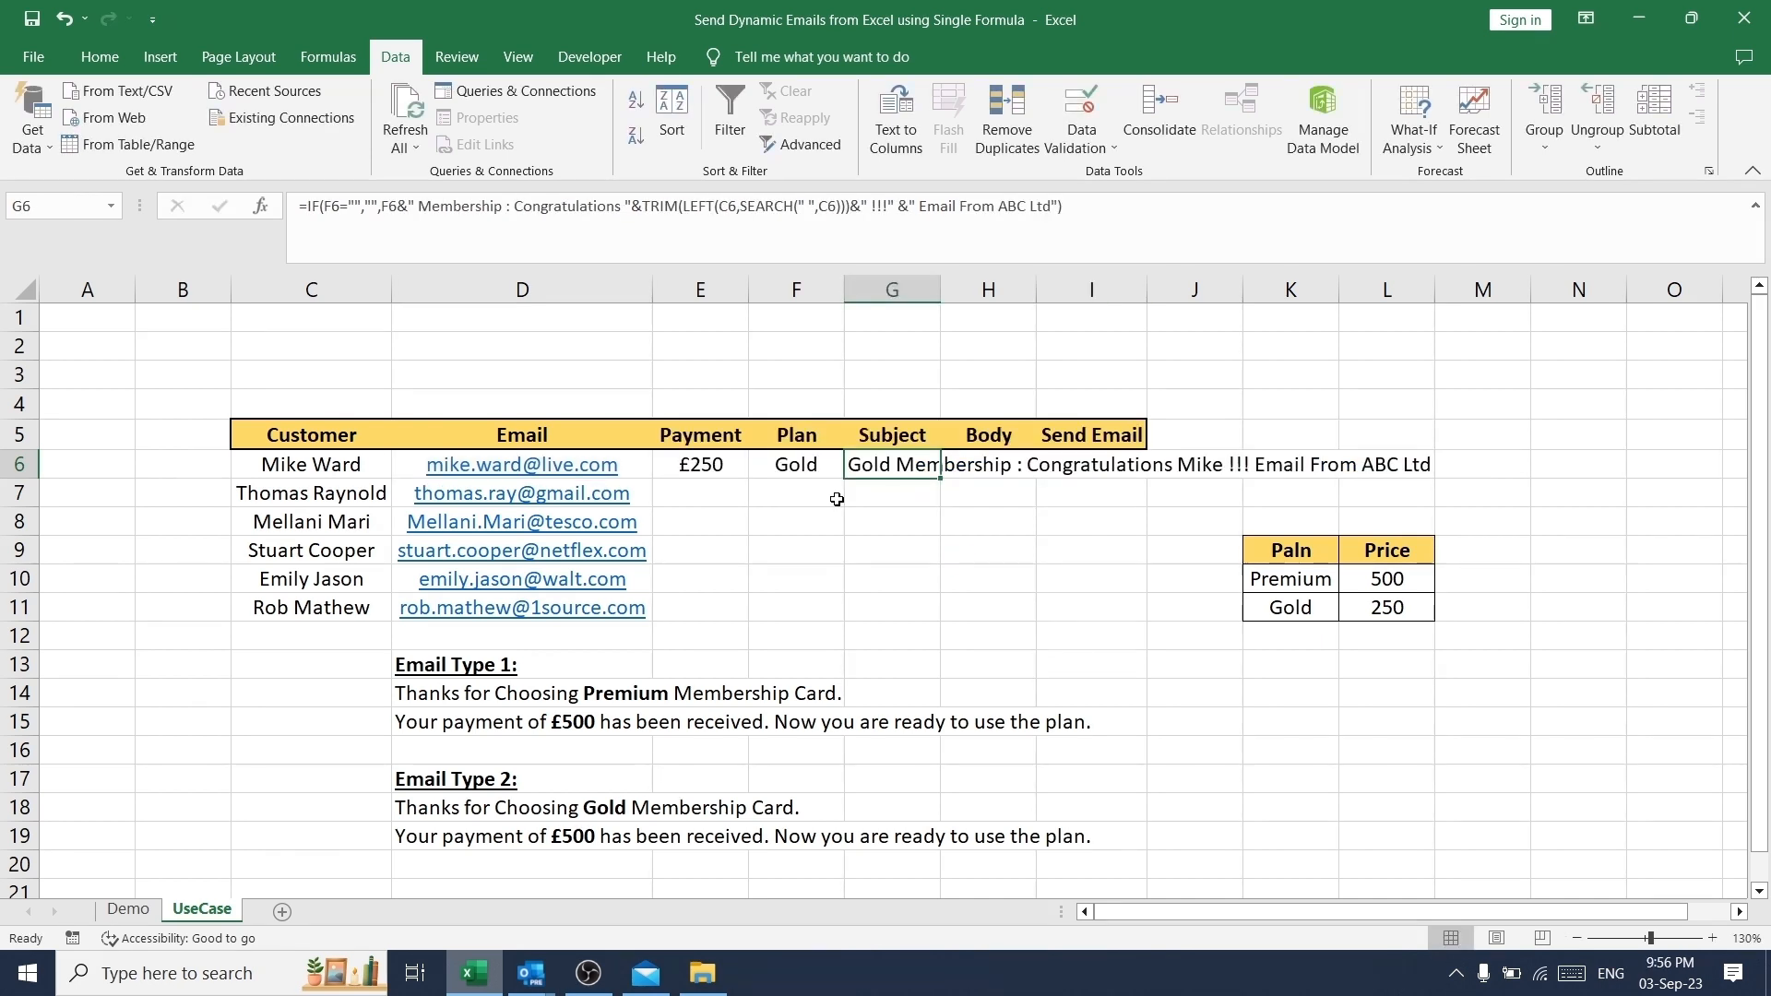
- Review the Subject cell G6 and the sample texts for Email Type 1 and Email Type 2 in D13:D15 and D17:D19
click(893, 496)
click(910, 471)
drag(422, 662, 434, 721)
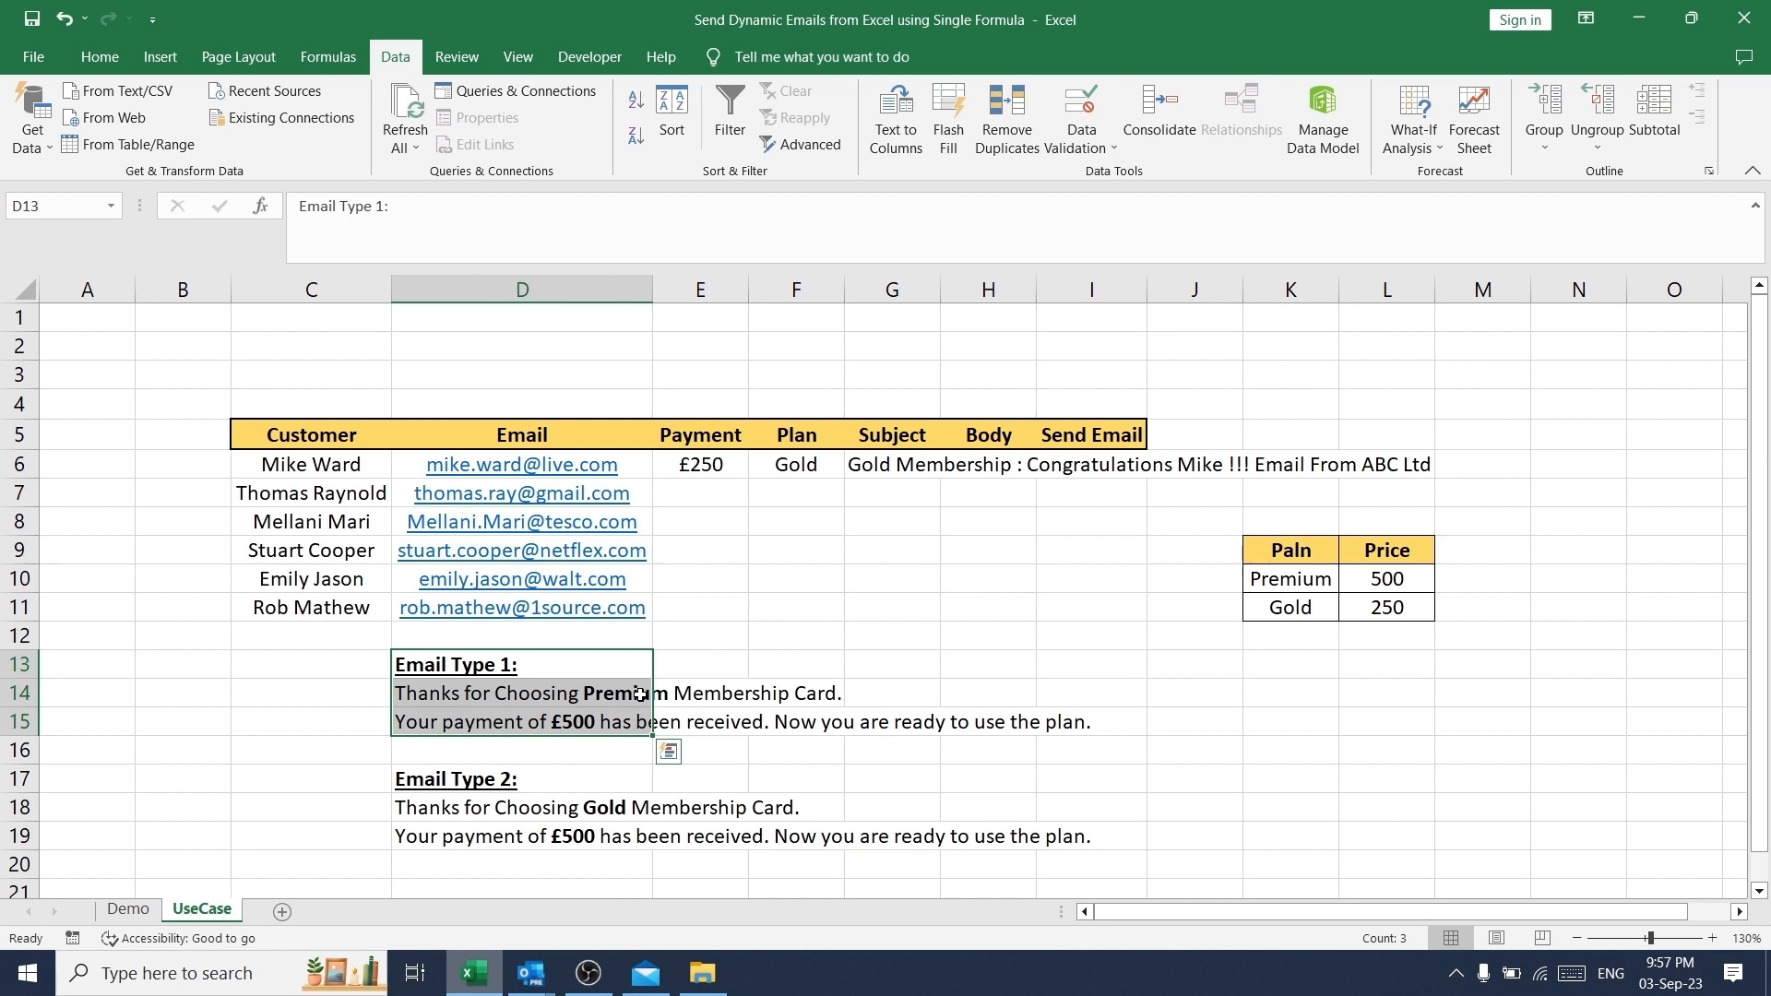
drag(426, 778, 433, 833)
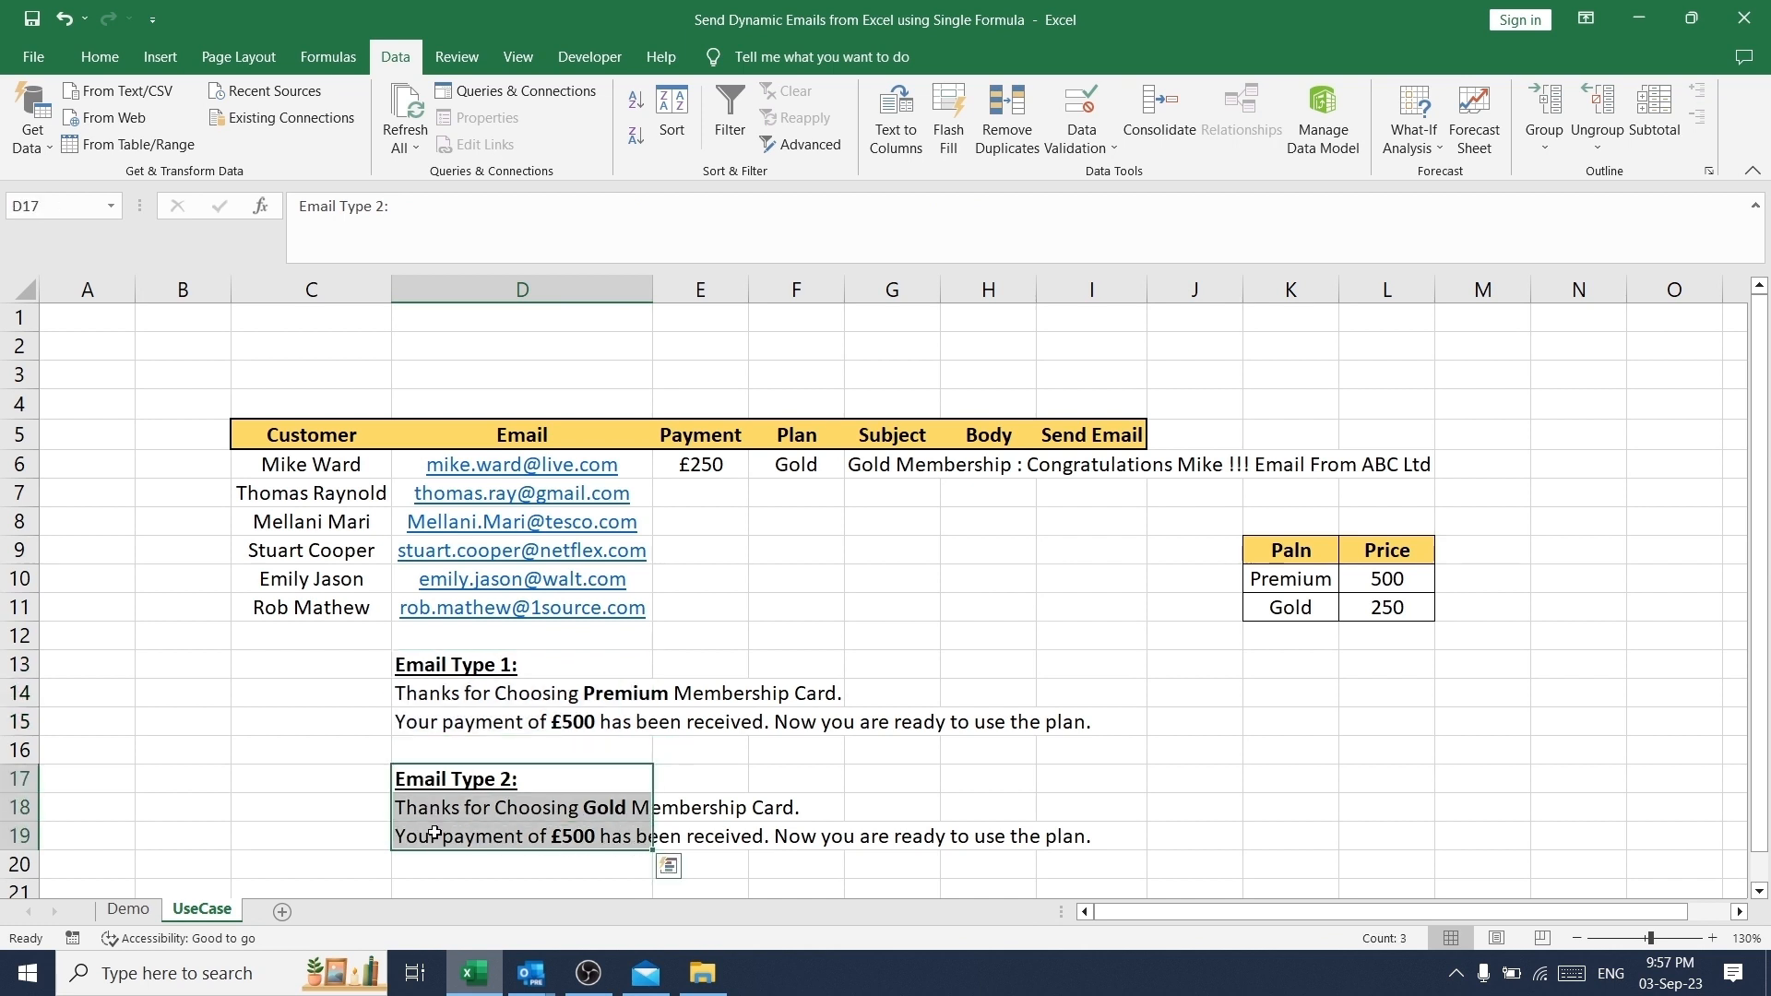
- Examine the Subject formula in G6 part by part, from the blank check and plan text to the first-name extraction and sender text, and cancel the edit
click(874, 474)
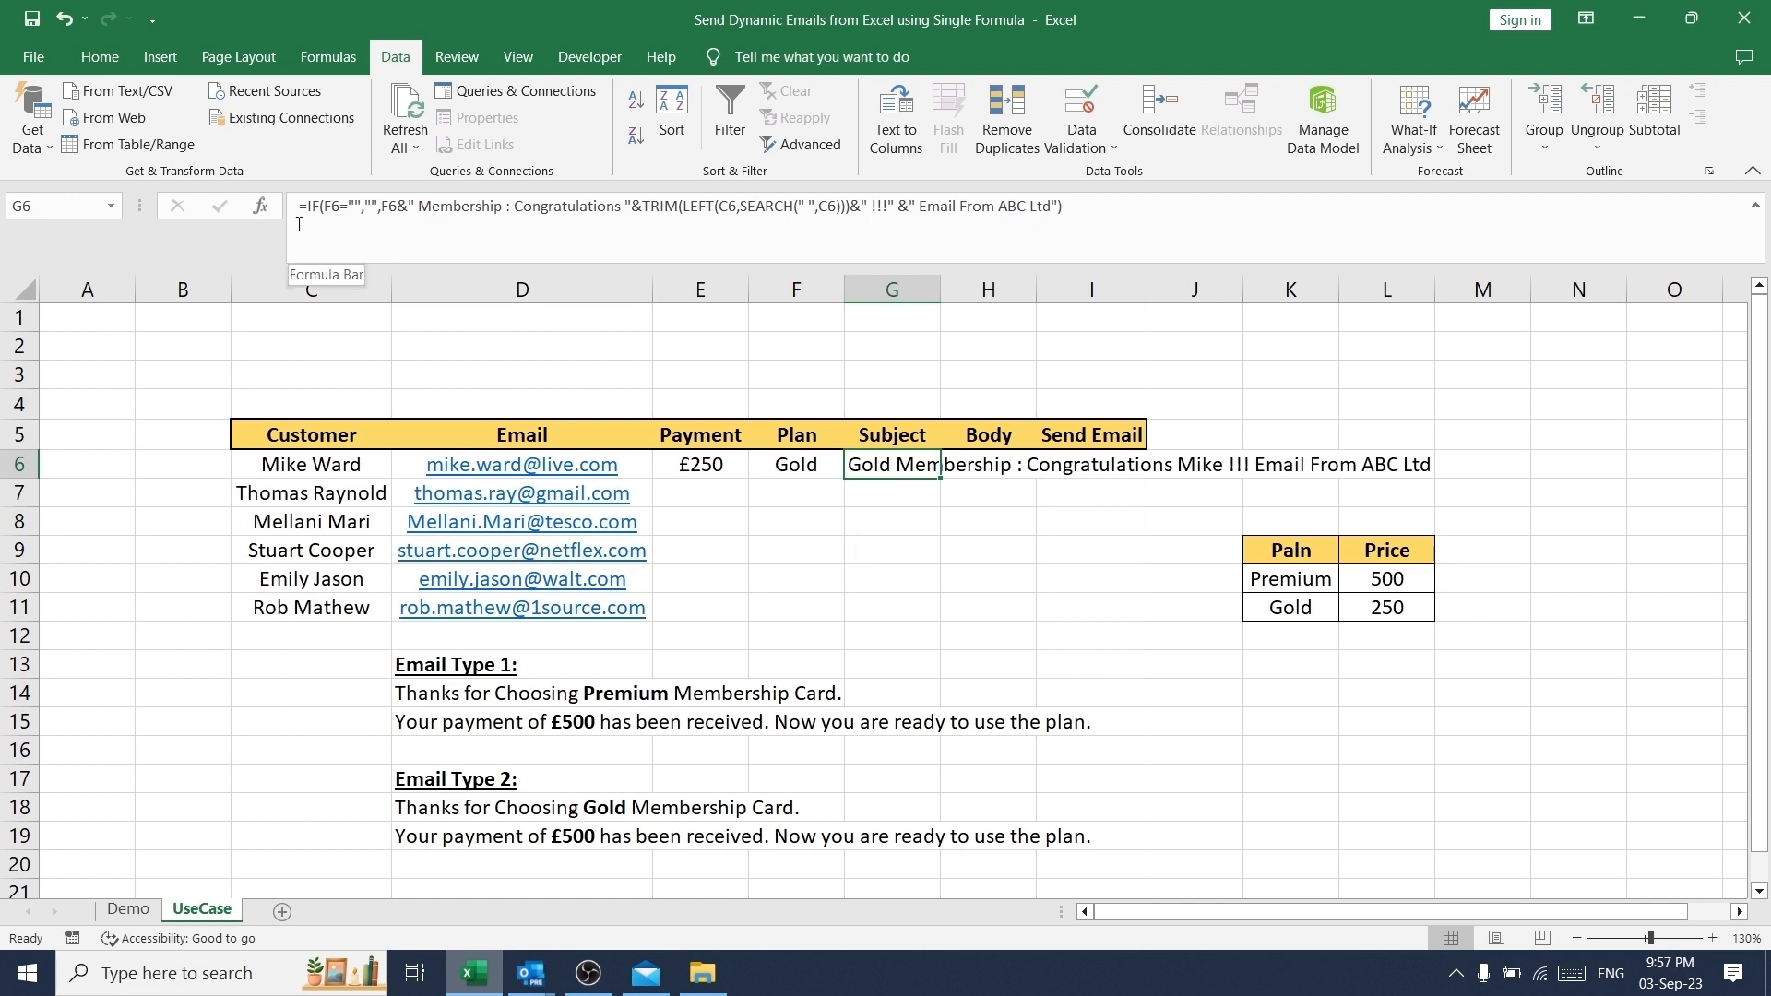
drag(299, 208, 378, 203)
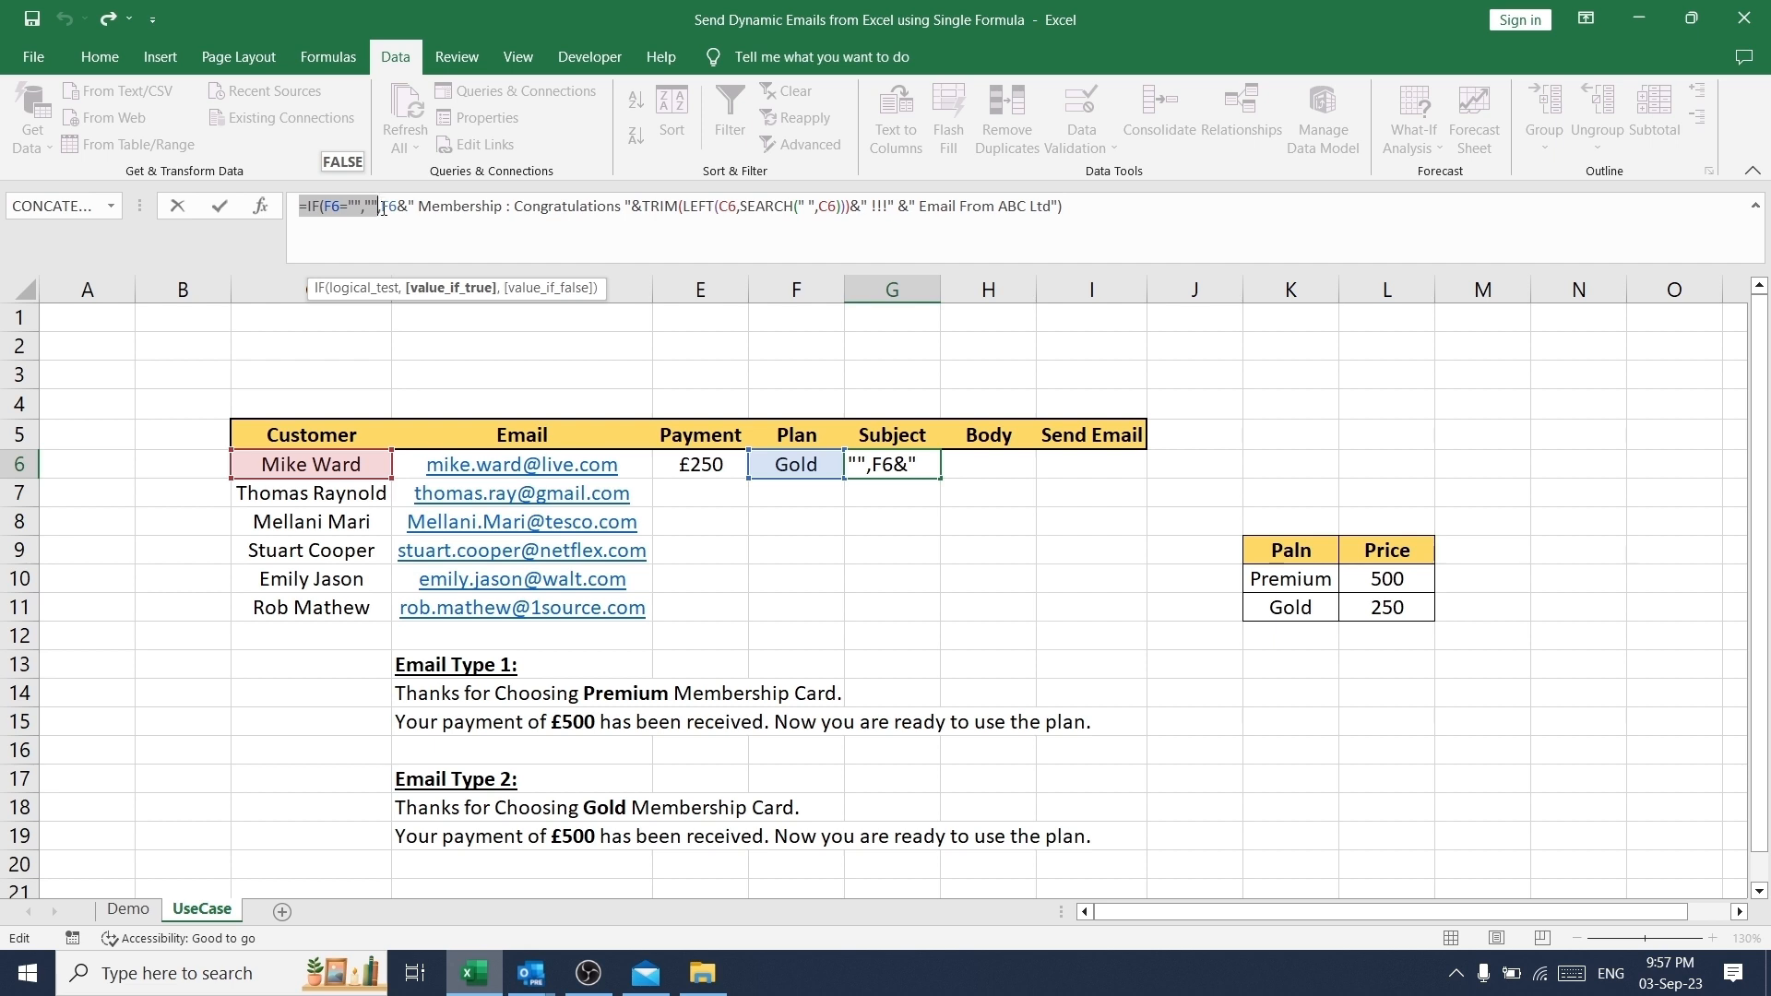
key(Right)
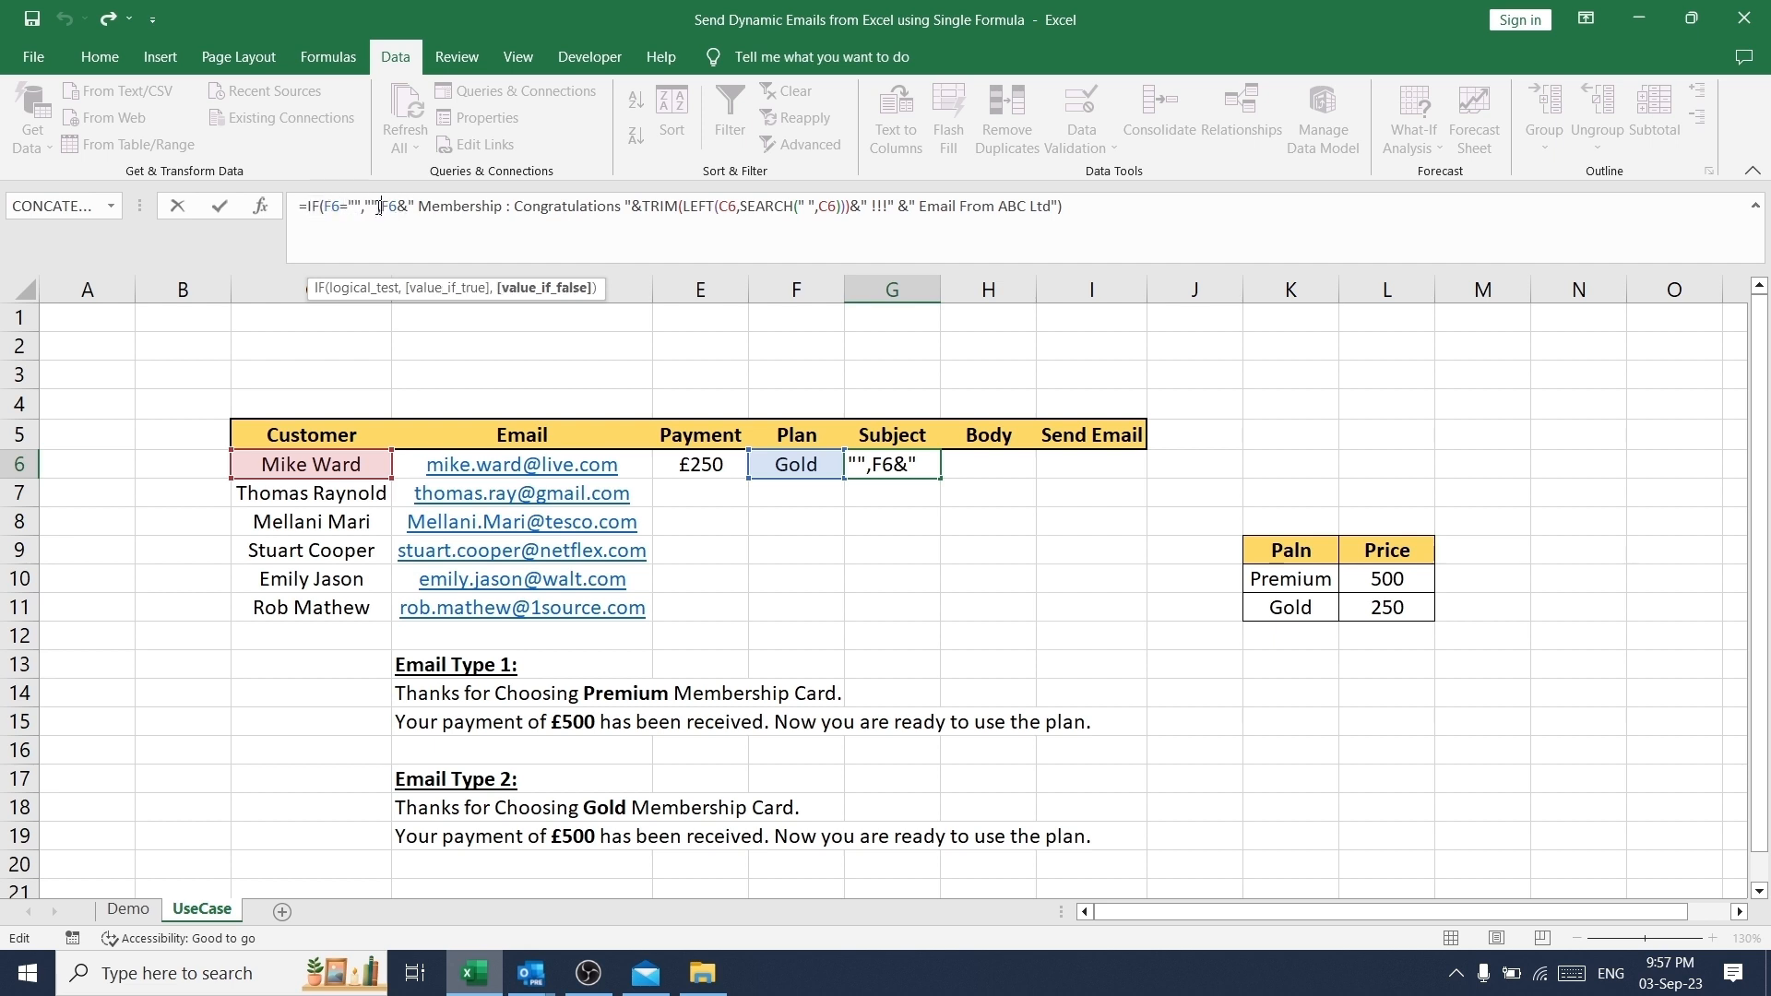
drag(379, 207, 408, 207)
drag(416, 207, 615, 208)
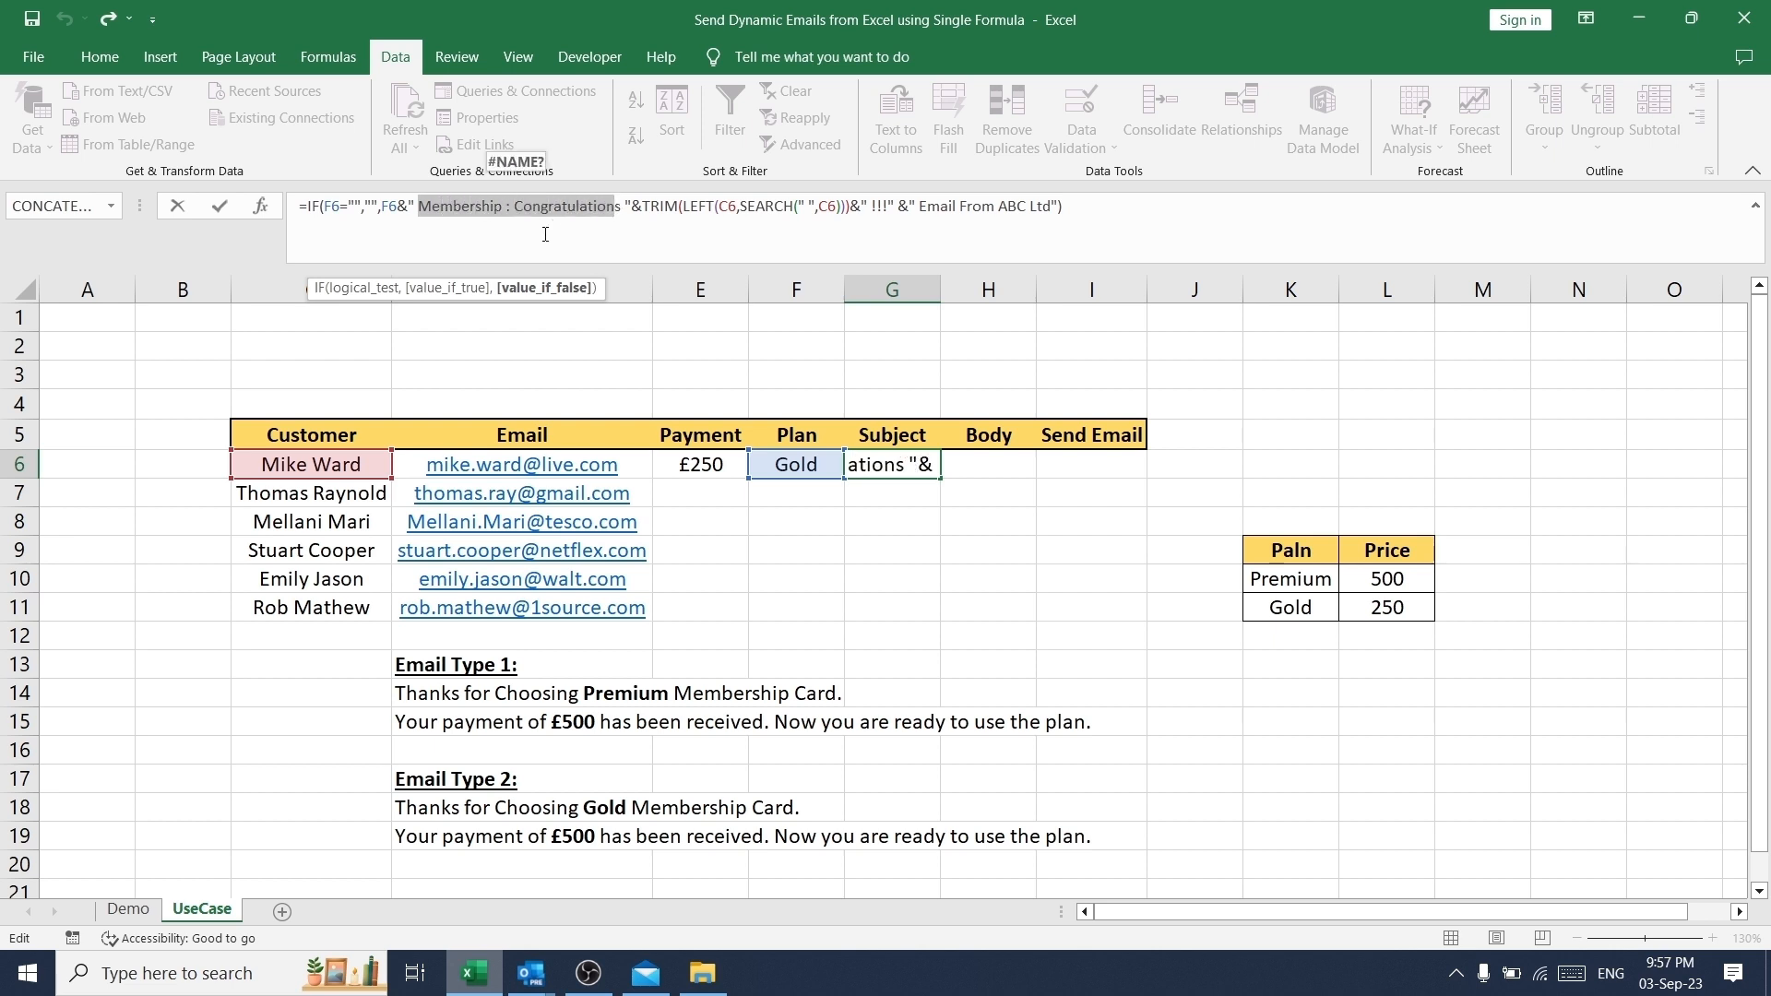
drag(633, 207, 766, 204)
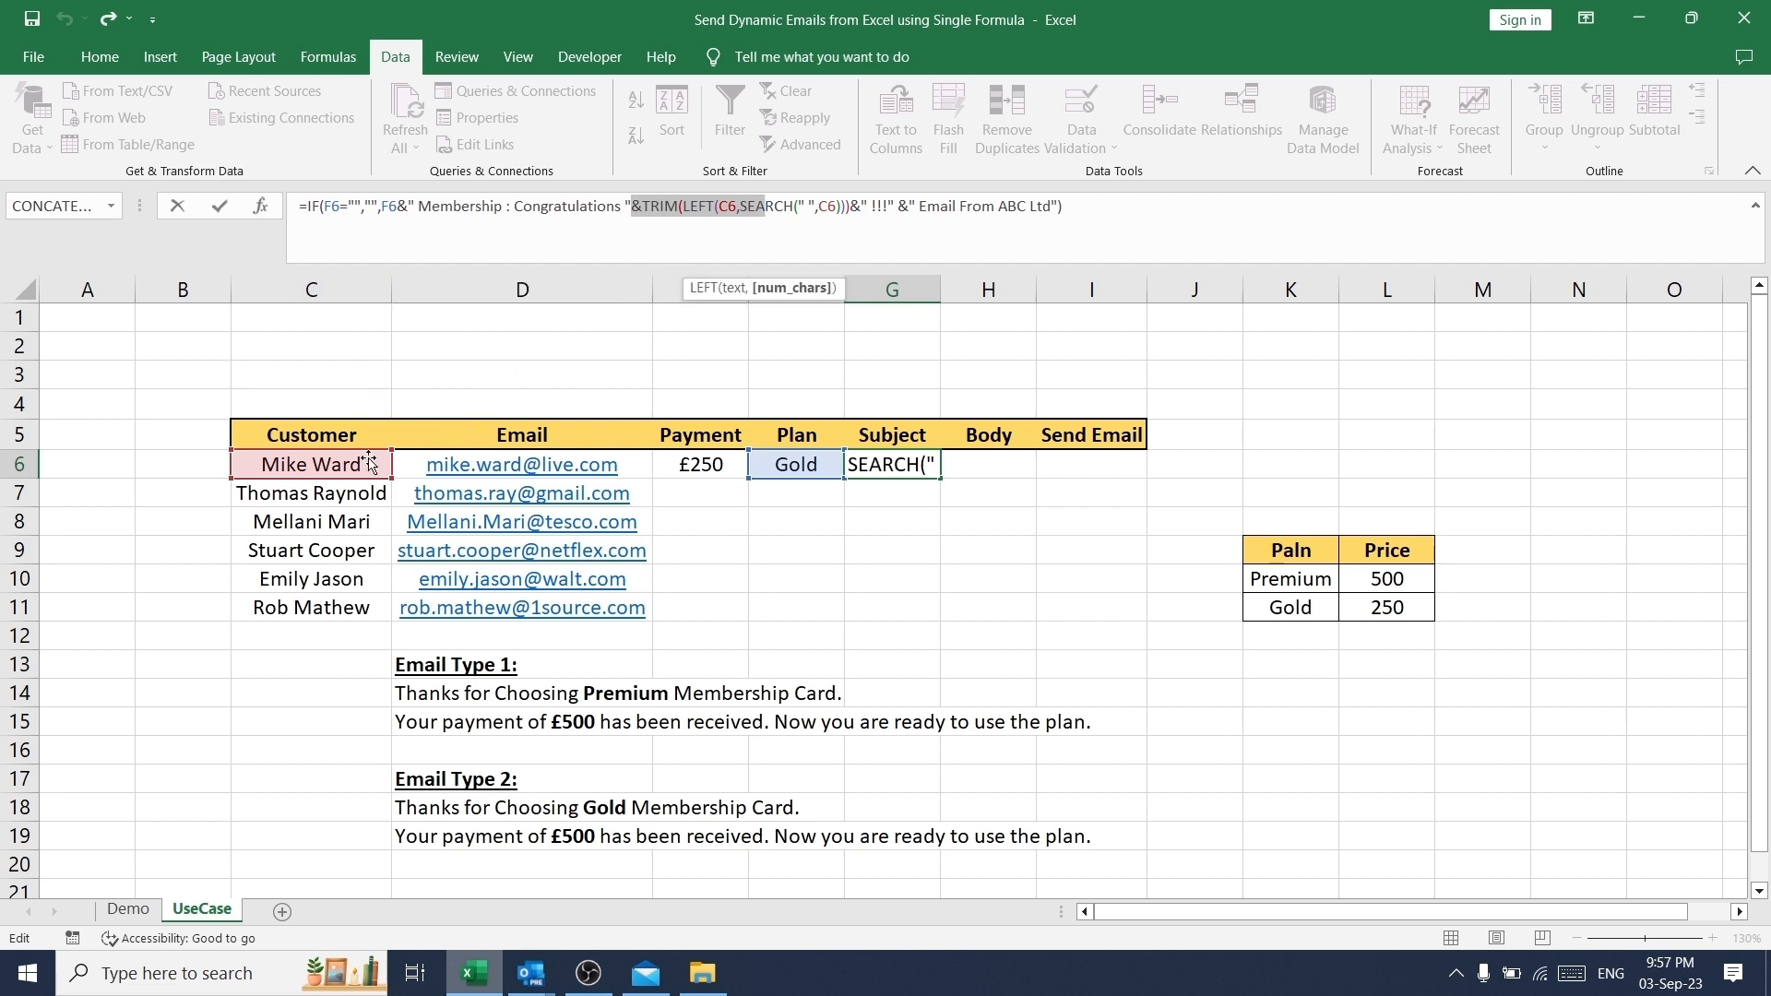
click(779, 209)
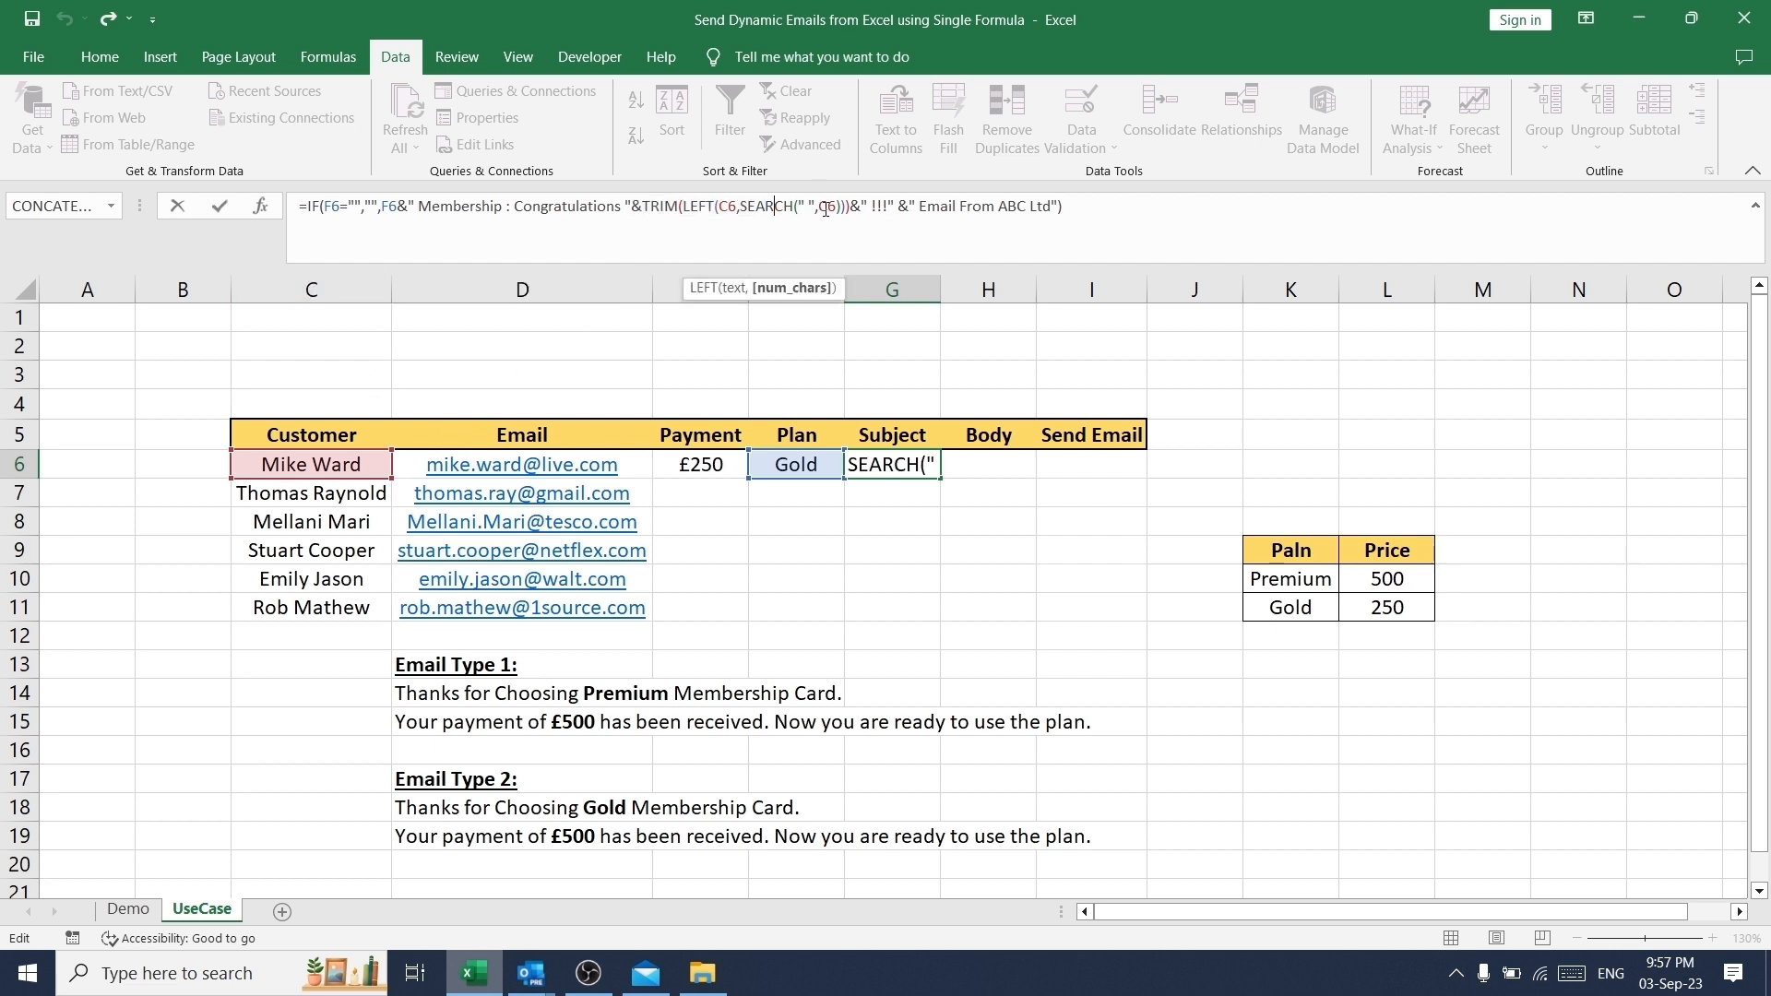
drag(838, 206, 773, 207)
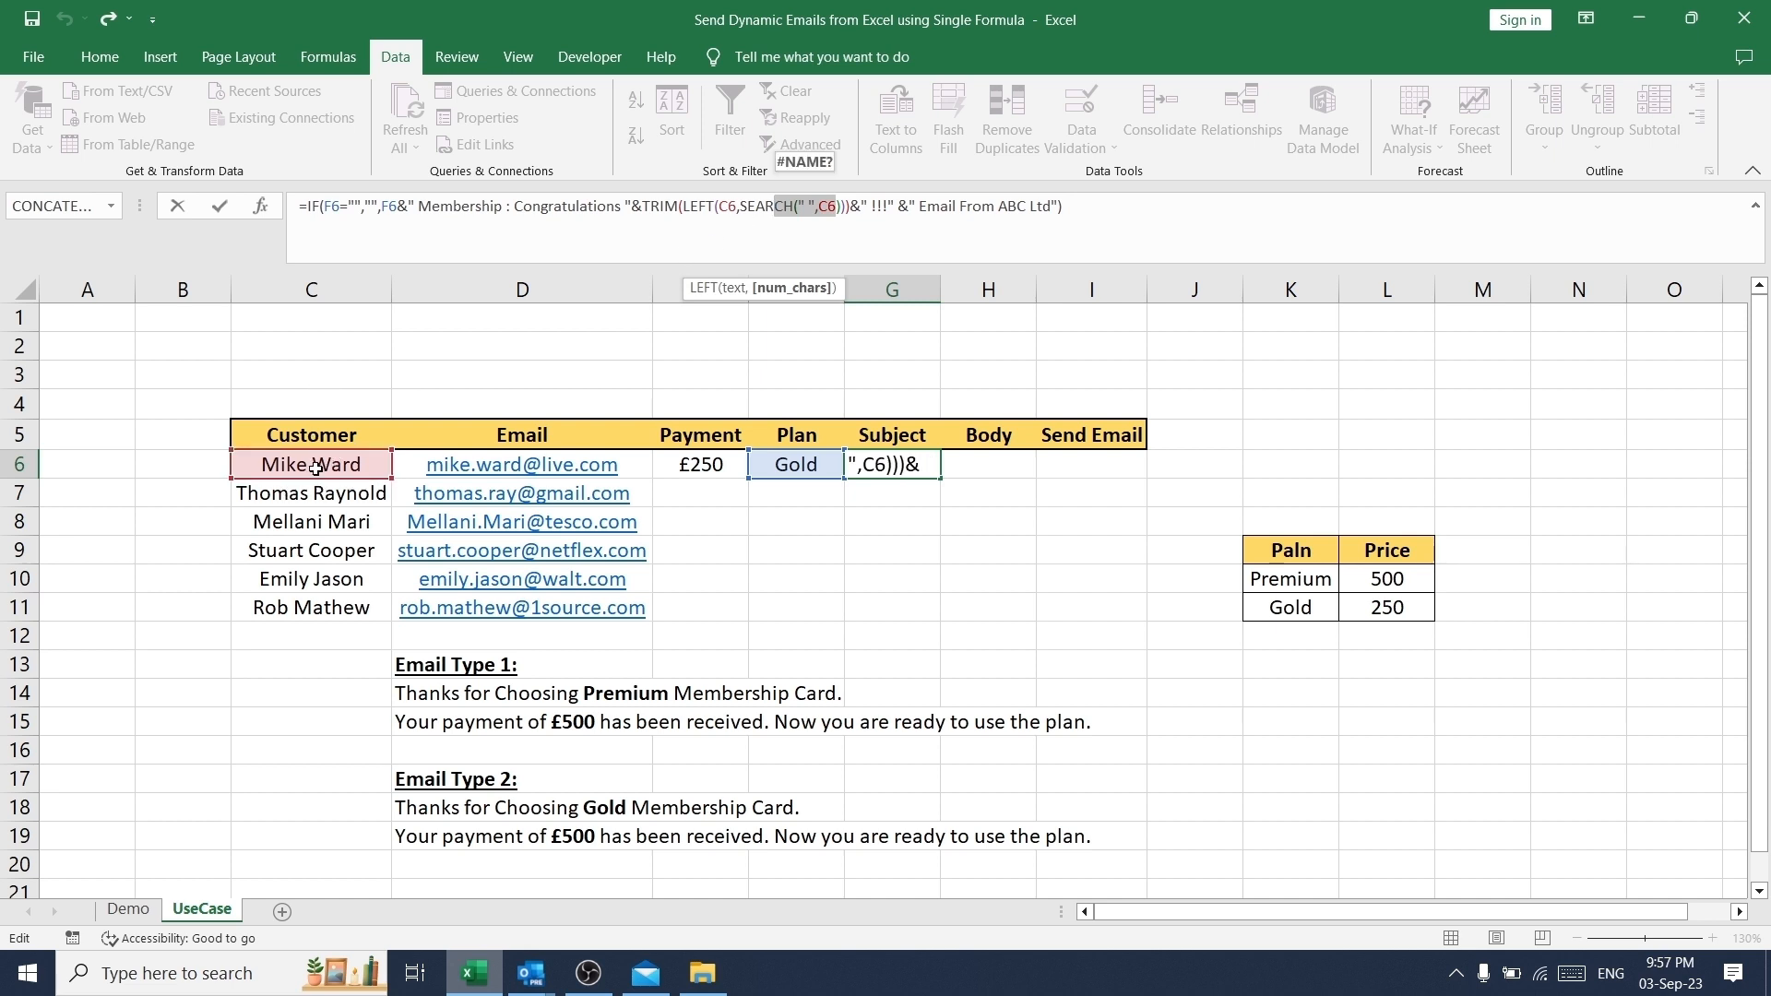
drag(897, 207, 852, 208)
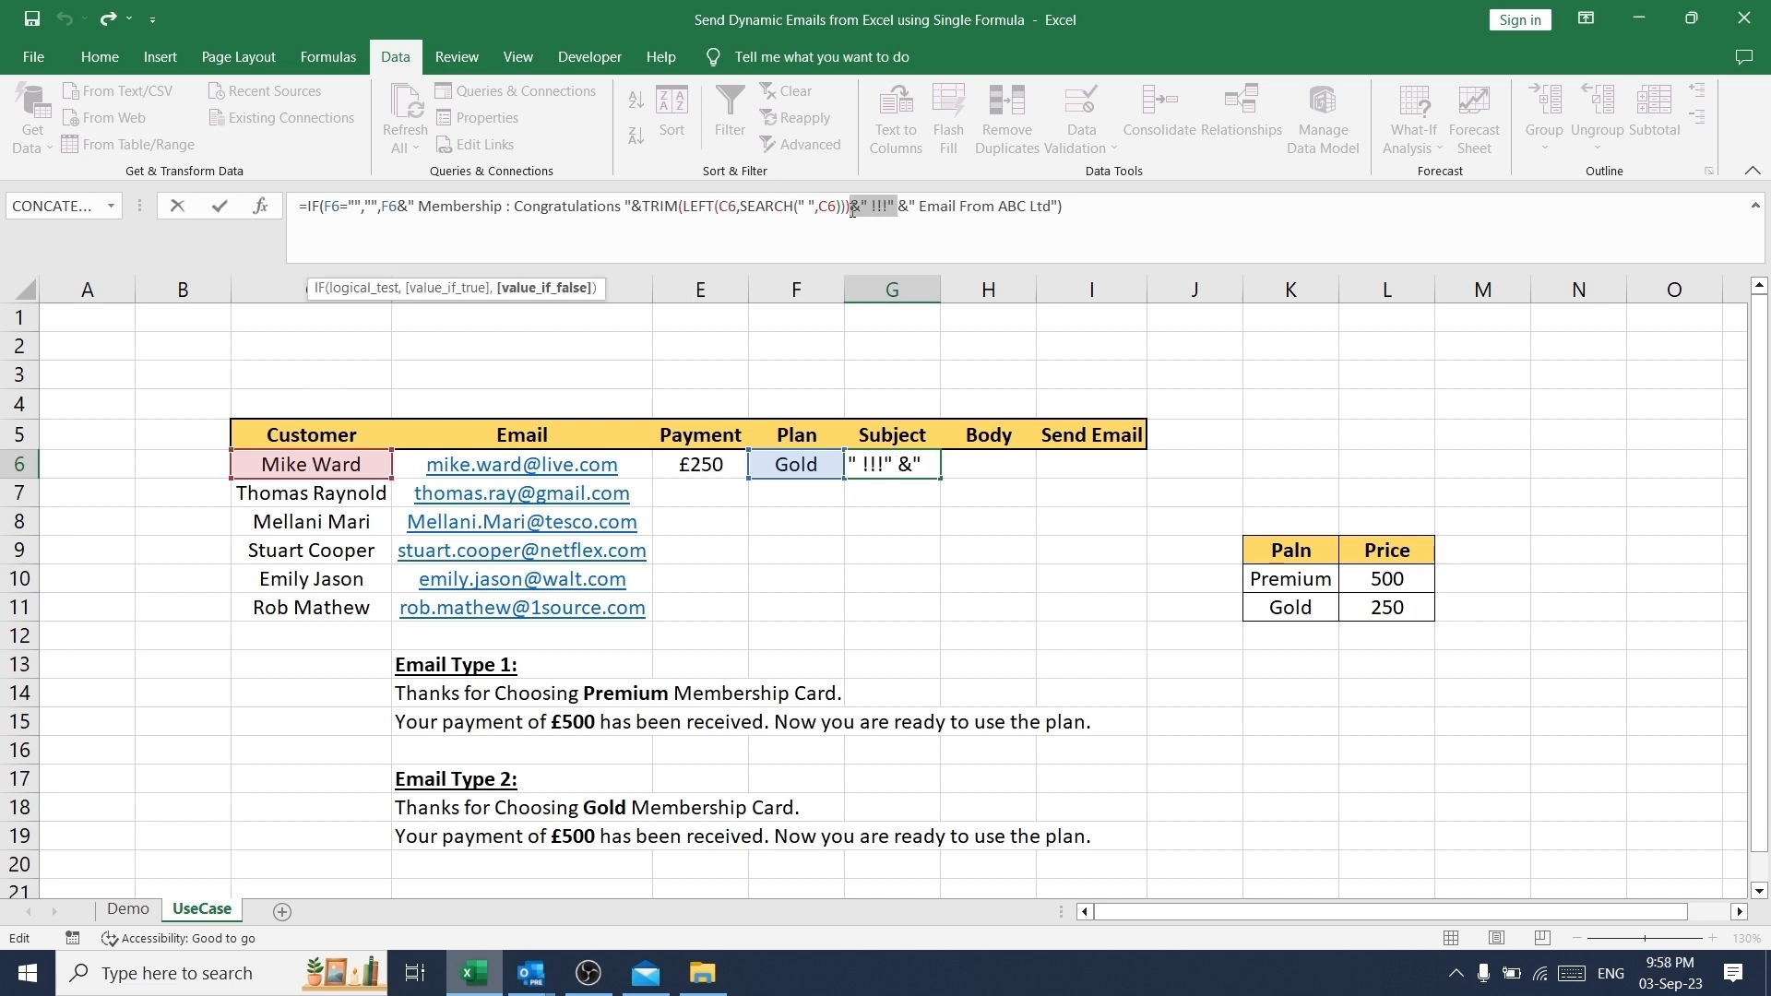
click(900, 207)
drag(900, 206, 843, 207)
click(925, 207)
drag(890, 207, 1044, 207)
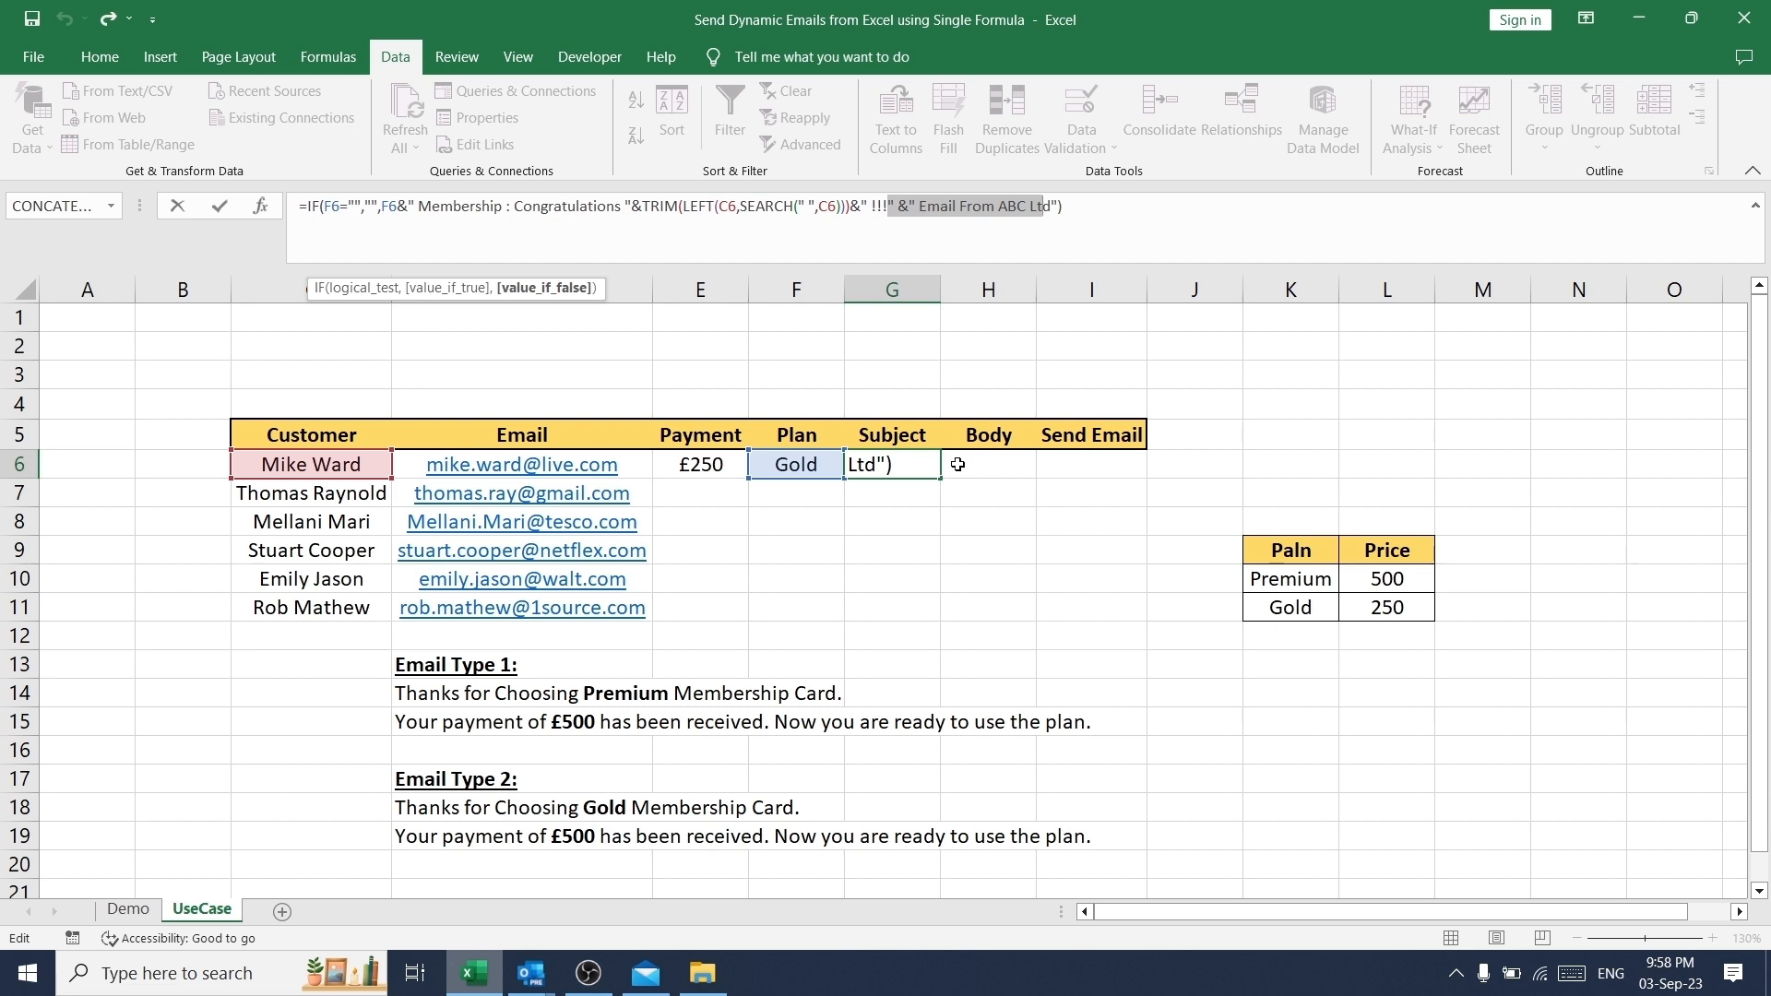
click(989, 464)
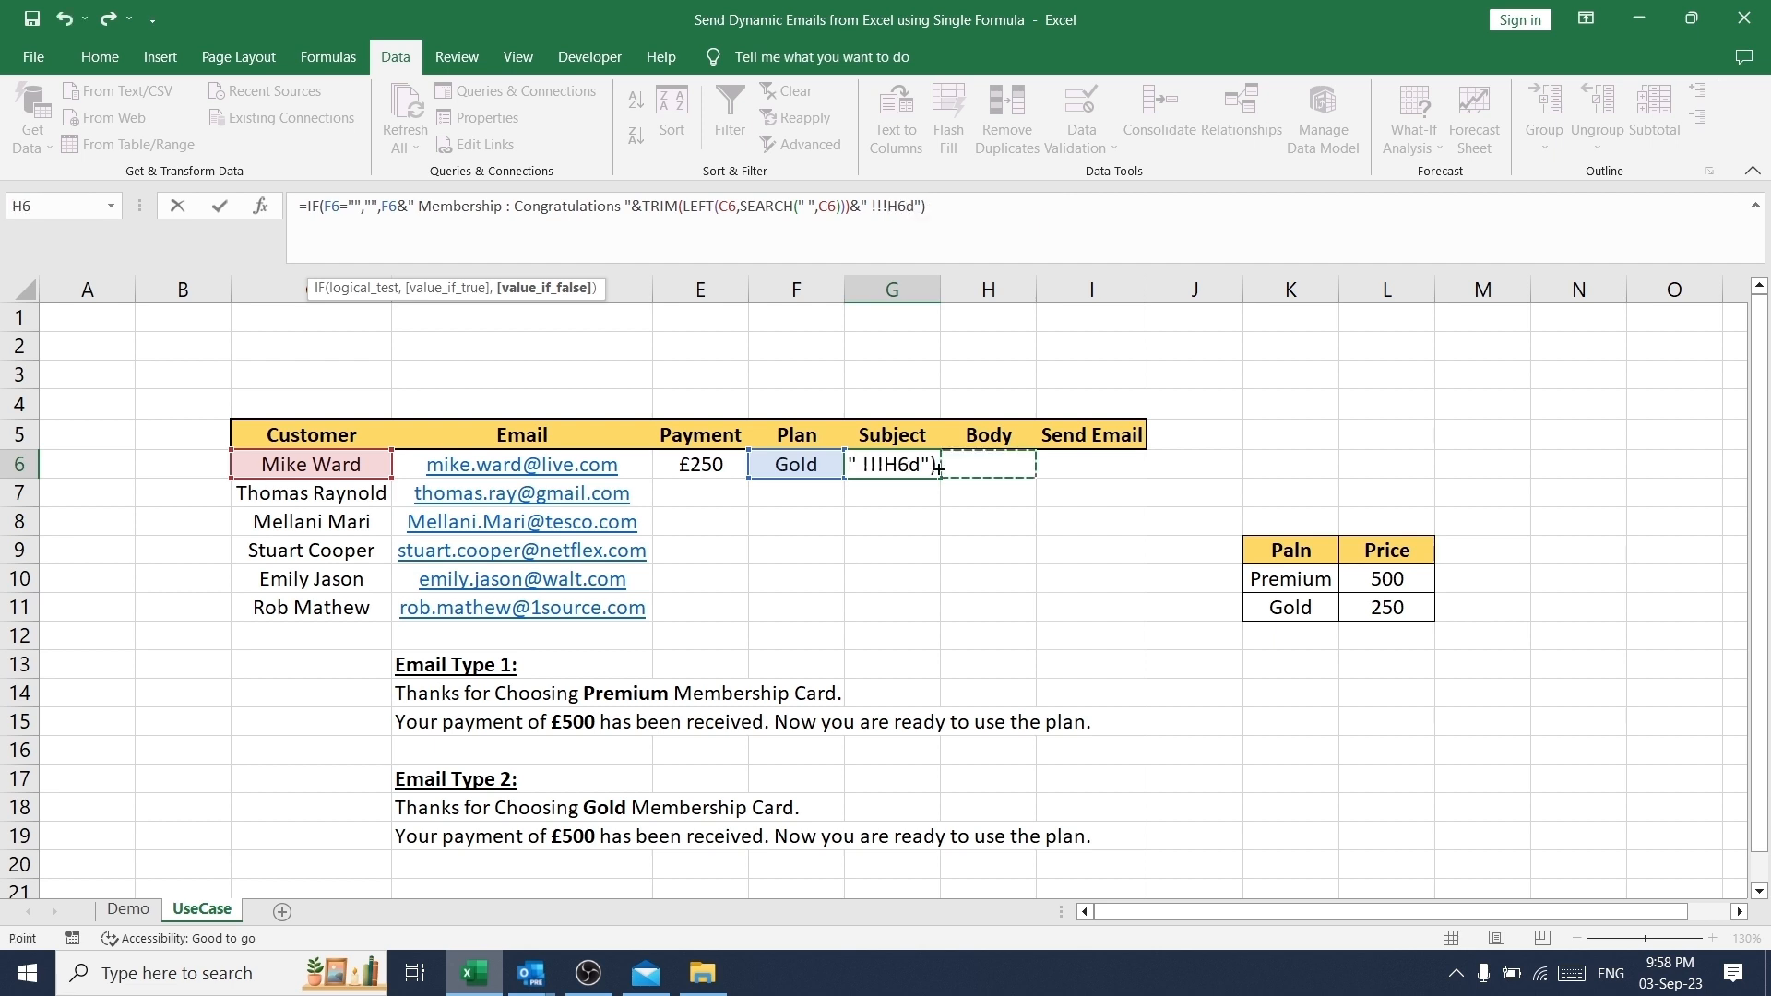
key(Escape)
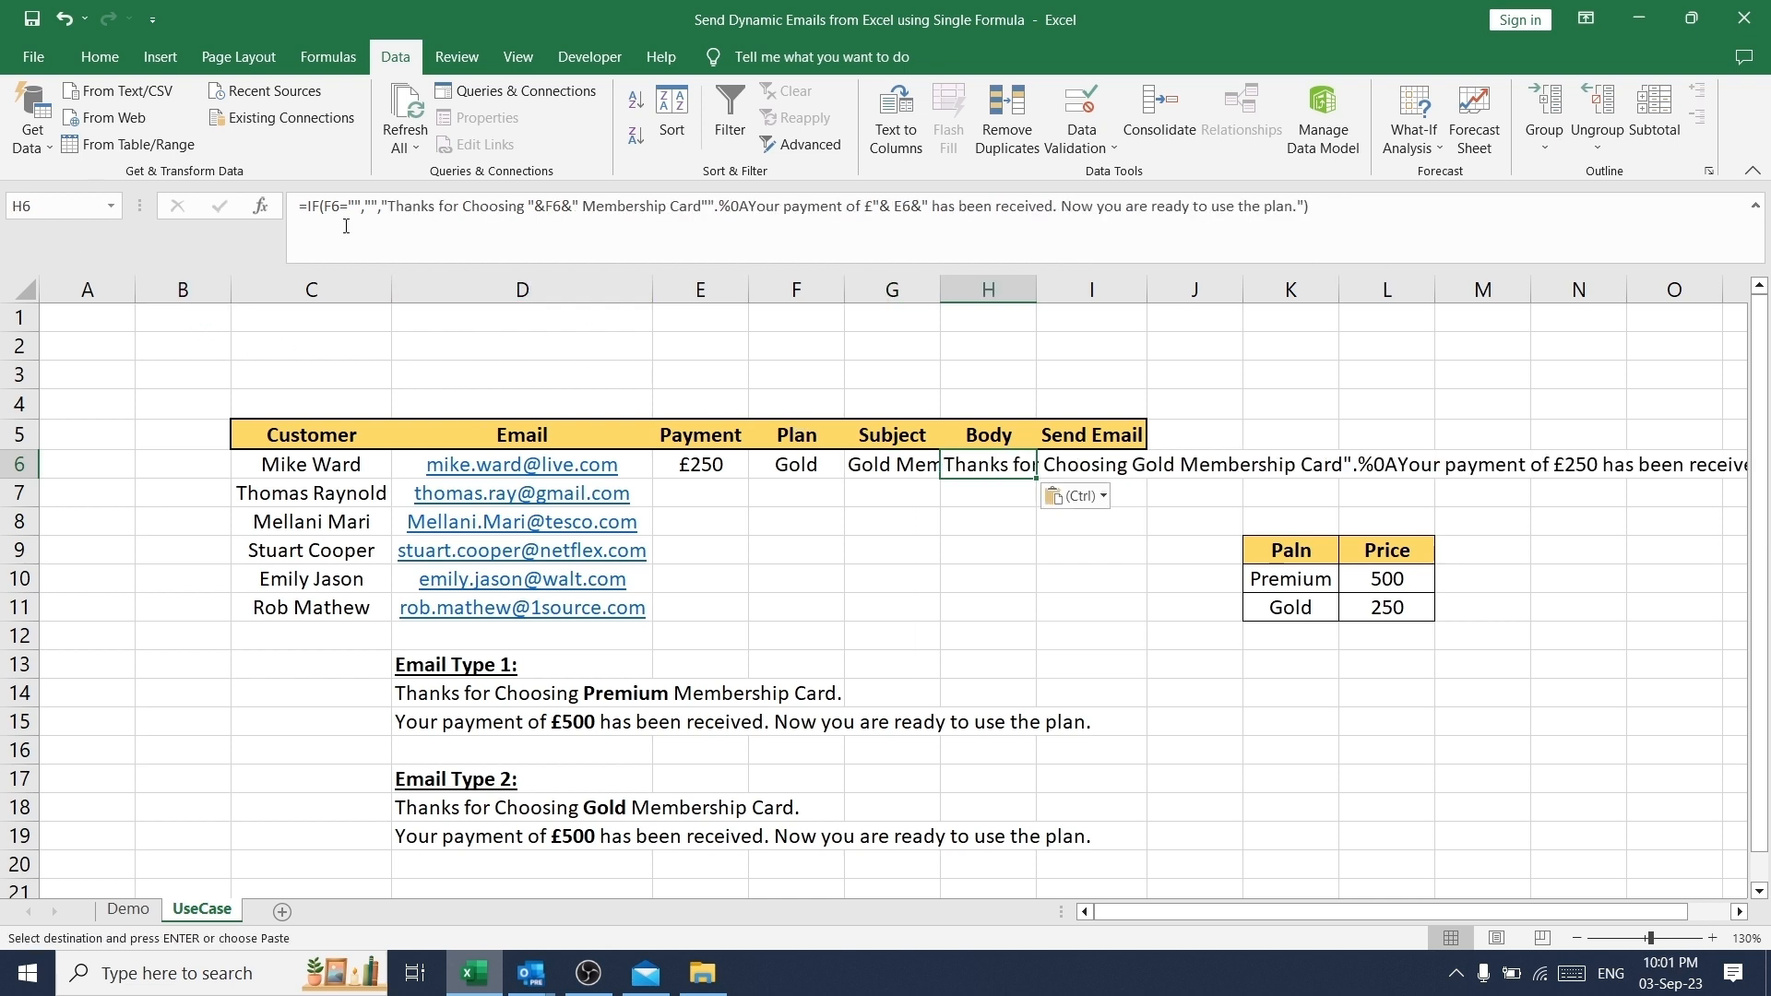
- Examine the start of the Body formula in H6, from the IF blank check to the "Thanks for Choosing" text
drag(296, 205, 378, 205)
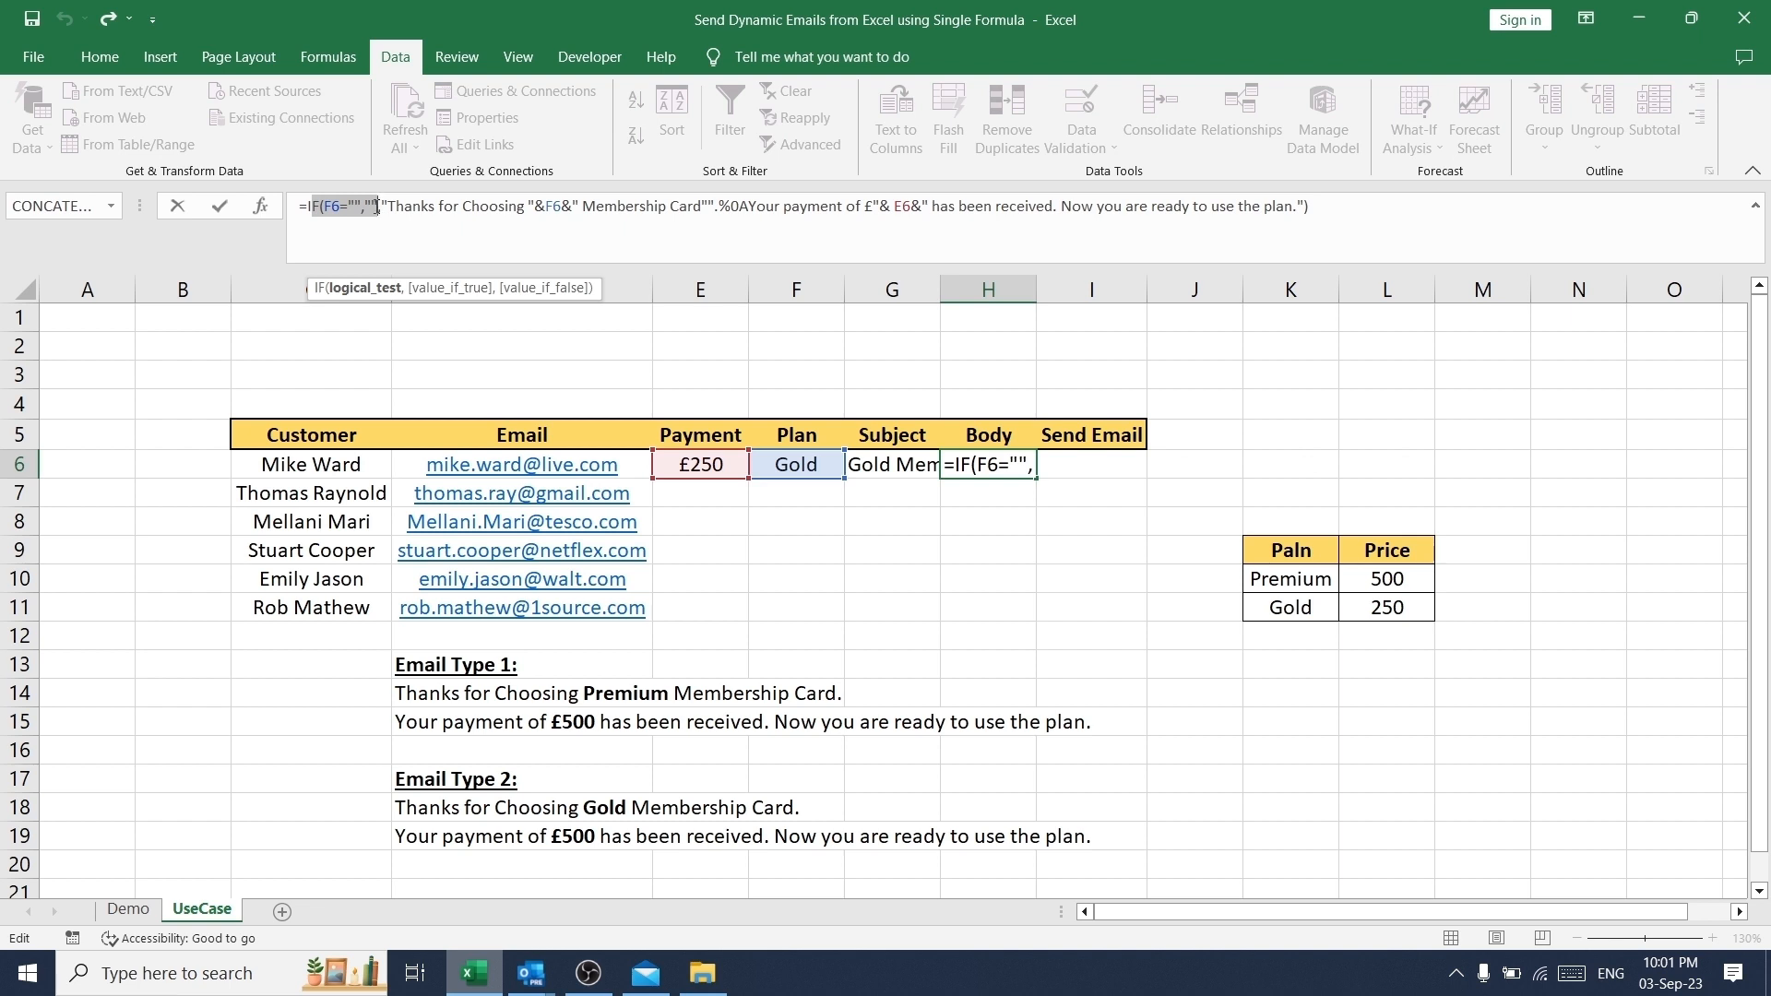
drag(377, 206, 388, 206)
click(388, 205)
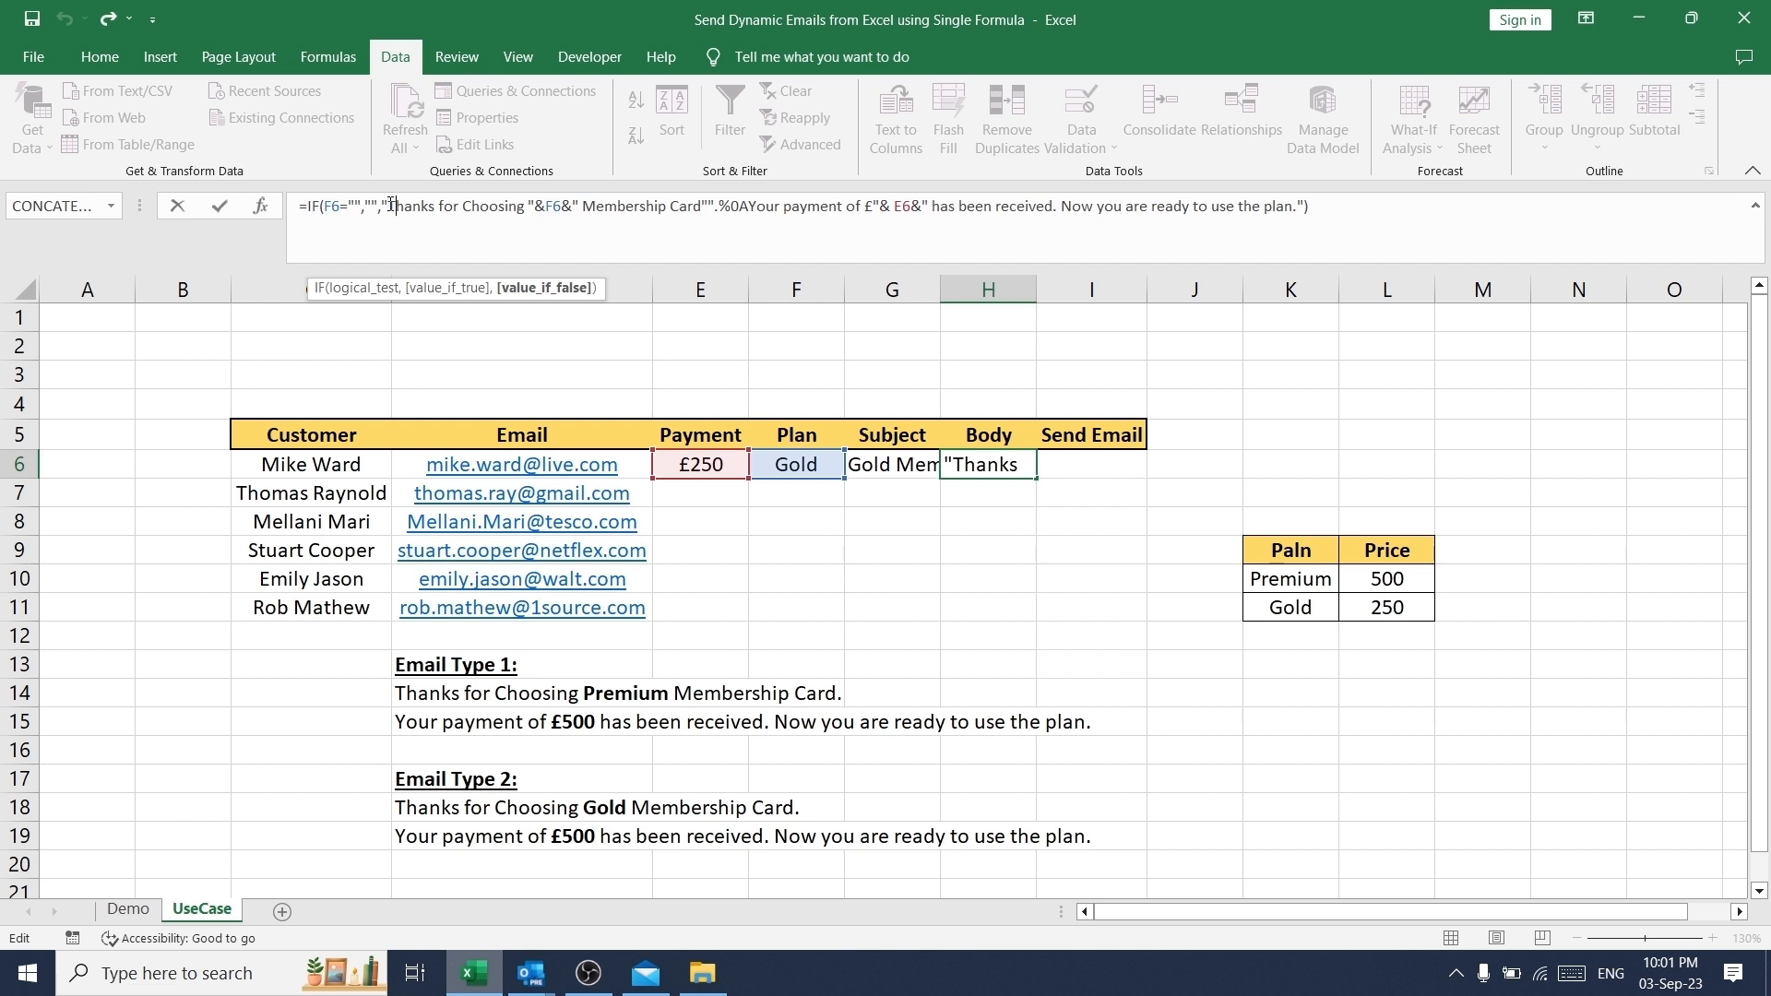
key(shift+Right)
key(shift+Right)
key(shift+Right)
key(shift+Right)
key(shift+Right)
key(shift+Right)
key(shift+Right)
key(shift+Right)
key(shift+Right)
key(shift+Right)
key(shift+Right)
key(shift+Right)
key(shift+Right)
key(shift+Right)
key(shift+Right)
key(shift+Right)
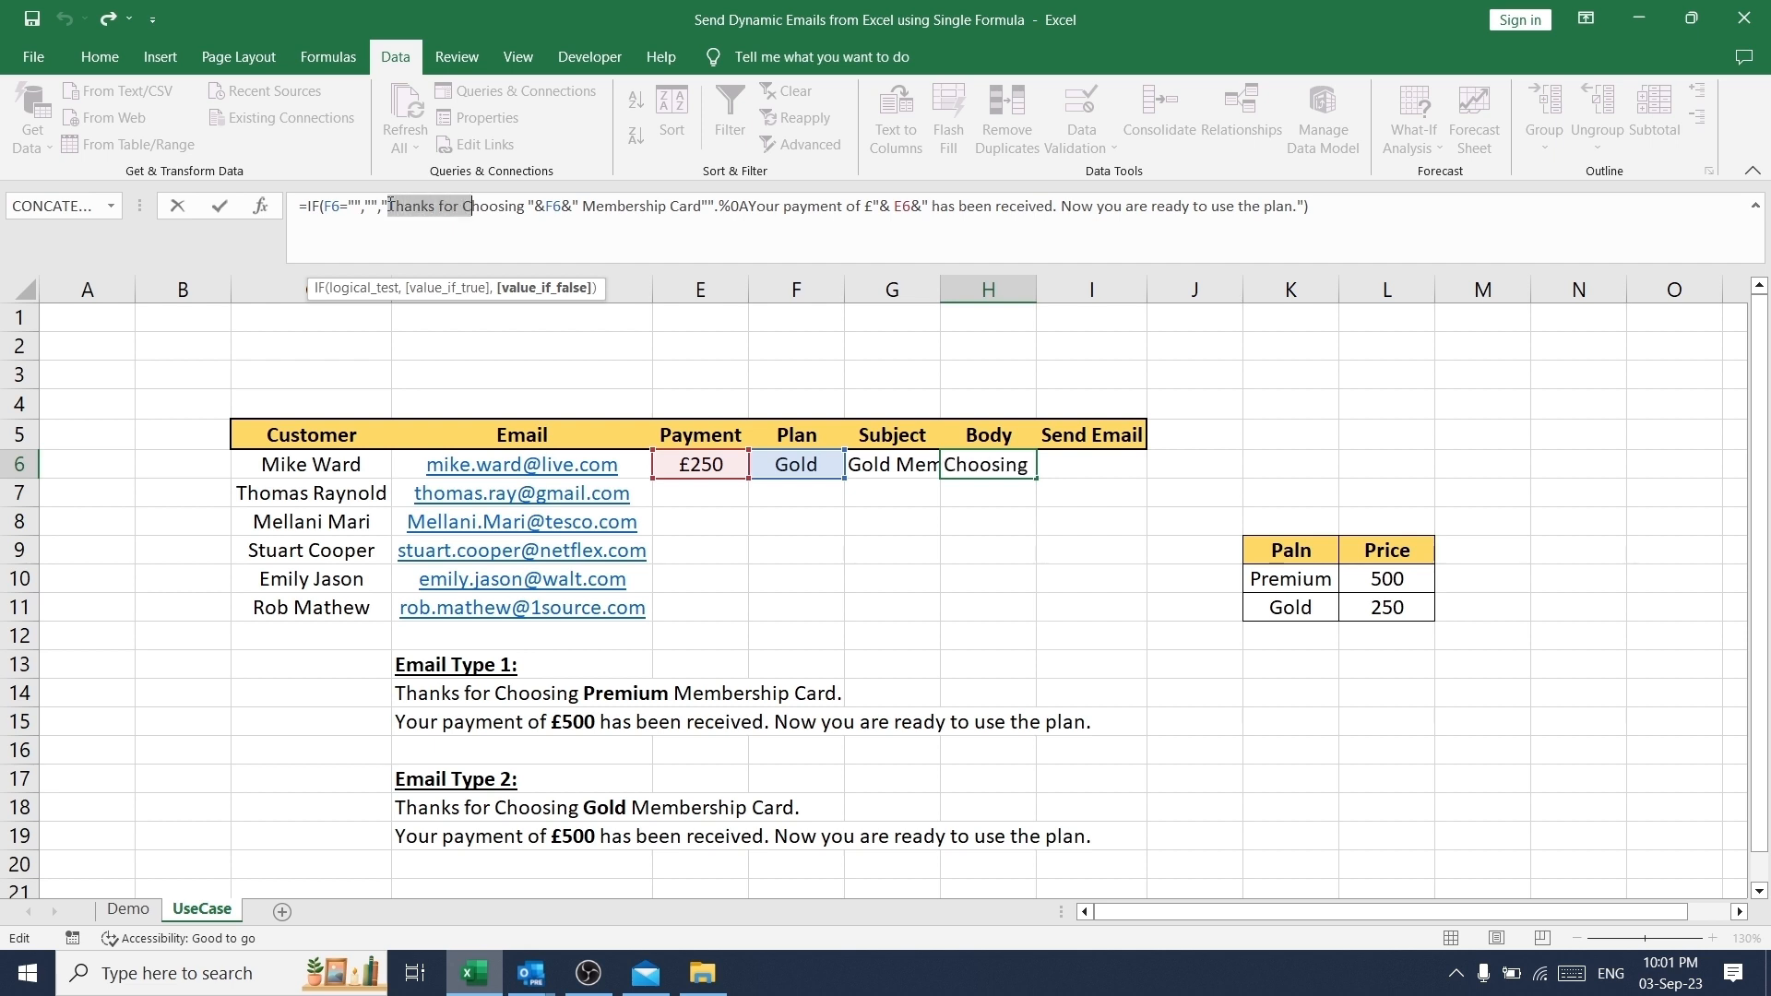
key(shift+Right)
key(shift+Right)
key(shift+Right)
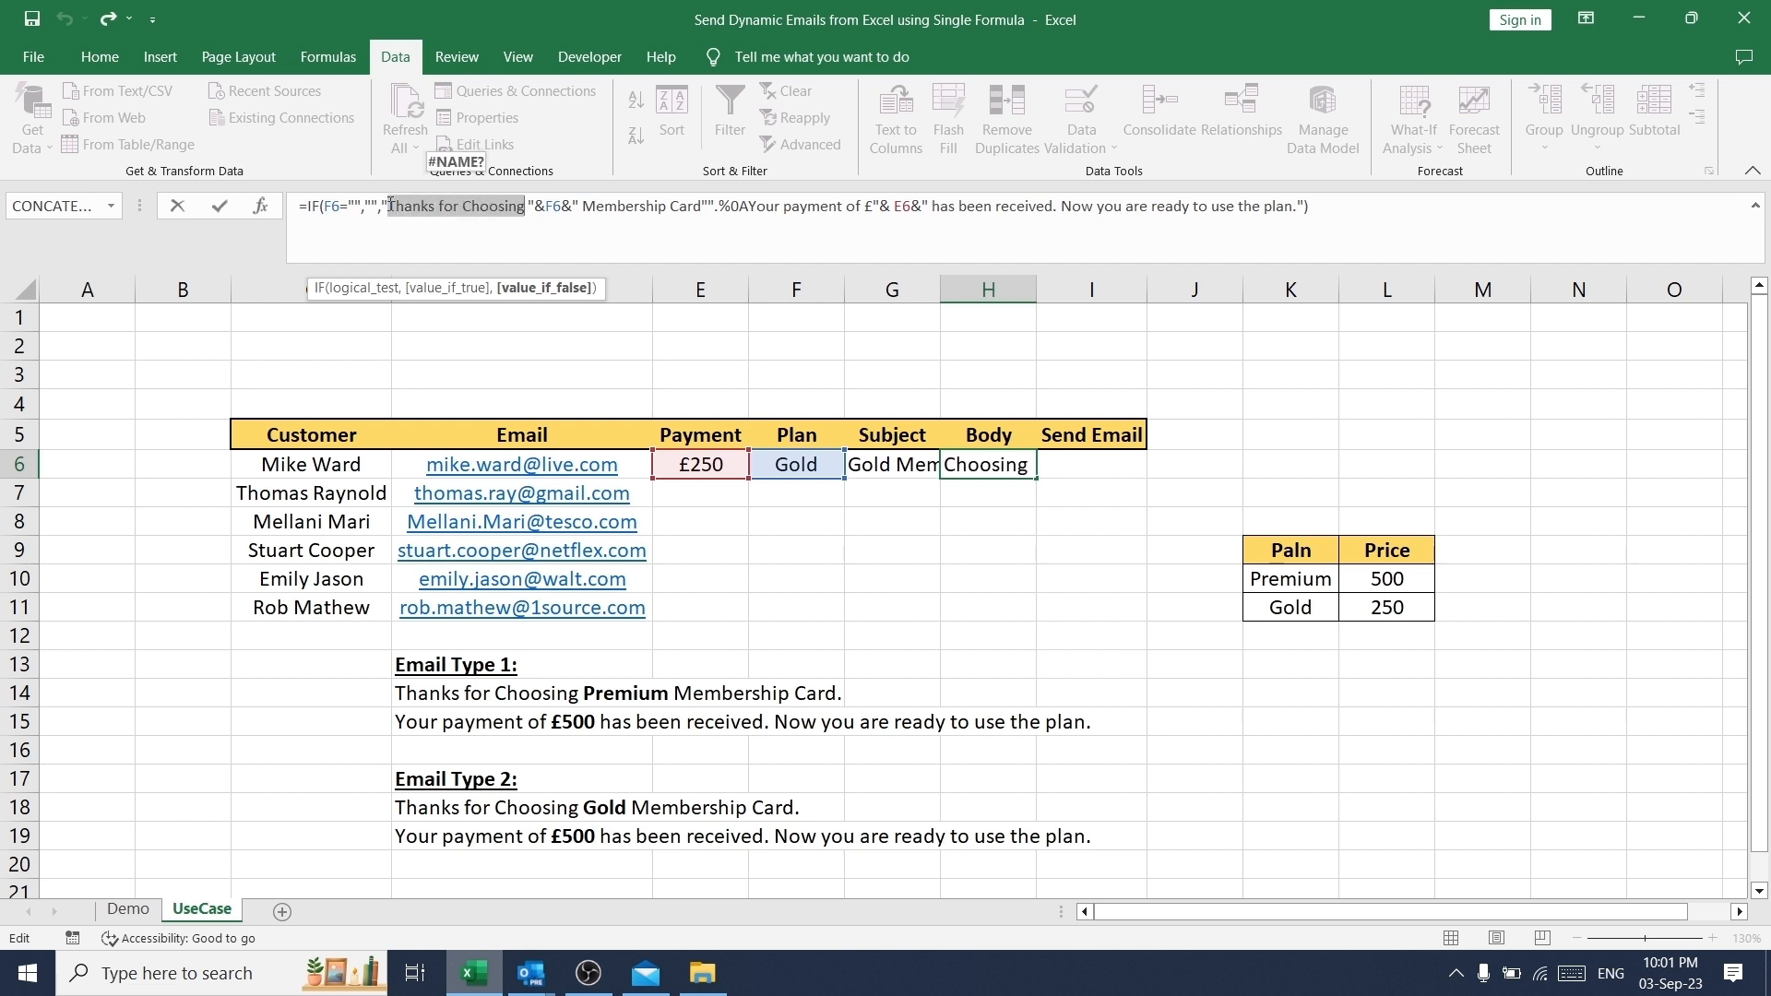
key(Right)
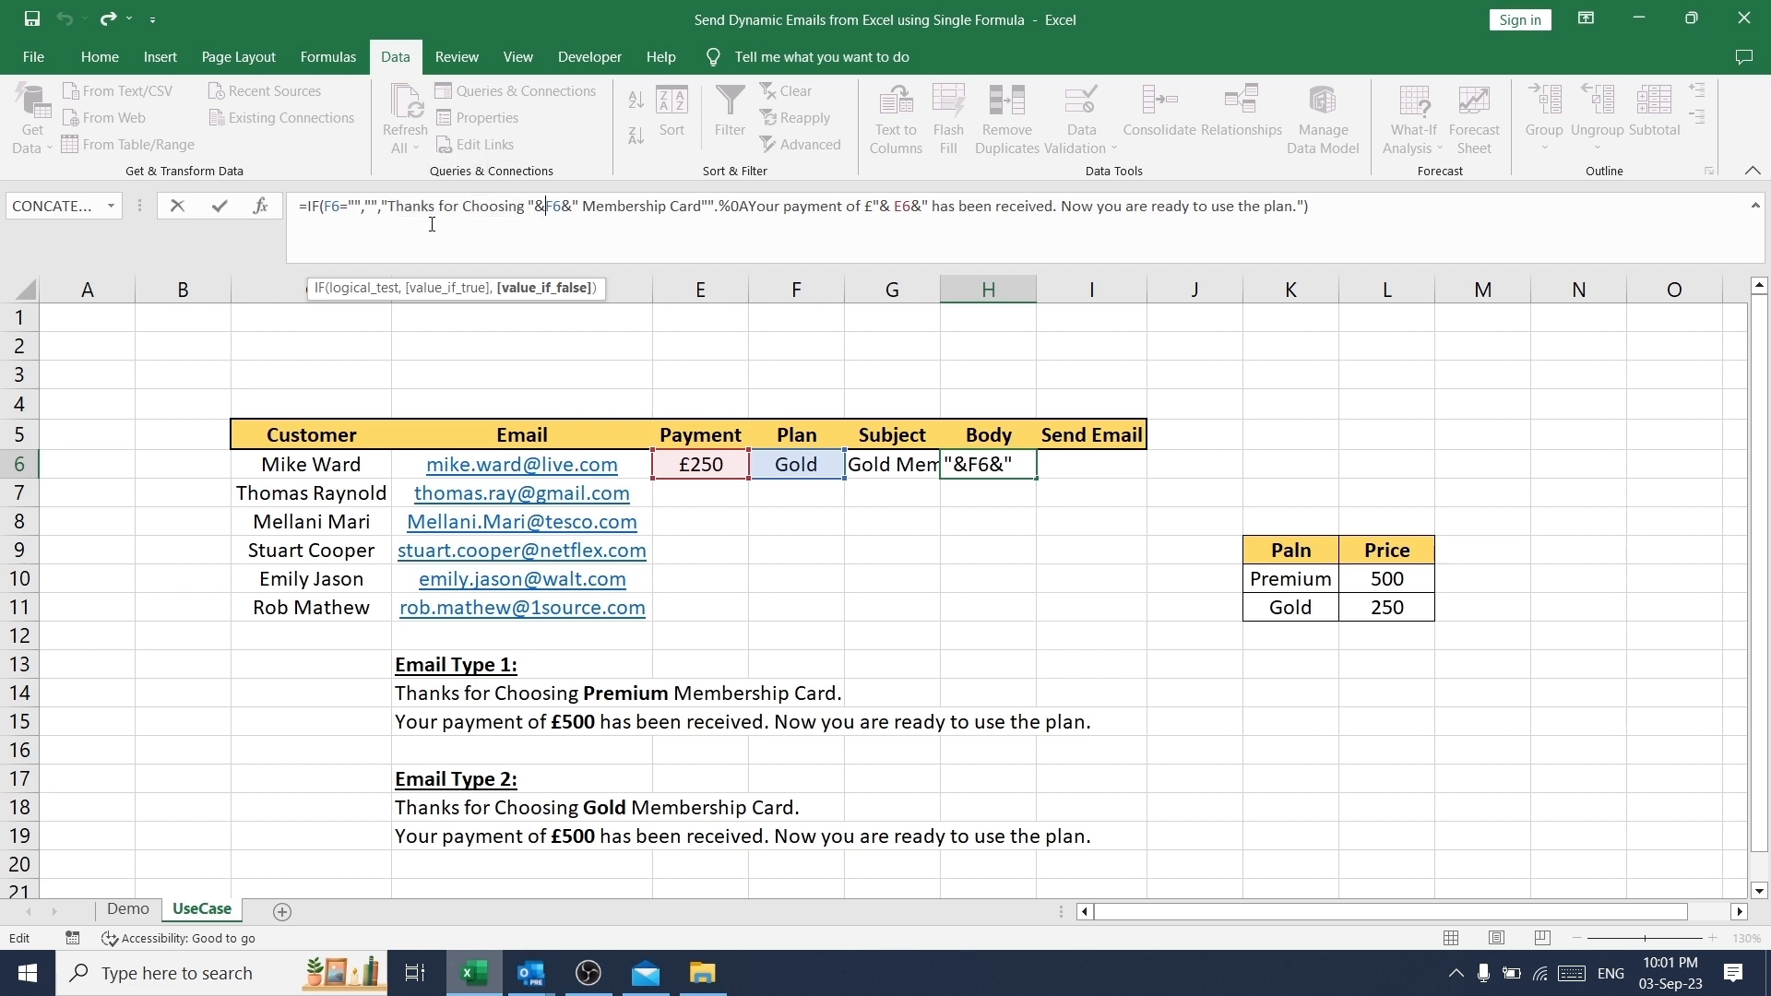
- Examine the rest of the Body formula in H6, from the F6 plan reference through the %0A line break to the payment text, and close the edit
key(Right)
key(Right)
key(Right)
key(Right)
key(Left)
key(Left)
key(Left)
key(Left)
key(Left)
key(Left)
key(Left)
key(Right)
key(Right)
key(Right)
key(Right)
key(Right)
key(Right)
key(Right)
key(Right)
key(Right)
key(Right)
key(Right)
key(Right)
key(Right)
key(Right)
key(Right)
key(Right)
key(Right)
key(Left)
key(Right)
key(Right)
key(Right)
key(Right)
key(Right)
key(Right)
key(Right)
key(Right)
key(Right)
key(Right)
key(Right)
key(Right)
key(Right)
key(Right)
key(Right)
key(Right)
key(Right)
key(Left)
key(Left)
key(Left)
key(Left)
key(Left)
key(Left)
key(Left)
key(Left)
key(Left)
key(Left)
key(Left)
key(Left)
key(Left)
key(Left)
key(Left)
key(Left)
key(Left)
key(Left)
key(Right)
key(Right)
key(Right)
key(Right)
key(Right)
key(Right)
key(Right)
key(Right)
key(Right)
key(Right)
key(Right)
key(Right)
key(Right)
key(Right)
key(Right)
key(Right)
key(Right)
key(Right)
key(Right)
key(Right)
key(Right)
key(Right)
key(Right)
key(Return)
key(Up)
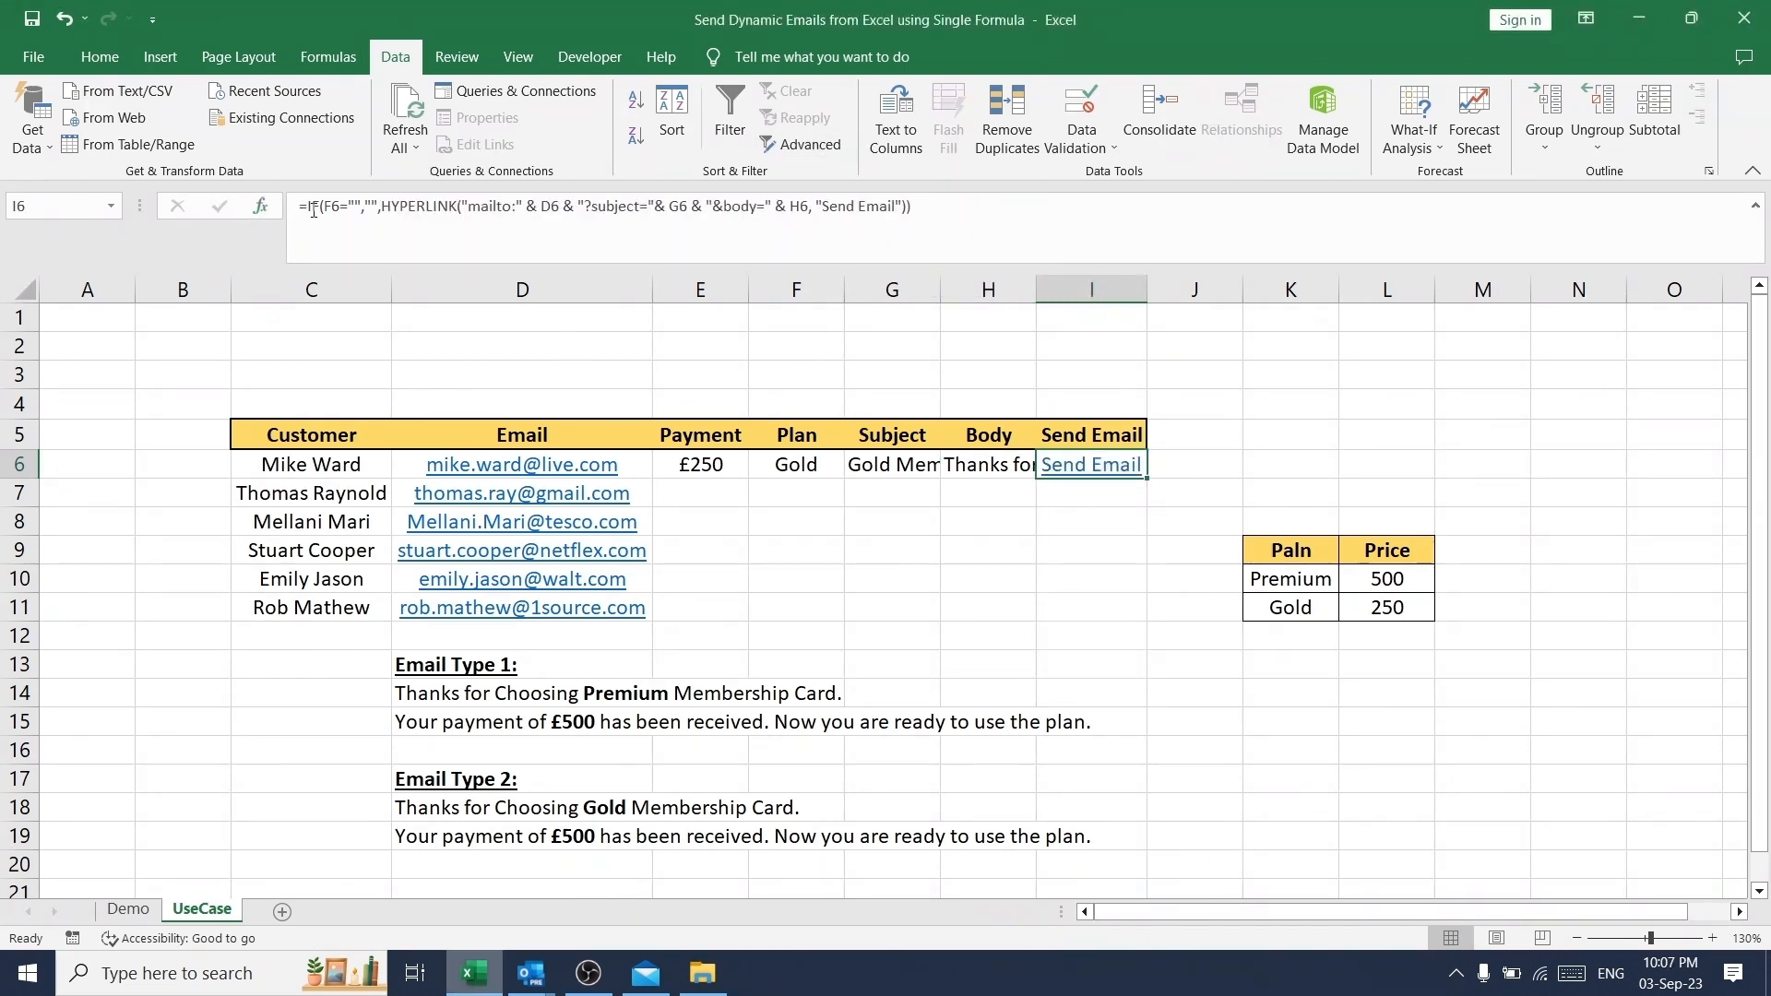
- Examine the HYPERLINK formula in I6 part by part, from the mailto address and subject to the body and "Send Email" label, and close the edit
drag(299, 207, 561, 205)
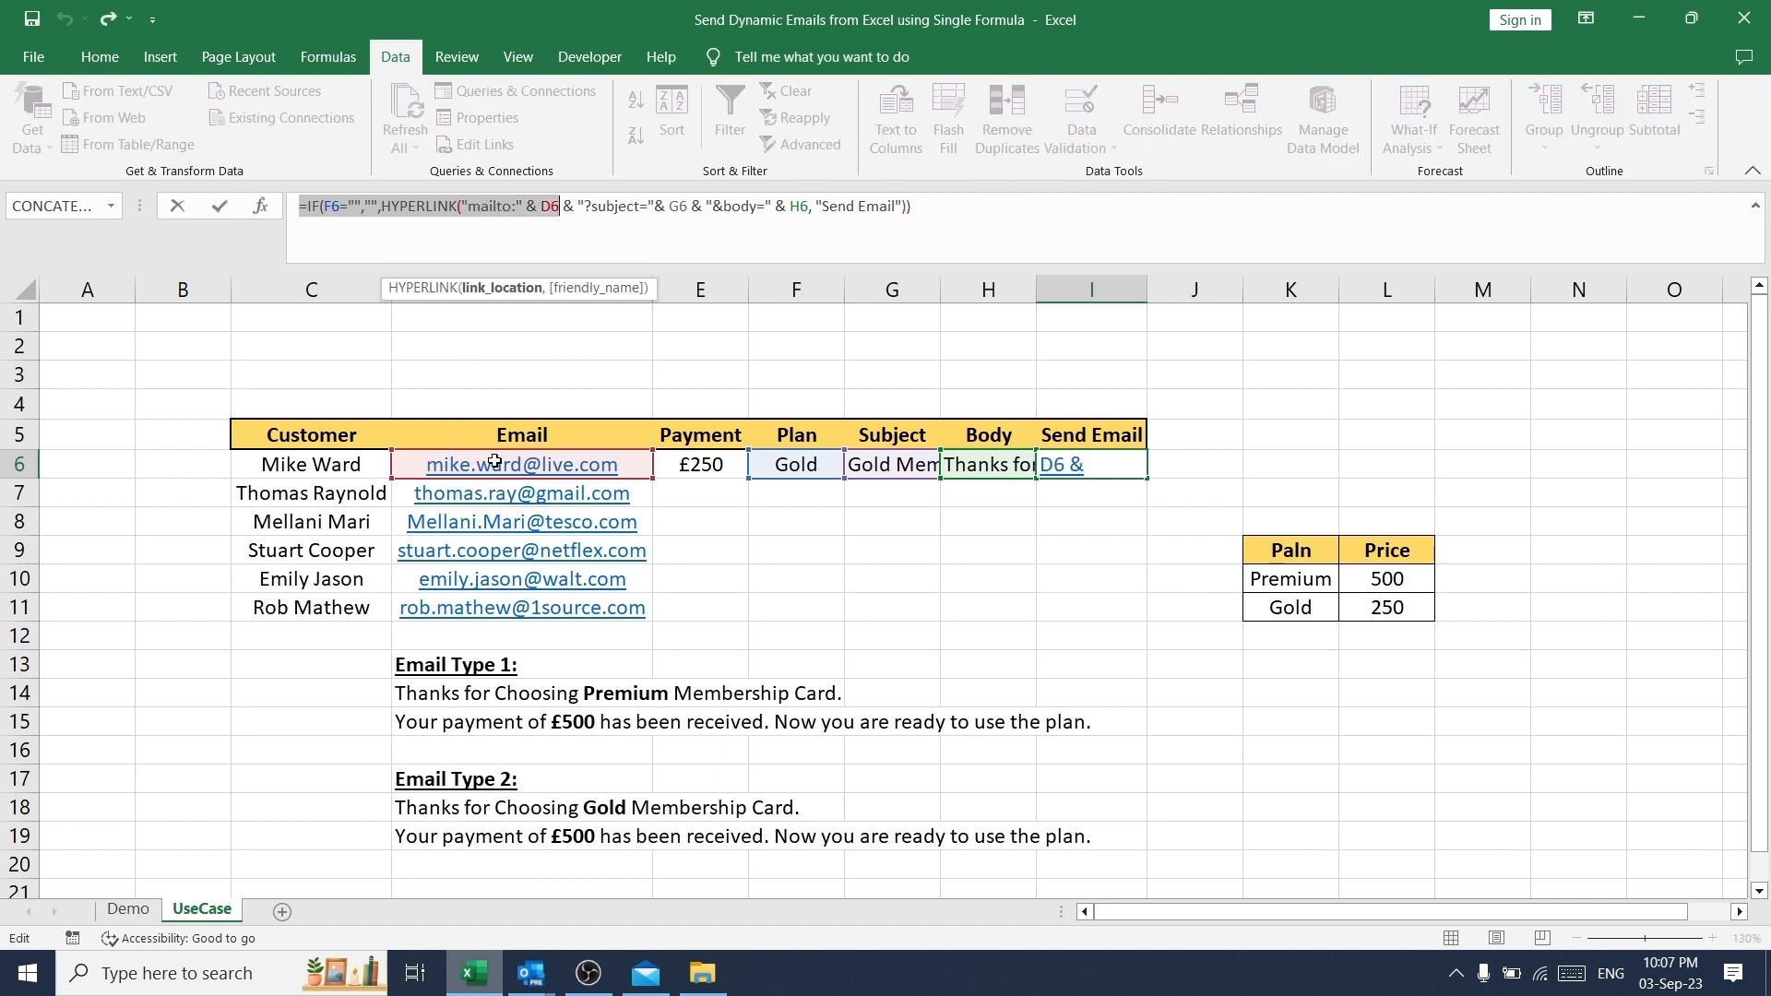
click(555, 214)
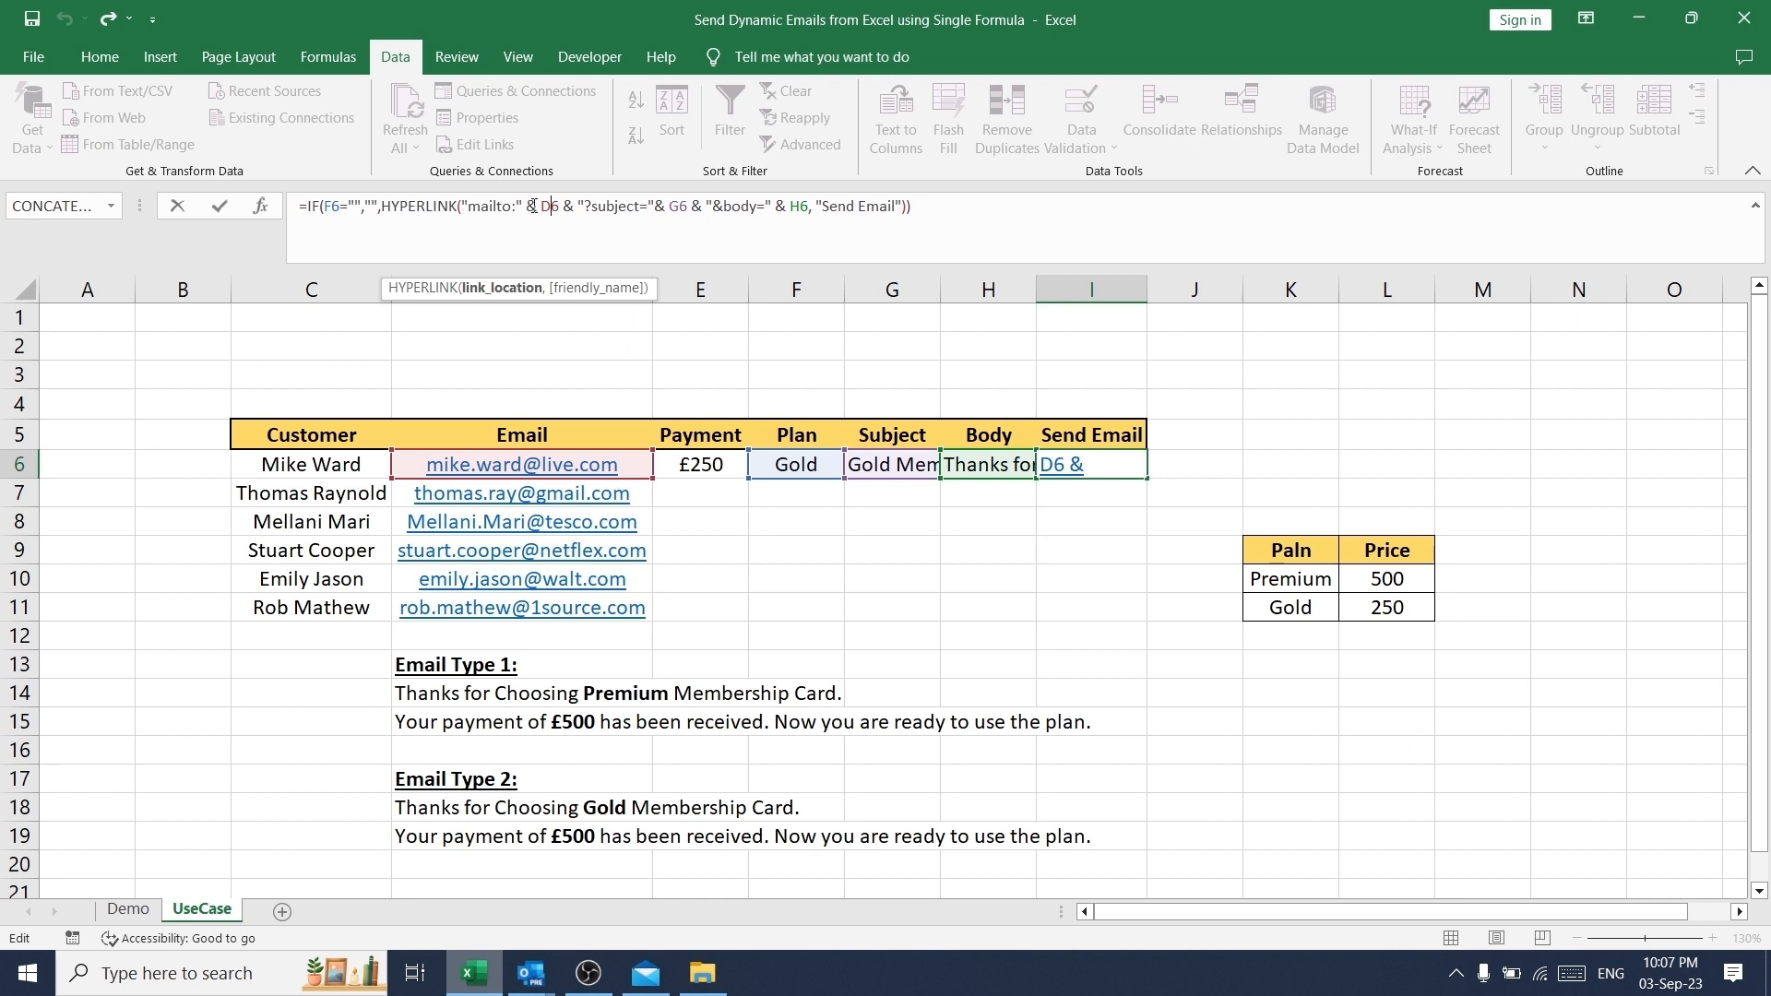
drag(533, 206, 692, 207)
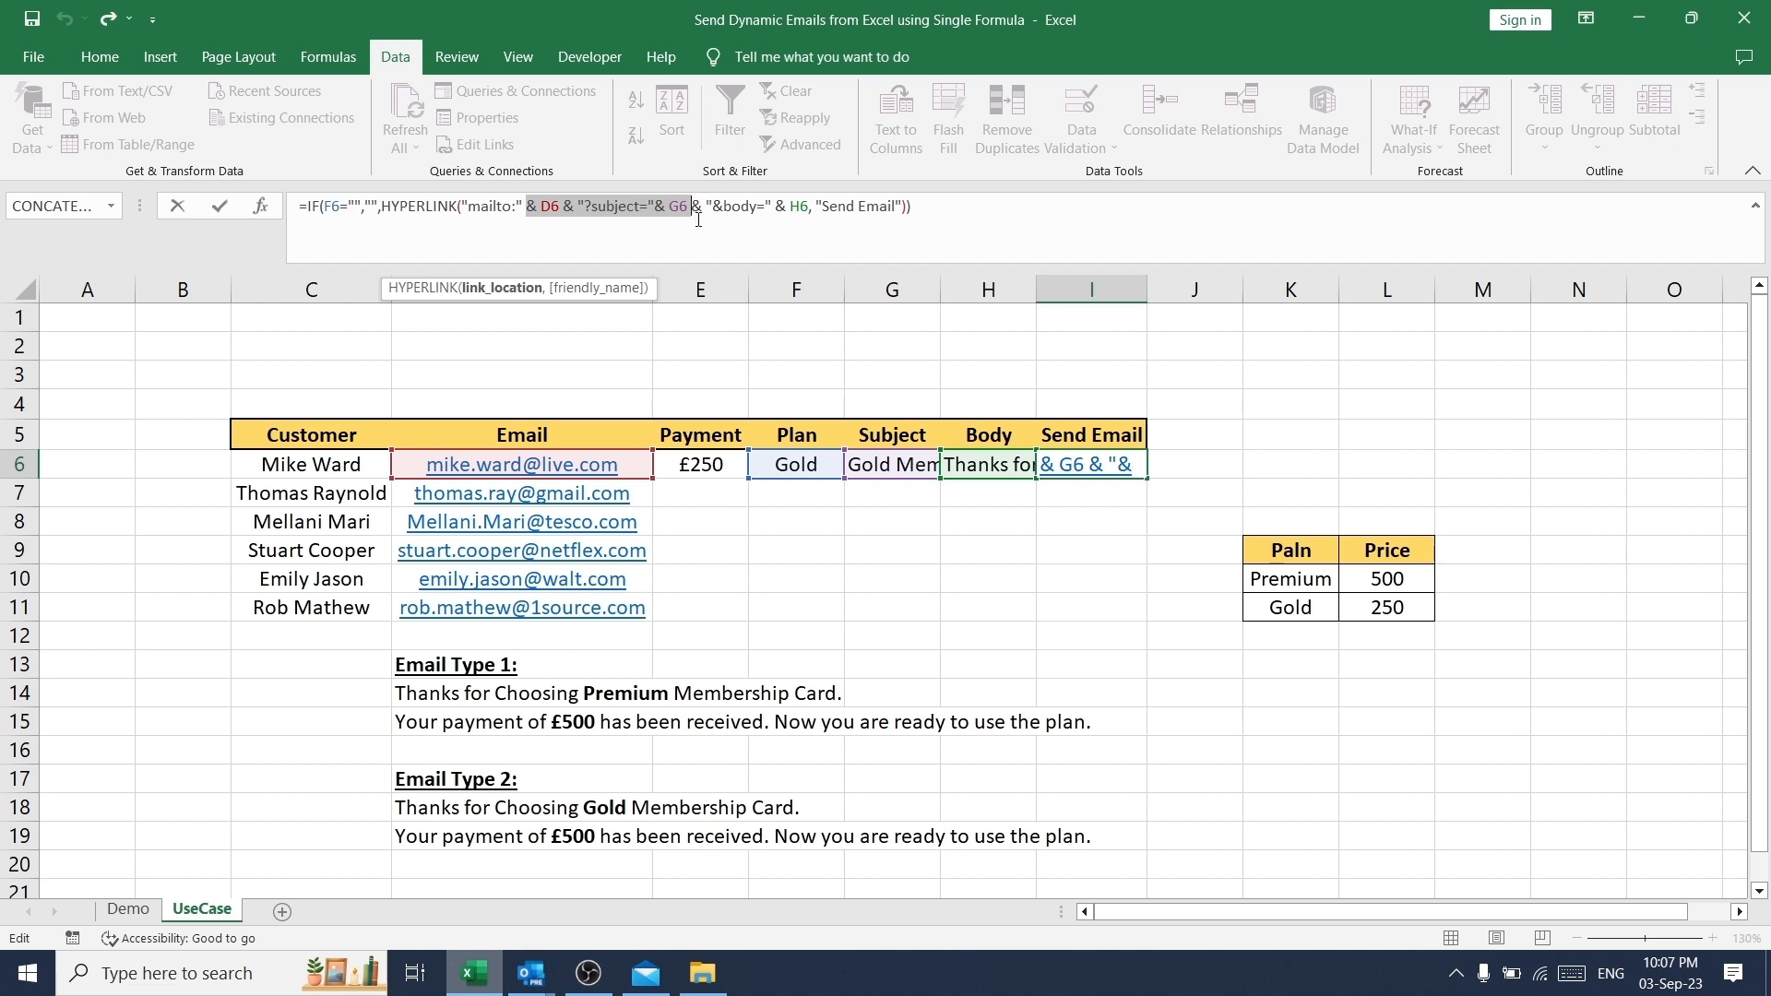
drag(627, 206, 819, 207)
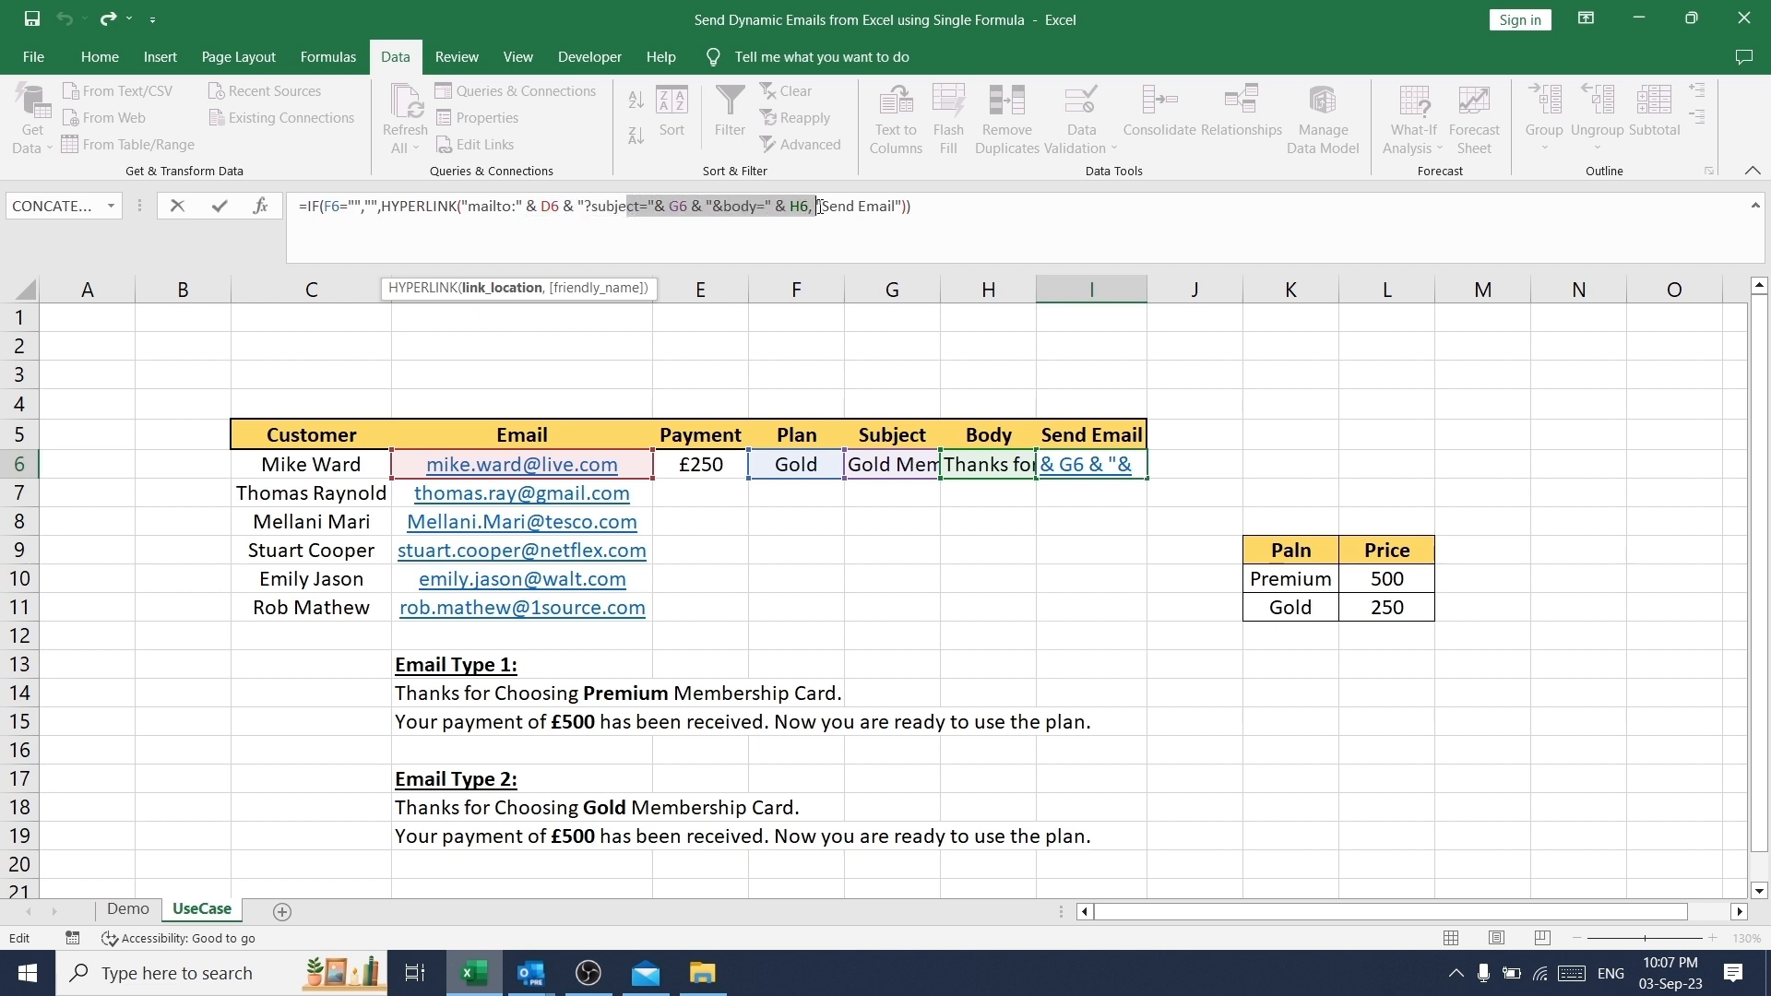
drag(819, 207, 820, 207)
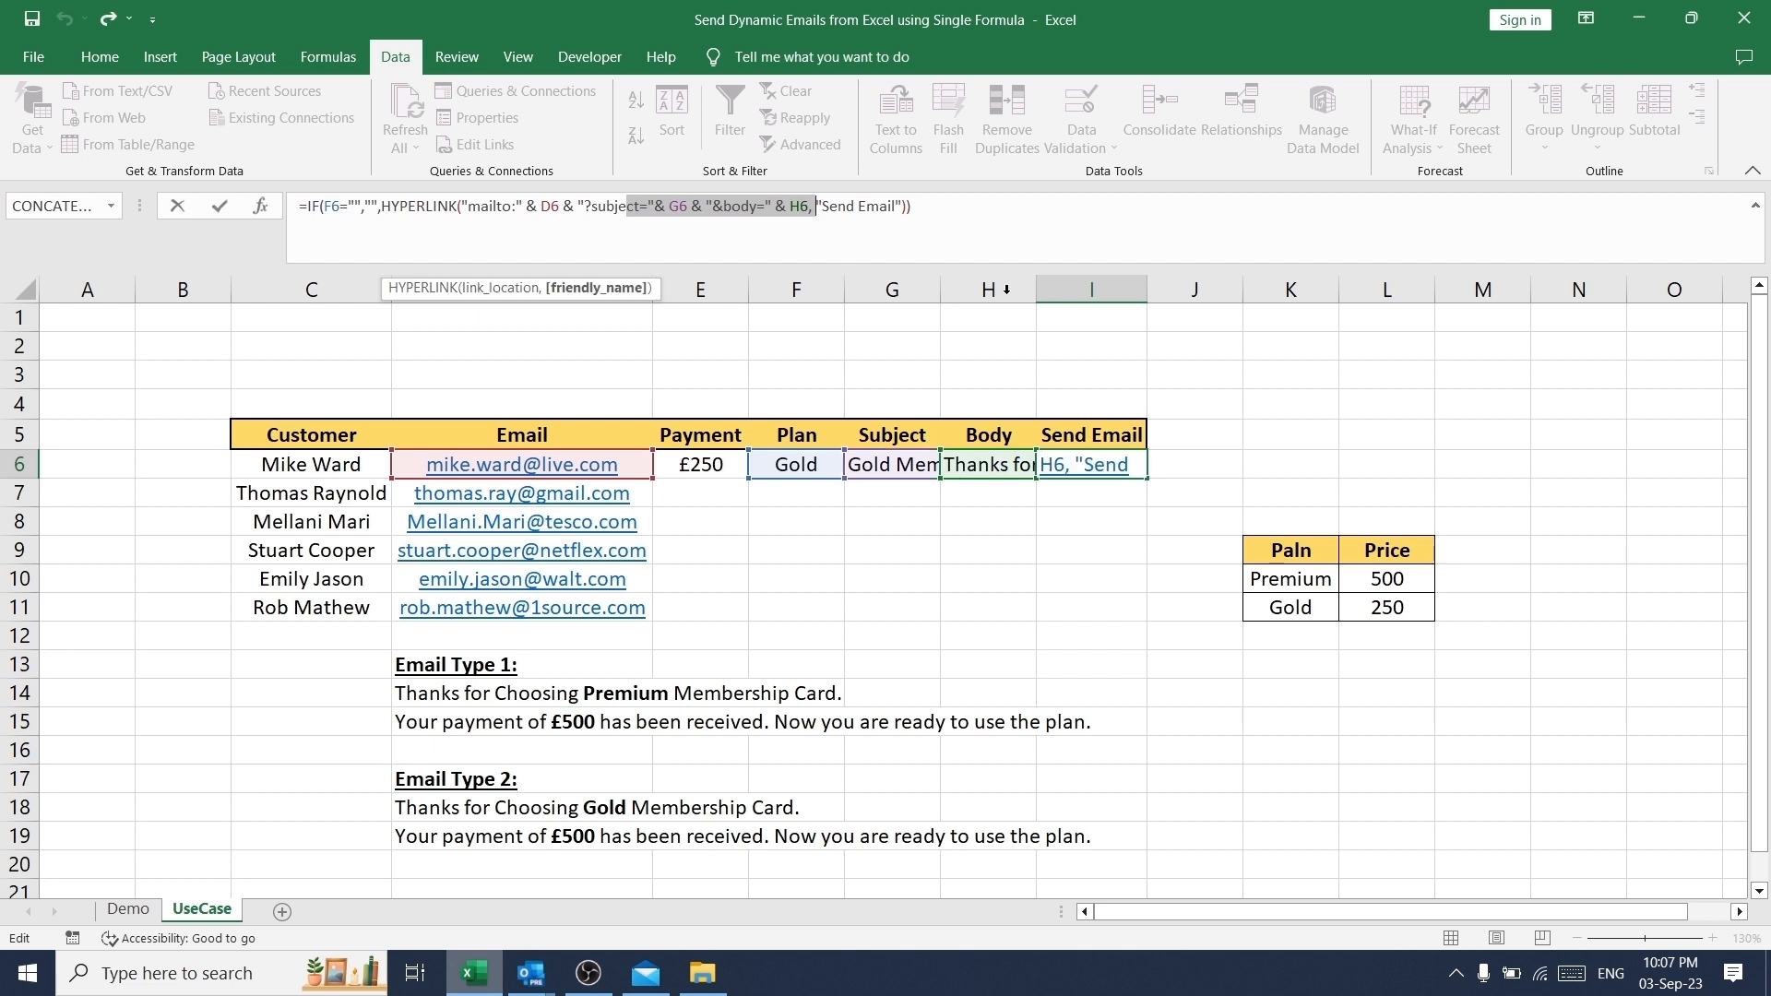
click(931, 215)
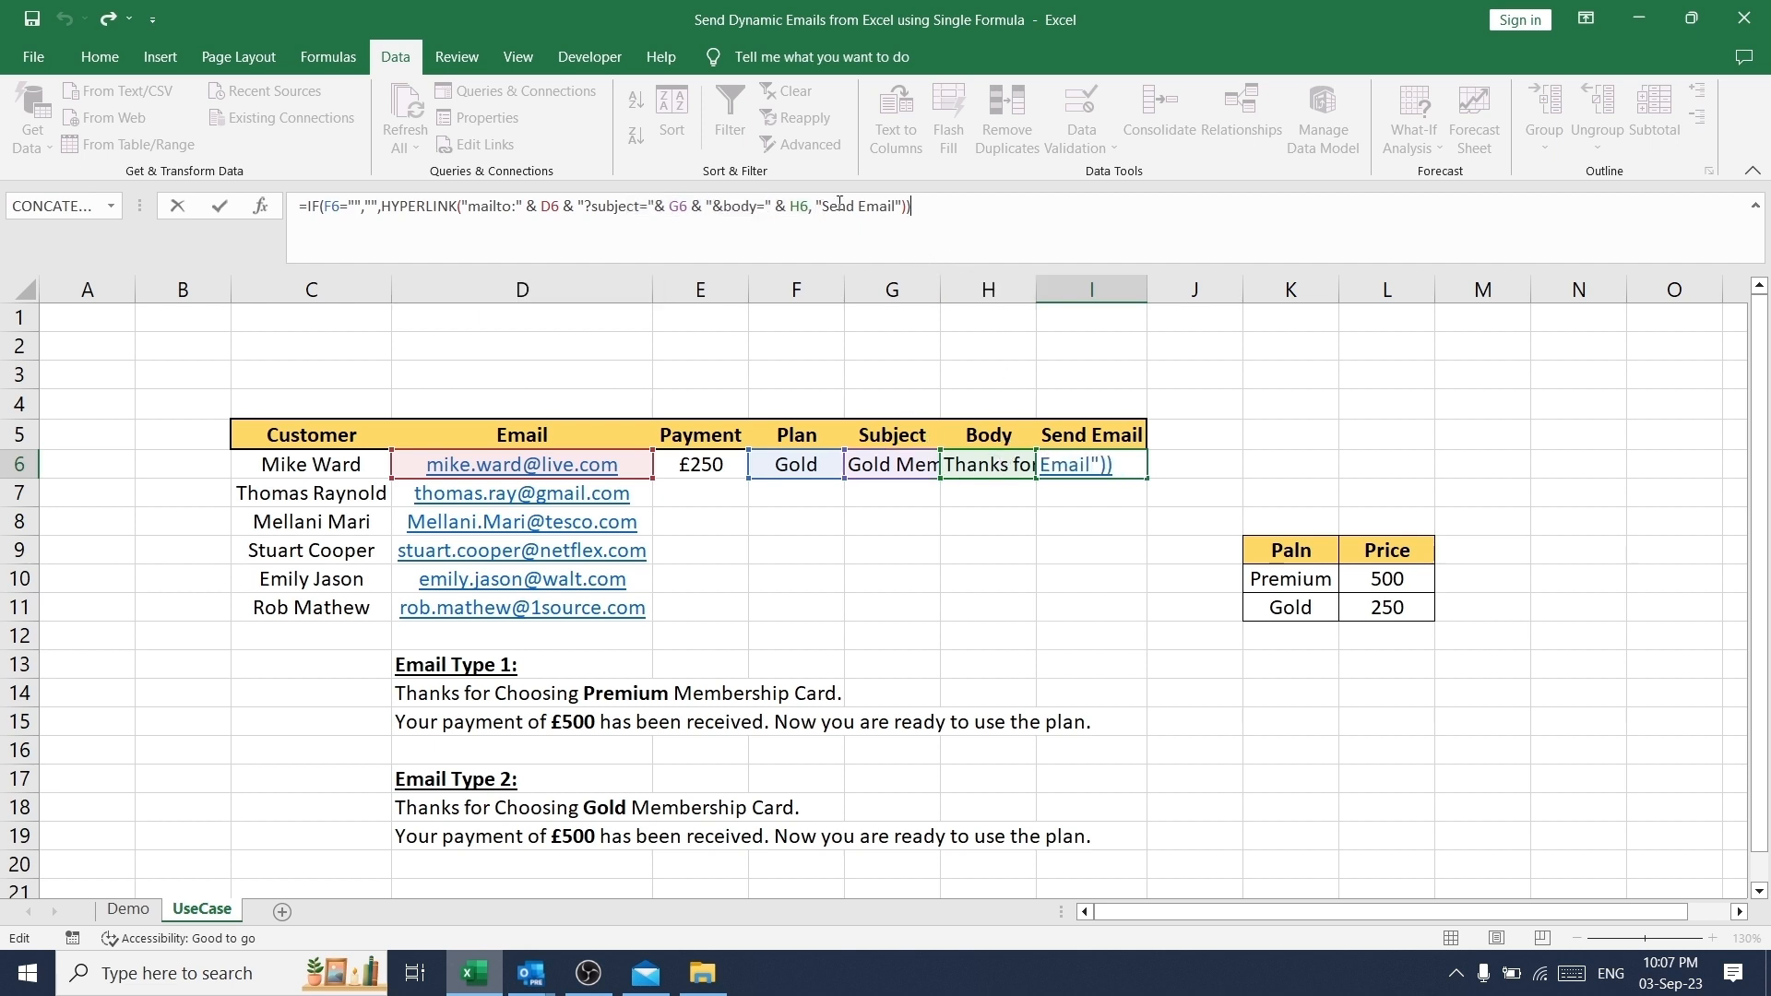
drag(782, 207, 905, 207)
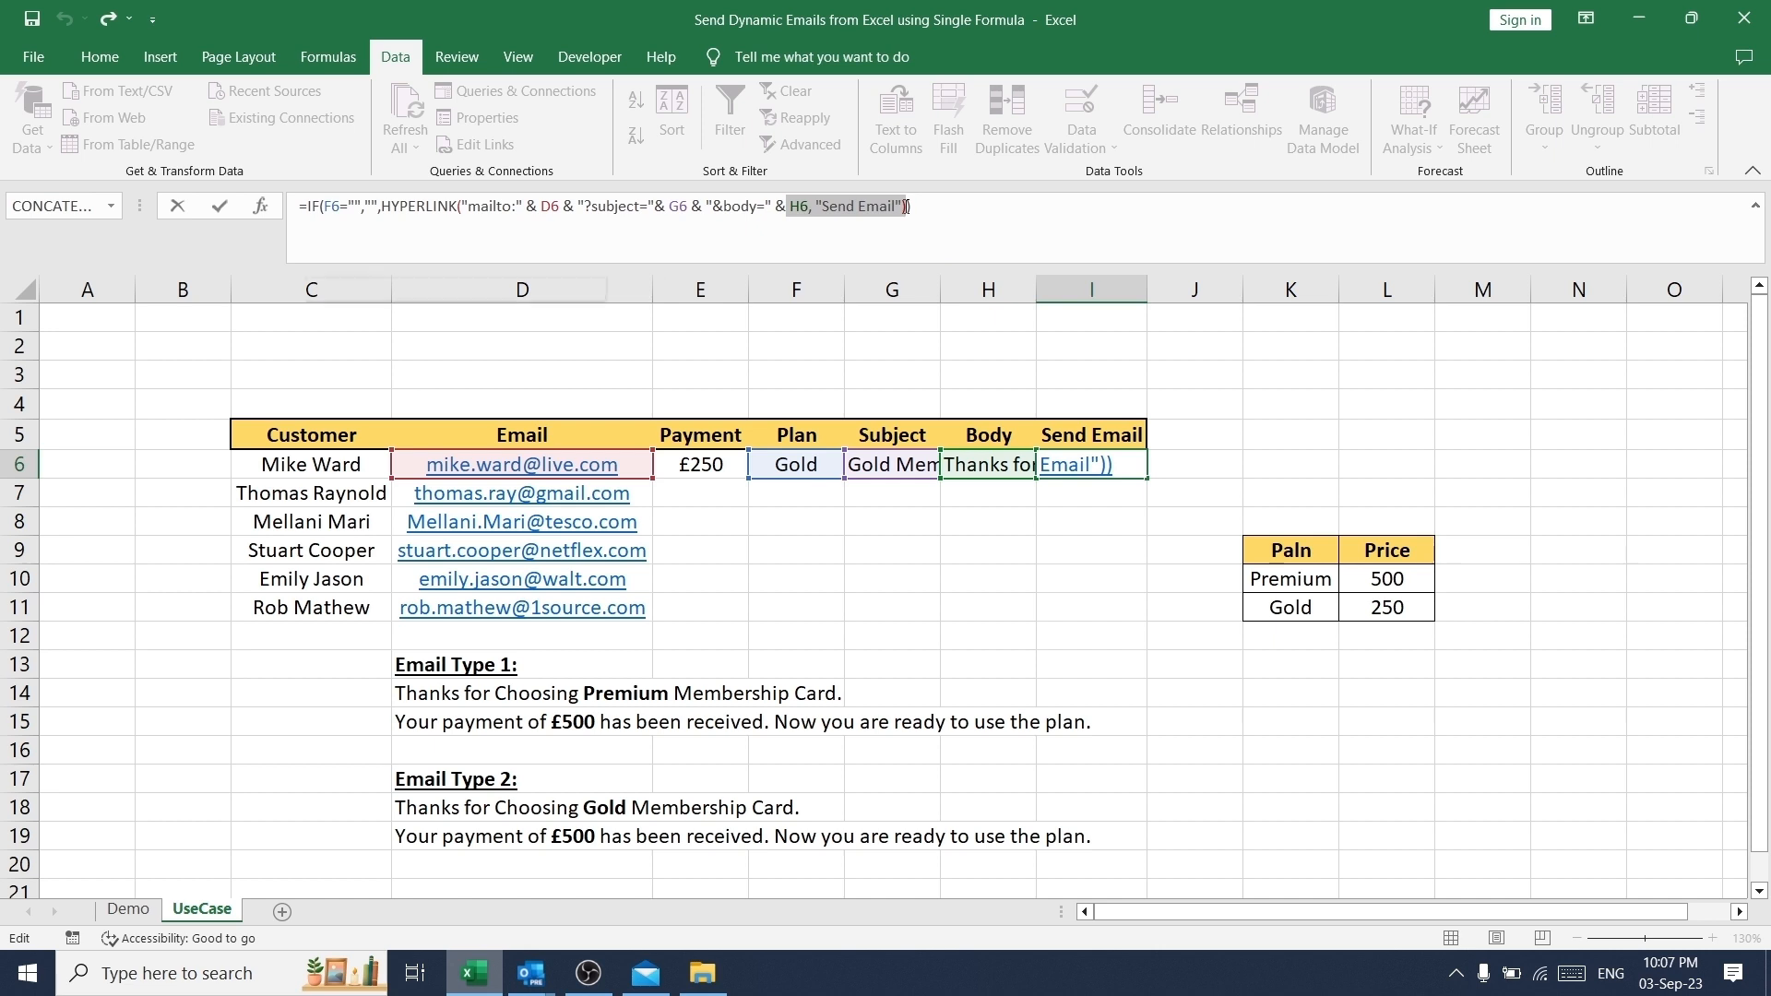
mouse_move(1118, 468)
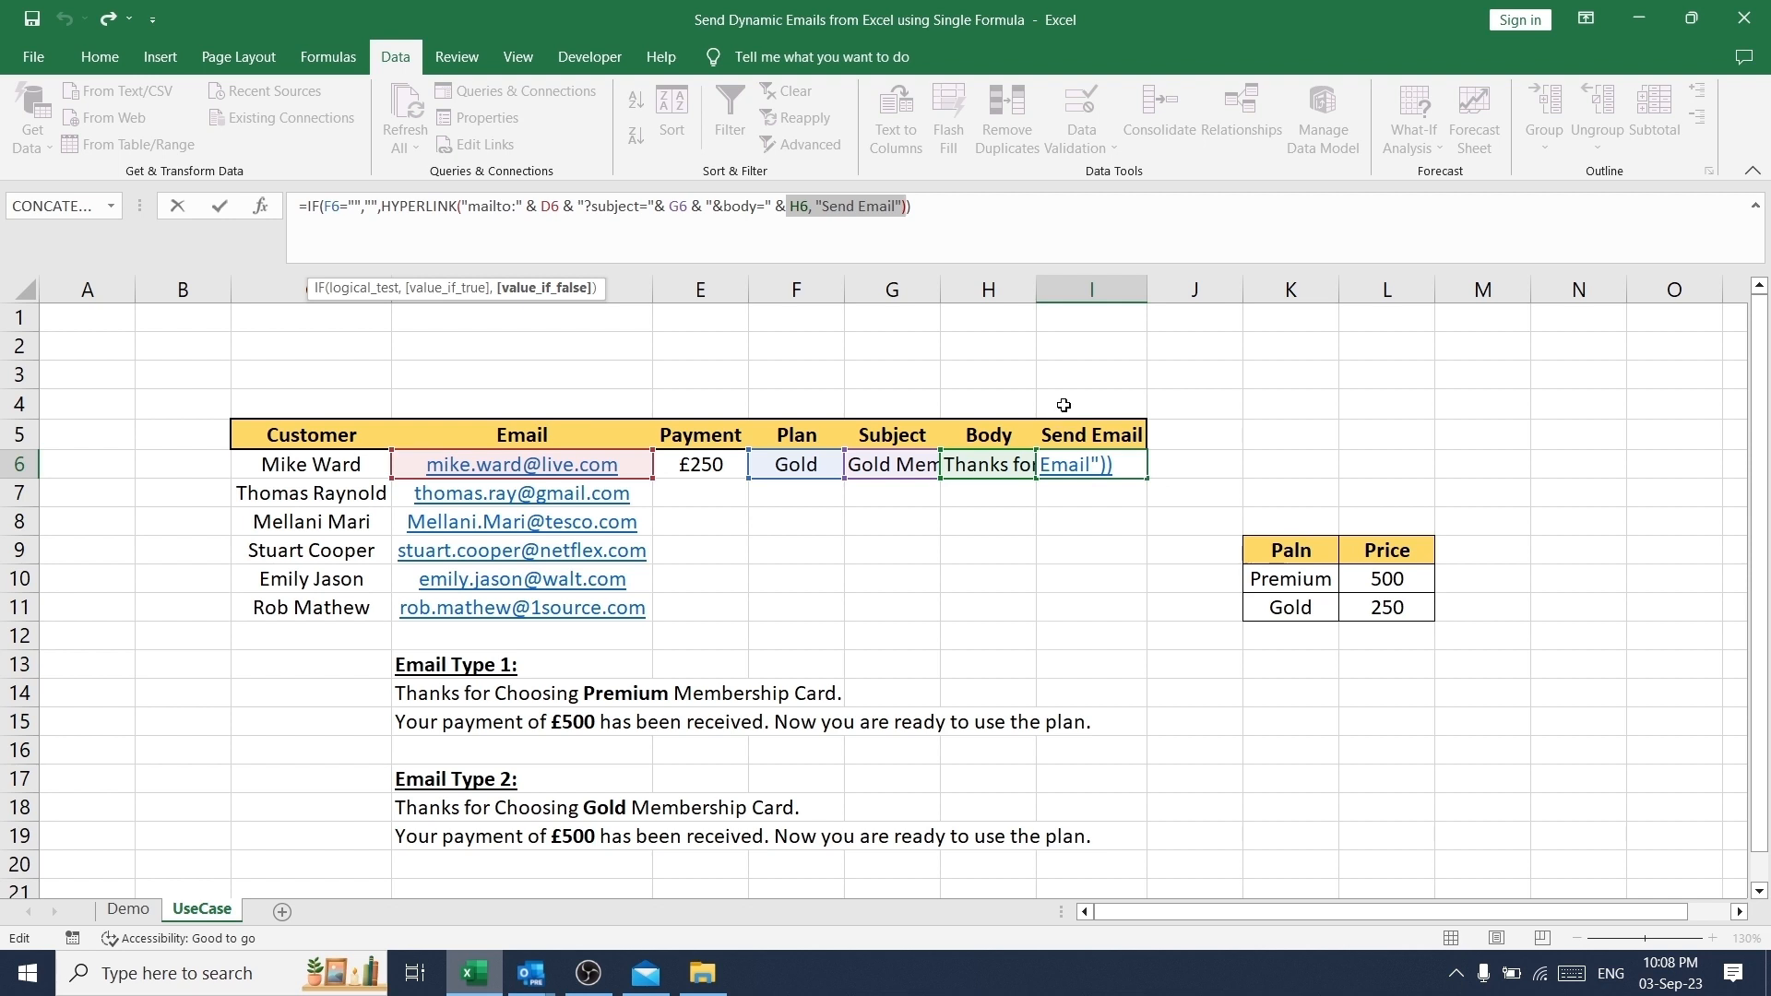
click(947, 204)
drag(947, 205, 777, 204)
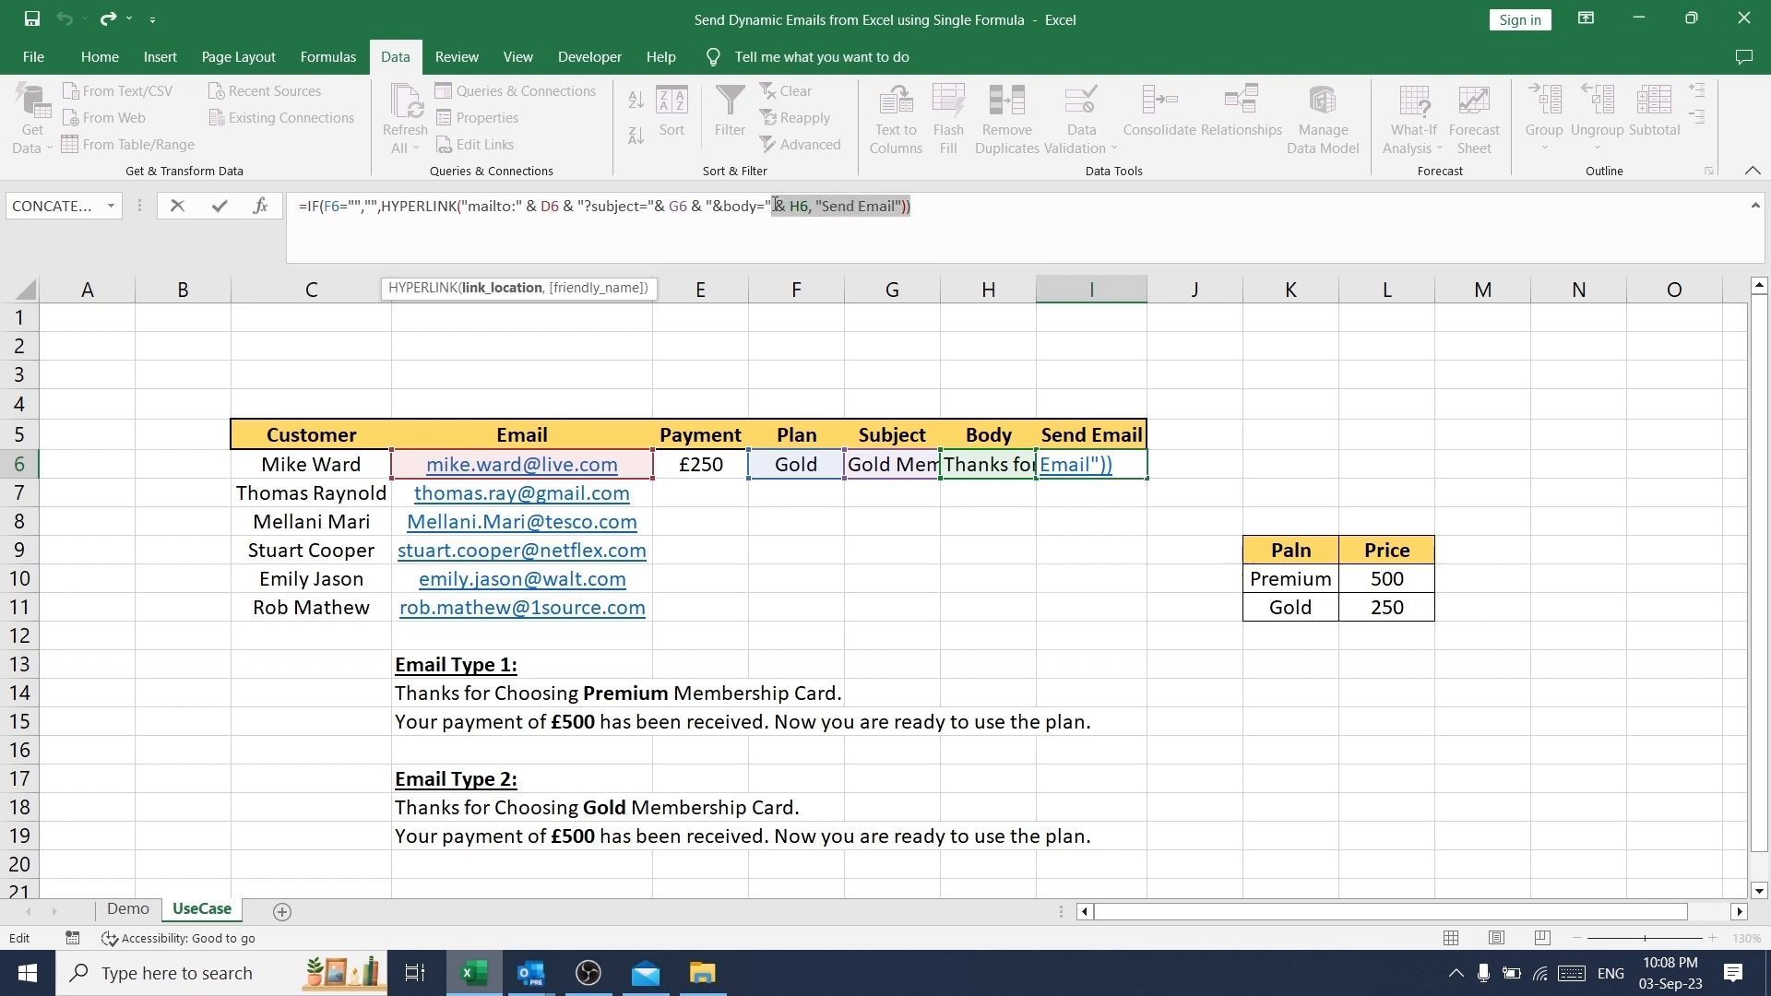
click(1014, 203)
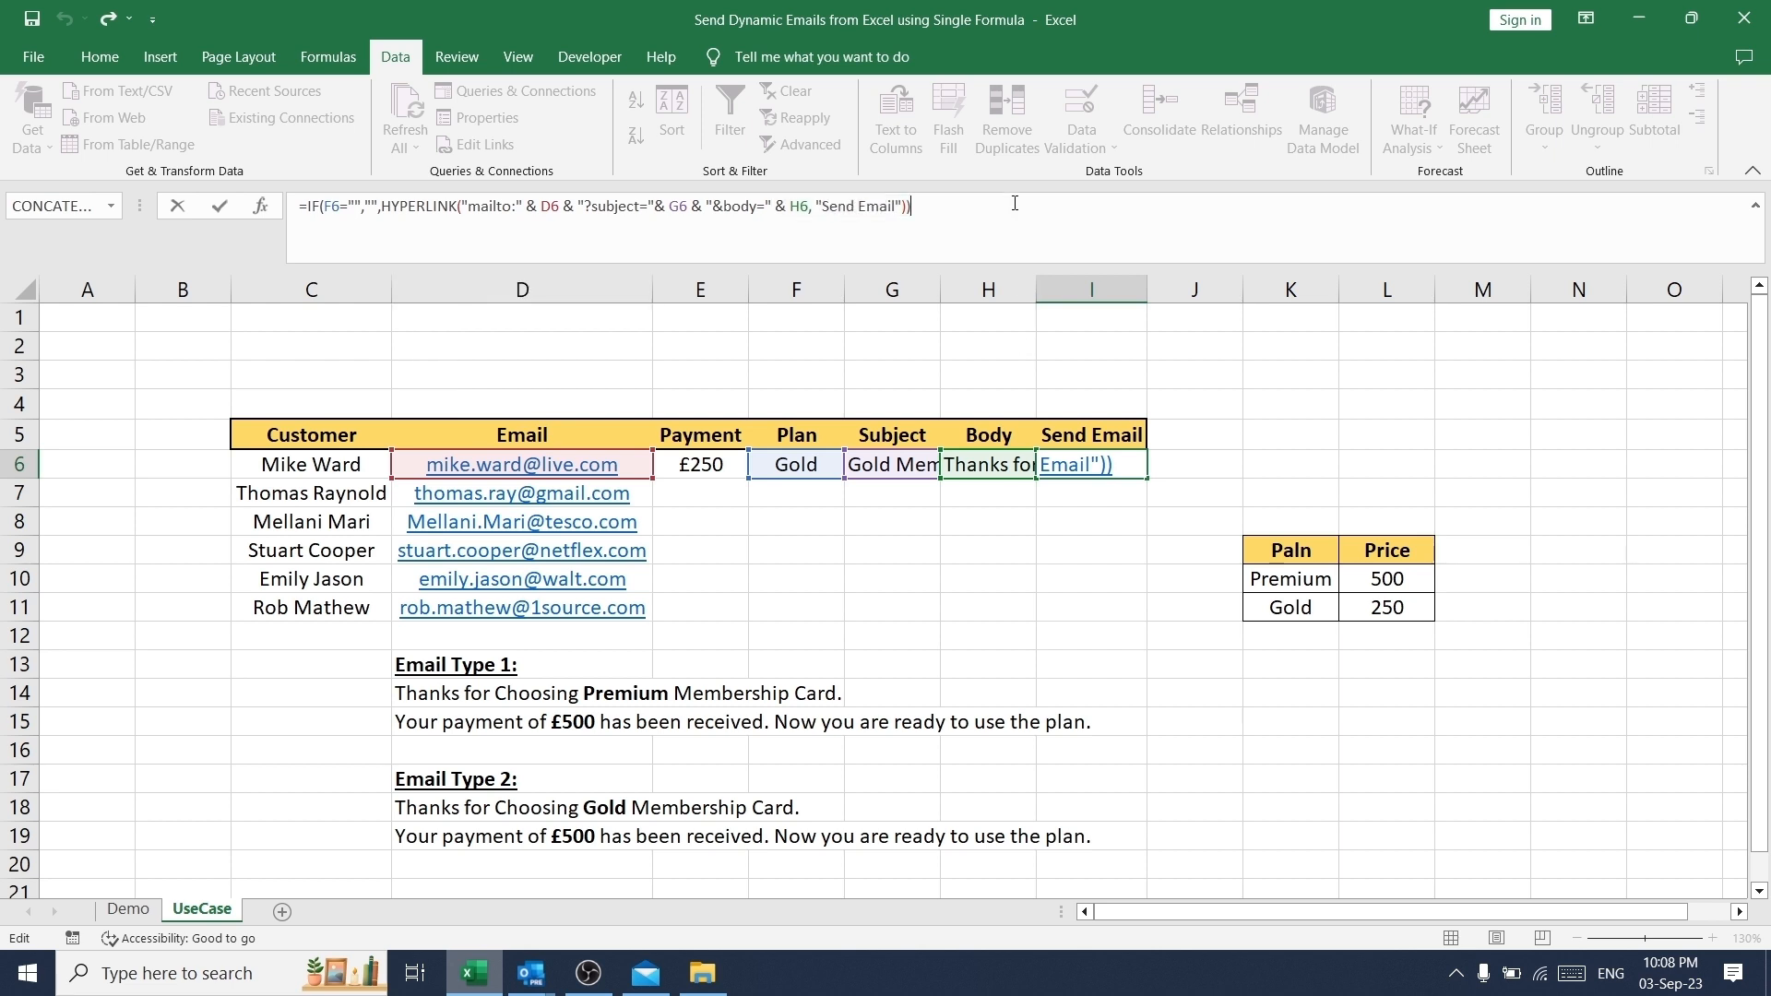
key(Return)
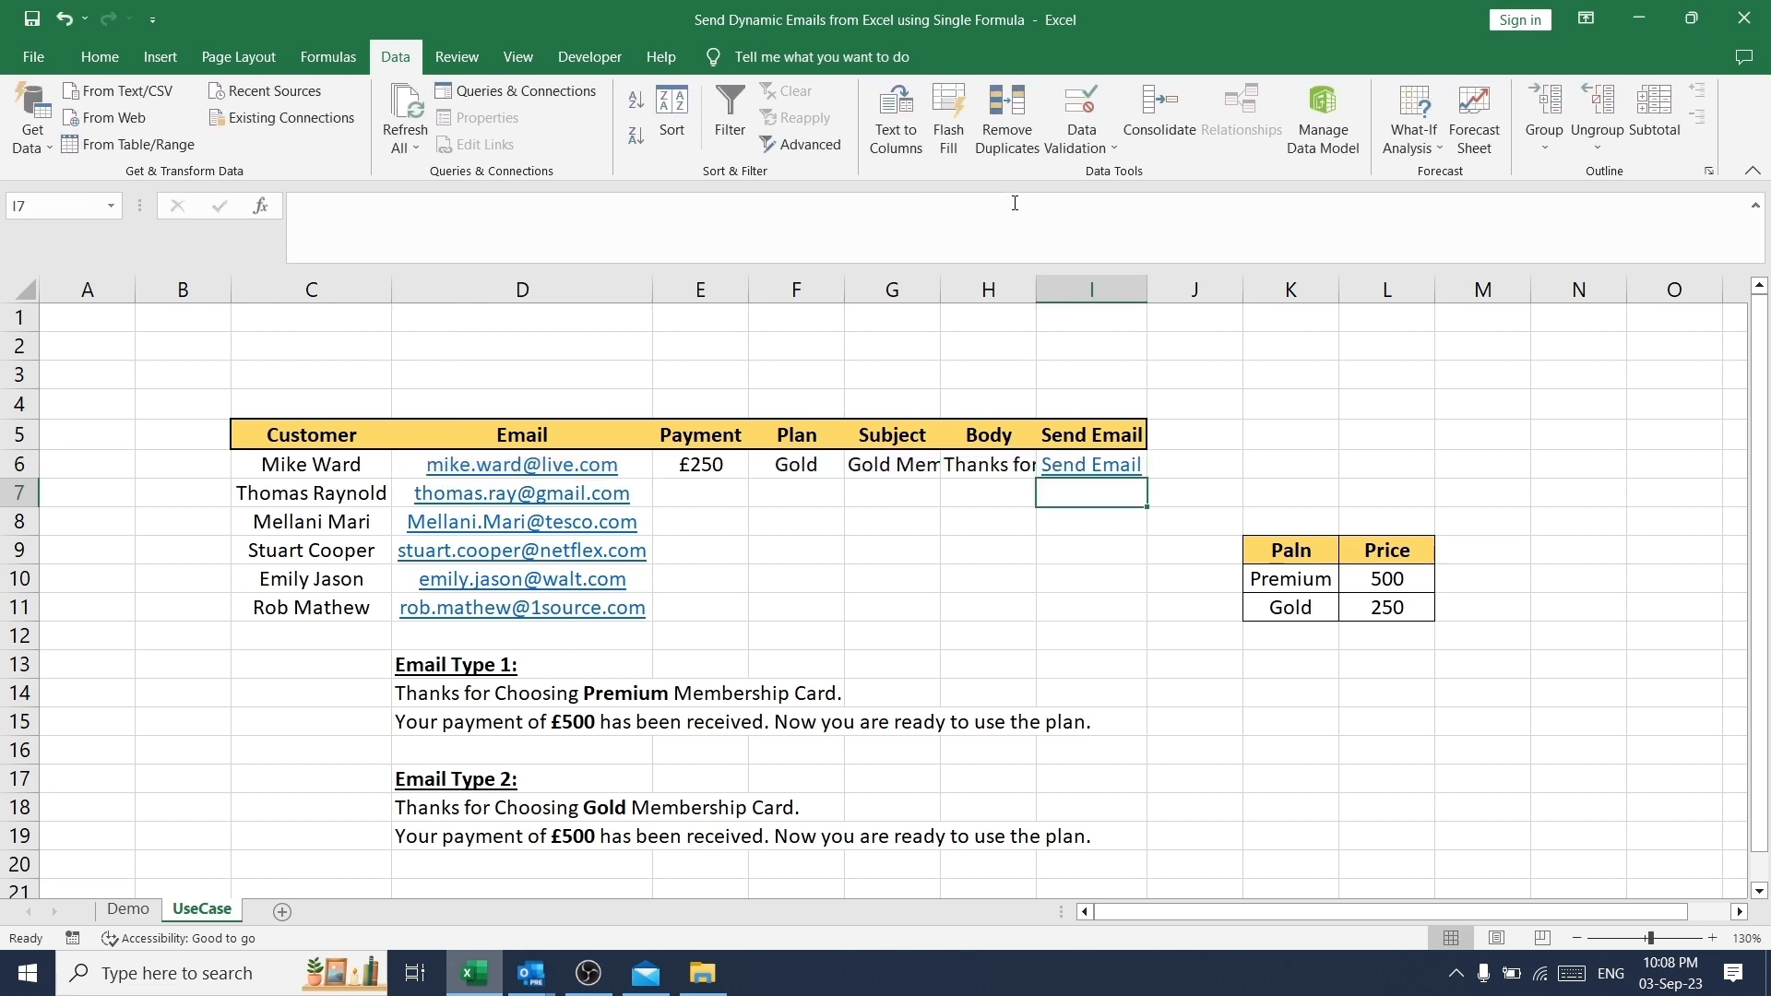
key(Up)
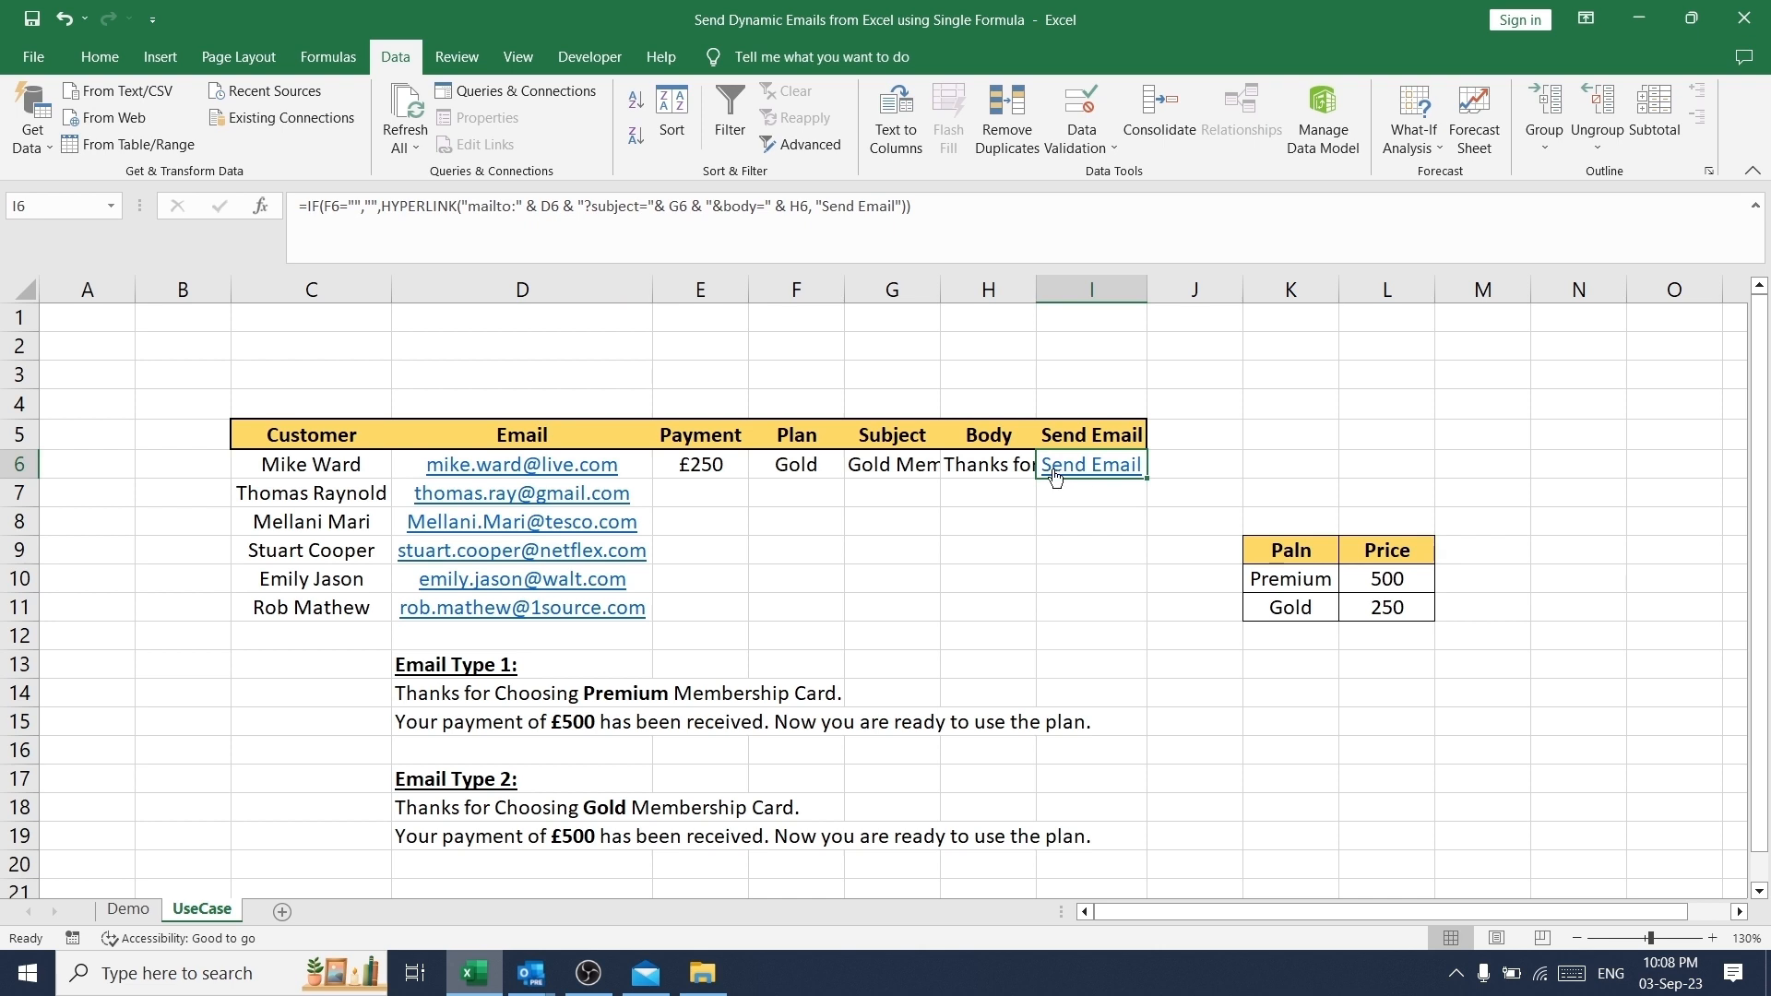
- Copy the Payment through Send Email cells E6:I6 down to rows 7 to 11 for the remaining customers
click(1084, 497)
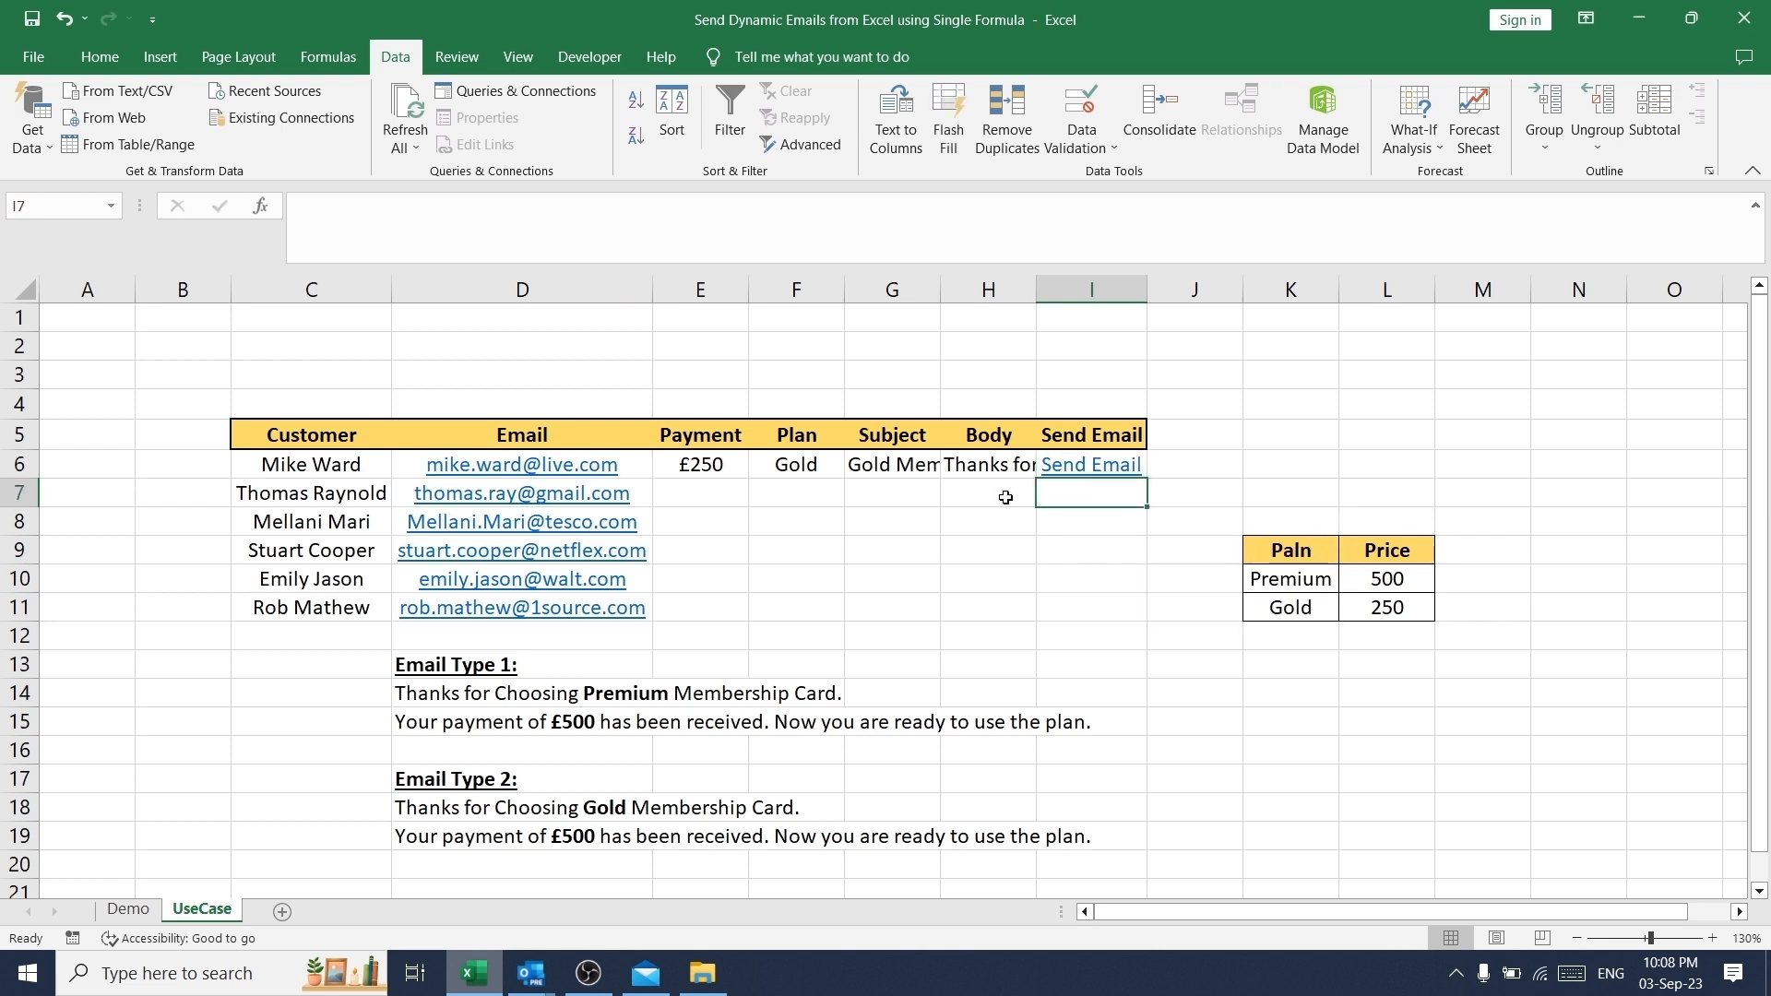
click(932, 494)
key(Up)
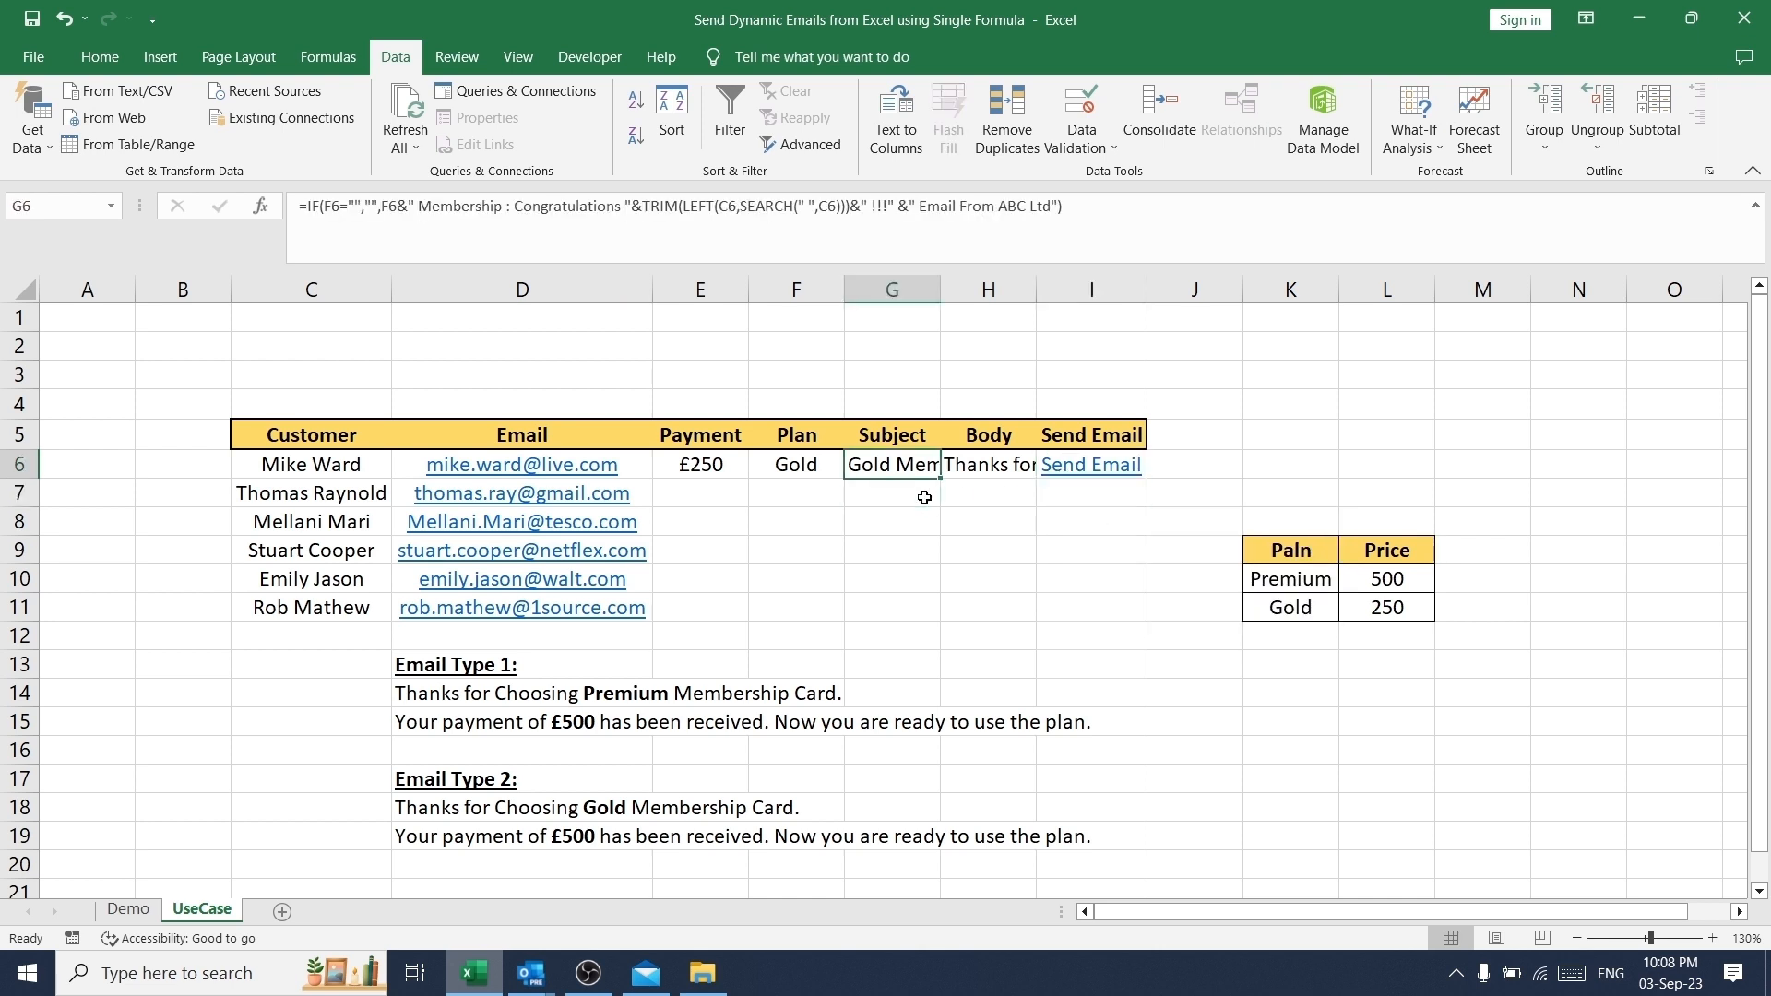
key(Left)
key(Left)
key(ctrl+shift+Right)
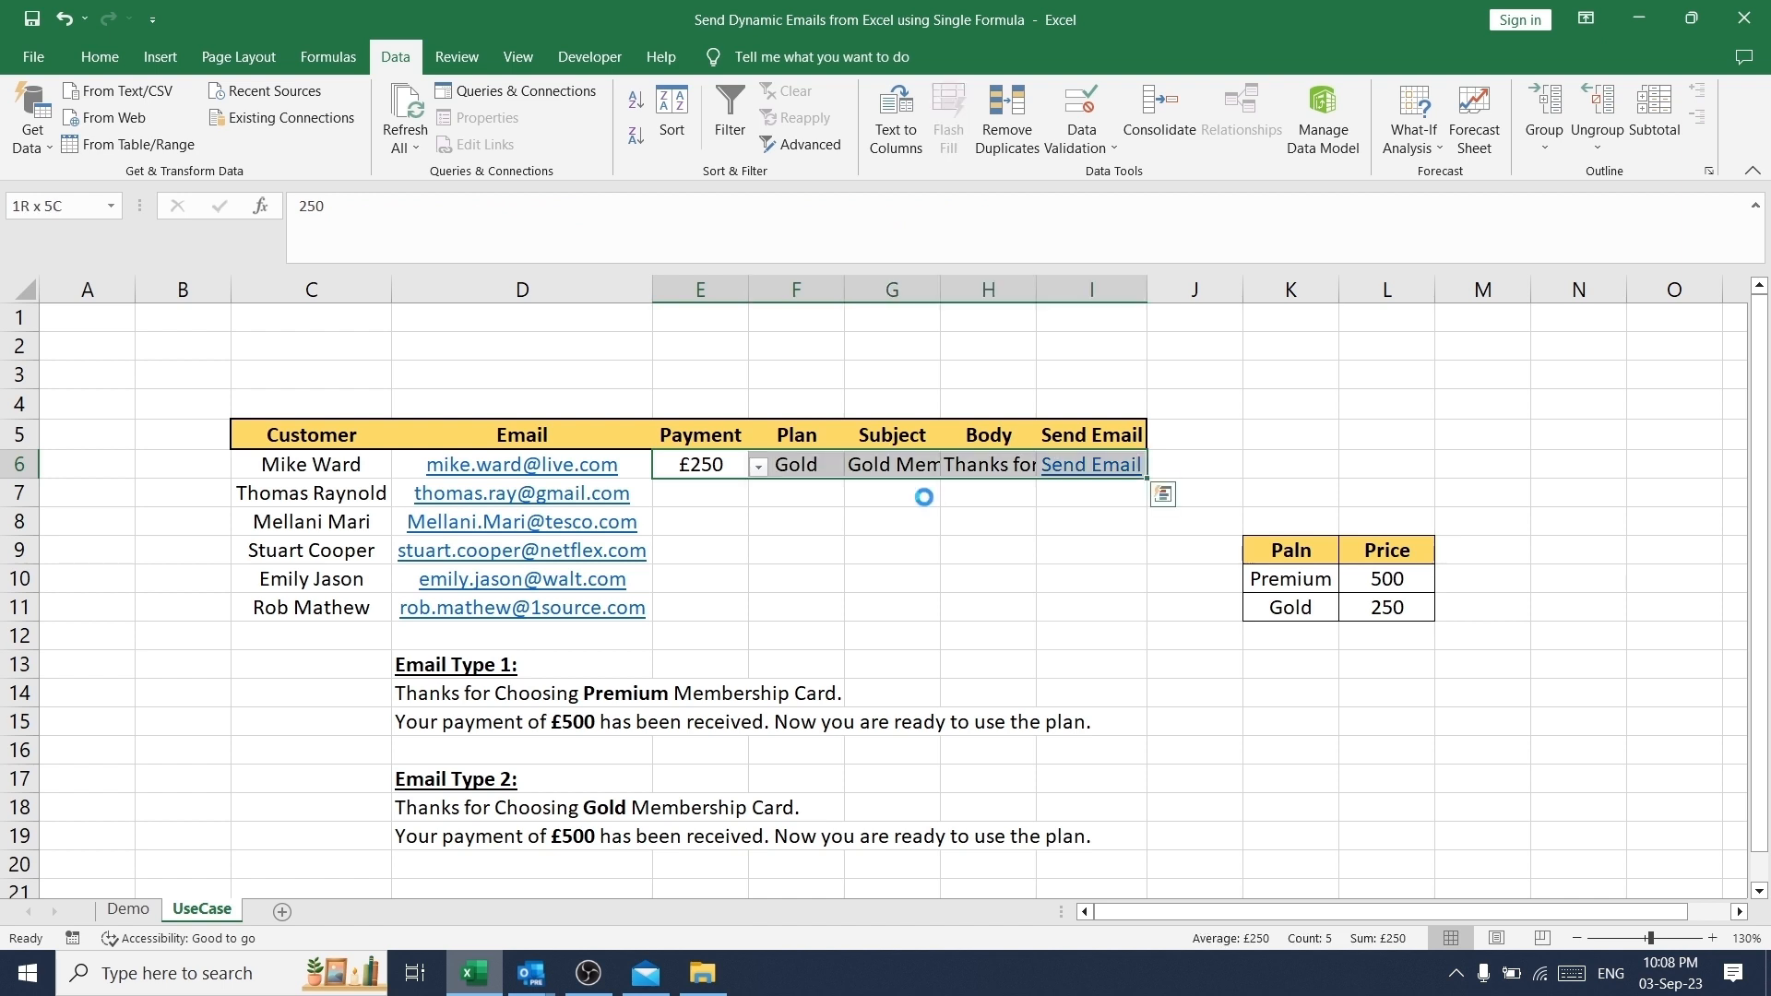
key(ctrl+c)
key(Down)
key(shift+Down)
key(shift+Down)
key(shift+Down)
key(shift+Down)
key(ctrl+v)
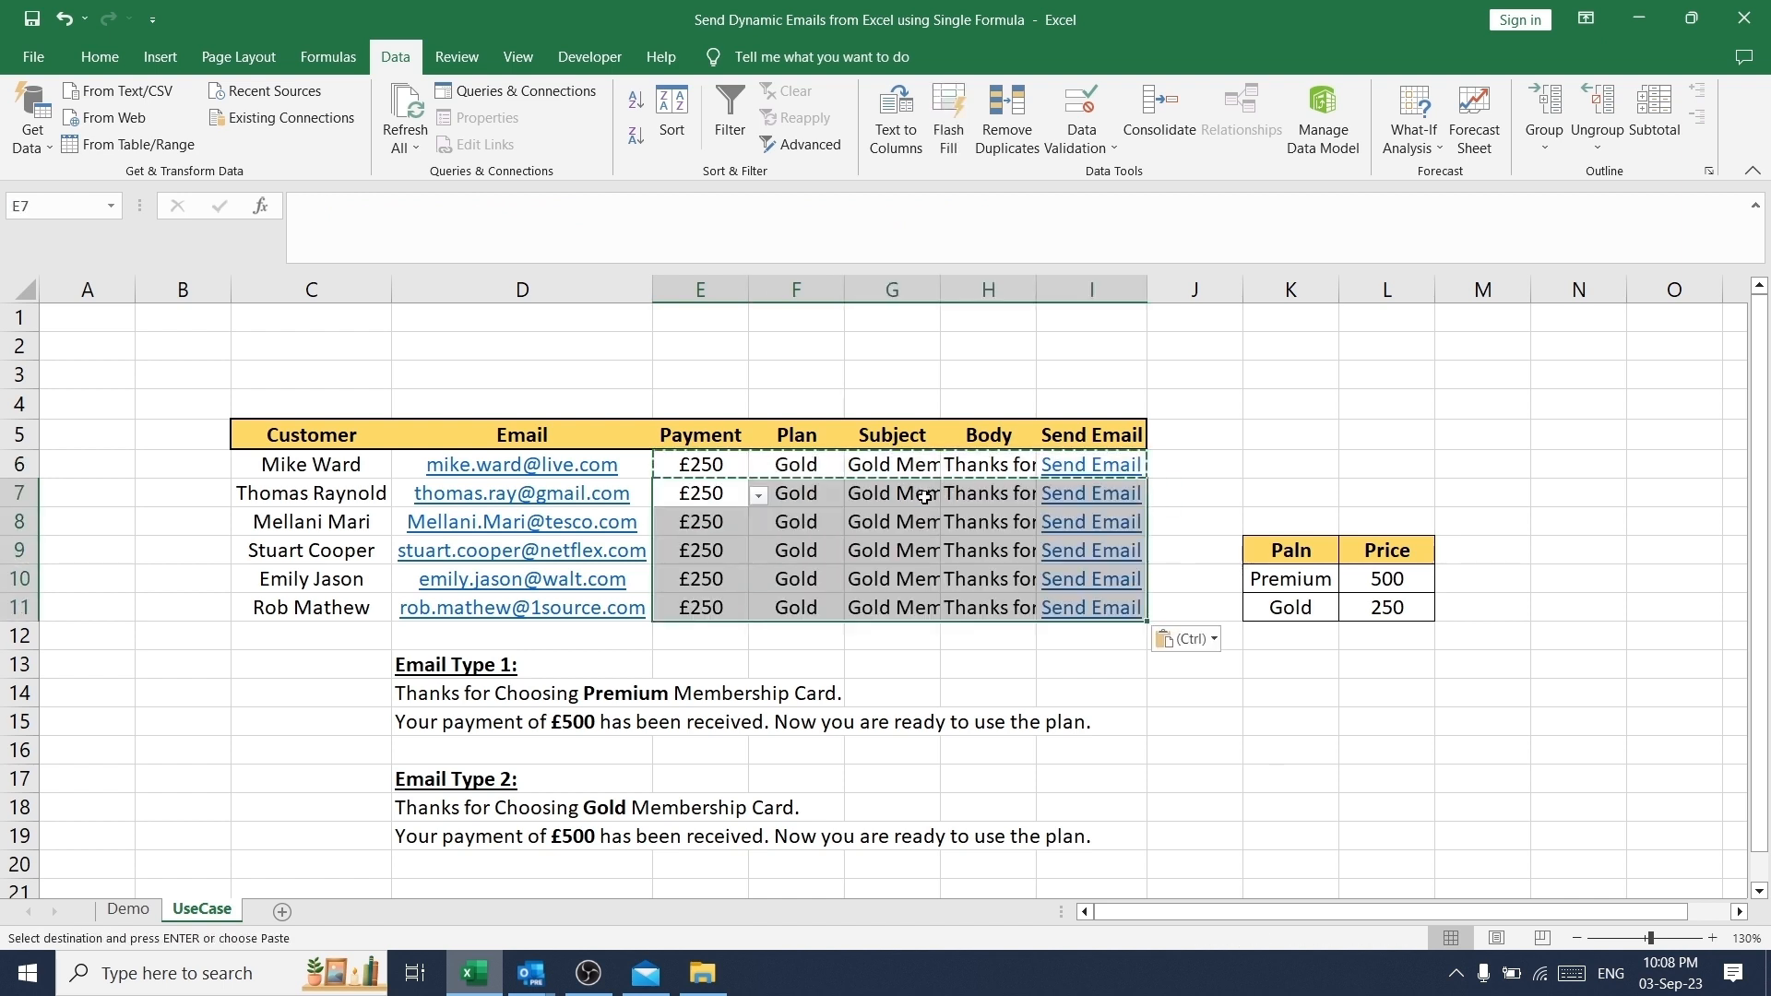
key(Escape)
- Set the payment in E6 to 500 and check the Plan, Subject and Body cells of row 6
key(Up)
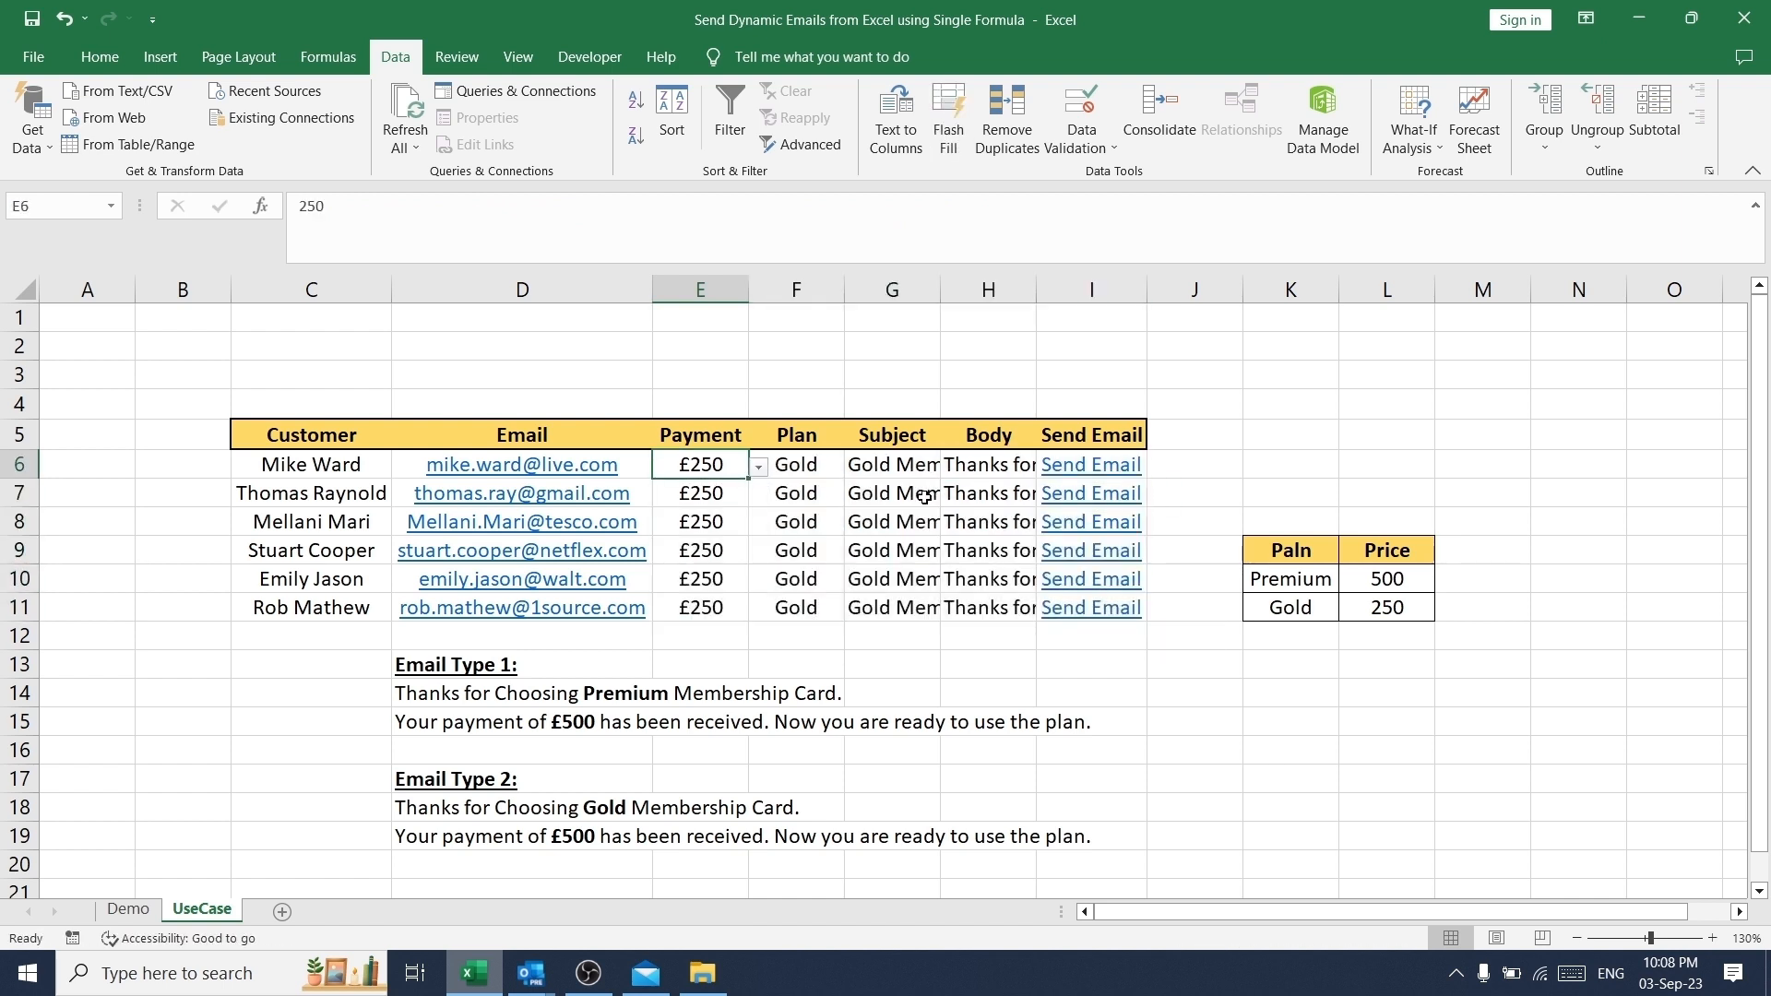
key(Right)
key(Right)
key(Right)
key(Left)
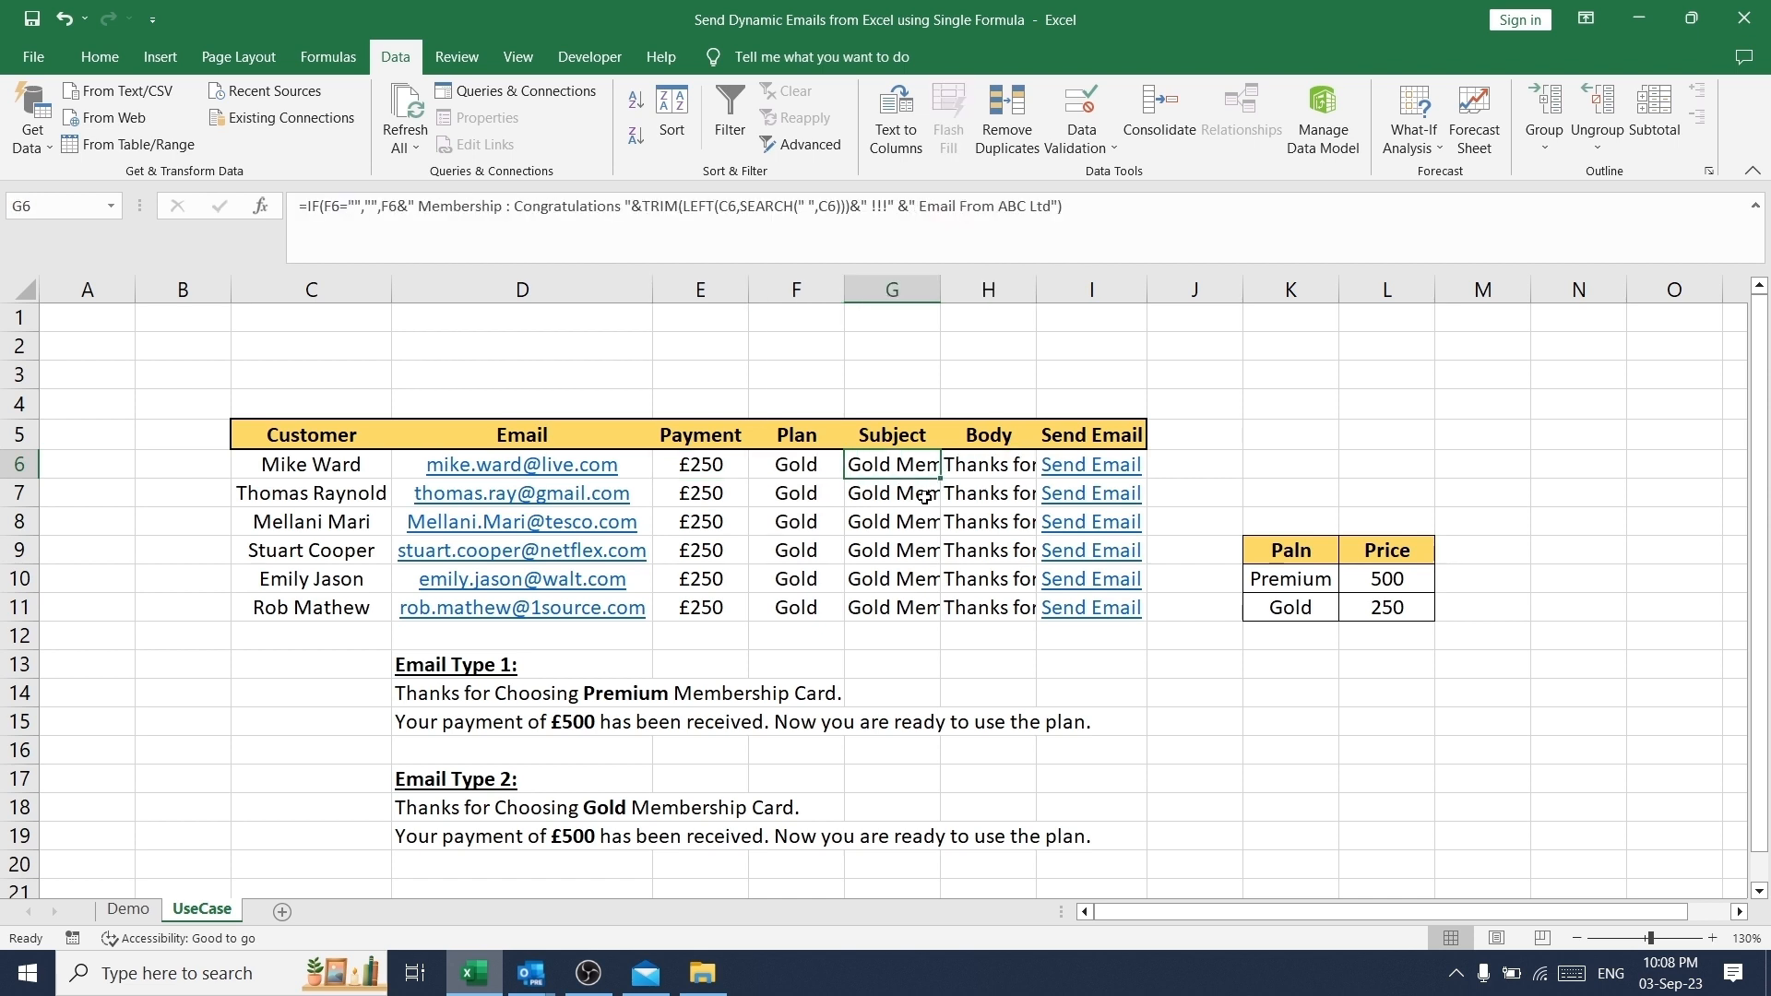
click(728, 461)
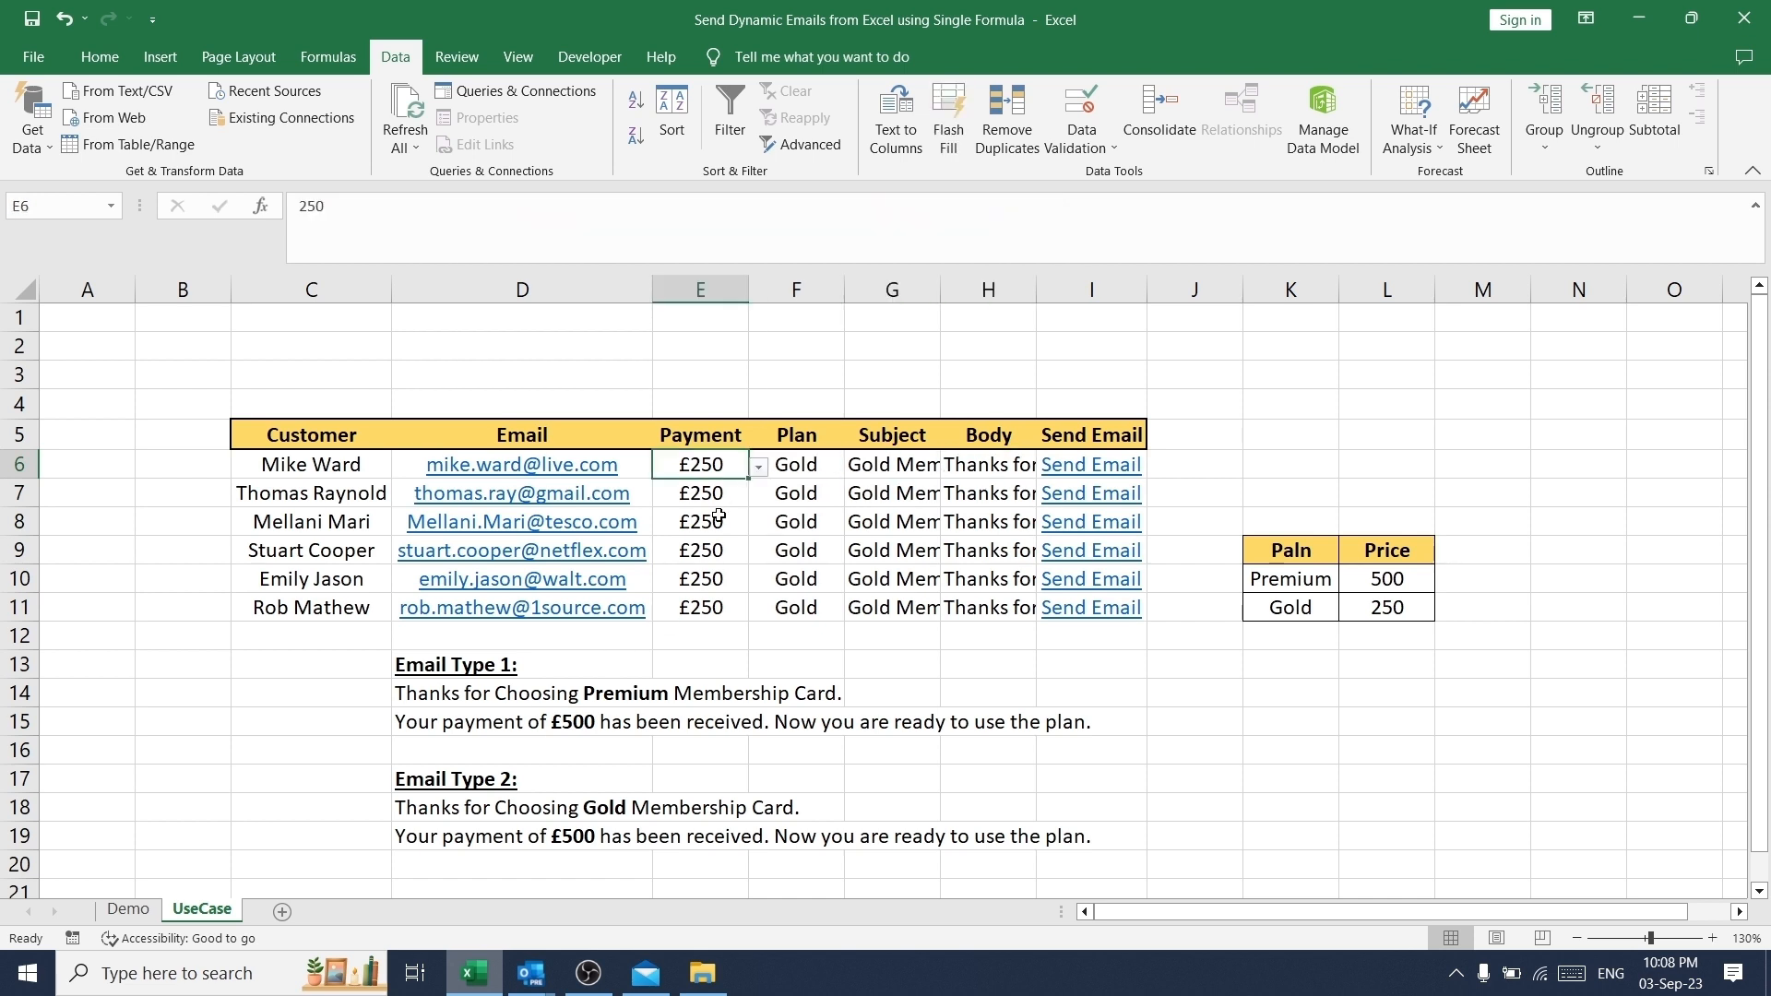
click(758, 467)
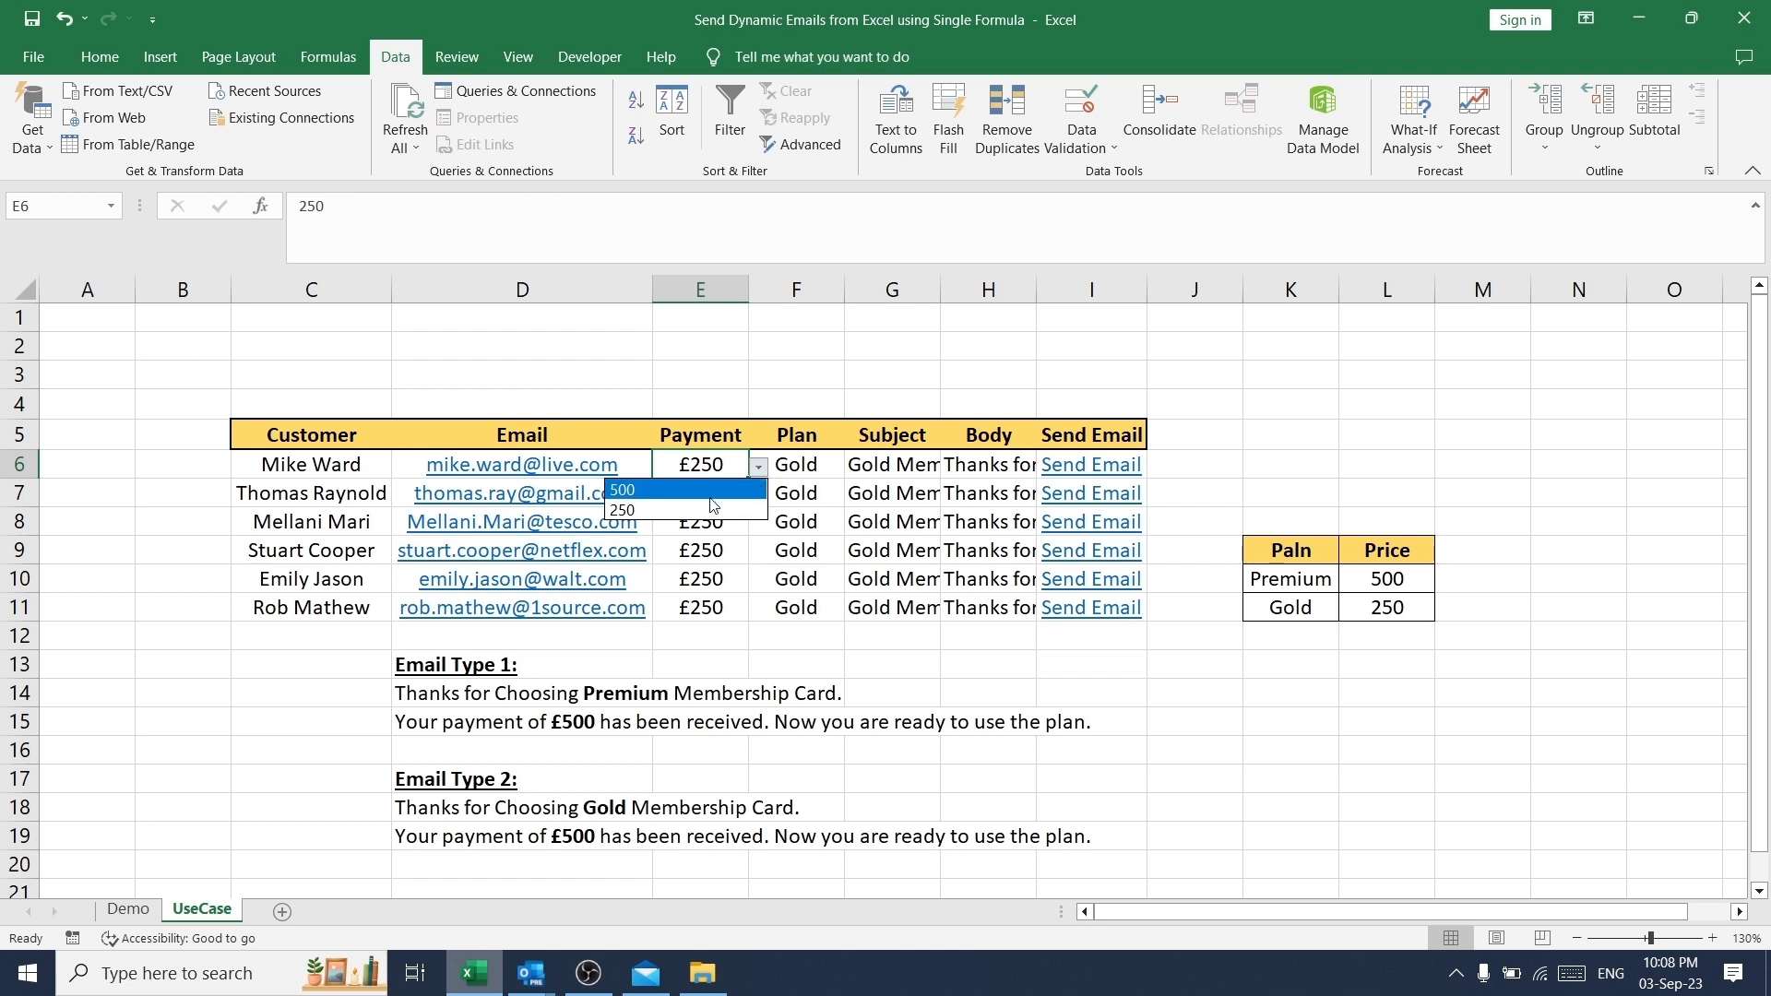
click(696, 491)
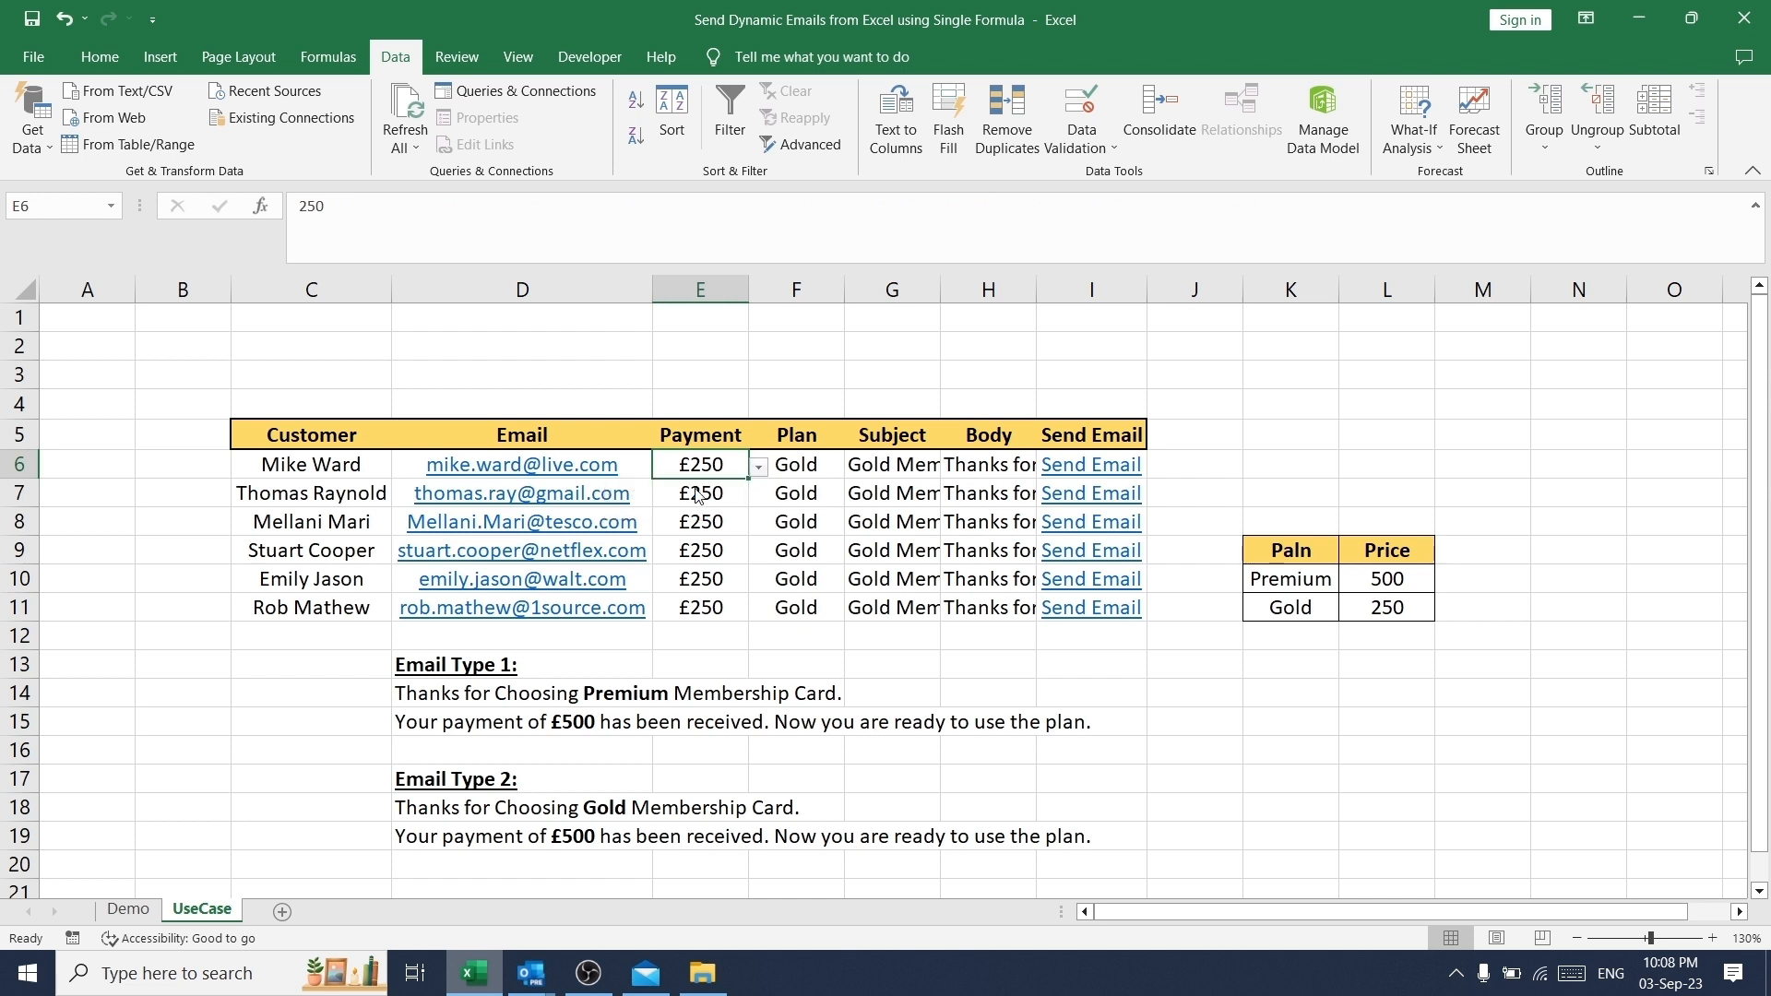
click(814, 471)
click(898, 465)
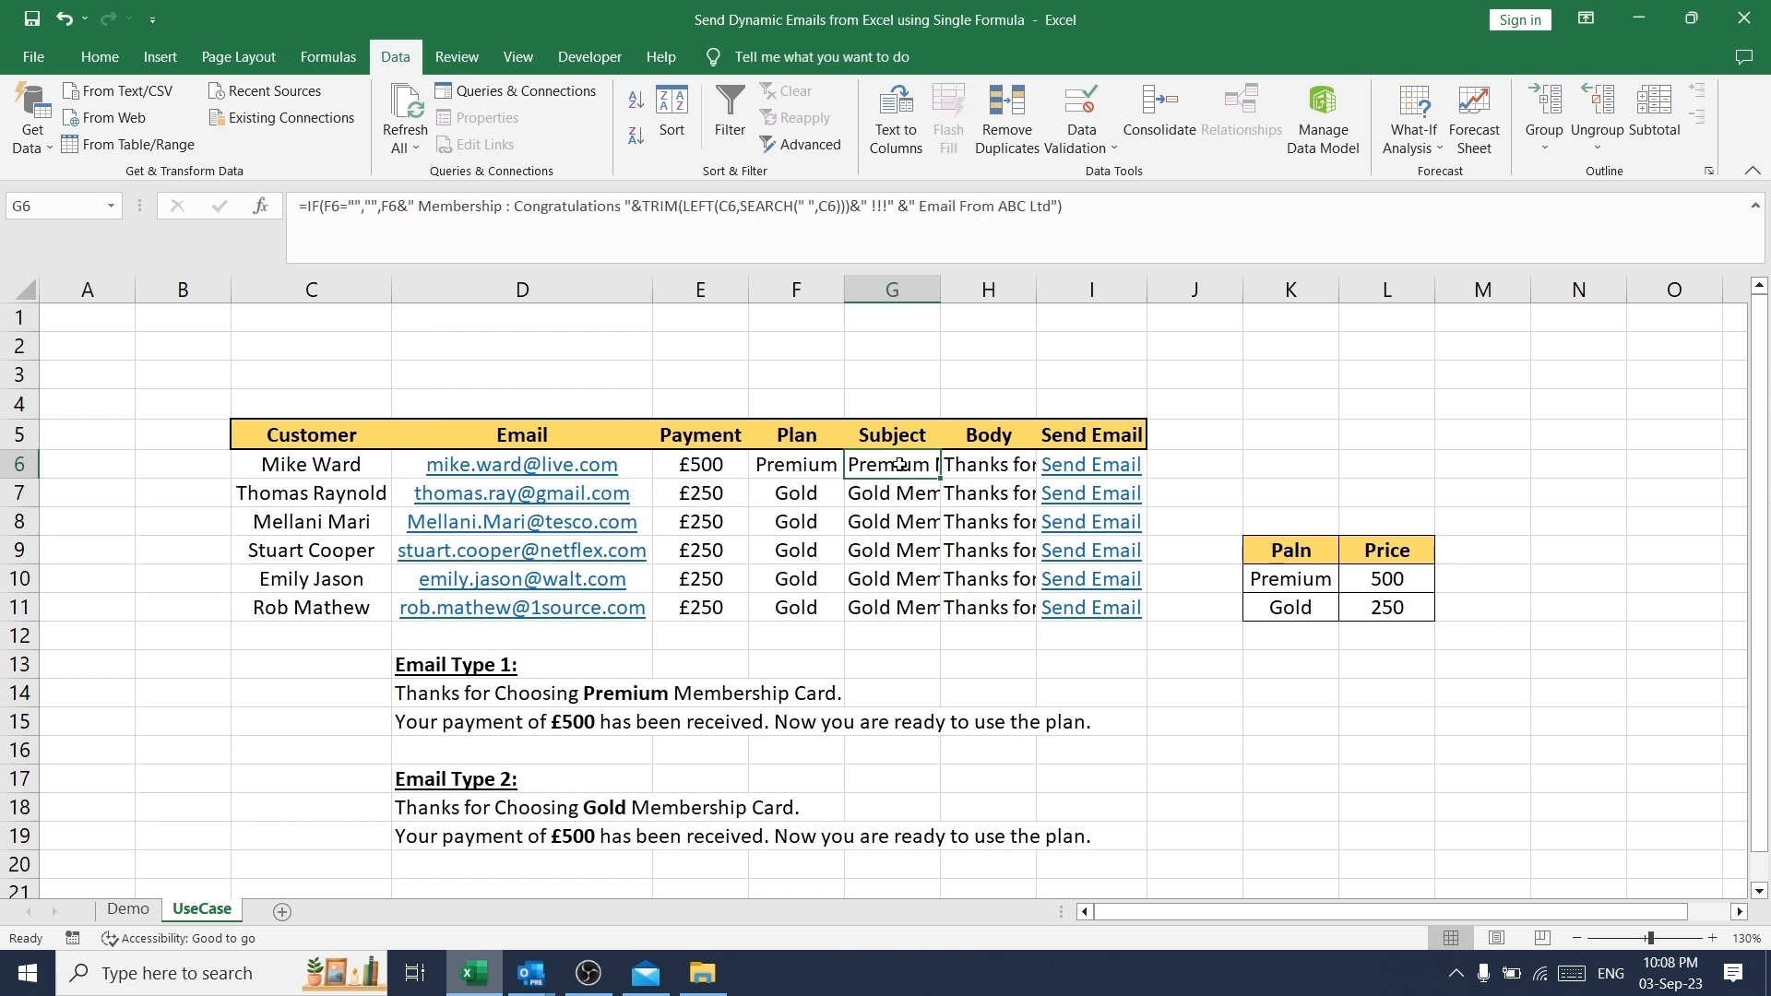
click(1001, 466)
click(702, 471)
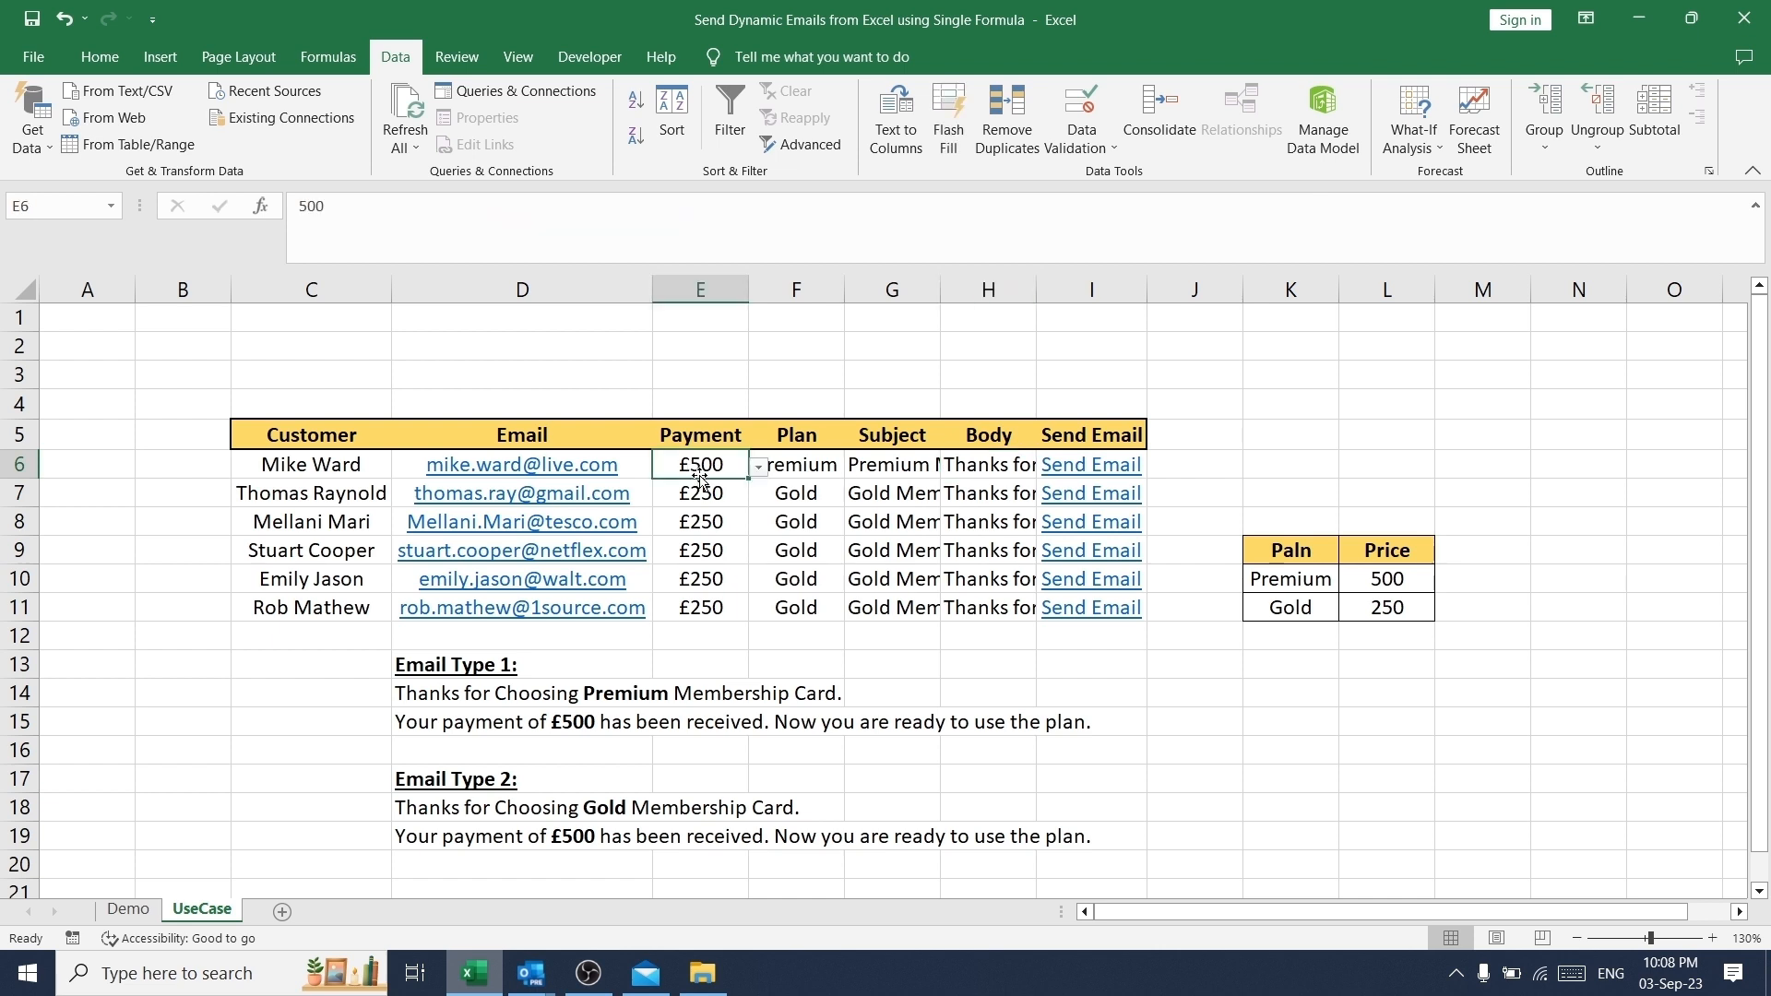
- Open the email draft from the Send Email link in I6 and review its subject and both body lines
click(1127, 475)
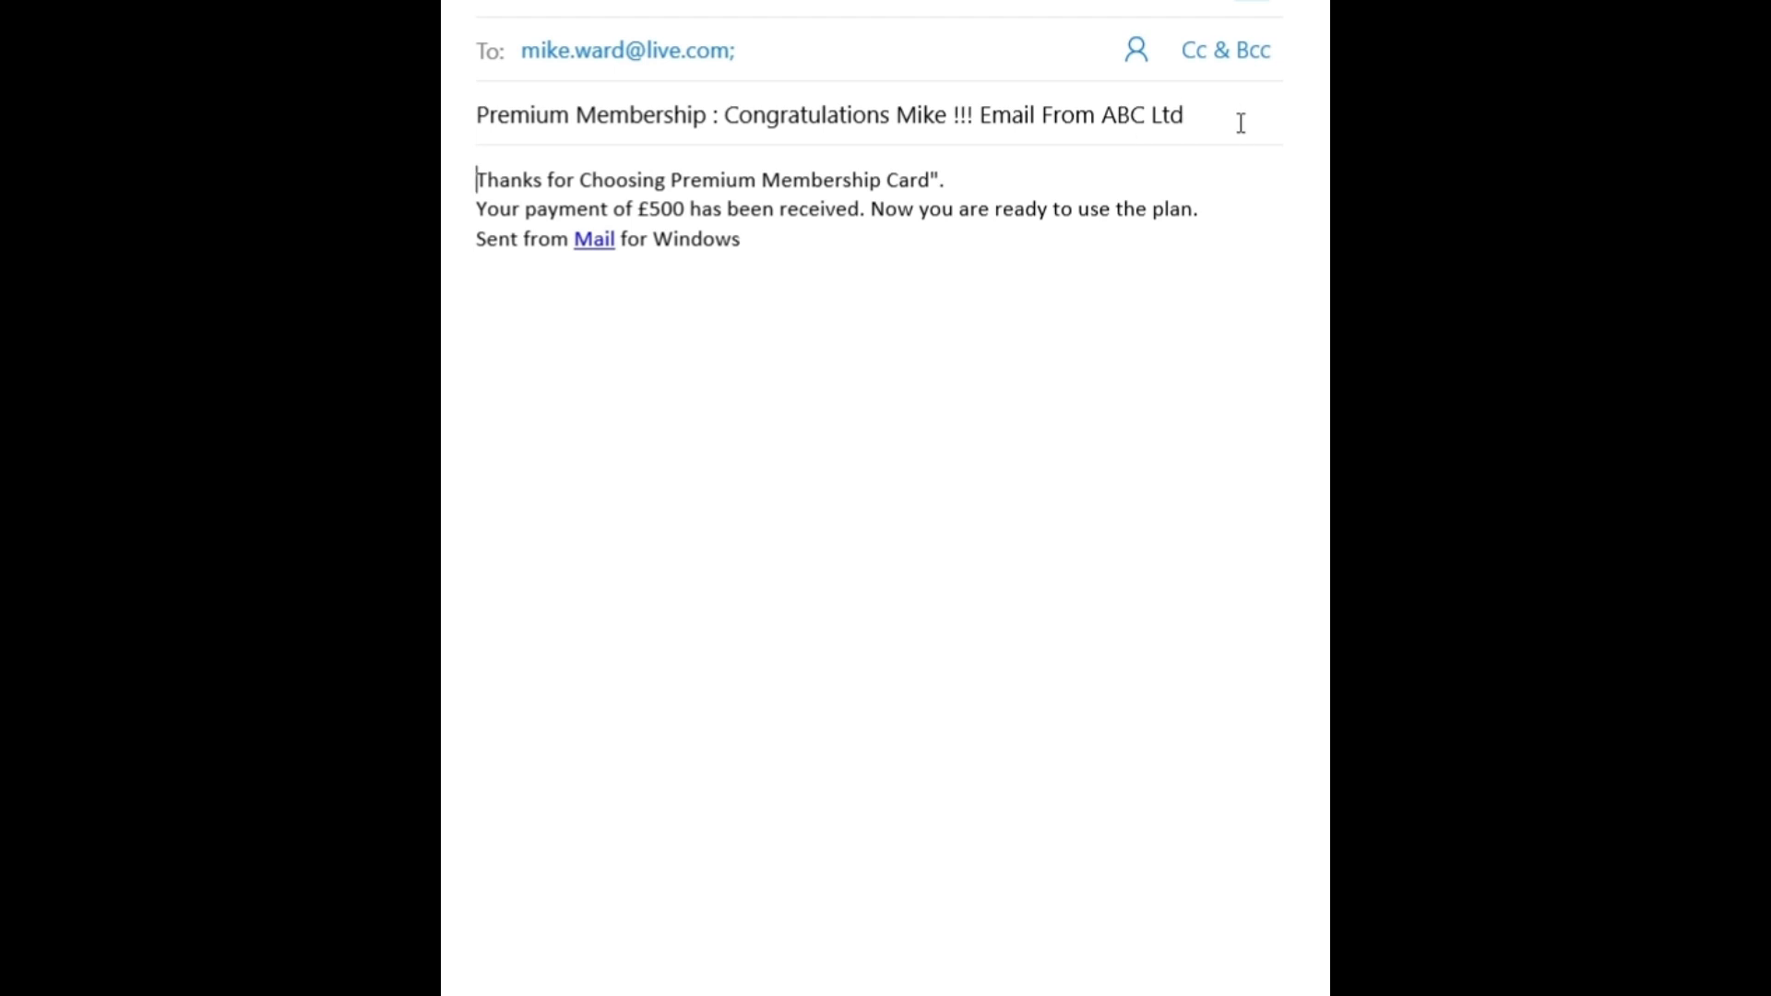
drag(1239, 123, 740, 105)
click(850, 284)
drag(476, 180, 987, 187)
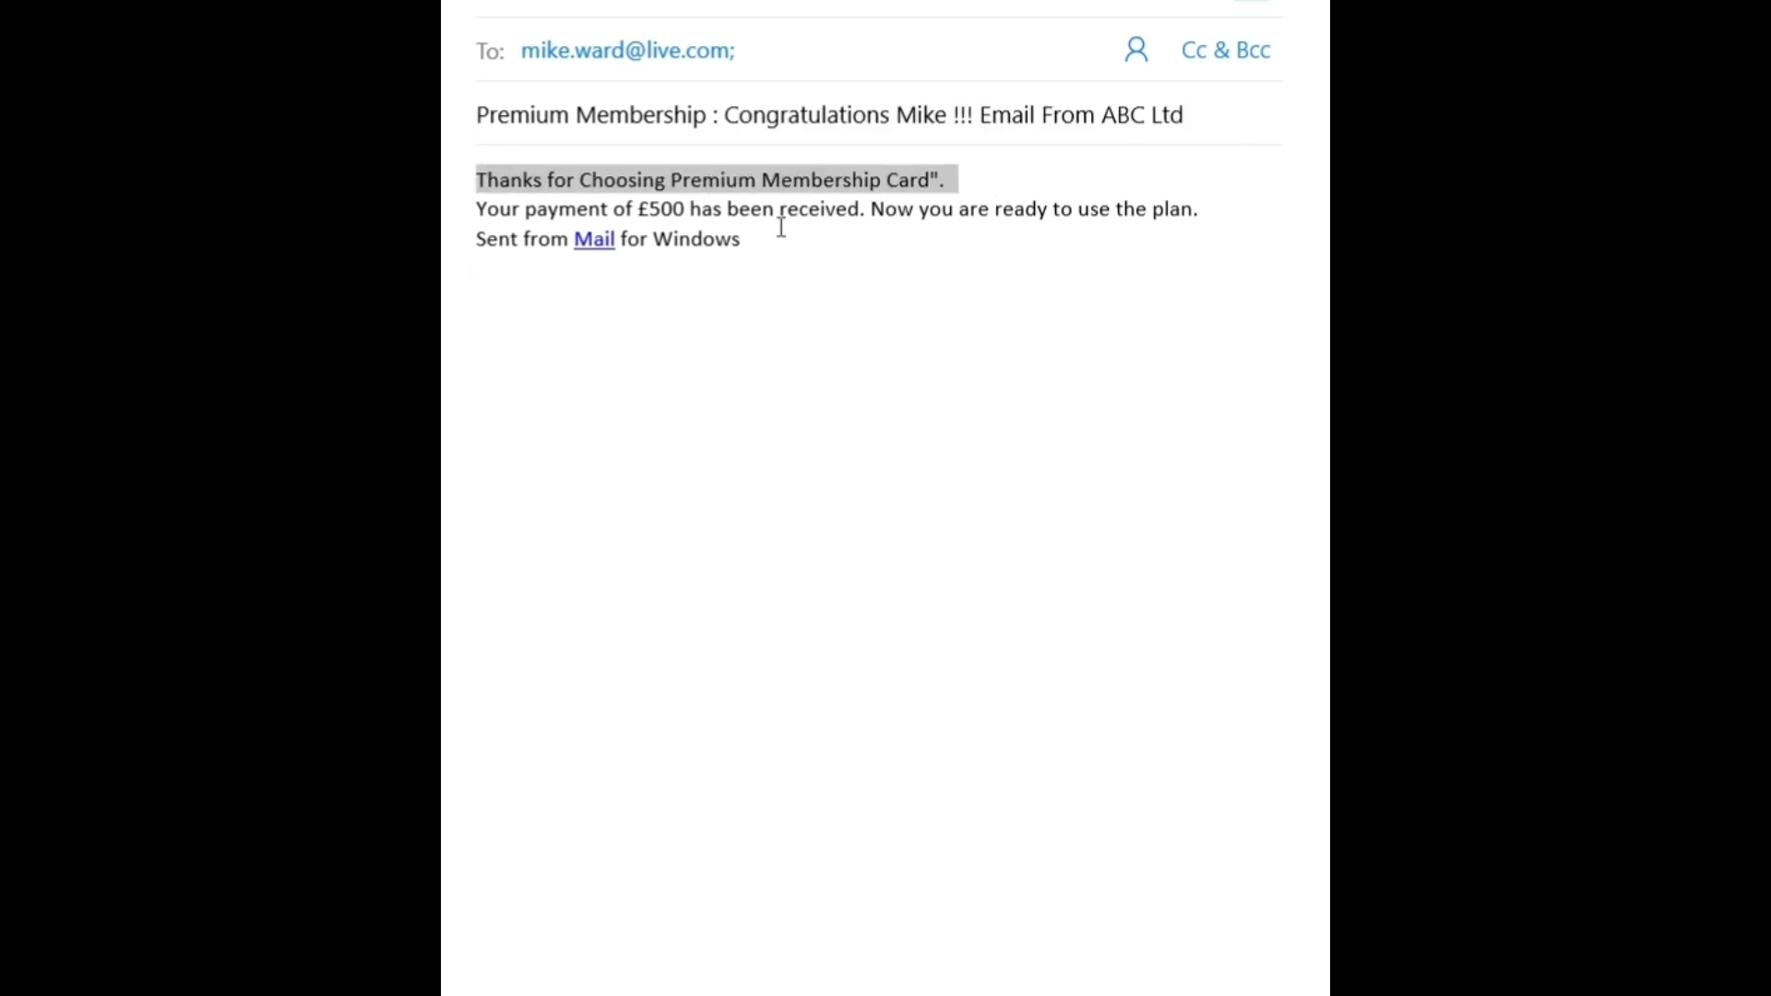
drag(479, 208, 835, 202)
drag(1257, 221, 779, 209)
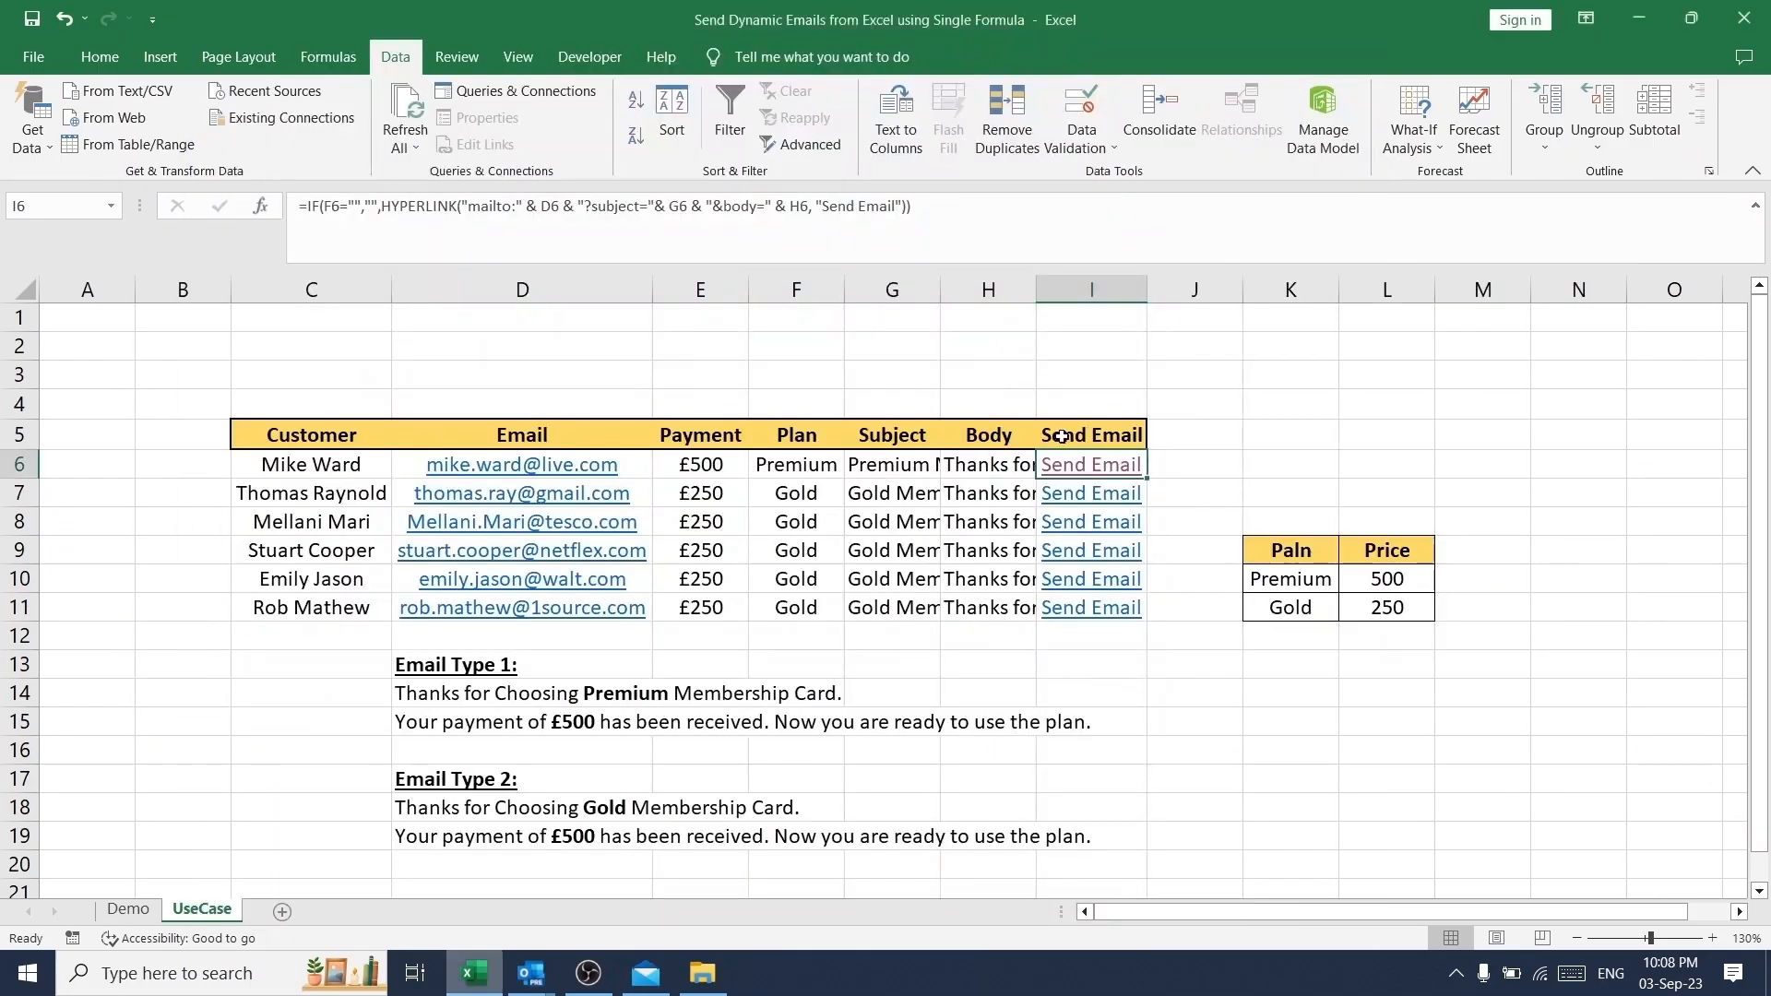
- Choose 250 as the payment in E8 and in E6
click(715, 521)
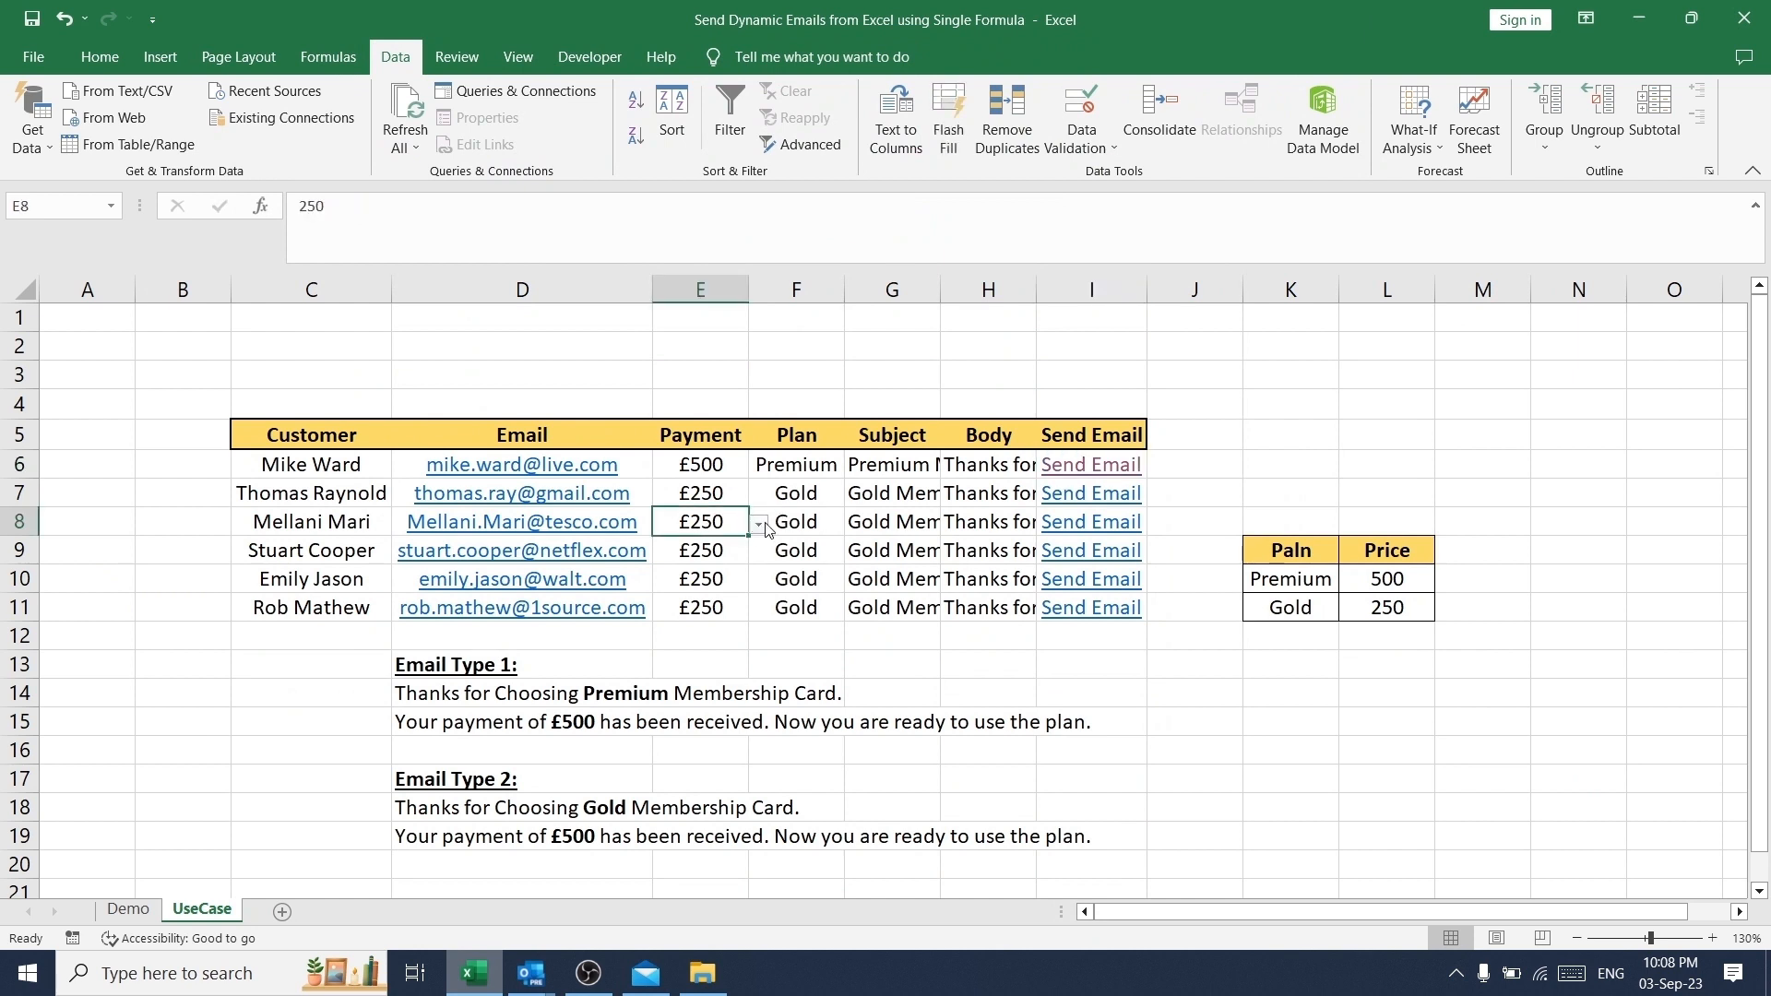
click(759, 523)
click(660, 567)
click(717, 464)
click(759, 467)
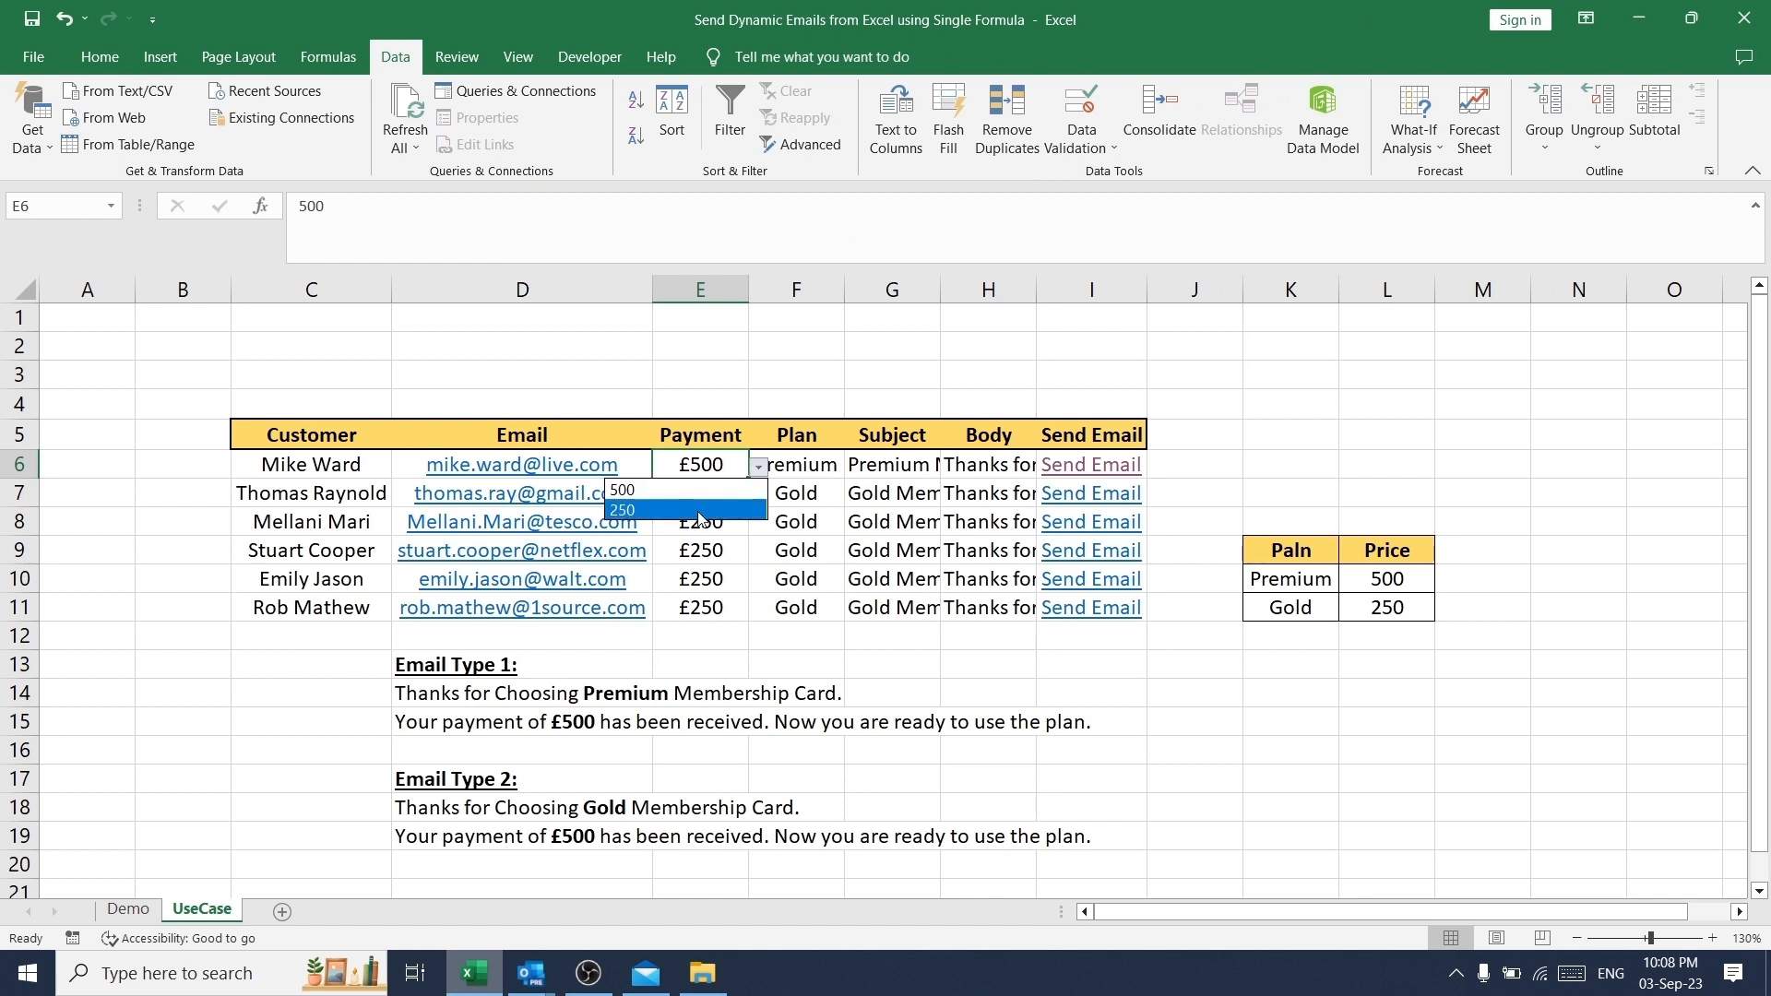
click(736, 510)
- Check the Plan and Subject cells in row 6, then reopen the I6 email draft and review its subject and body text
click(801, 460)
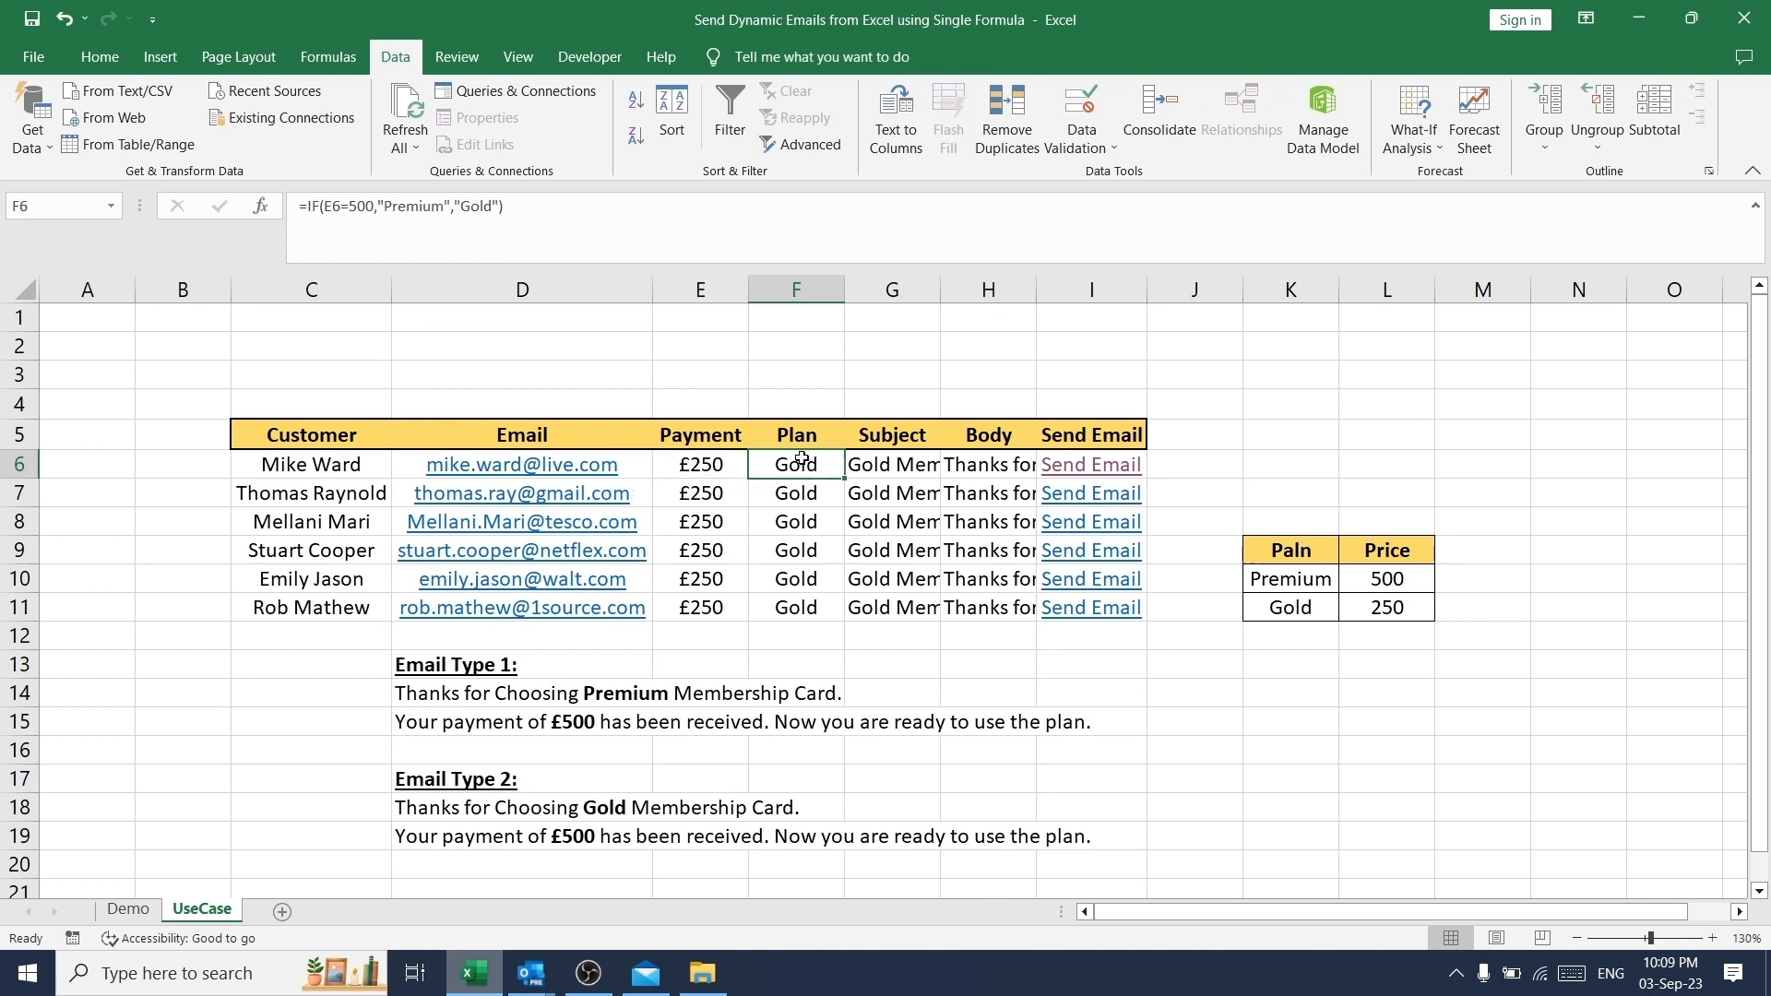
click(884, 460)
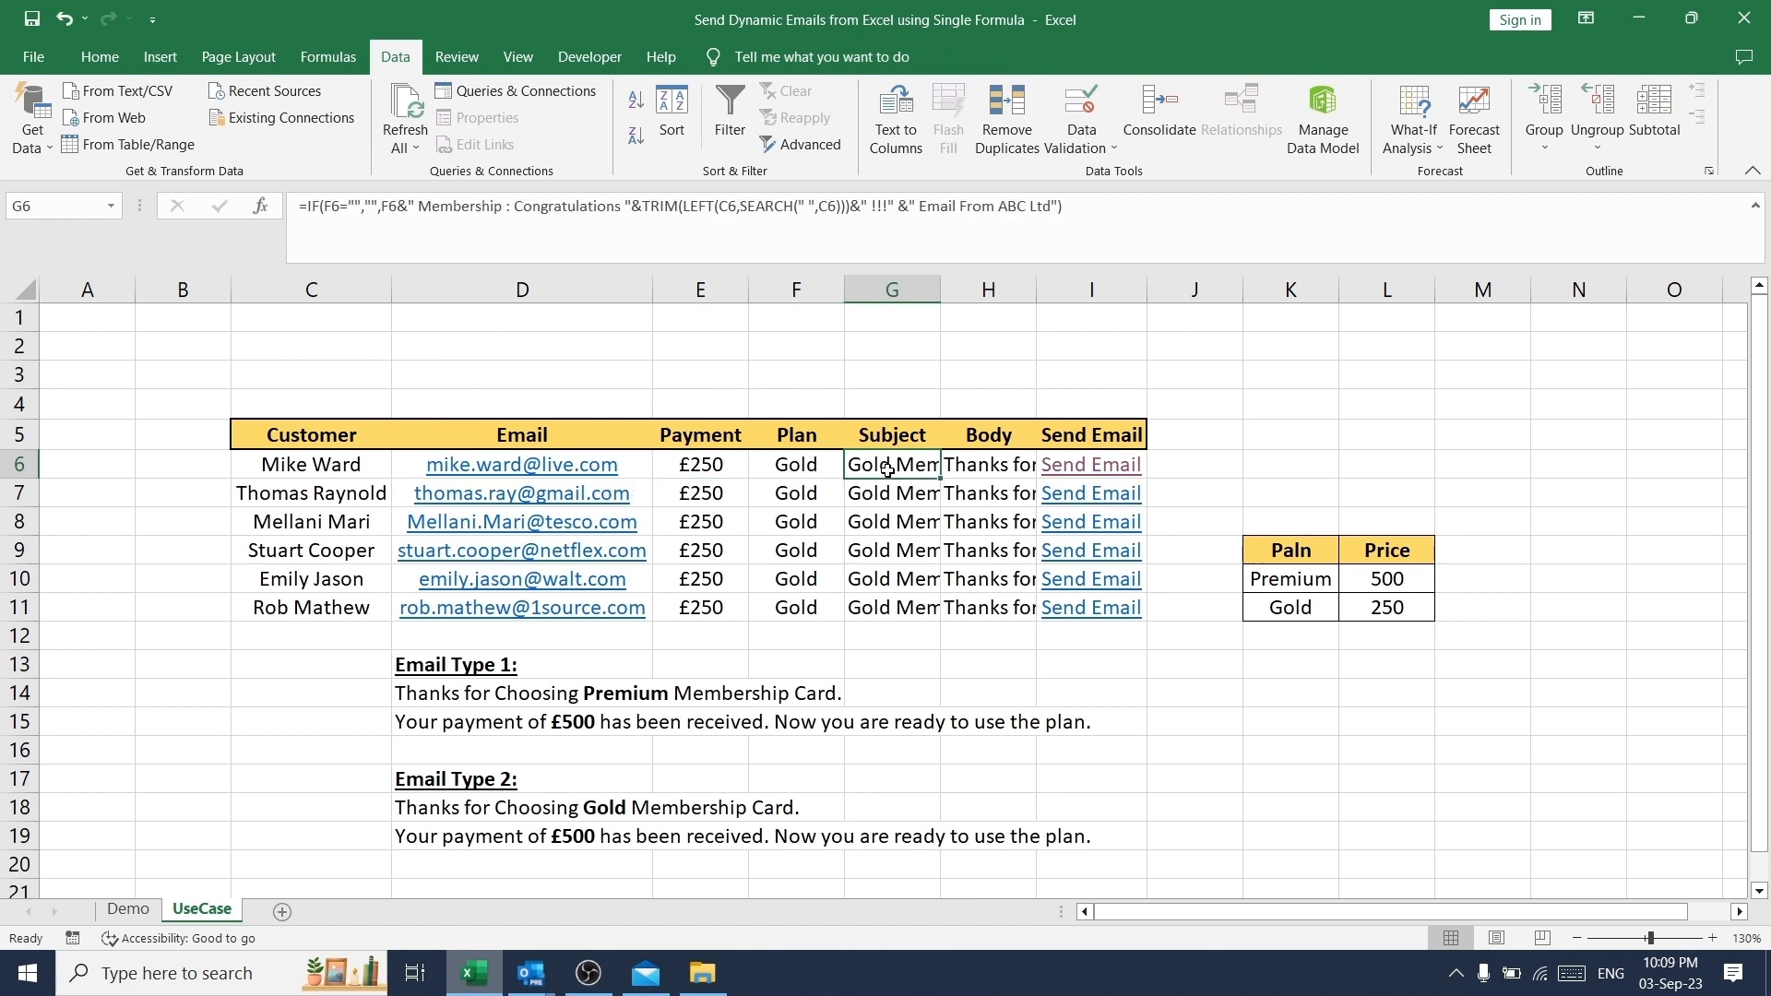
click(1119, 471)
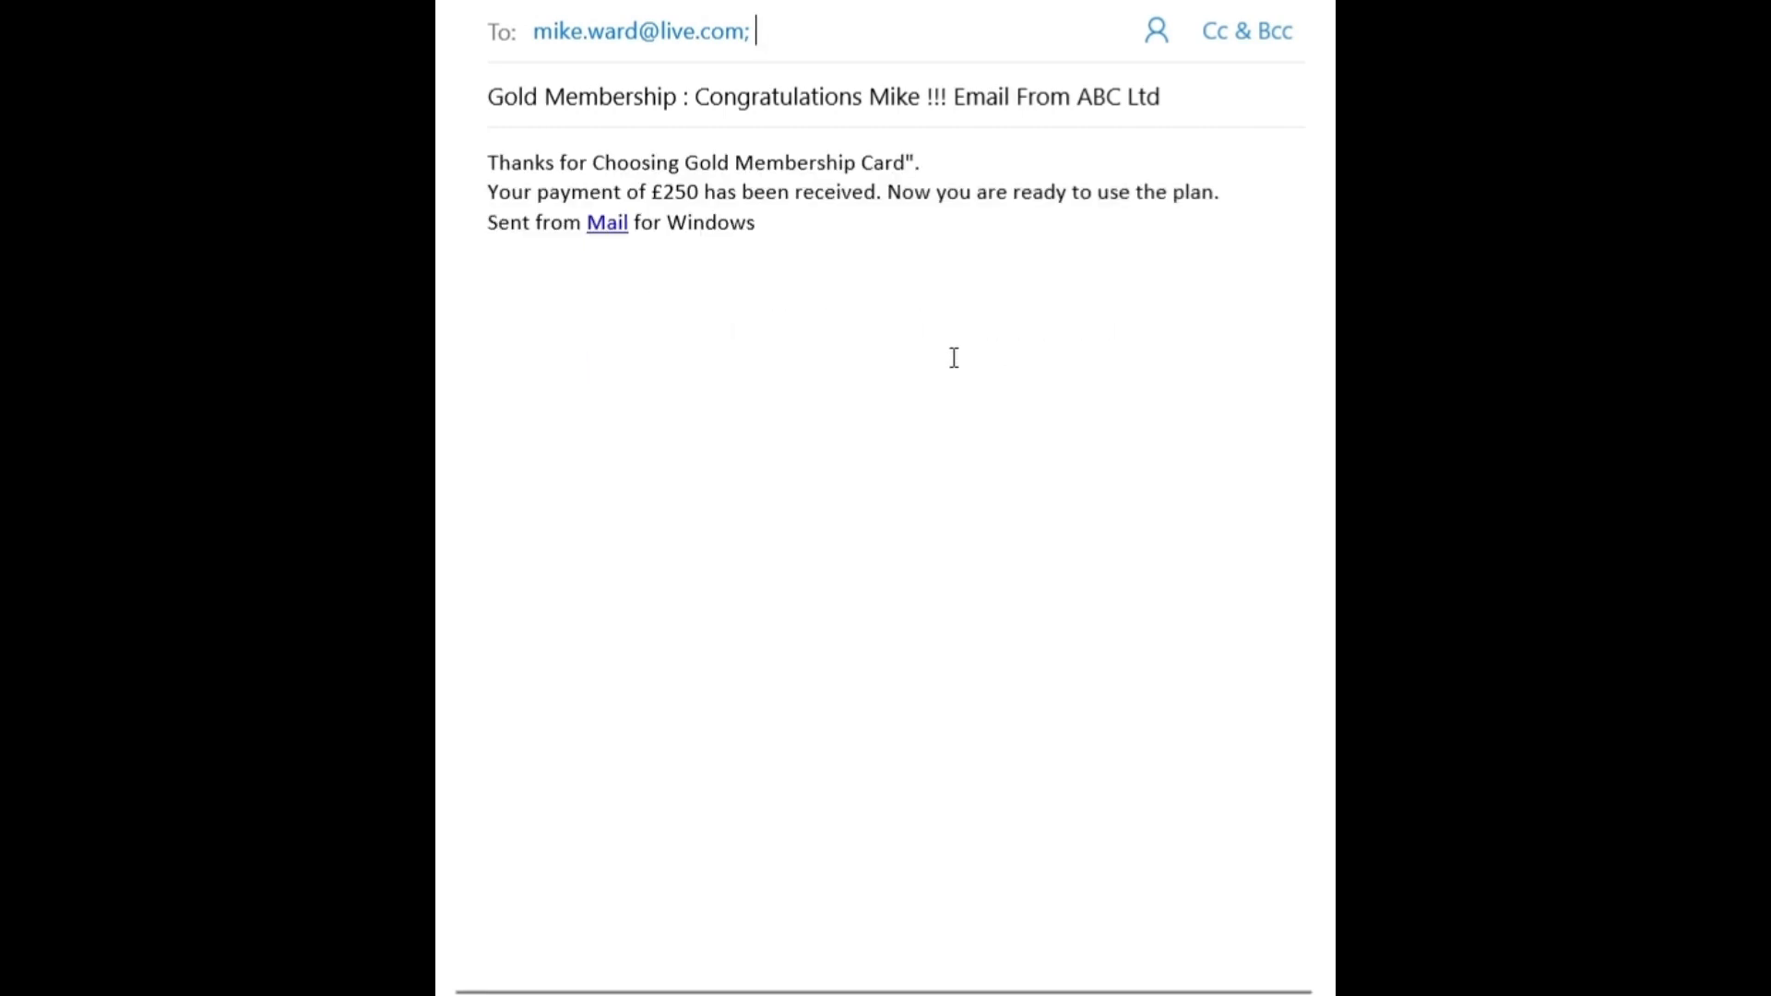
drag(488, 97, 964, 106)
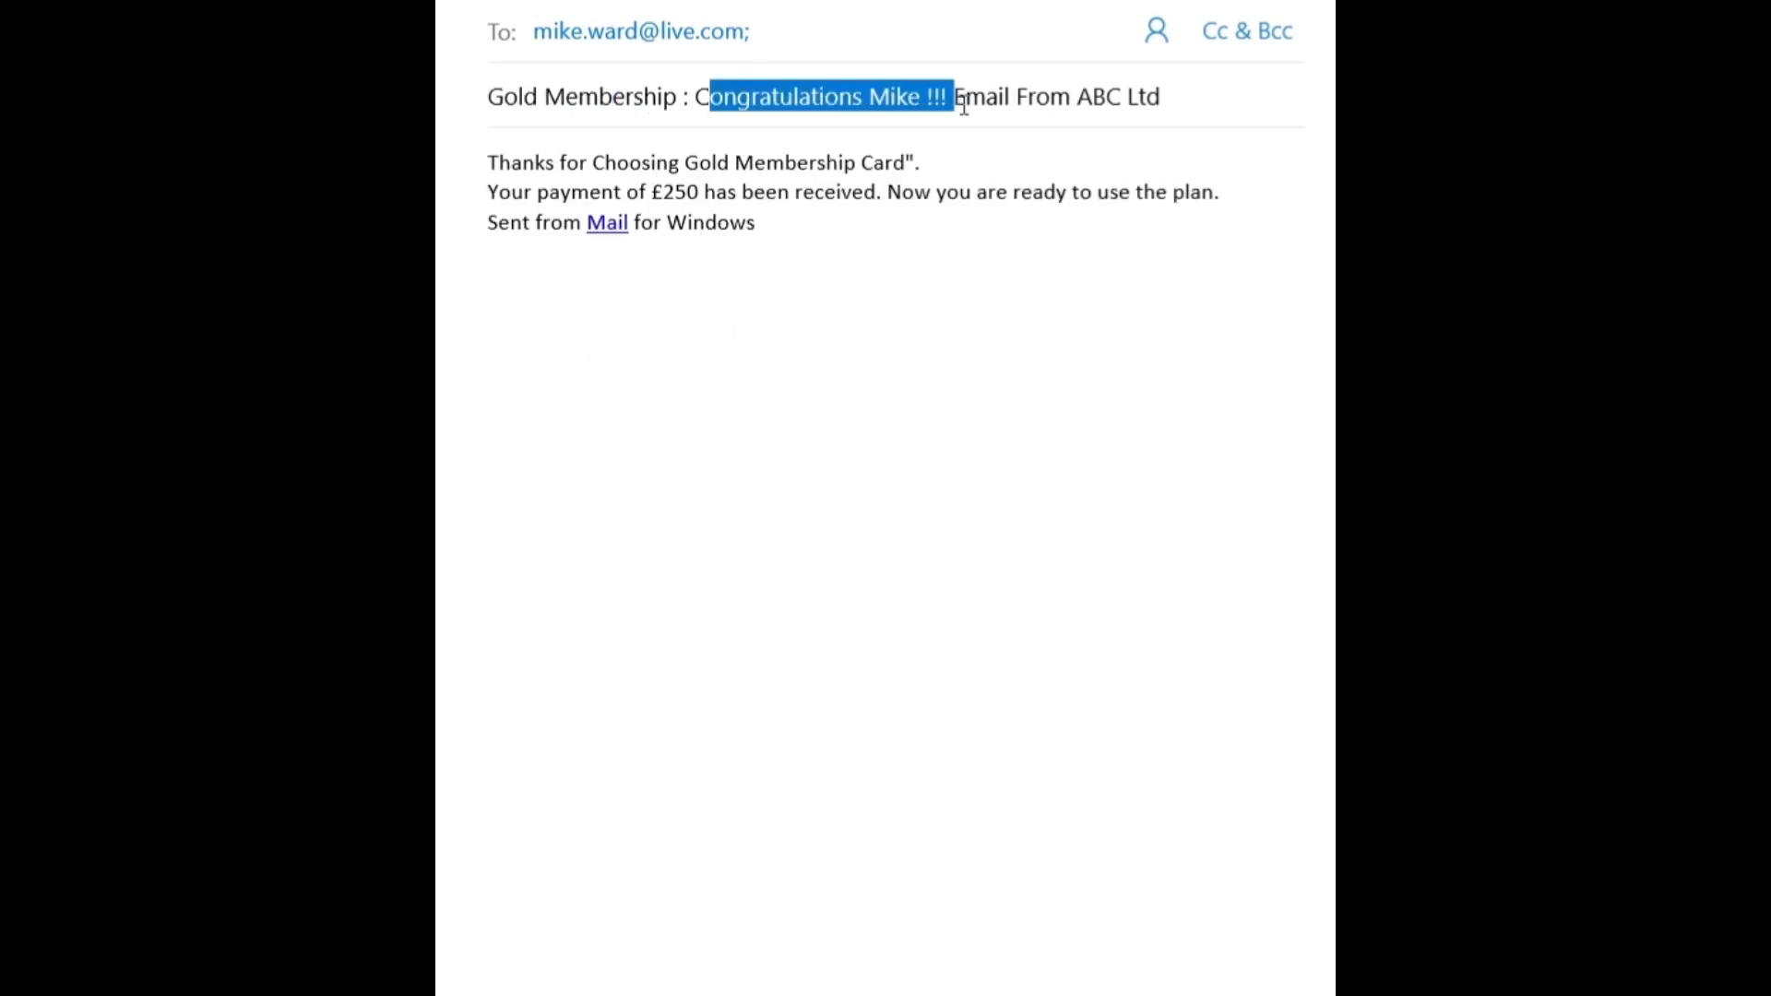
drag(1205, 95, 851, 98)
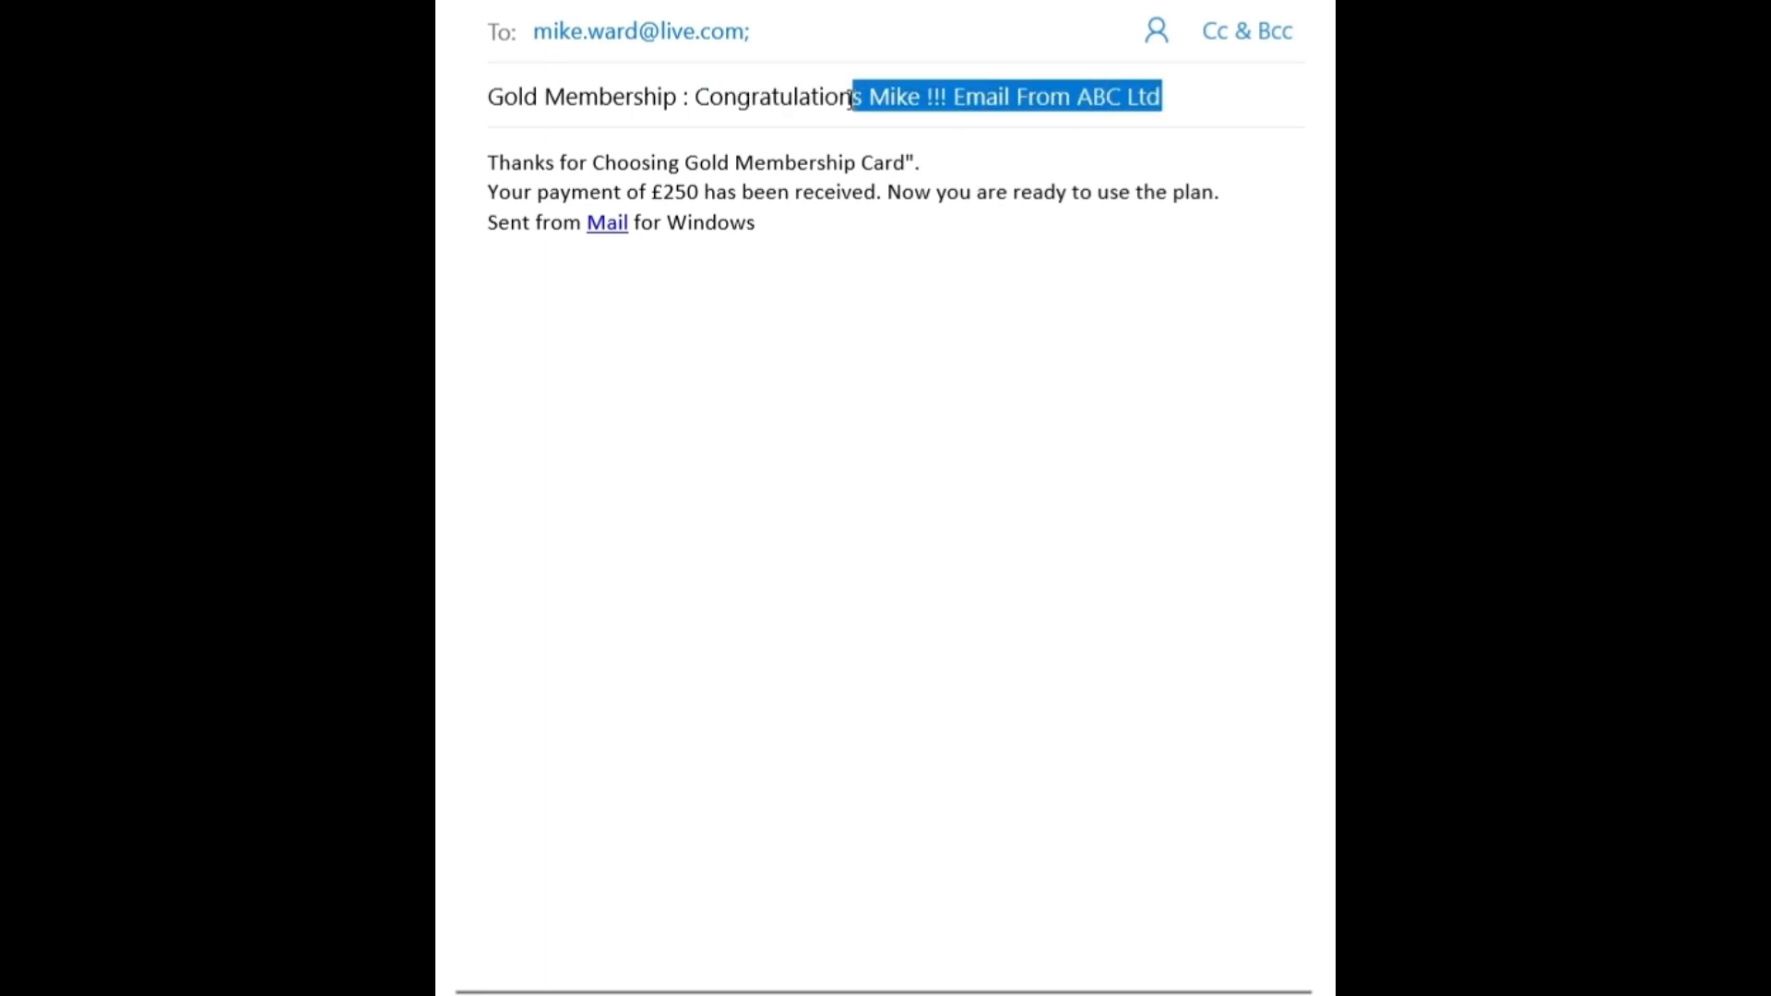
click(885, 276)
drag(941, 163, 878, 202)
drag(1265, 197, 741, 197)
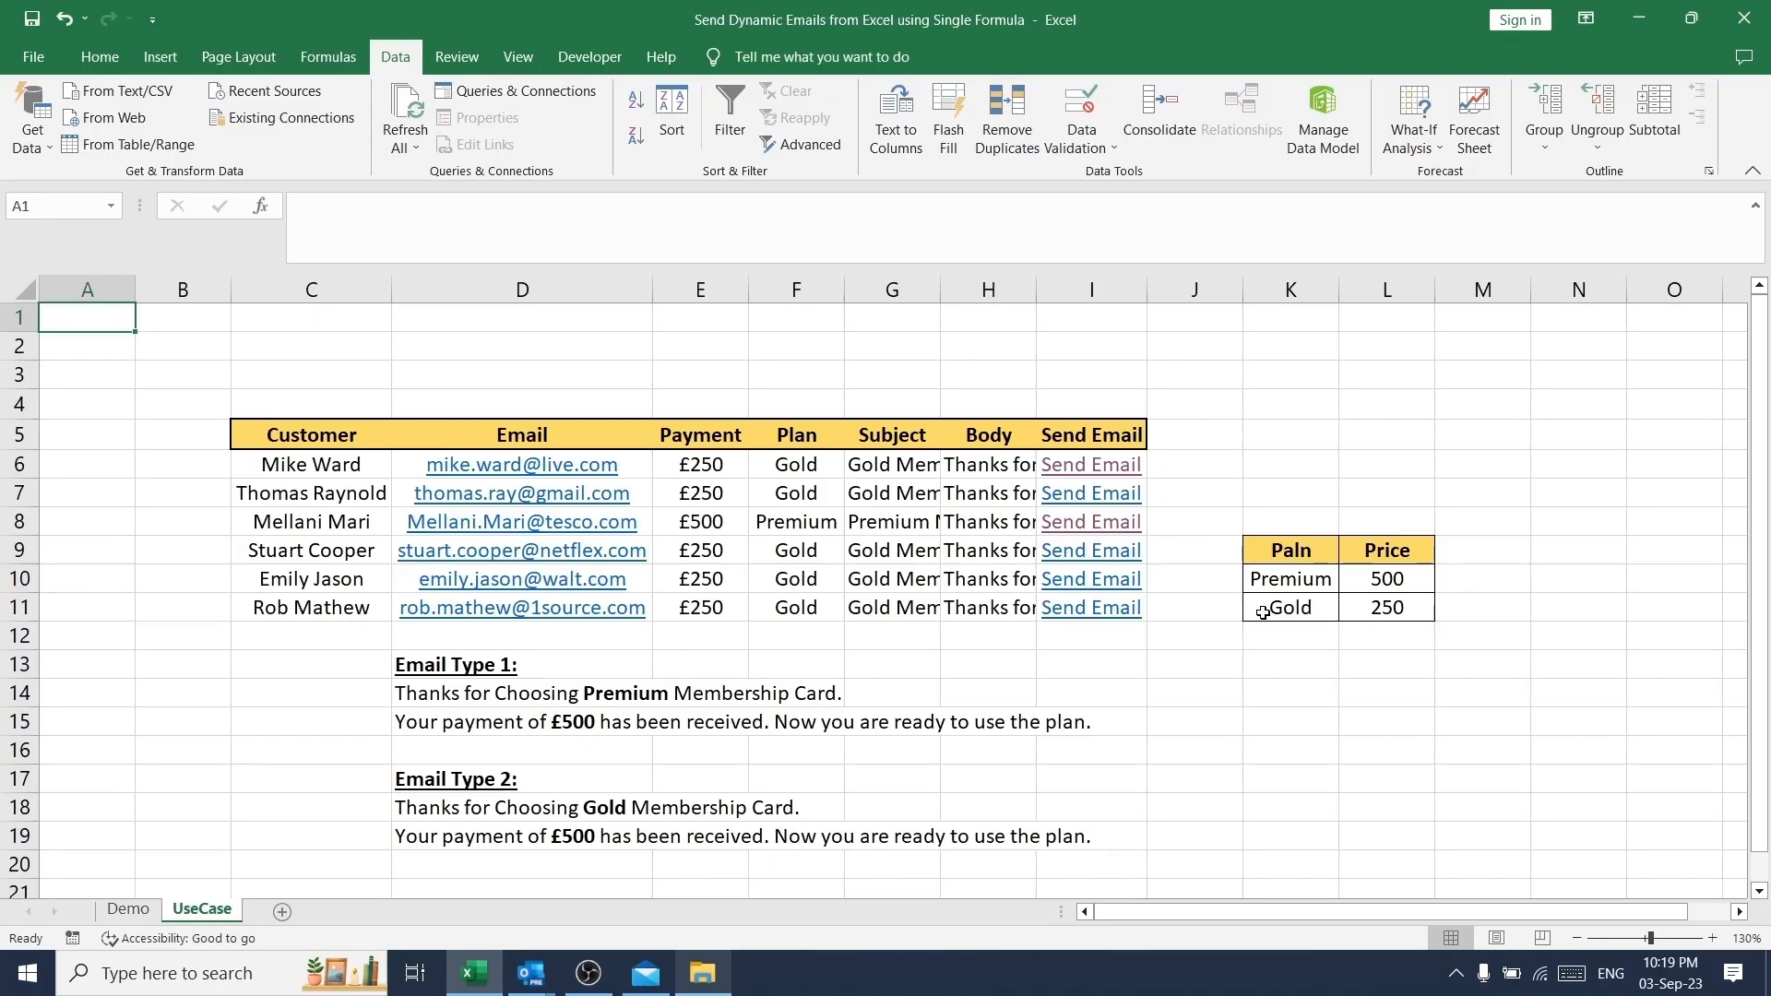